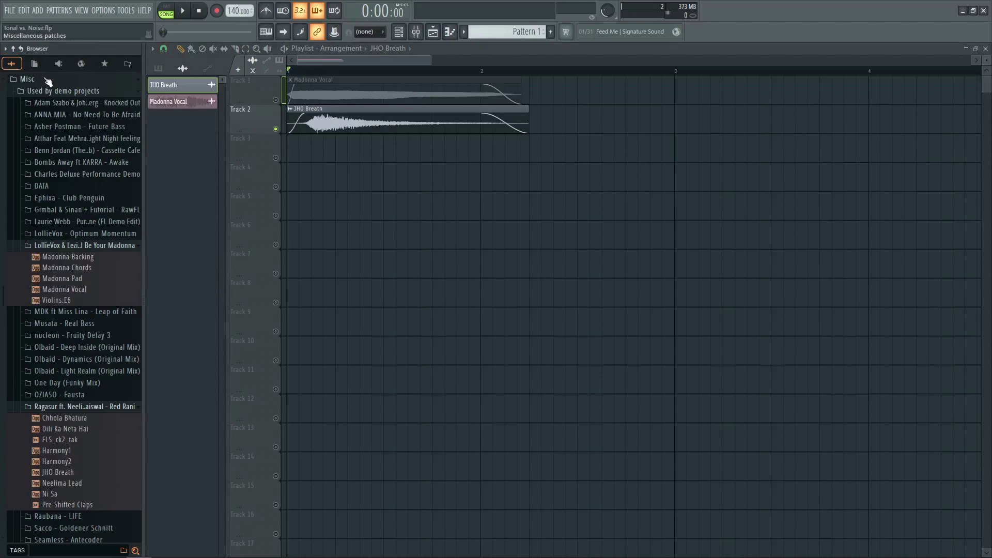
Hide the browser, and open MAnalyzer on the master with its window enlarged below the two audio clips
{"action": "key", "text": "alt+F8"}
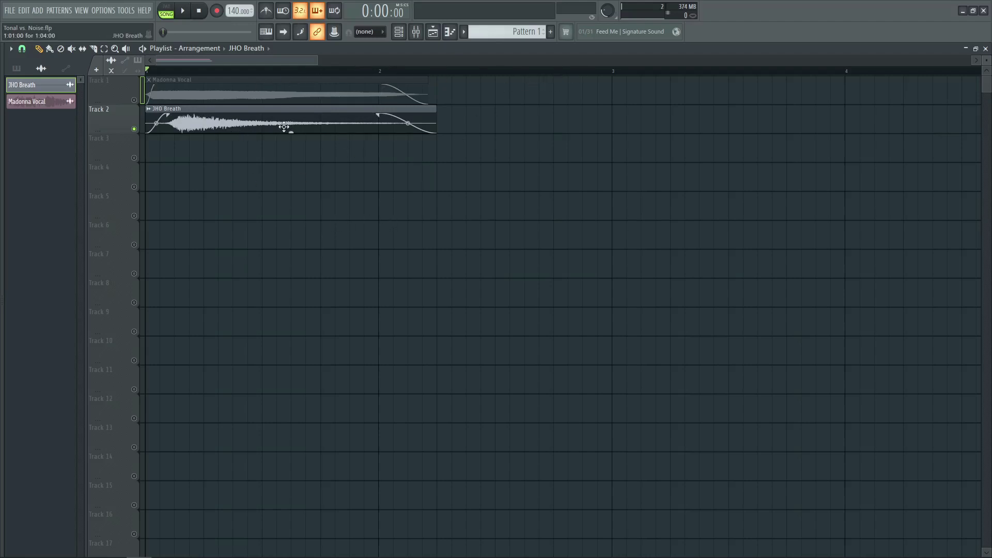
{"action": "left_click", "coordinate": [436, 33]}
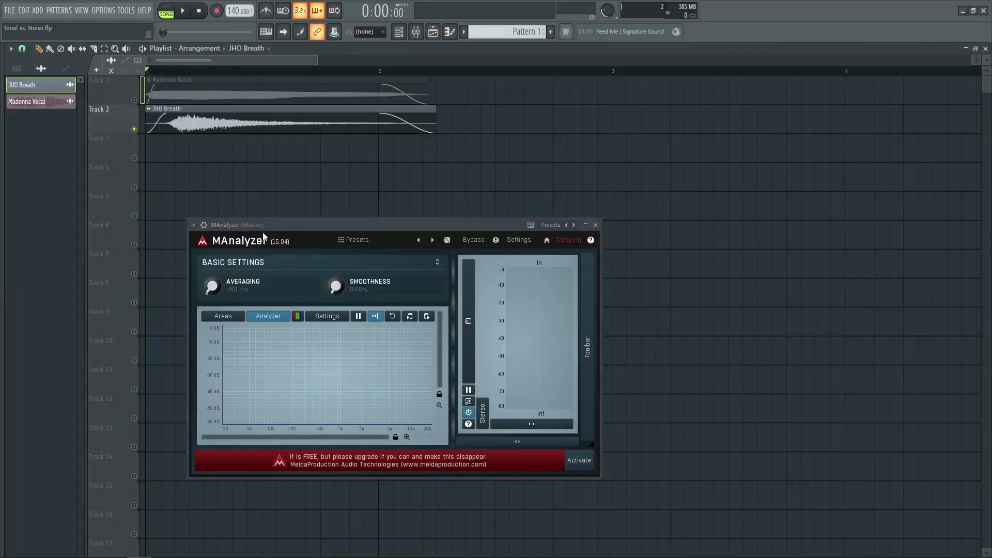
{"action": "left_click_drag", "start_coordinate": [258, 224], "coordinate": [303, 190]}
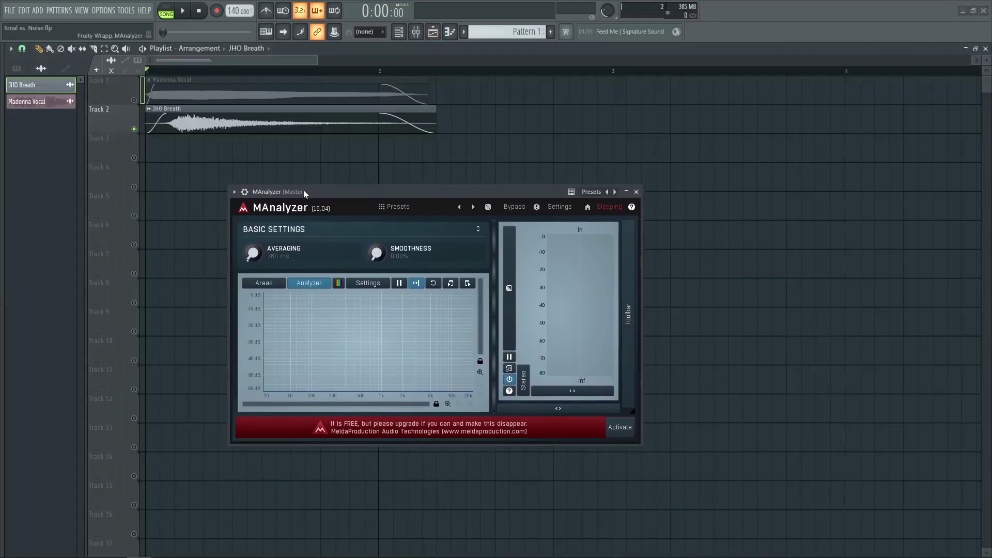
{"action": "left_click_drag", "start_coordinate": [634, 444], "coordinate": [988, 554]}
{"action": "left_click_drag", "start_coordinate": [300, 190], "coordinate": [207, 178]}
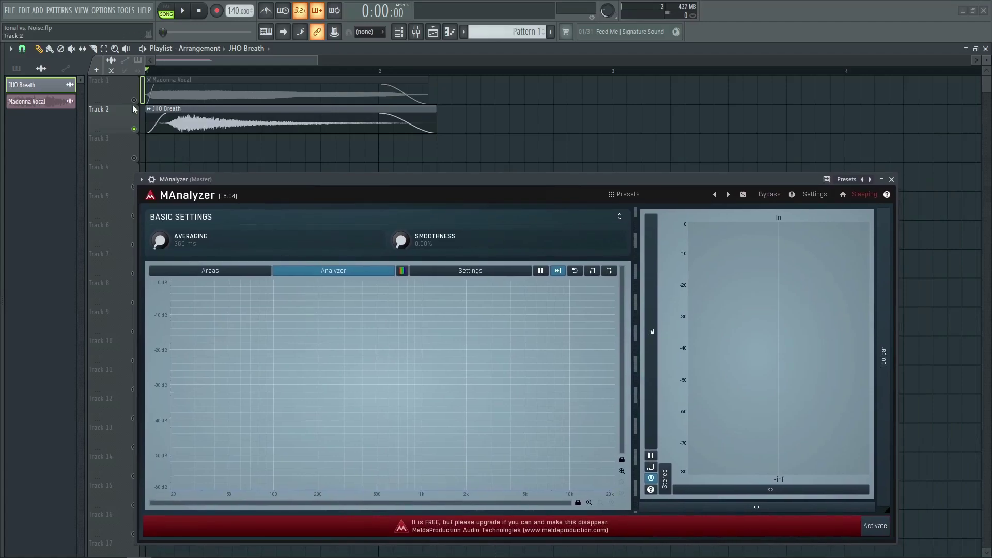
Solo the Madonna Vocal track, play it and examine its frequency spectrum in MAnalyzer
{"action": "right_click", "coordinate": [139, 101]}
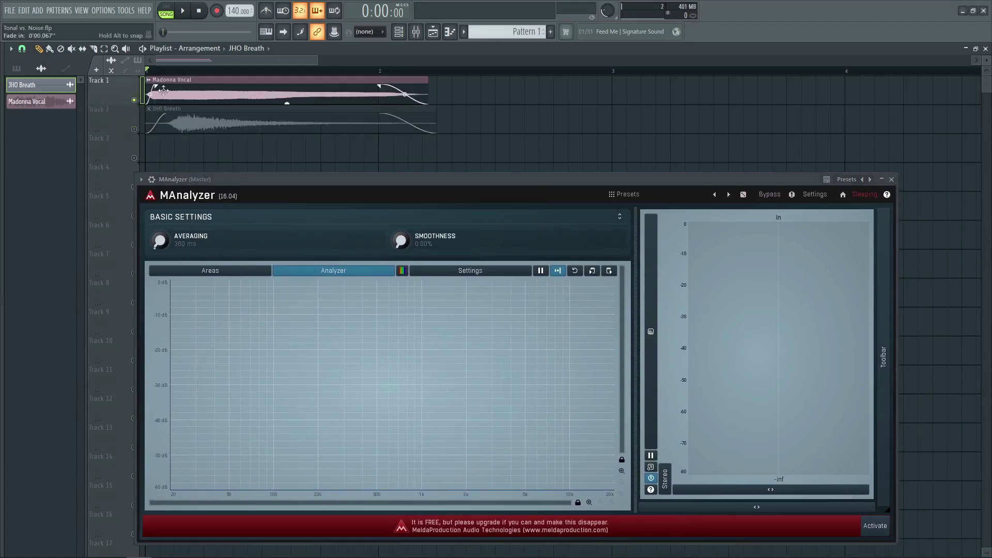
{"action": "key", "text": "space"}
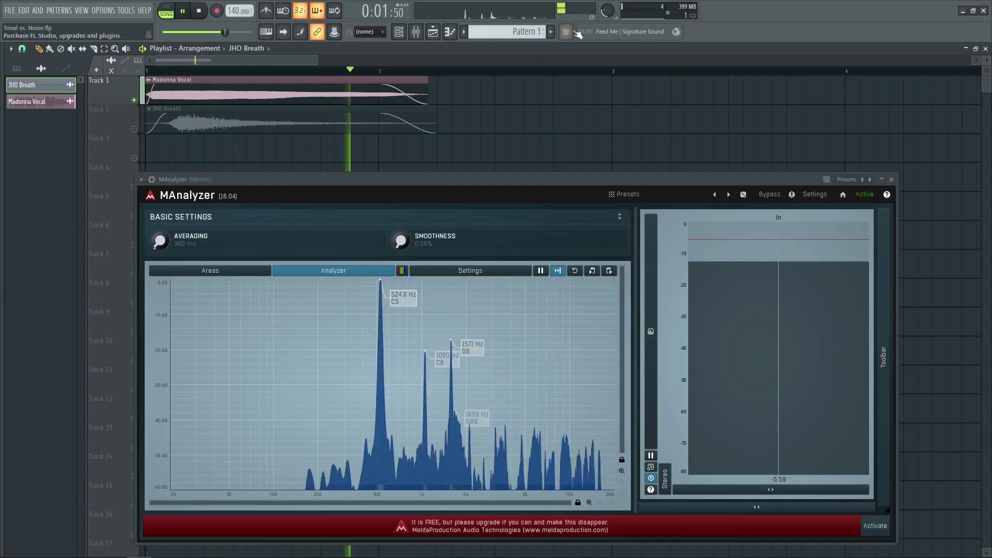
{"action": "left_click_drag", "start_coordinate": [204, 32], "coordinate": [213, 32]}
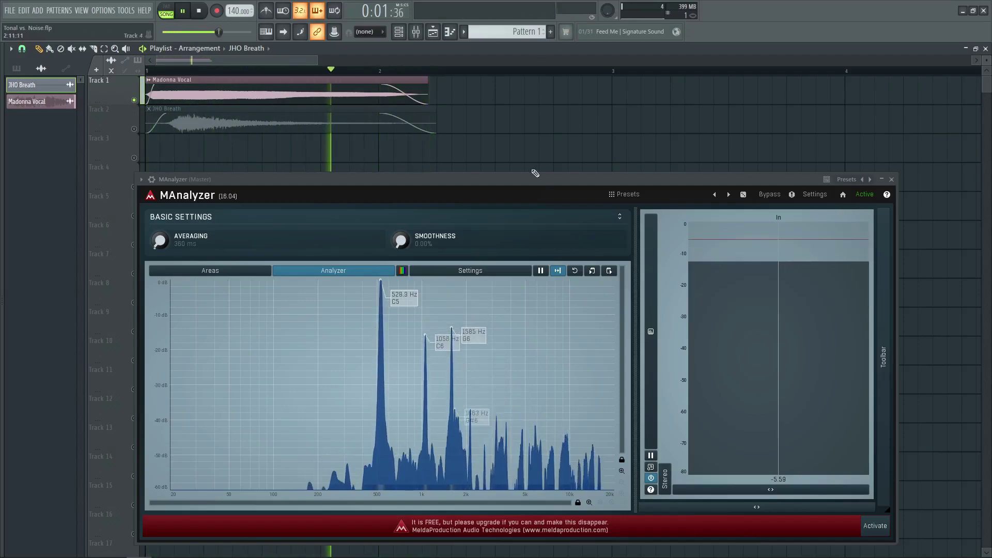
{"action": "left_click_drag", "start_coordinate": [504, 179], "coordinate": [458, 82]}
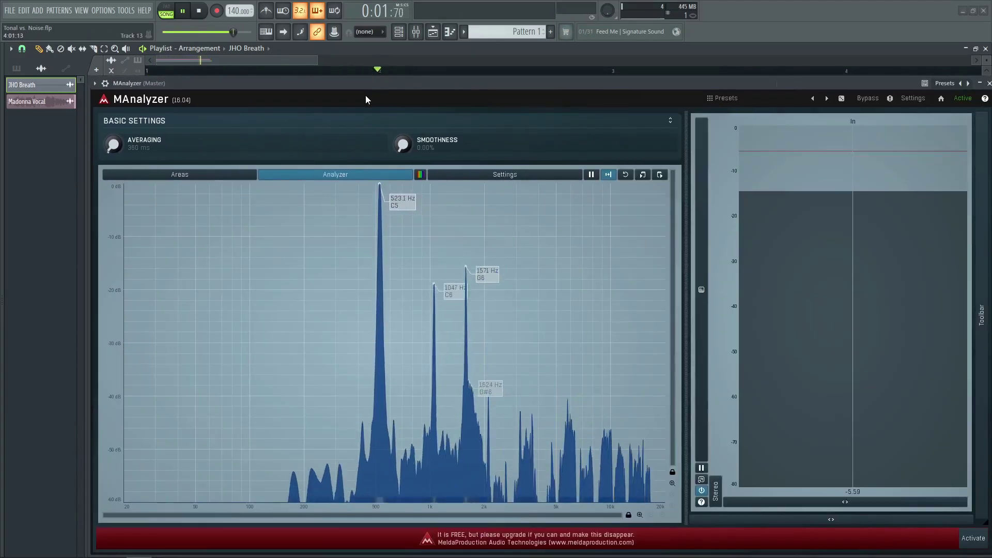
{"action": "left_click_drag", "start_coordinate": [373, 83], "coordinate": [342, 81]}
{"action": "mouse_move", "coordinate": [345, 185]}
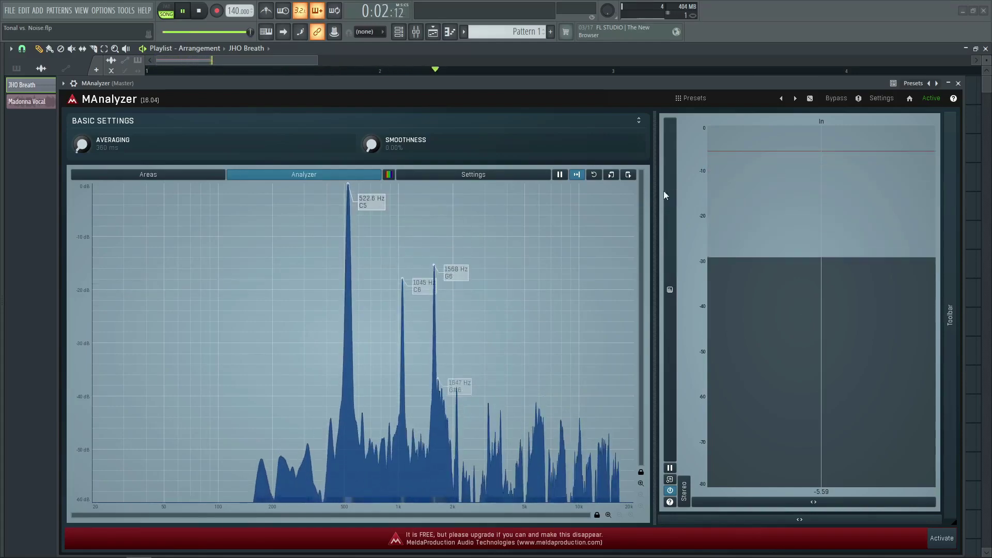
{"action": "left_click", "coordinate": [948, 83]}
{"action": "key", "text": "space"}
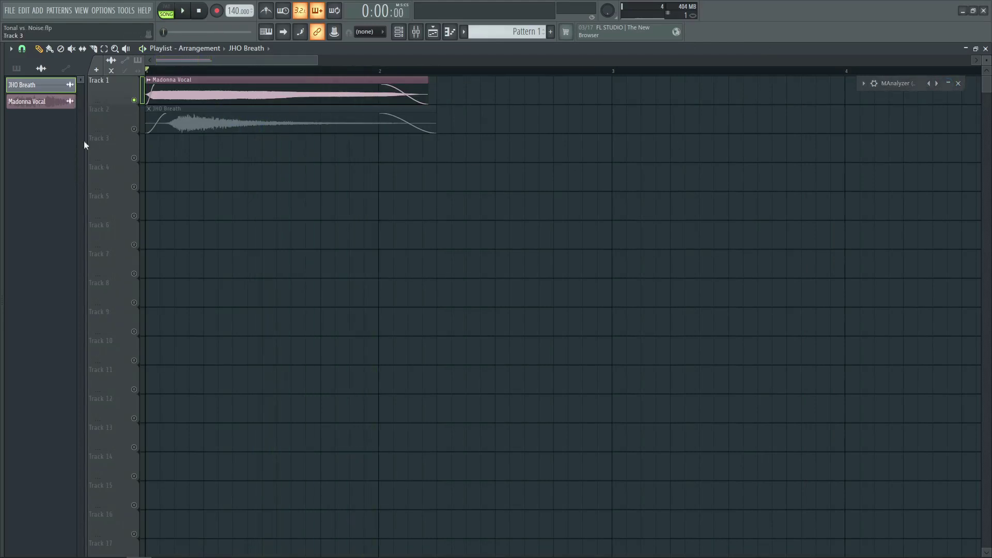
Solo the JHO Breath track, play it and examine its frequency spectrum in MAnalyzer
{"action": "right_click", "coordinate": [134, 129]}
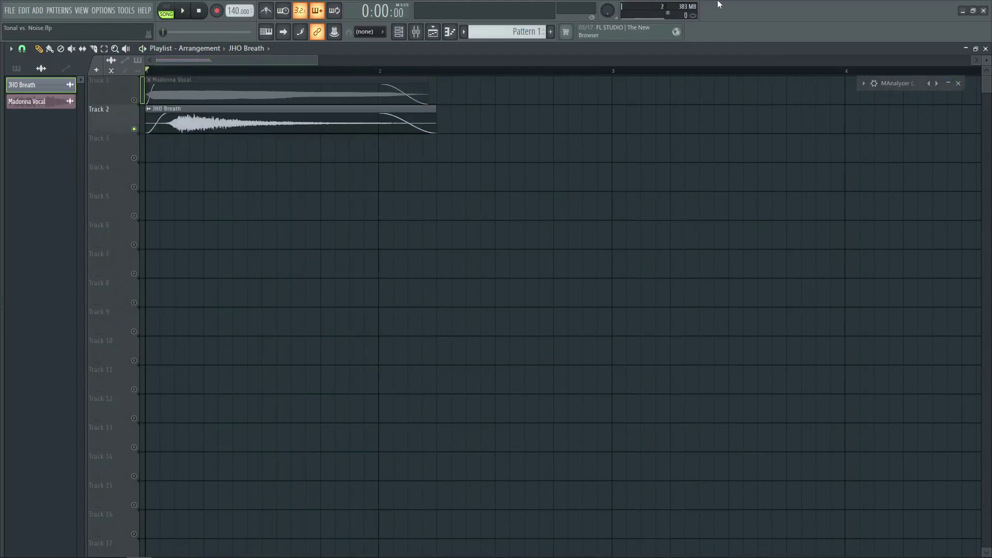
{"action": "left_click", "coordinate": [957, 84]}
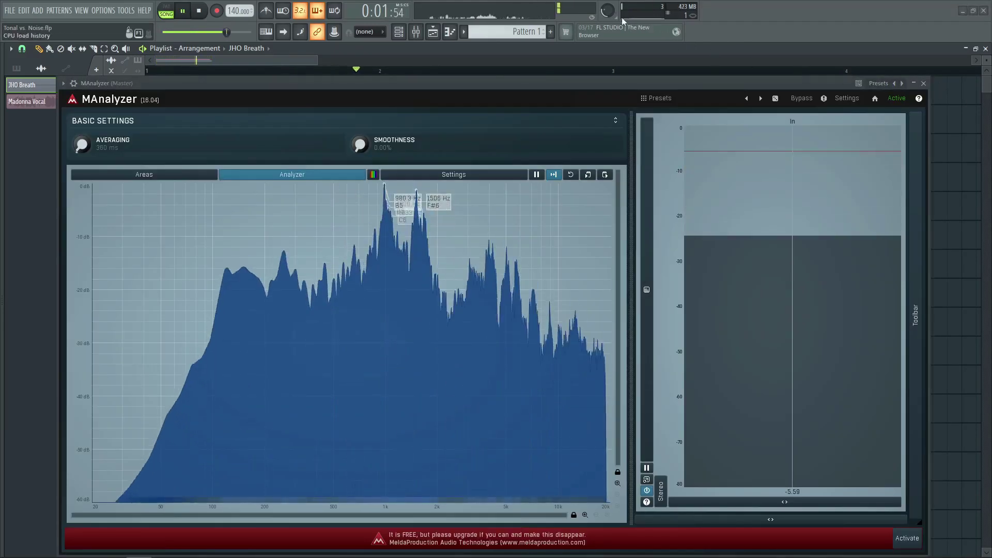
{"action": "left_click_drag", "start_coordinate": [185, 32], "coordinate": [245, 32]}
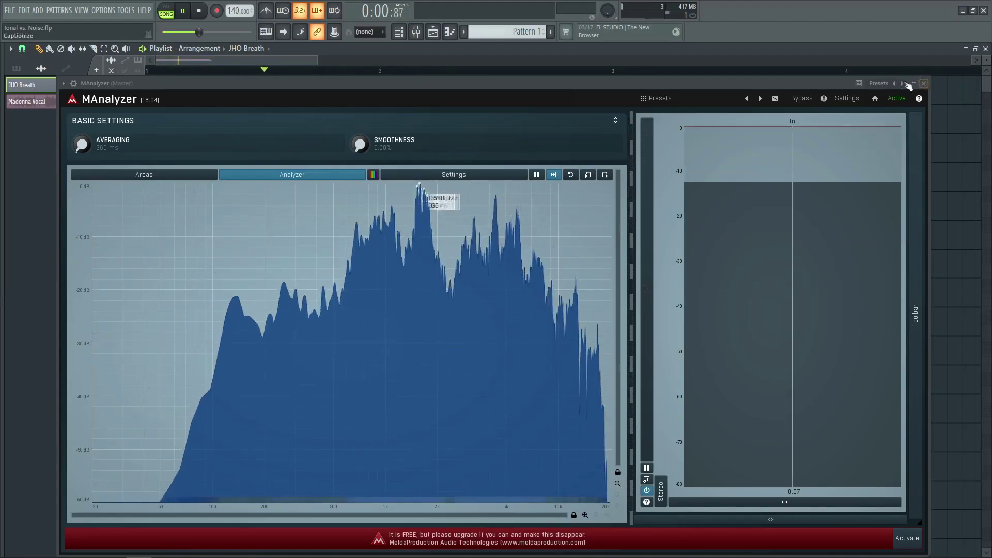
Switch the solo to Madonna Vocal and back to JHO Breath during playback, comparing their spectra in MAnalyzer
{"action": "left_click_drag", "start_coordinate": [205, 82], "coordinate": [245, 88]}
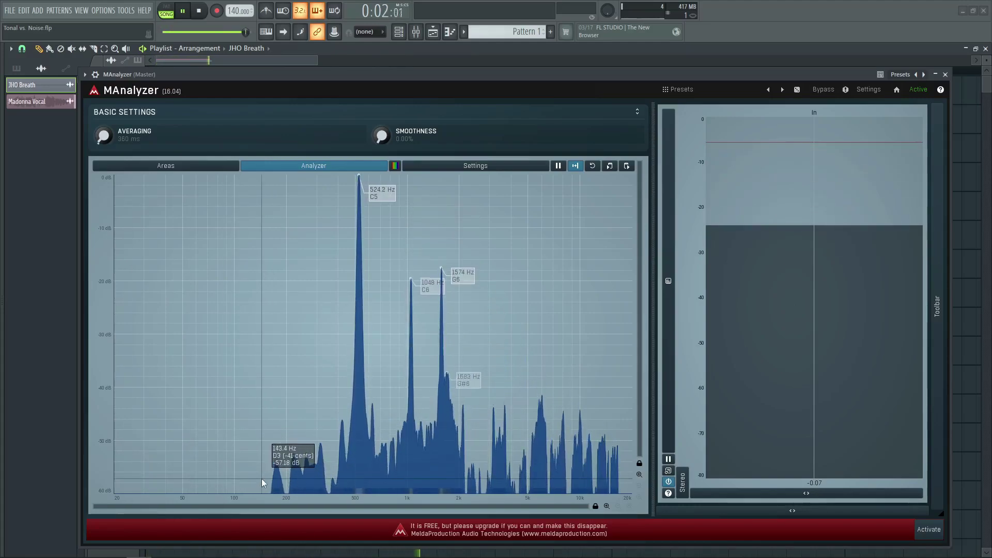
{"action": "left_click_drag", "start_coordinate": [294, 78], "coordinate": [287, 95]}
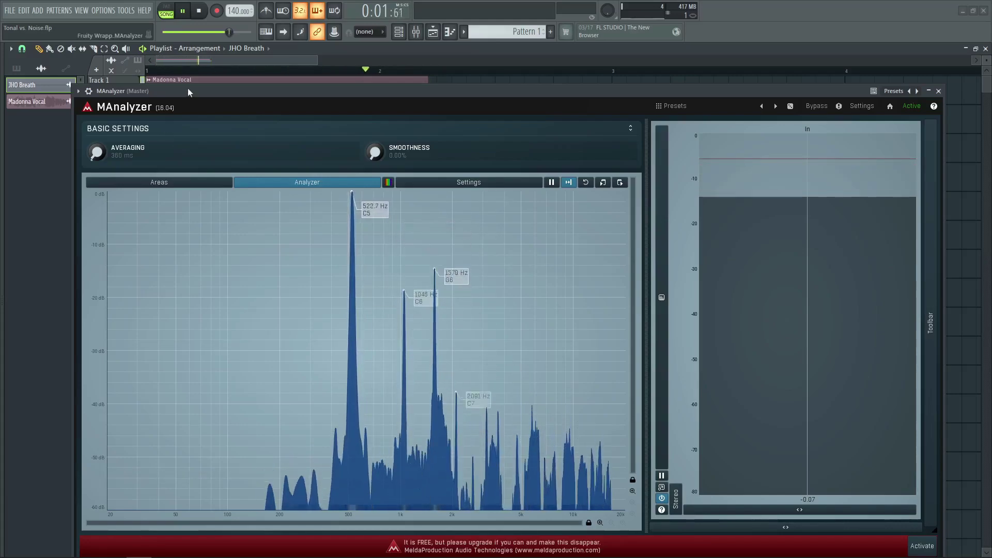
{"action": "mouse_move", "coordinate": [188, 89]}
{"action": "left_mouse_down"}
{"action": "mouse_move", "coordinate": [227, 83]}
{"action": "mouse_move", "coordinate": [170, 138]}
{"action": "mouse_move", "coordinate": [178, 83]}
{"action": "left_mouse_up"}
{"action": "left_click", "coordinate": [135, 128], "text": "ctrl"}
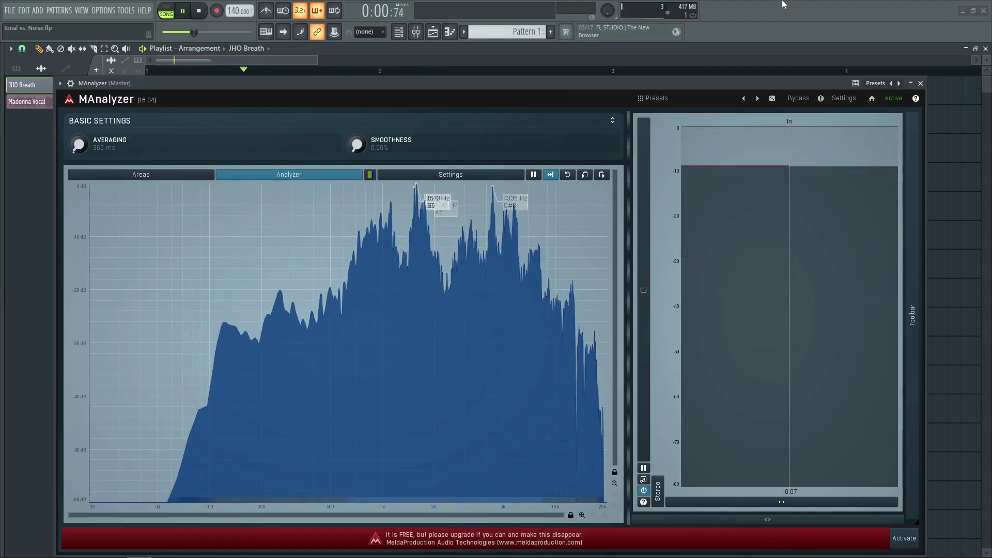
{"action": "key", "text": "space"}
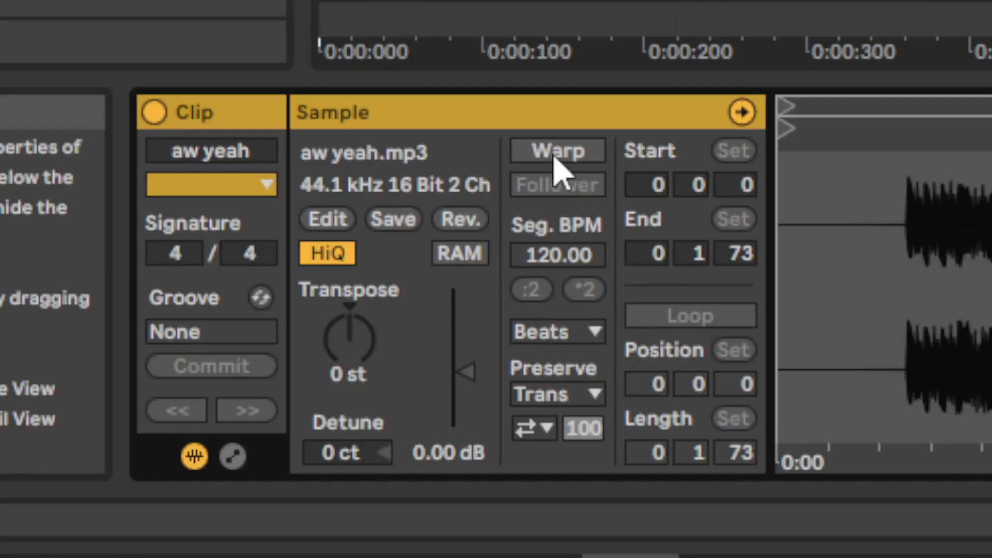
In Ableton Live, turn on Warp for the aw yeah clip and try the Texture warp mode
{"action": "left_click", "coordinate": [558, 152]}
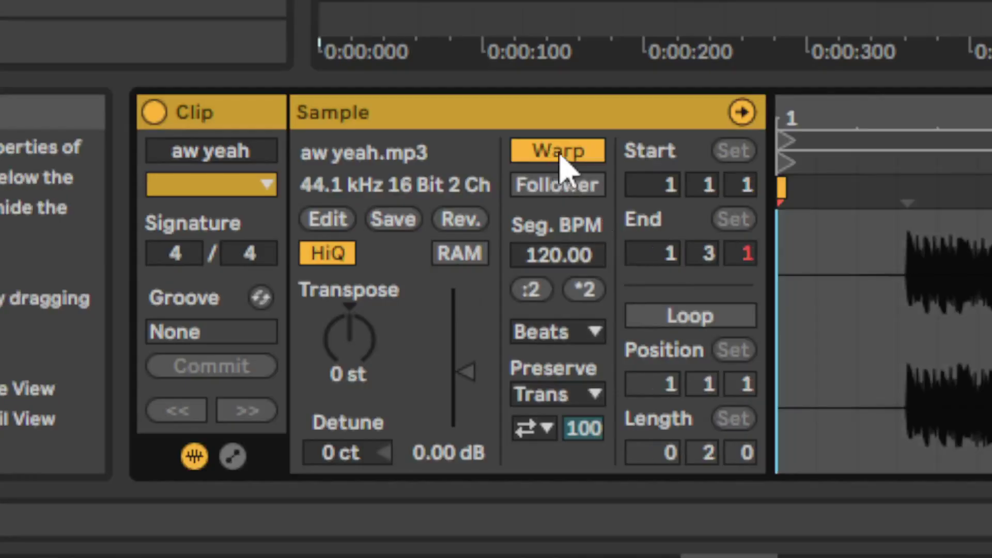
{"action": "left_click", "coordinate": [560, 334]}
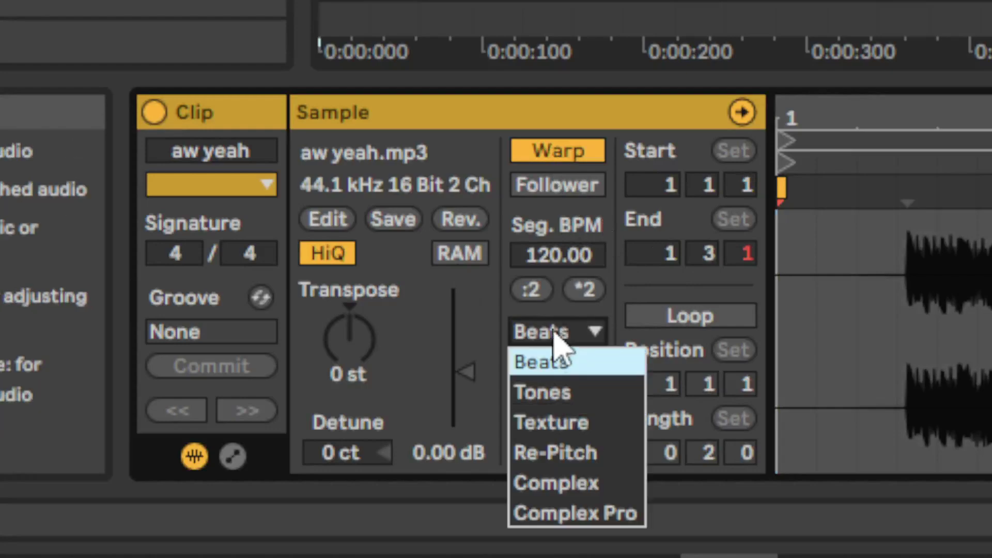
{"action": "left_click", "coordinate": [552, 424]}
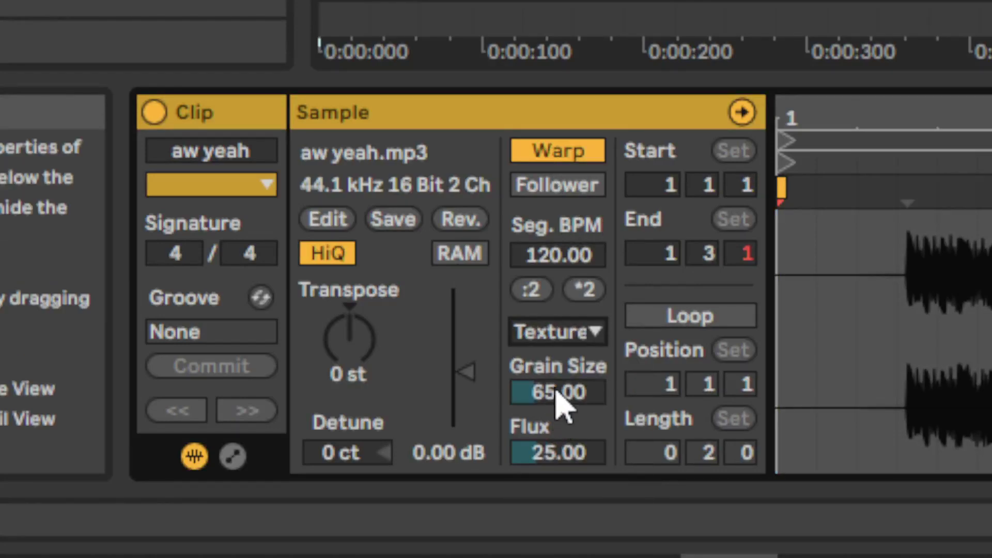
{"action": "left_click", "coordinate": [572, 343]}
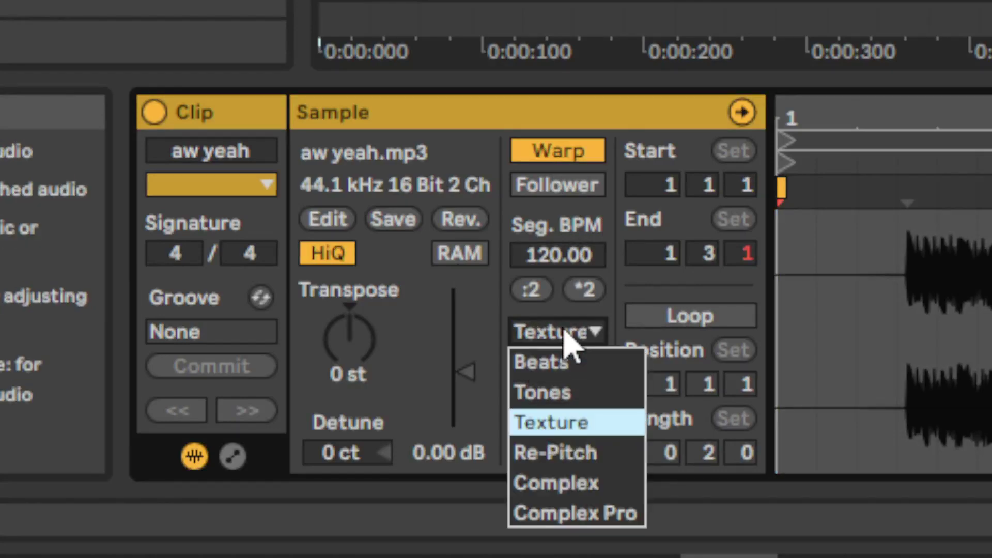
{"action": "left_click", "coordinate": [557, 406]}
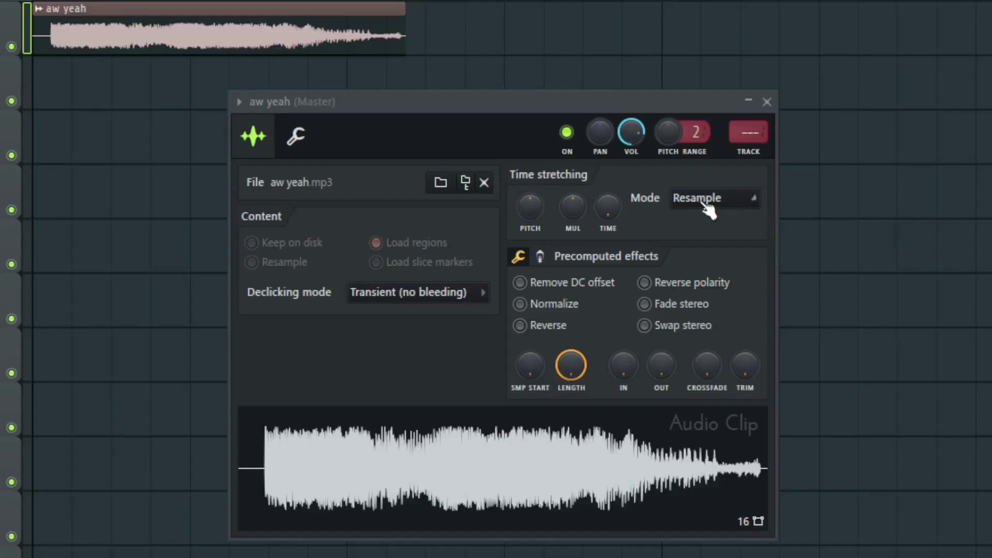
In FL Studio, set the time stretching mode of the aw yeah audio clip to e3 mono
{"action": "left_click", "coordinate": [700, 197]}
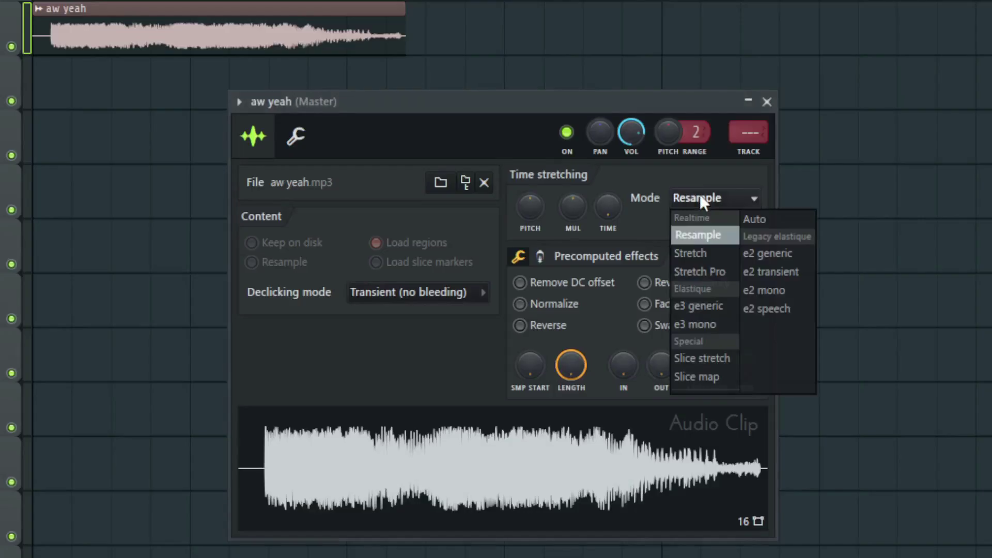
{"action": "left_click", "coordinate": [700, 324]}
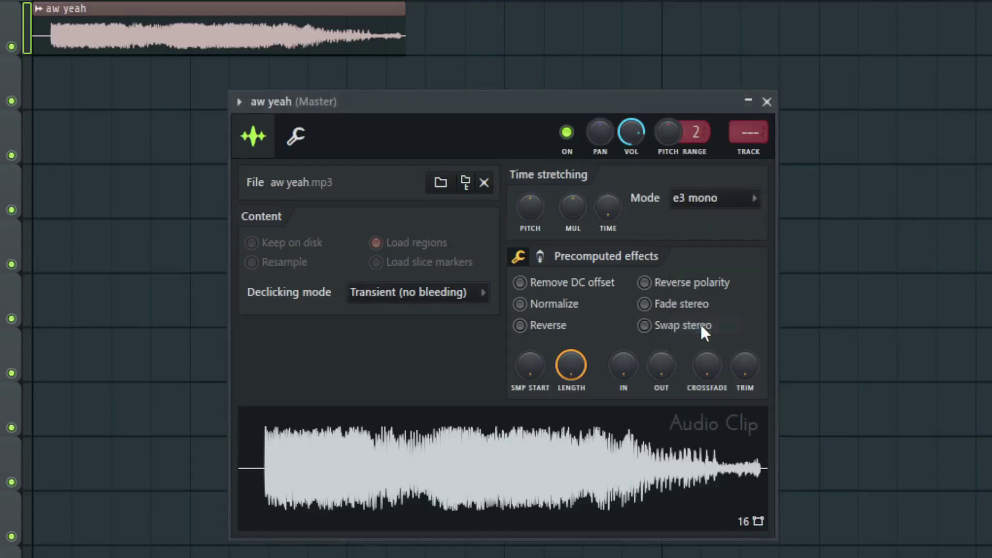
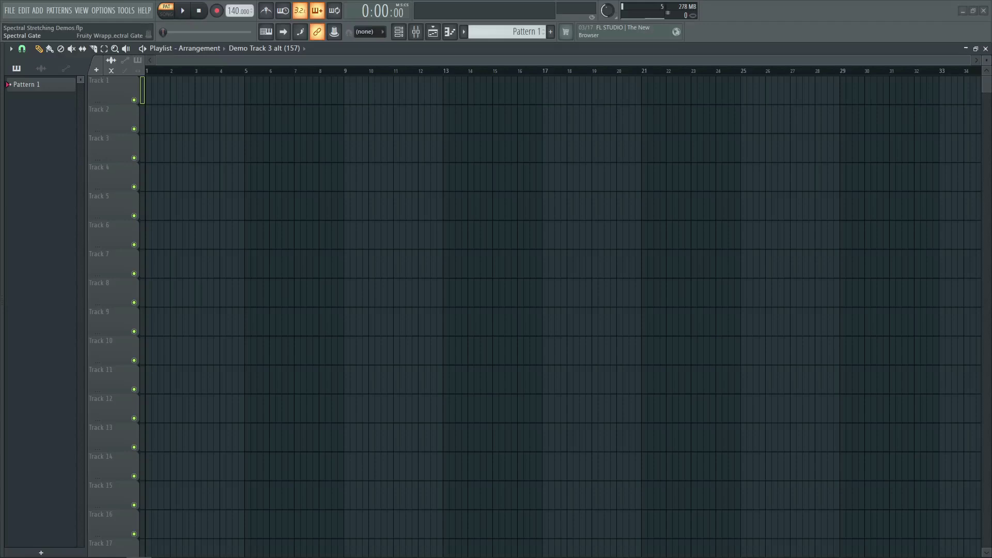
Move the Spectral Gate window clear, and examine its FFT Size choices and FFT Style options
{"action": "left_click_drag", "start_coordinate": [232, 156], "coordinate": [404, 133]}
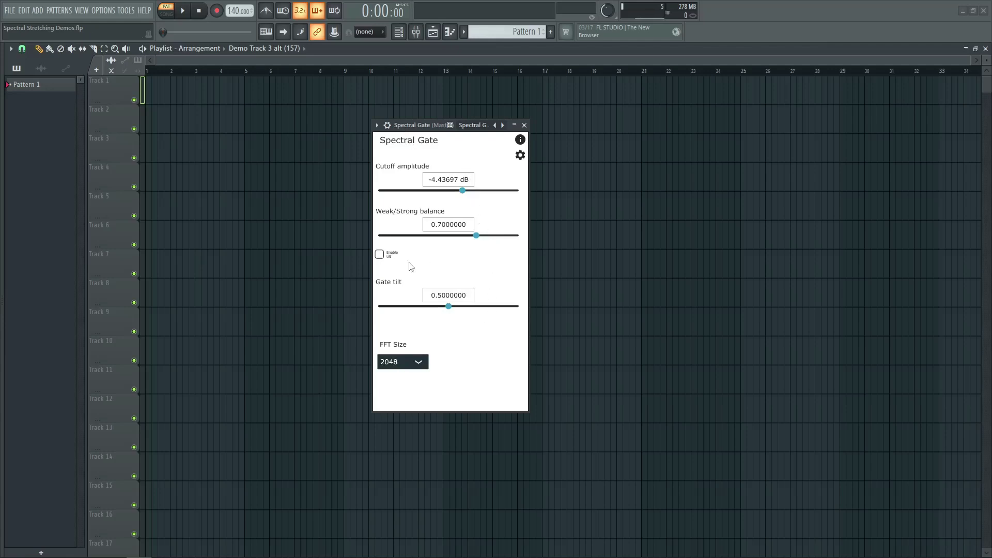
{"action": "left_click", "coordinate": [405, 362]}
{"action": "left_click", "coordinate": [406, 363]}
{"action": "left_click", "coordinate": [515, 155]}
{"action": "left_click", "coordinate": [483, 180]}
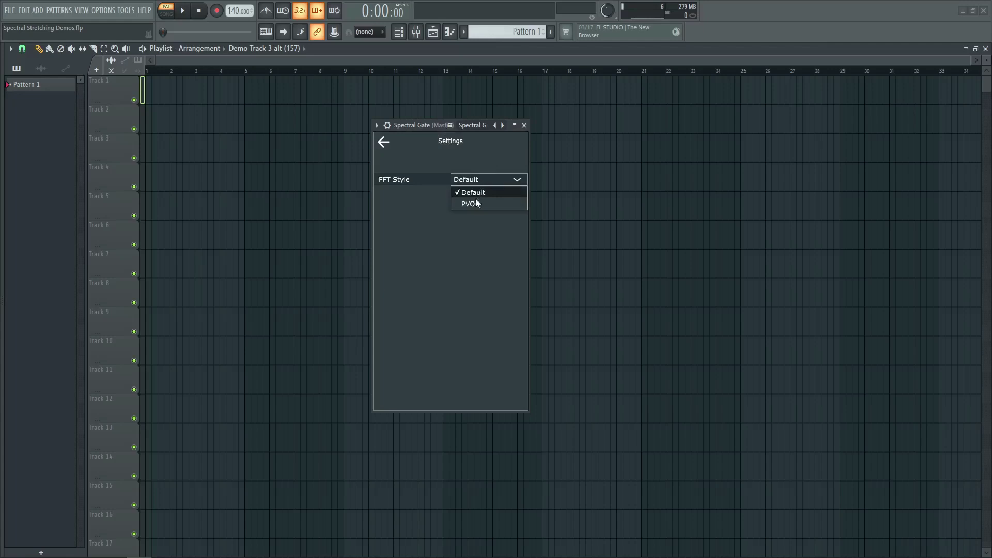
{"action": "left_click", "coordinate": [388, 144]}
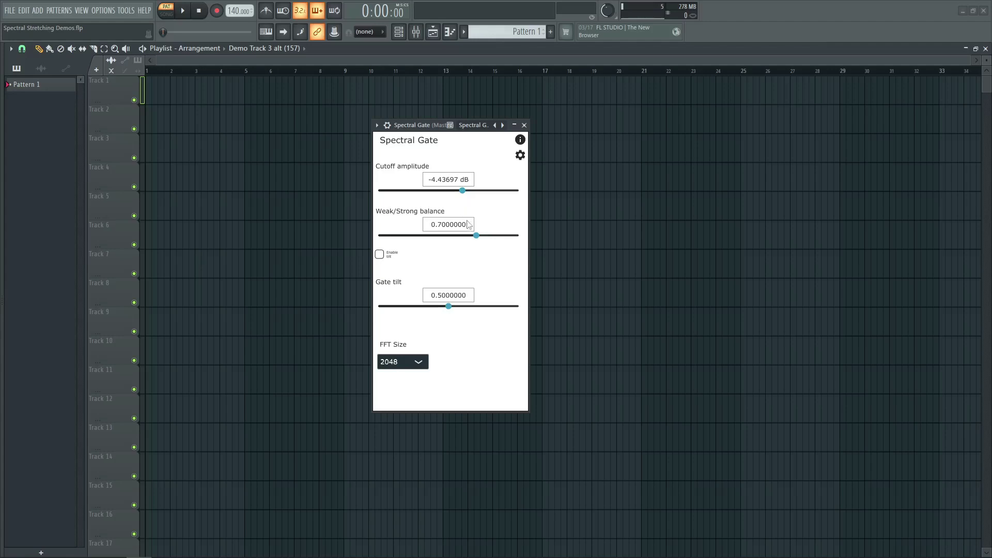
Try the Spectral Gate's Weak/Strong balance at its maximum, and set it to 0
{"action": "left_click_drag", "start_coordinate": [477, 235], "coordinate": [777, 265]}
{"action": "left_click_drag", "start_coordinate": [517, 235], "coordinate": [204, 222]}
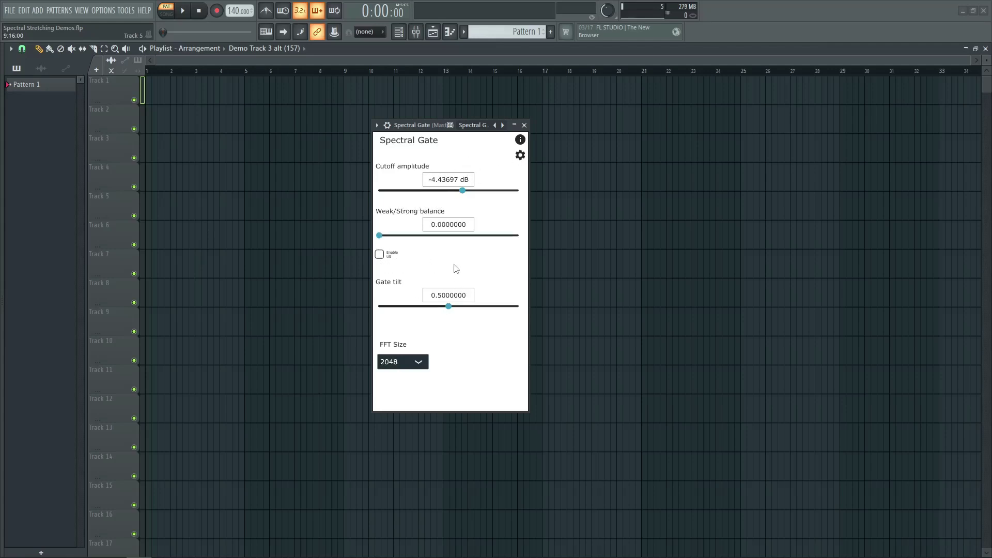
Toggle the Spectral Gate's tilt option on and off, and review the available FFT sizes
{"action": "left_click", "coordinate": [379, 255]}
{"action": "left_click", "coordinate": [380, 255]}
{"action": "left_click", "coordinate": [421, 363]}
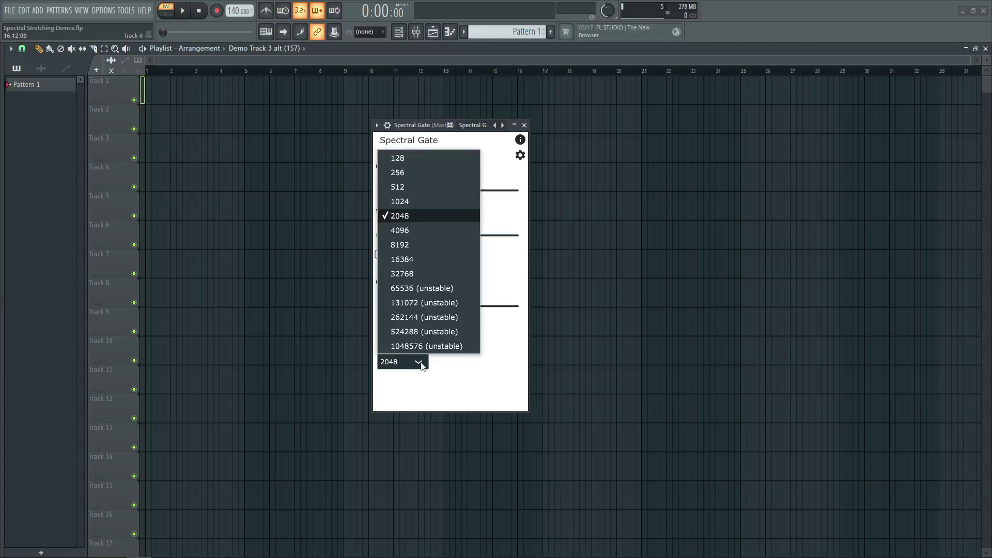
{"action": "left_click", "coordinate": [422, 364]}
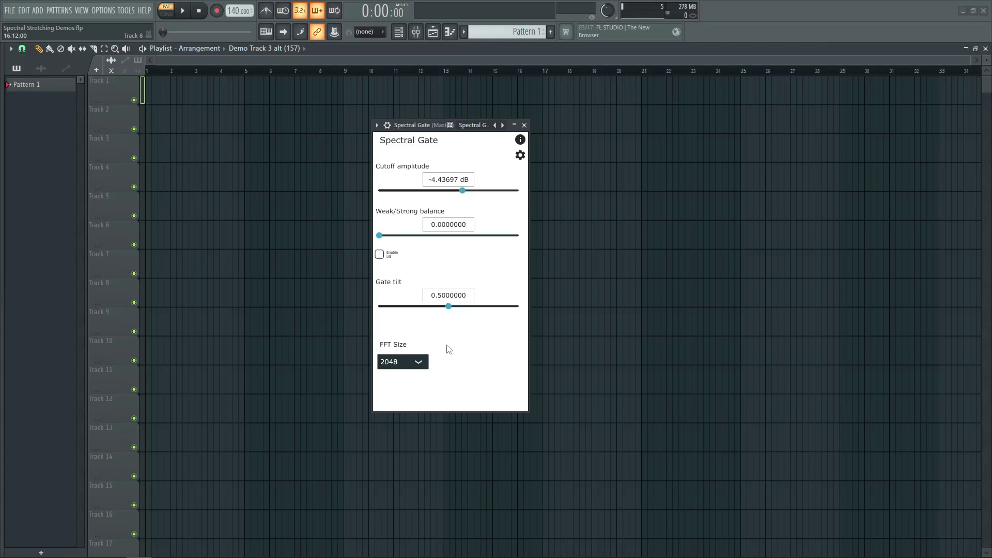
Sweep the Weak/Strong balance back and forth between 1 and 0 to demonstrate both extremes
{"action": "left_click_drag", "start_coordinate": [380, 236], "coordinate": [606, 253]}
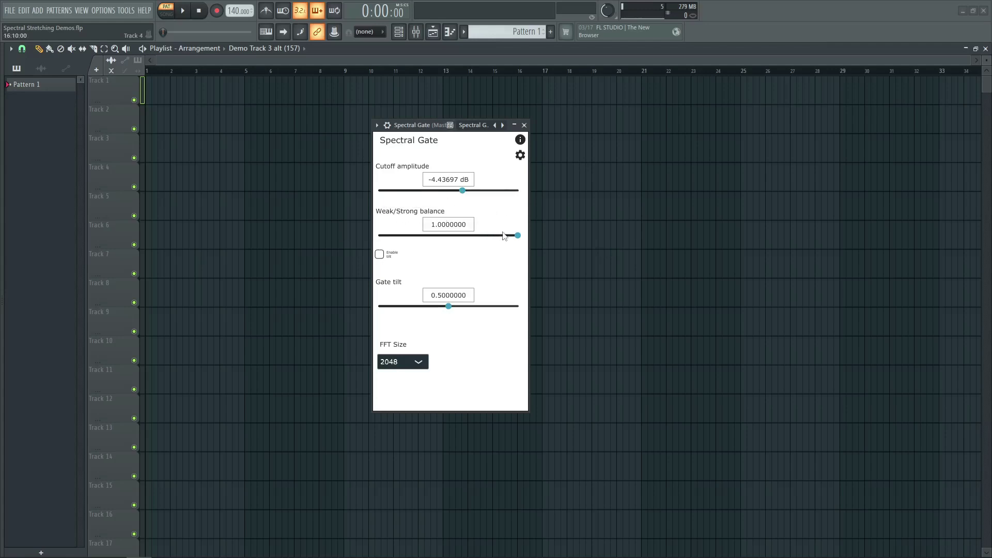
{"action": "left_click_drag", "start_coordinate": [517, 236], "coordinate": [371, 235]}
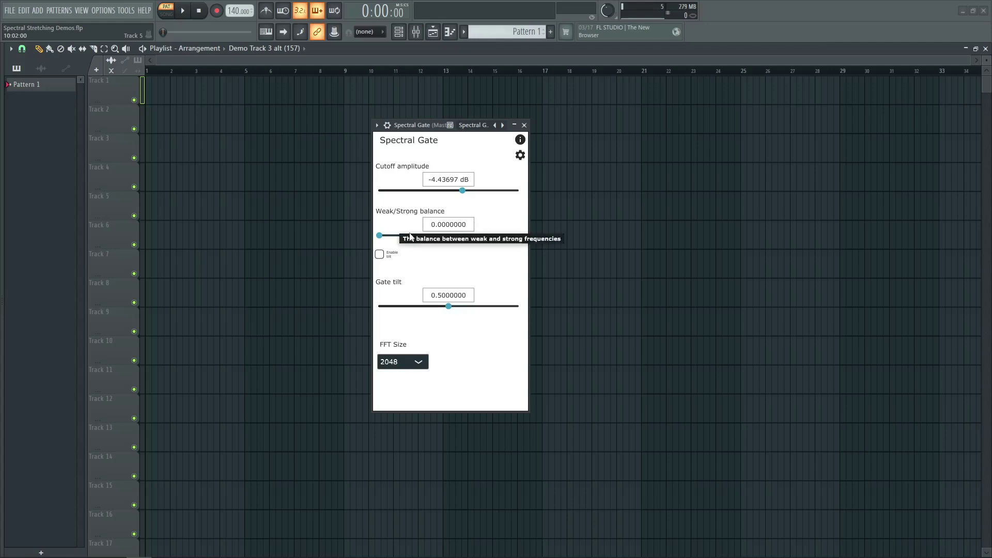
{"action": "left_click_drag", "start_coordinate": [380, 236], "coordinate": [664, 261]}
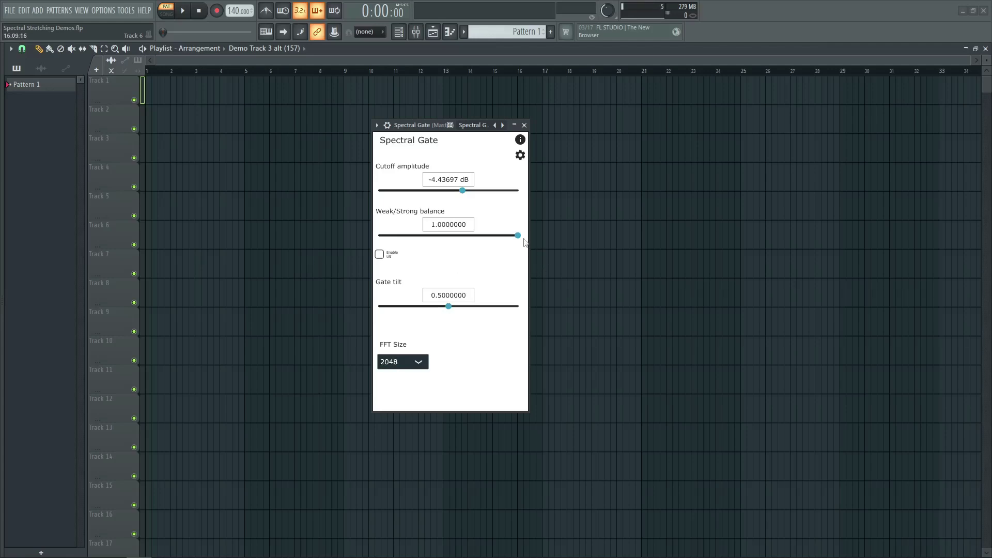
{"action": "left_click_drag", "start_coordinate": [517, 235], "coordinate": [346, 249]}
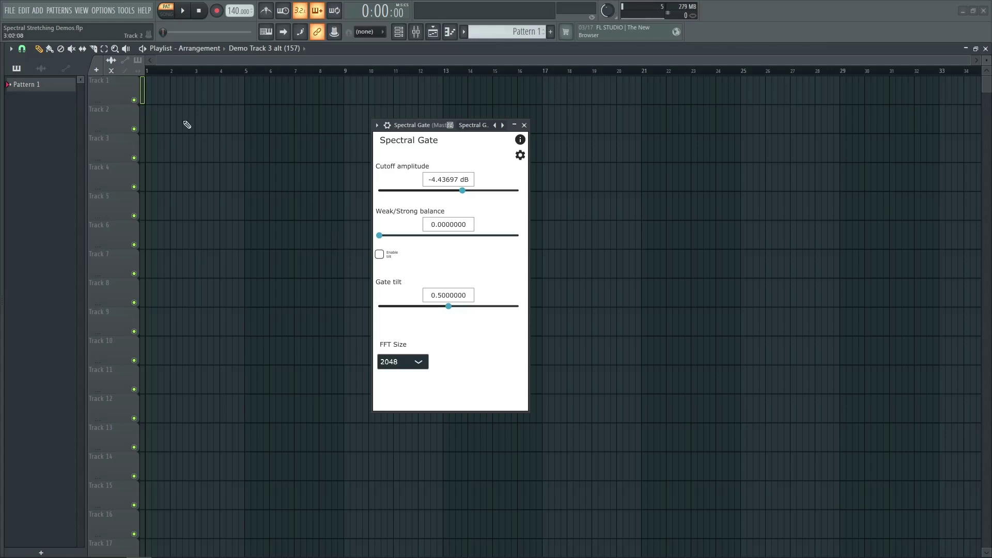
Place the Demo Track 1 (150) audio clip at the start of Track 1 and set the project tempo to 150
{"action": "left_click", "coordinate": [41, 68]}
{"action": "left_click_drag", "start_coordinate": [49, 86], "coordinate": [146, 98]}
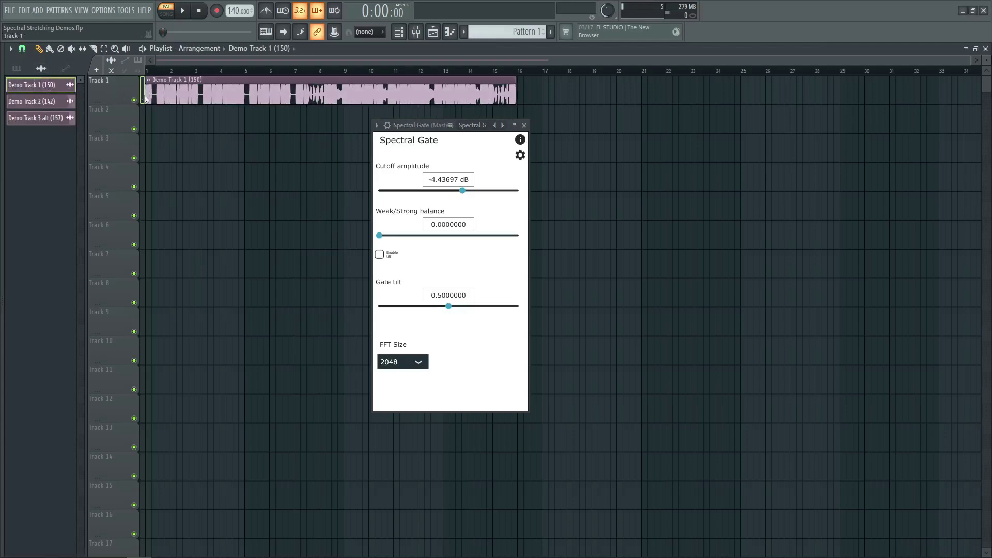
{"action": "right_click", "coordinate": [228, 9]}
{"action": "left_click", "coordinate": [336, 102]}
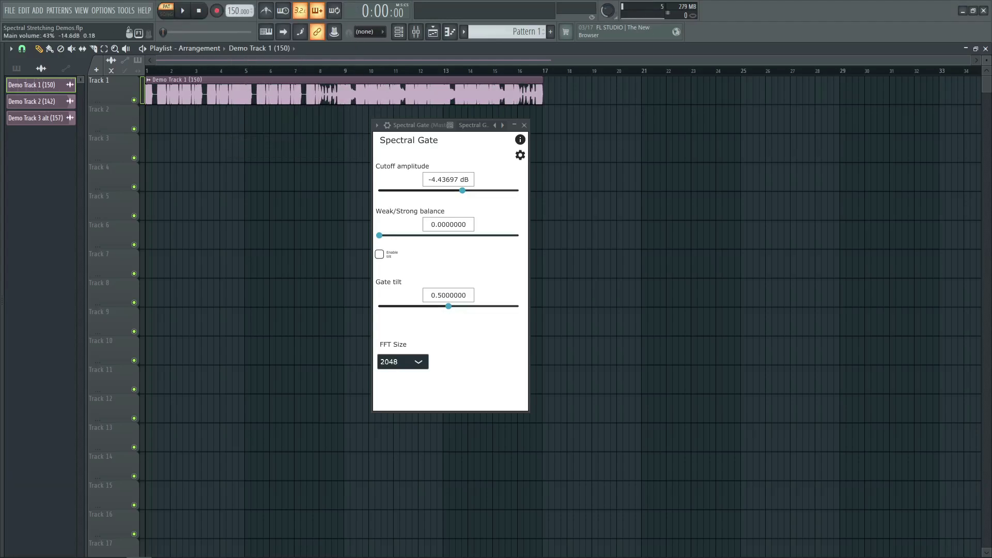
Lower the main volume to about 33% and close the Spectral Gate window
{"action": "scroll", "coordinate": [606, 13], "scroll_direction": "down", "scroll_amount": 4}
{"action": "key", "text": "Escape"}
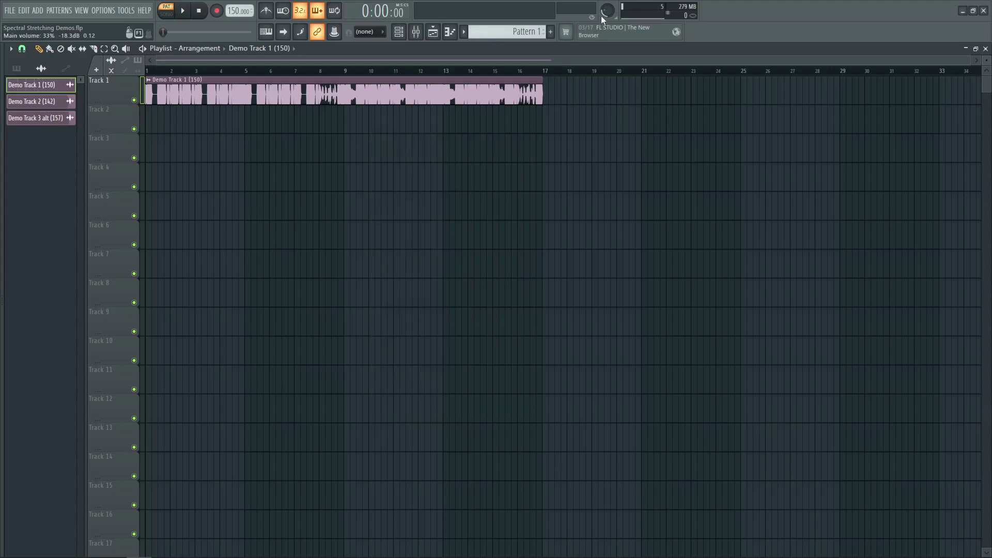
Play the Demo Track 1 clip from its start in song mode, and stop playback
{"action": "scroll", "coordinate": [288, 70], "scroll_direction": "up", "scroll_amount": 5}
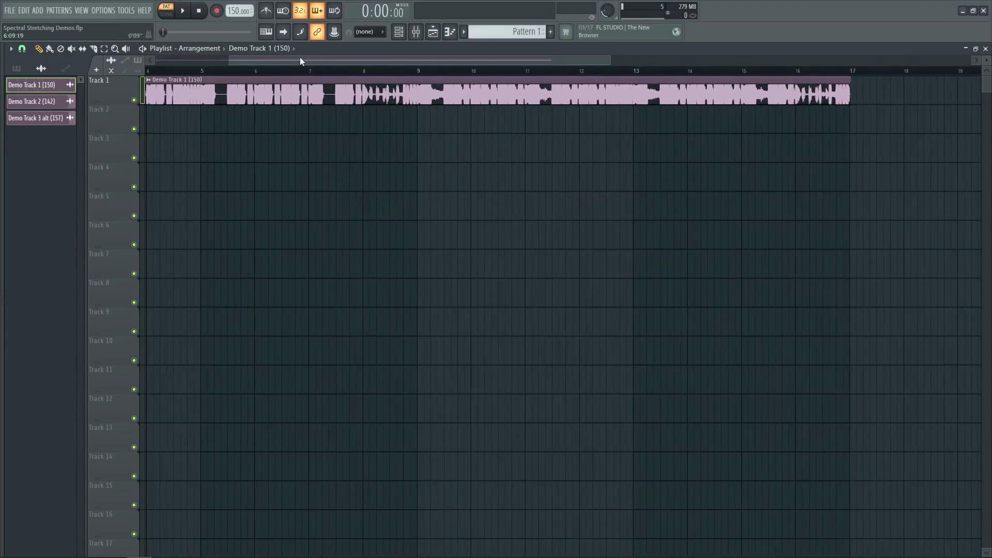
{"action": "scroll", "coordinate": [222, 60], "scroll_direction": "left", "scroll_amount": 2}
{"action": "scroll", "coordinate": [177, 71], "scroll_direction": "down", "scroll_amount": 1}
{"action": "left_click", "coordinate": [151, 70]}
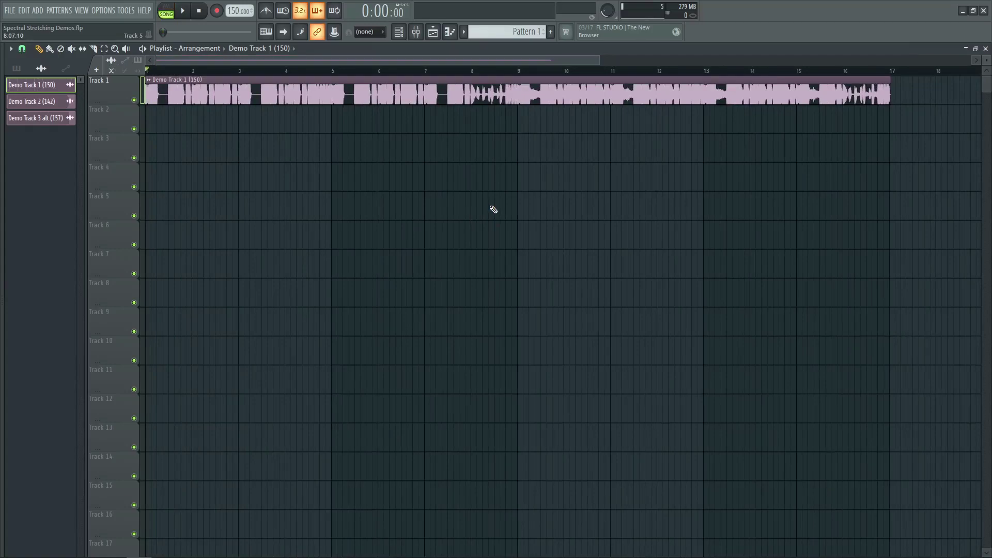
{"action": "key", "text": "space"}
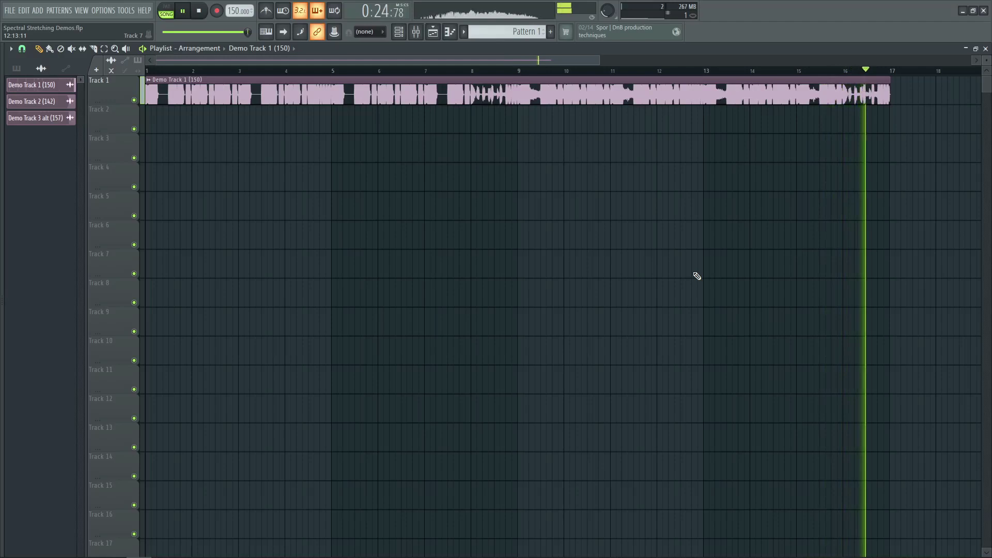
{"action": "key", "text": "space"}
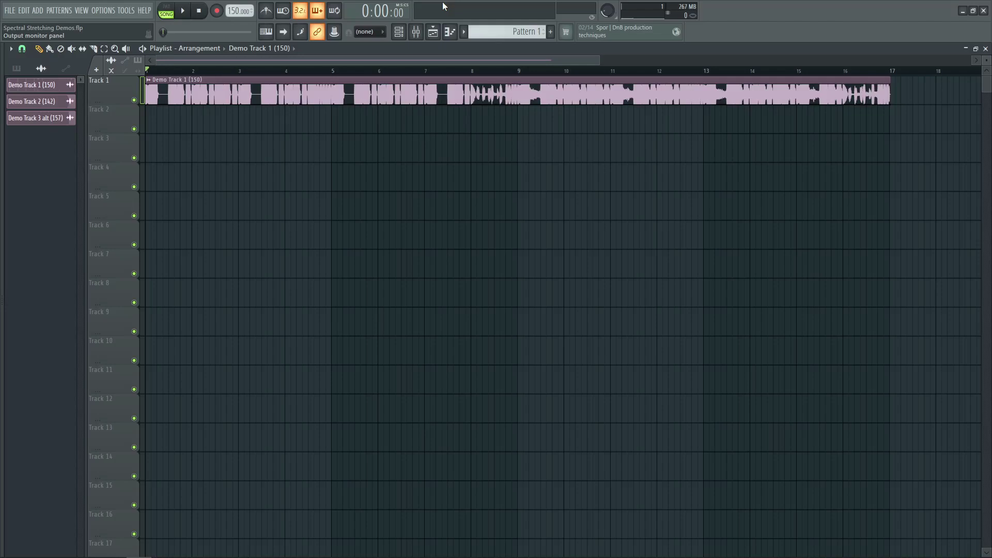
Route the Demo Track 1 (150) channel to mixer track Insert 1 and close its channel settings
{"action": "scroll", "coordinate": [461, 265], "scroll_direction": "up", "scroll_amount": 1}
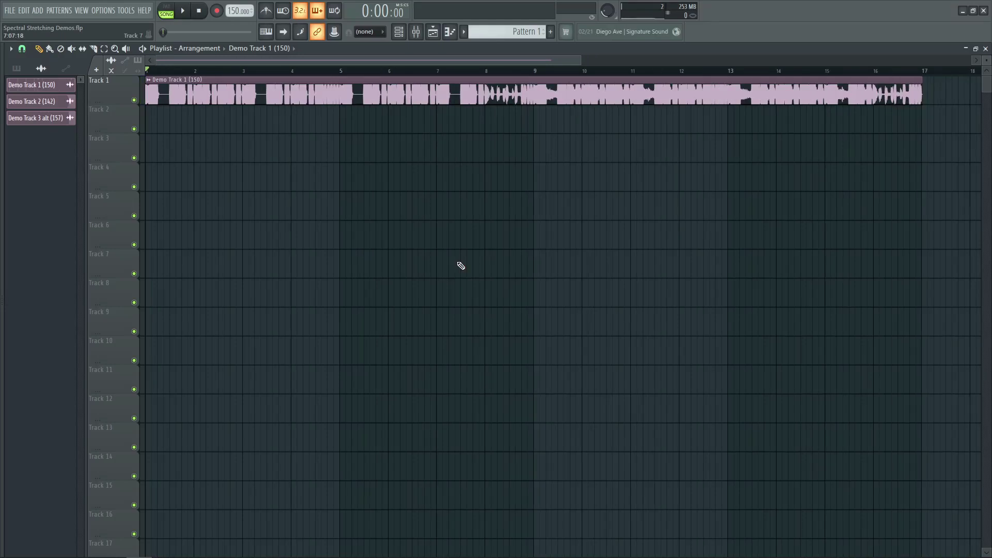
{"action": "double_click", "coordinate": [322, 97]}
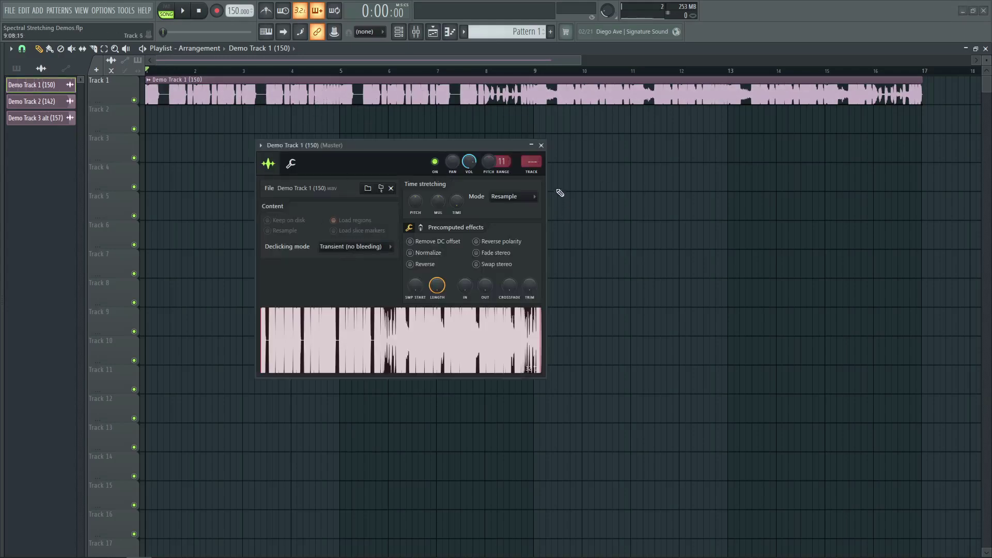
{"action": "key", "text": "ctrl+l"}
{"action": "left_click", "coordinate": [985, 48]}
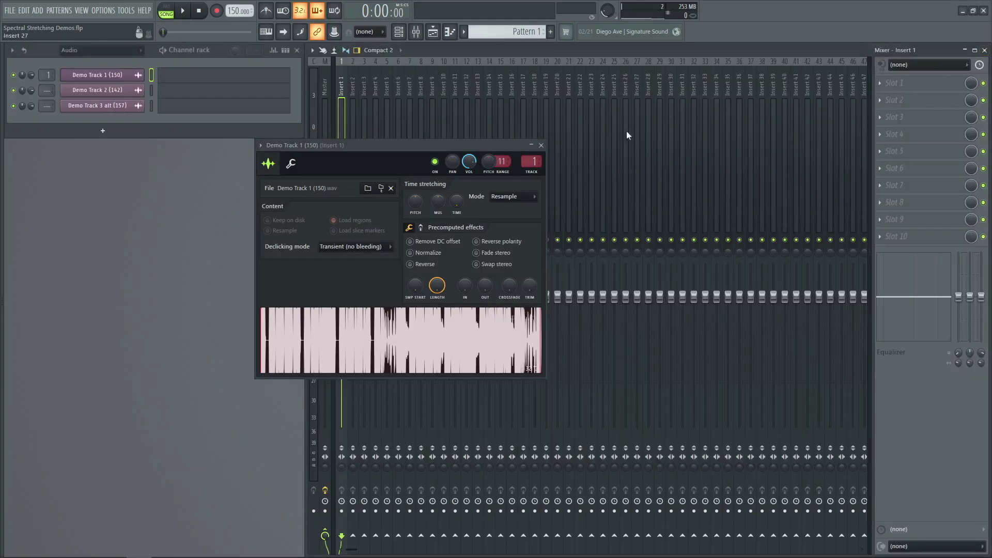
{"action": "left_click", "coordinate": [541, 146]}
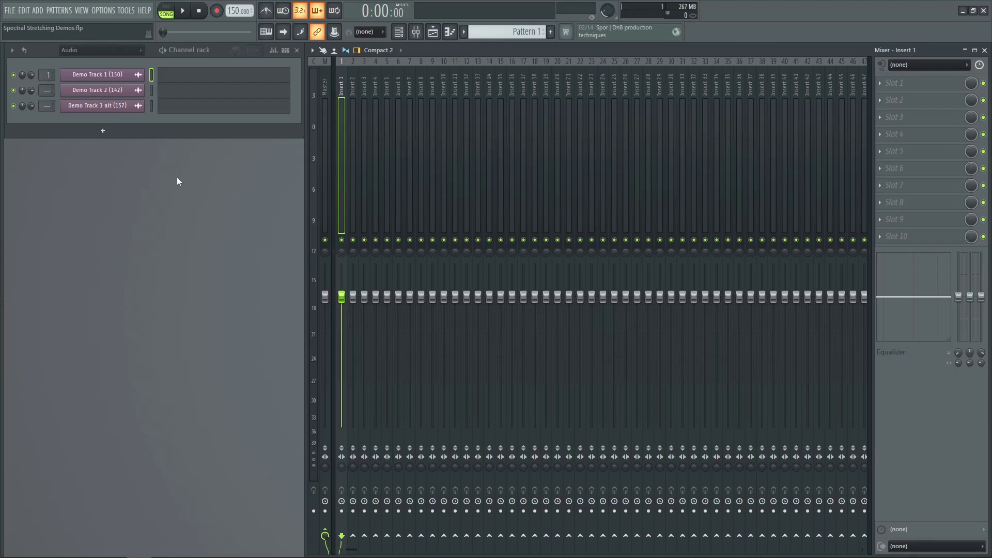
Set the channel volume of Demo Track 1 (150) to .63
{"action": "right_click", "coordinate": [31, 78]}
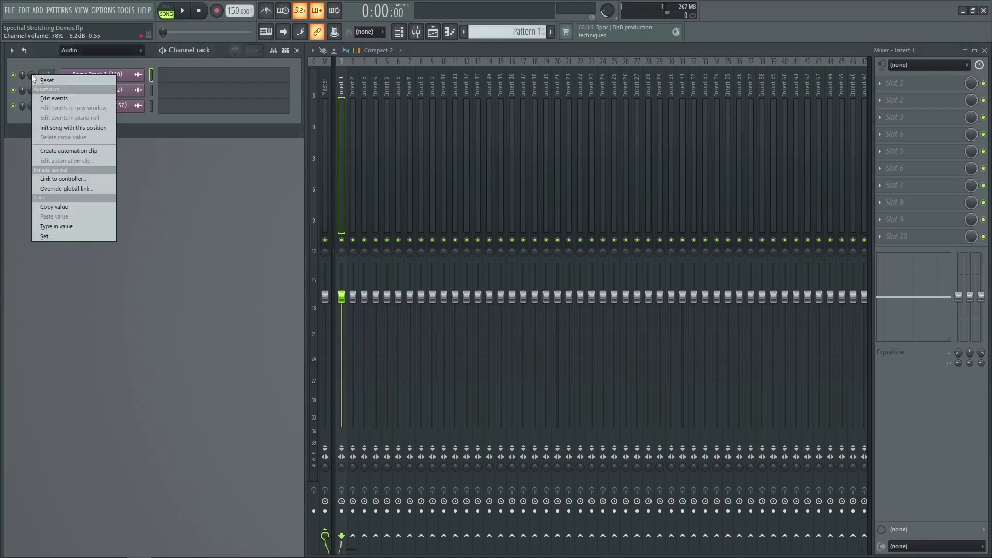
{"action": "left_click", "coordinate": [52, 235]}
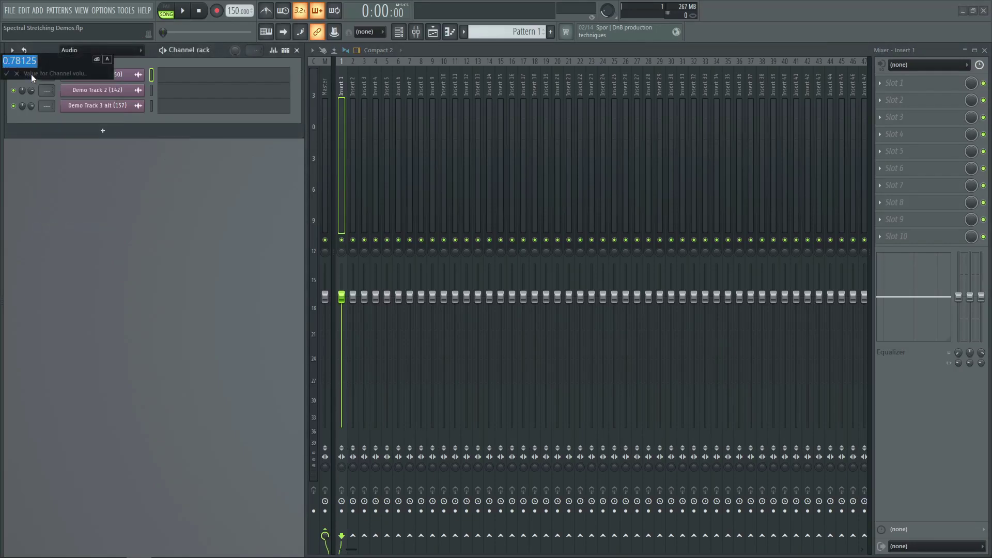
{"action": "type", "text": ".63"}
{"action": "key", "text": "Return"}
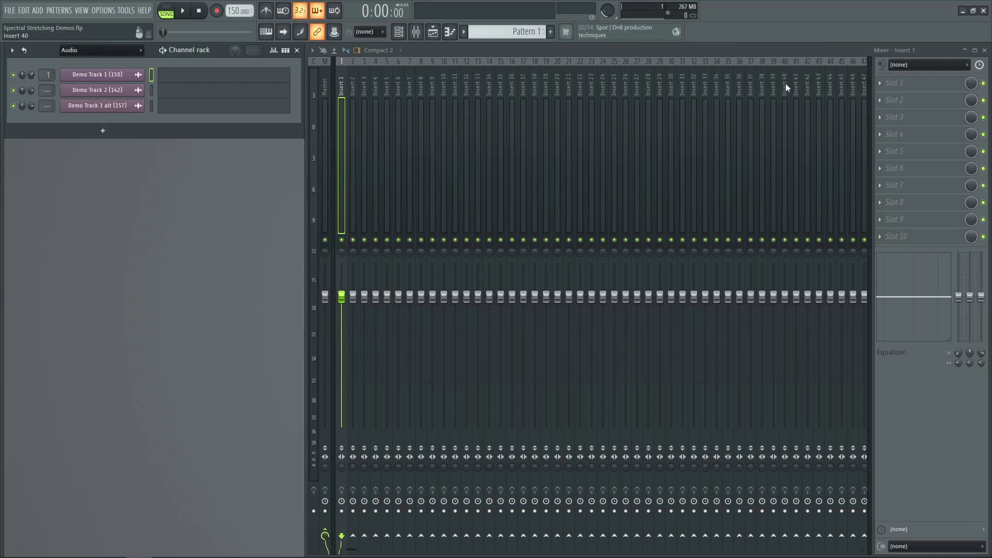
Add Spectral Gate to the first effect slot of Insert 1 and set its Weak/Strong balance to 0
{"action": "left_click", "coordinate": [923, 81]}
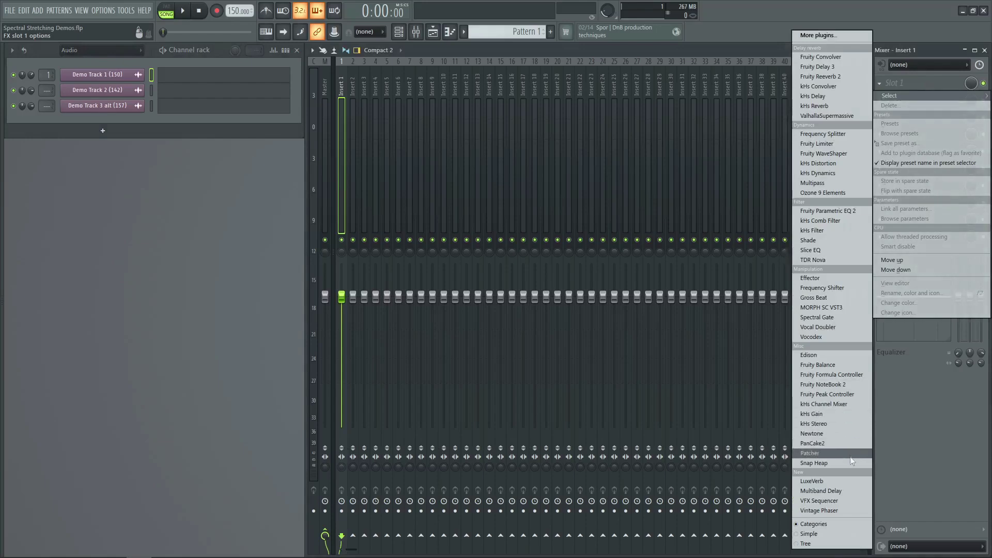
{"action": "left_click", "coordinate": [838, 317]}
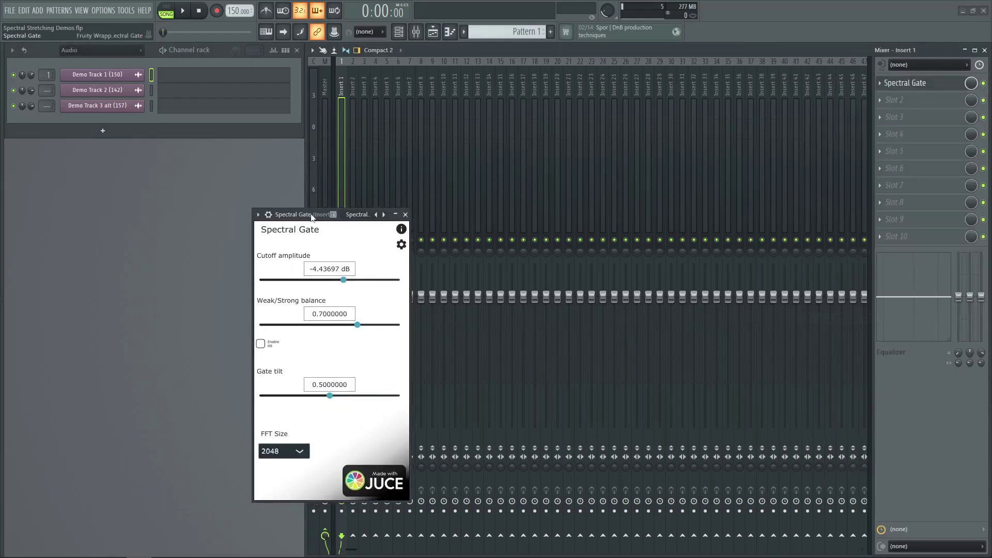
{"action": "left_click_drag", "start_coordinate": [312, 216], "coordinate": [352, 180]}
{"action": "left_click_drag", "start_coordinate": [397, 288], "coordinate": [274, 303]}
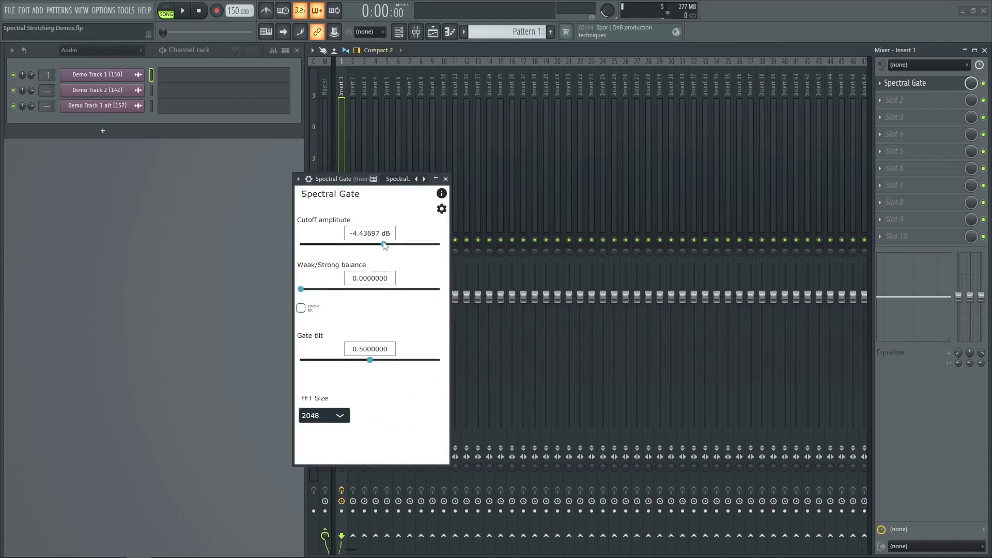
Play the arrangement while adjusting the Spectral Gate's cutoff amplitude from 0 dB to -3.90277 dB, and stop playback
{"action": "left_click", "coordinate": [433, 32]}
{"action": "left_click_drag", "start_coordinate": [384, 248], "coordinate": [447, 248]}
{"action": "key", "text": "space"}
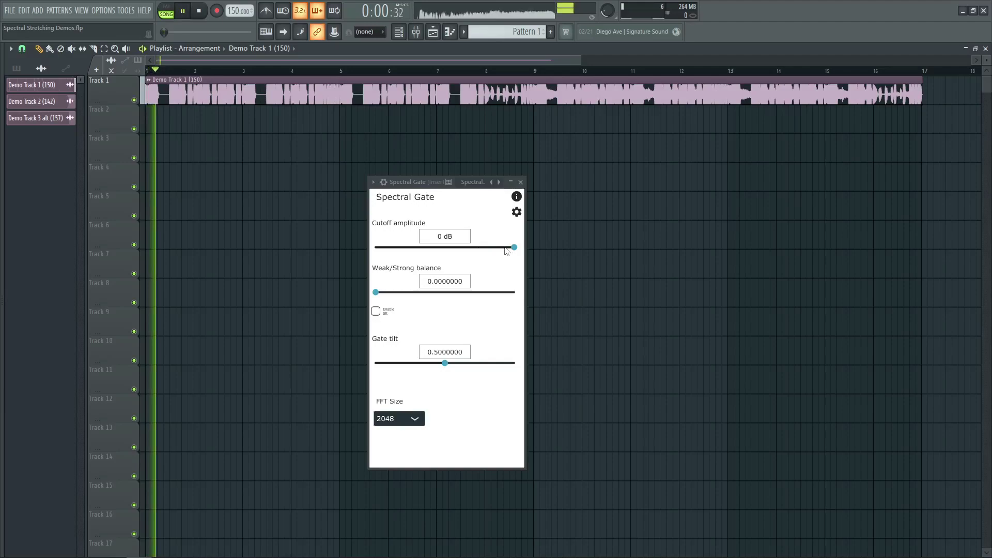
{"action": "left_click_drag", "start_coordinate": [514, 248], "coordinate": [466, 254]}
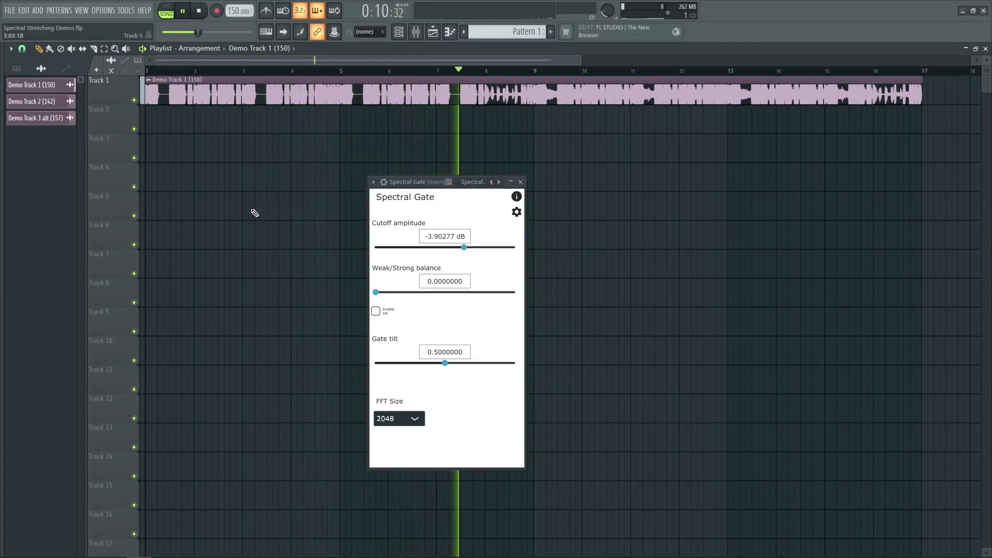
{"action": "key", "text": "space"}
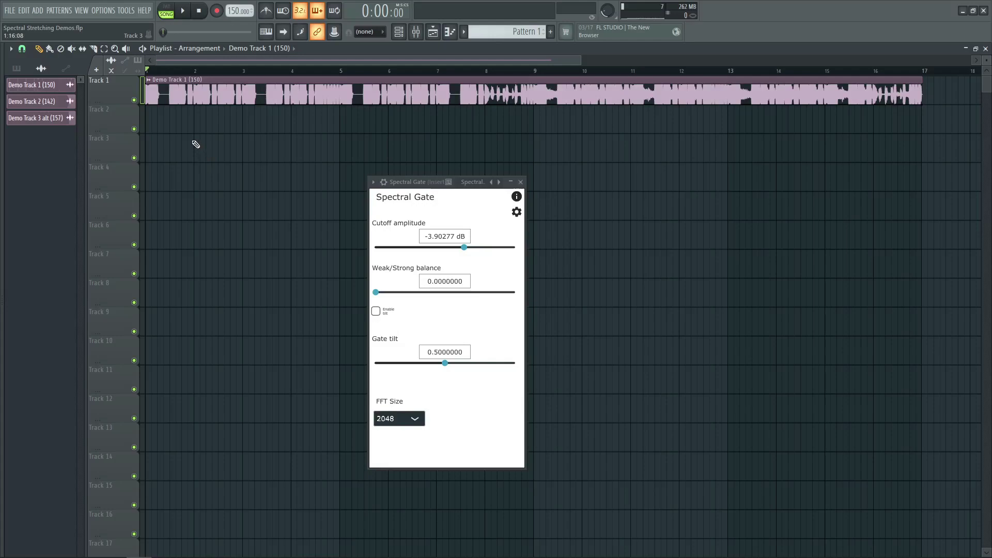
Consolidate Track 1 from track start to render the gated audio as a new clip
{"action": "right_click", "coordinate": [124, 86]}
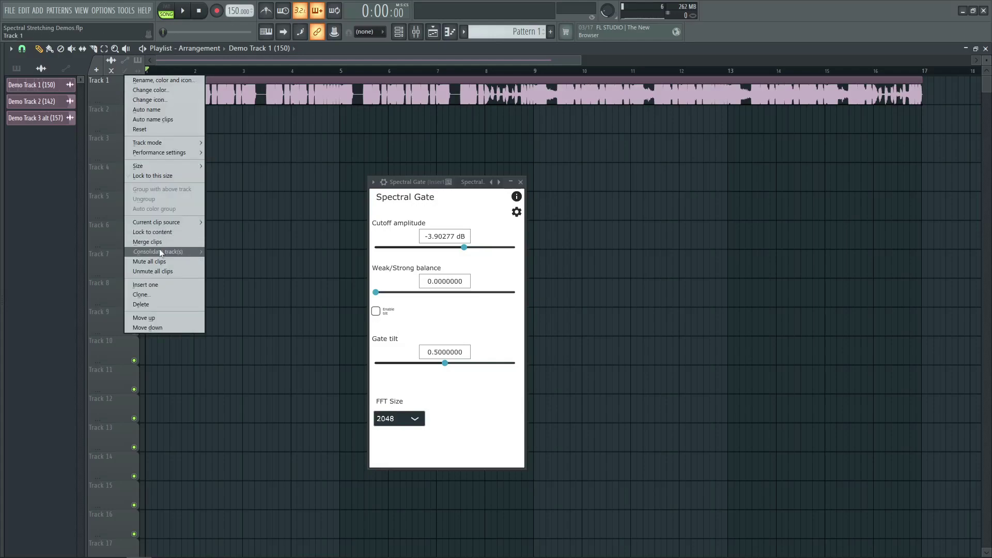
{"action": "mouse_move", "coordinate": [160, 252]}
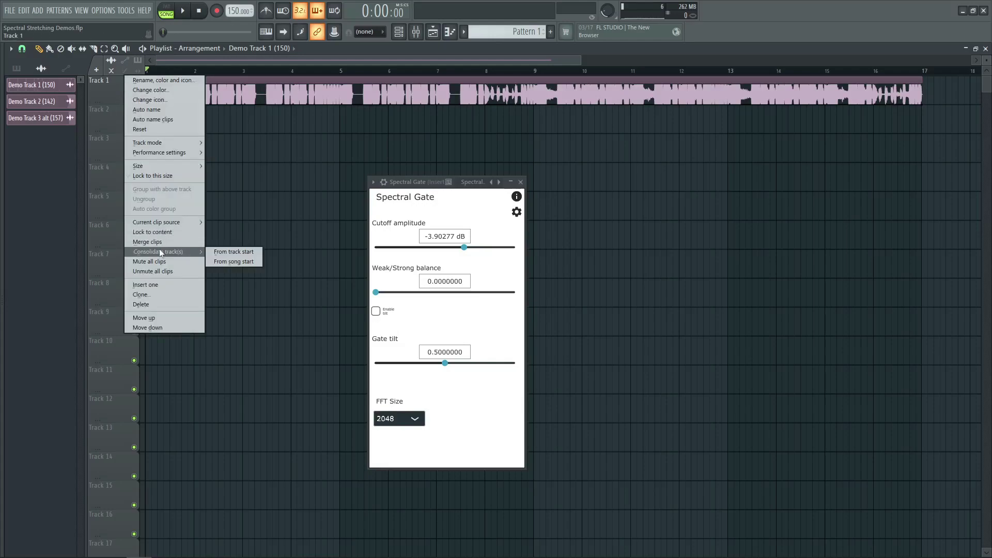
{"action": "left_click", "coordinate": [249, 254]}
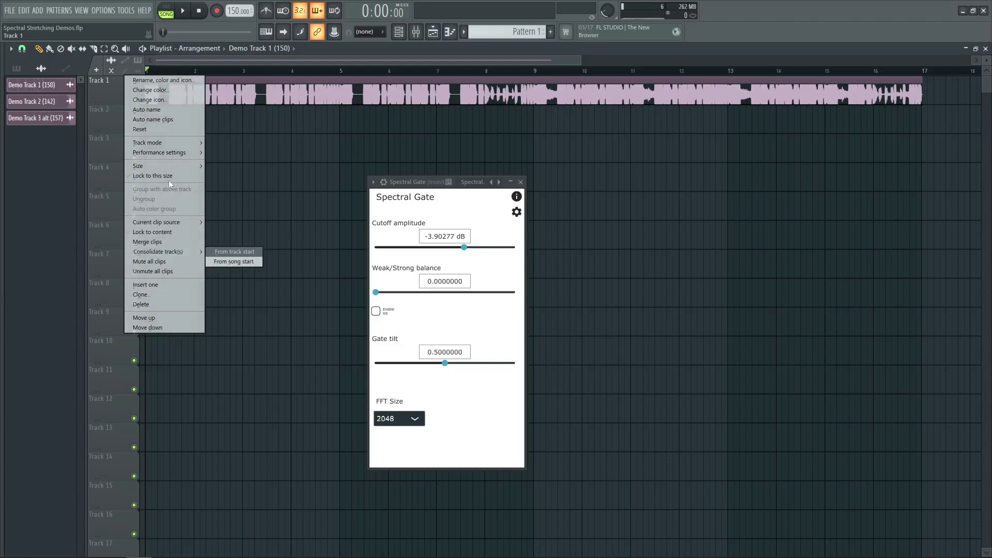
{"action": "right_click", "coordinate": [108, 85]}
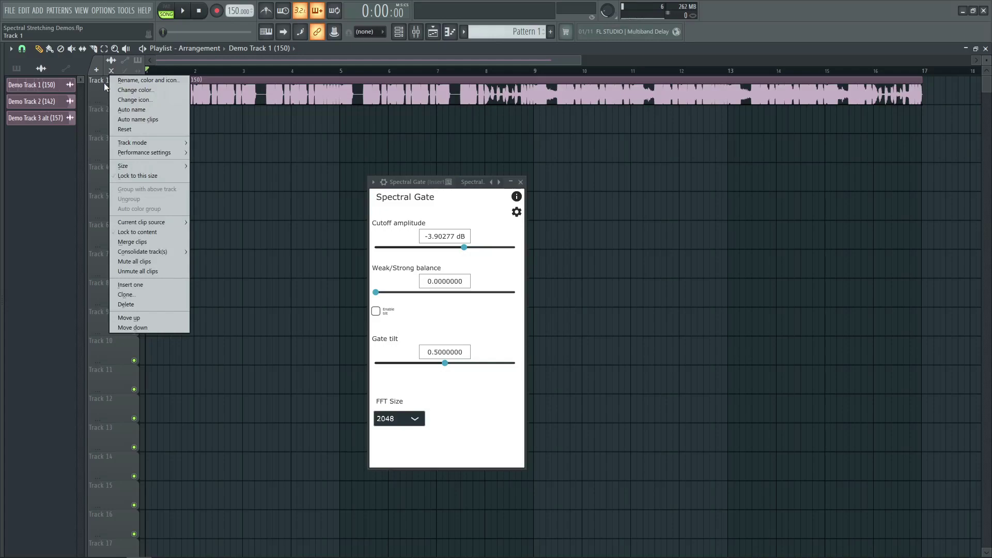
{"action": "left_click", "coordinate": [107, 84]}
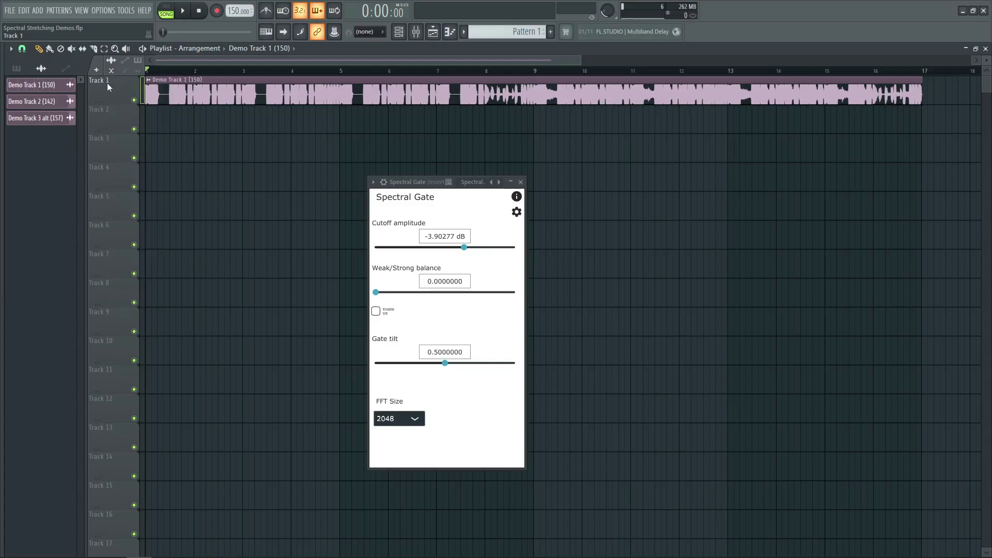
{"action": "right_click", "coordinate": [106, 83]}
{"action": "left_click", "coordinate": [222, 252]}
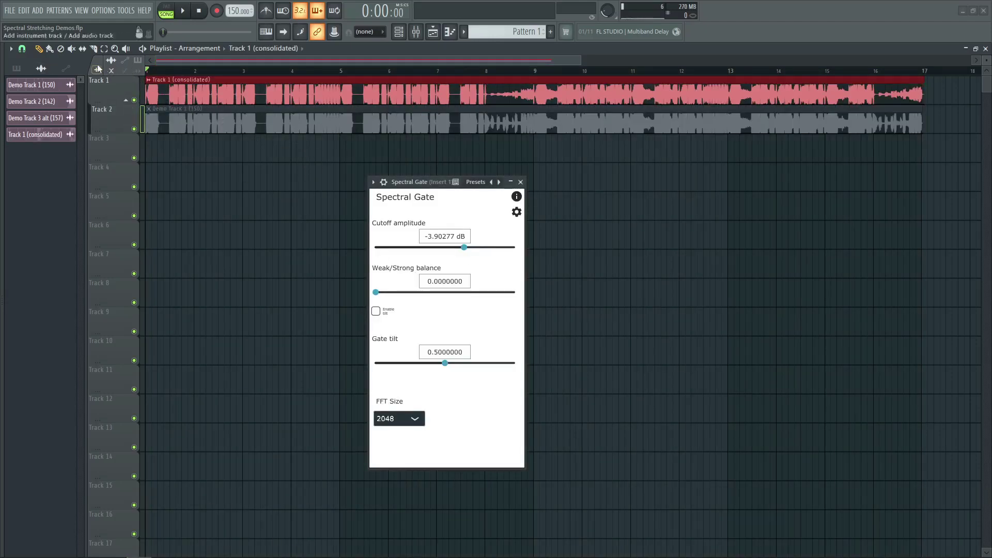
Unmute the original Demo Track 1 clip, solo Track 2, and play it with the Spectral Gate's Weak/Strong balance set to 1
{"action": "key", "text": "ctrl+d"}
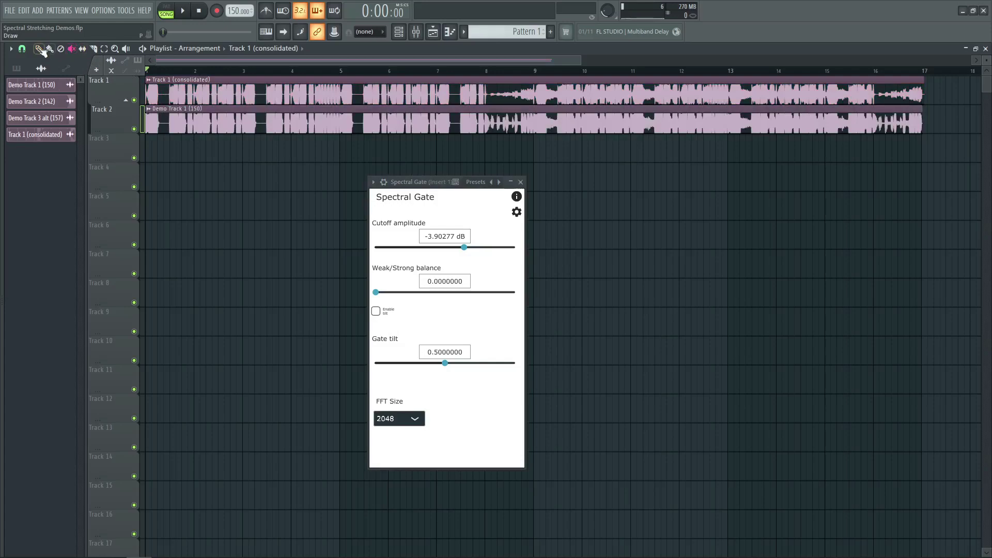
{"action": "right_click", "coordinate": [133, 129]}
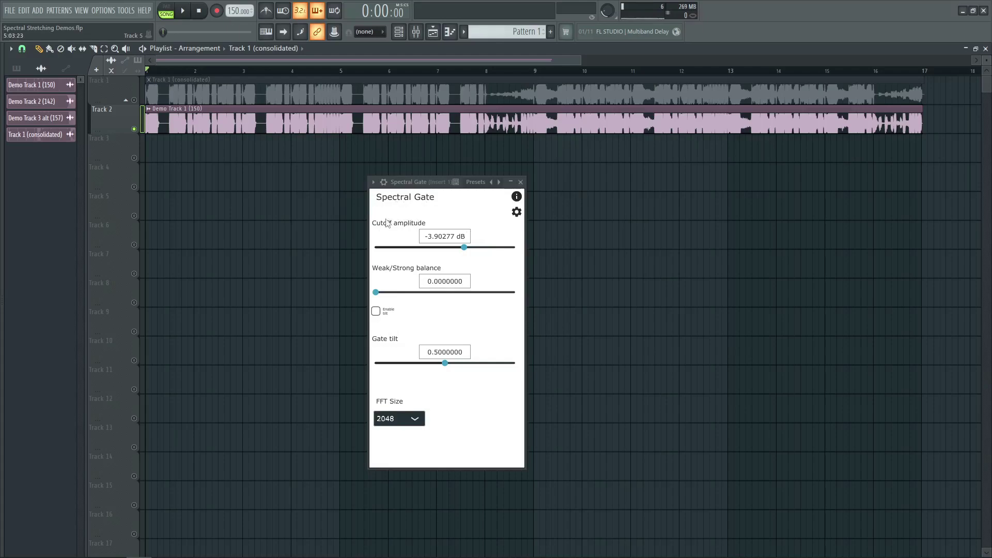
{"action": "left_click_drag", "start_coordinate": [379, 294], "coordinate": [687, 303]}
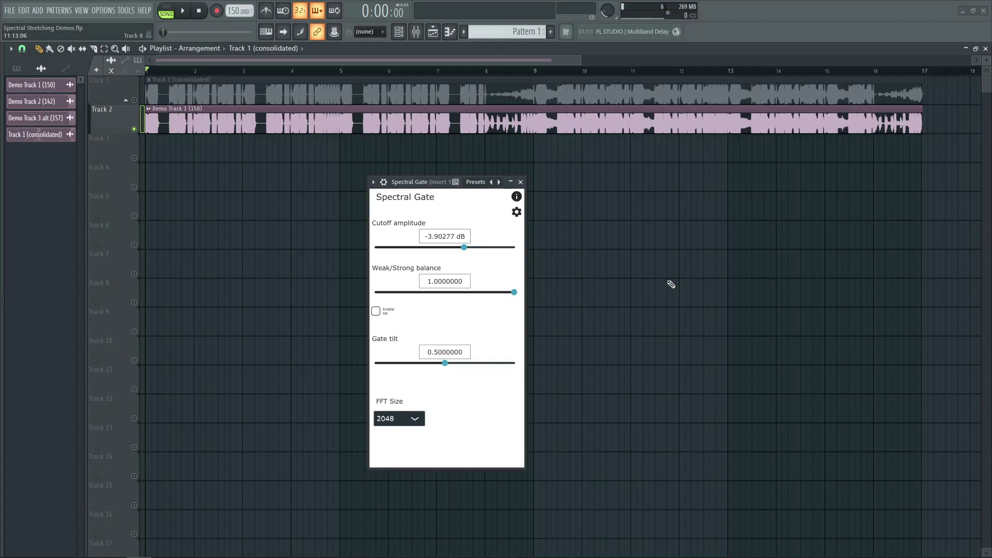
{"action": "key", "text": "space"}
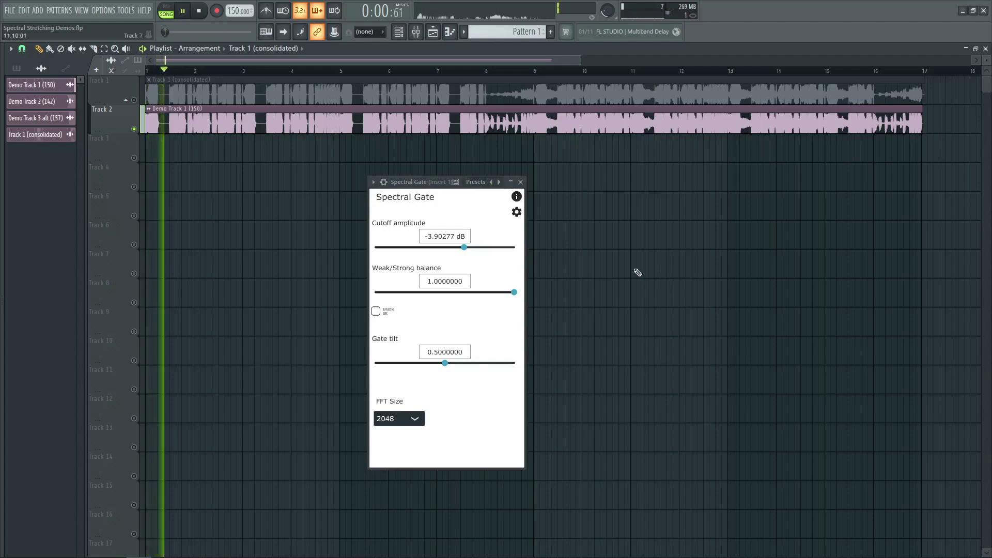
Consolidate Track 2 into a new clip, and close the channel settings and Spectral Gate windows
{"action": "right_click", "coordinate": [121, 123]}
{"action": "left_click", "coordinate": [120, 124]}
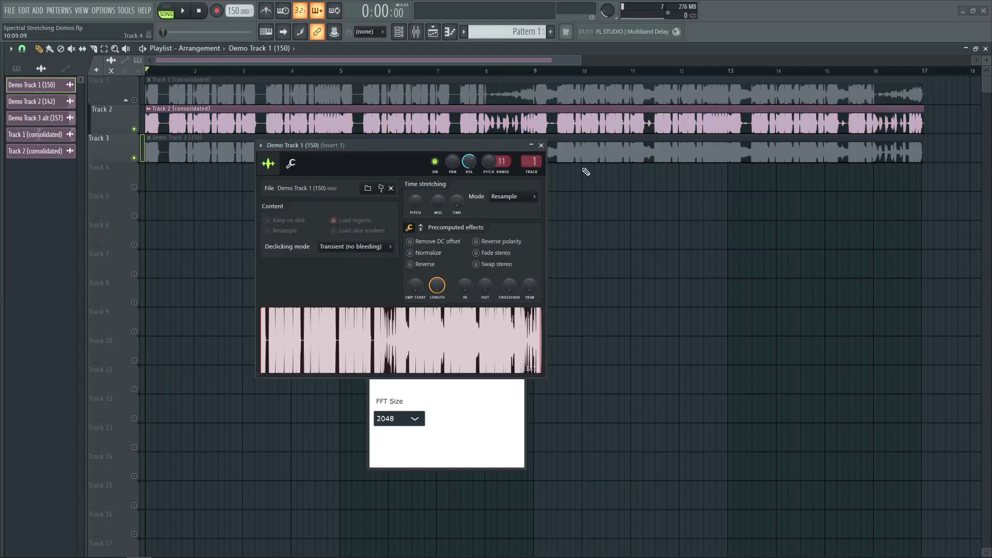
{"action": "left_click", "coordinate": [541, 145]}
{"action": "left_click", "coordinate": [522, 181]}
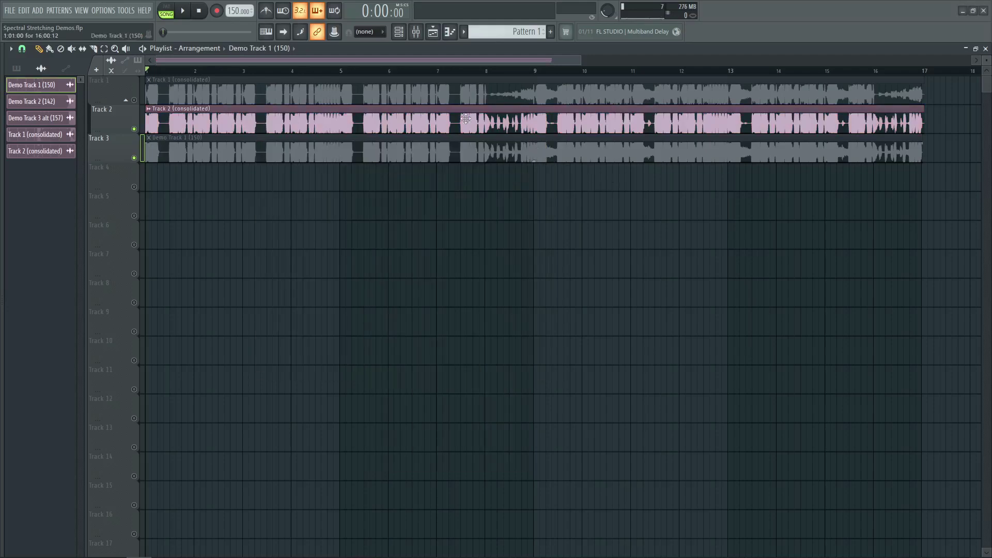
Bypass Fruity WaveShaper on the Master and play both consolidated tracks together with the original clip muted
{"action": "left_click", "coordinate": [432, 32]}
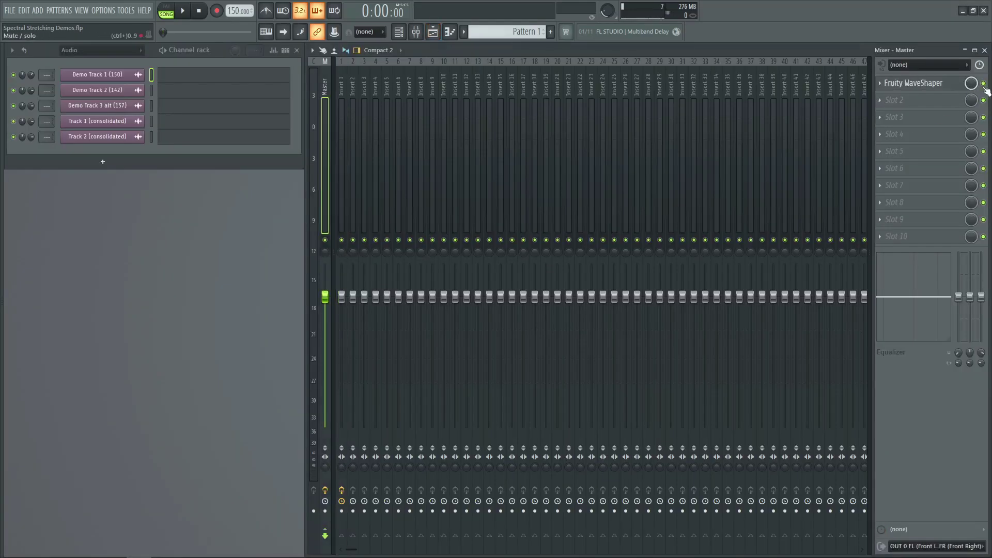
{"action": "left_click_drag", "start_coordinate": [97, 74], "coordinate": [437, 40]}
{"action": "key", "text": "space"}
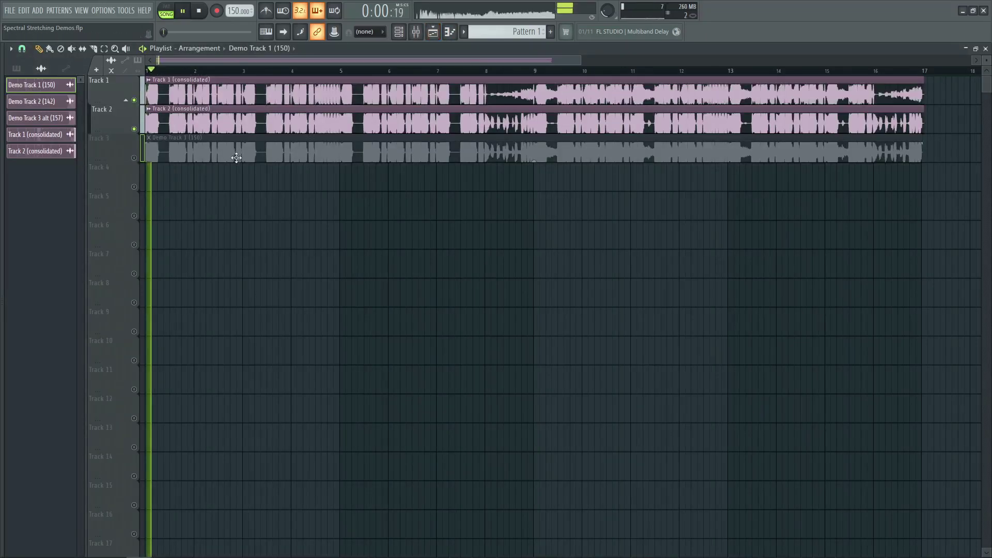
{"action": "left_click", "coordinate": [435, 36]}
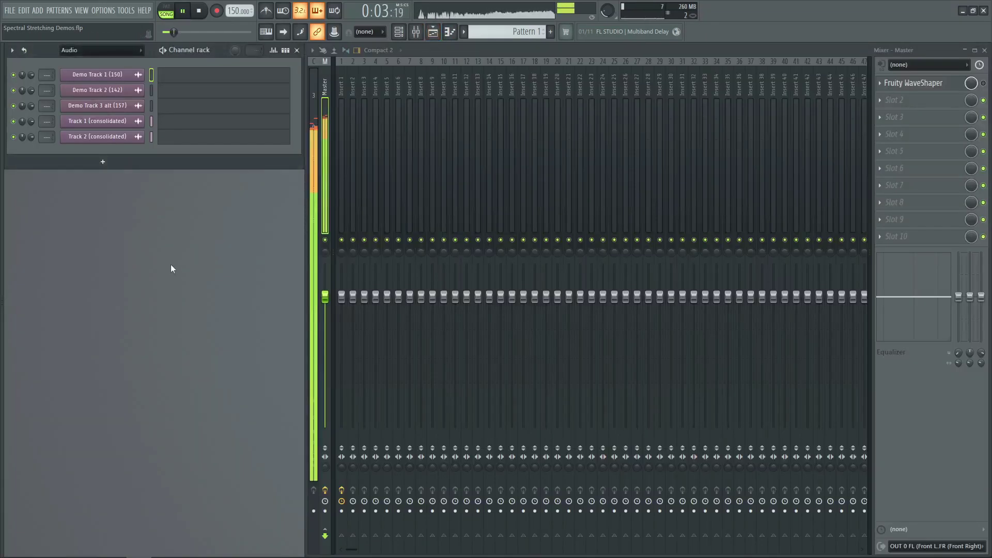
Play the playlist, switching the solo back and forth between the original Demo Track 1 on Track 3 and the two consolidated tracks
{"action": "key", "text": "space"}
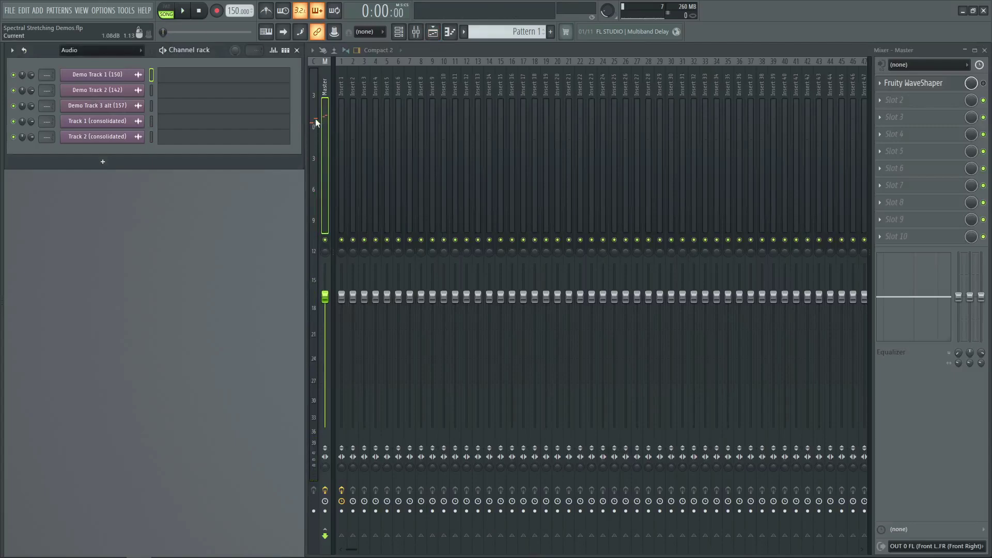
{"action": "key", "text": "F5"}
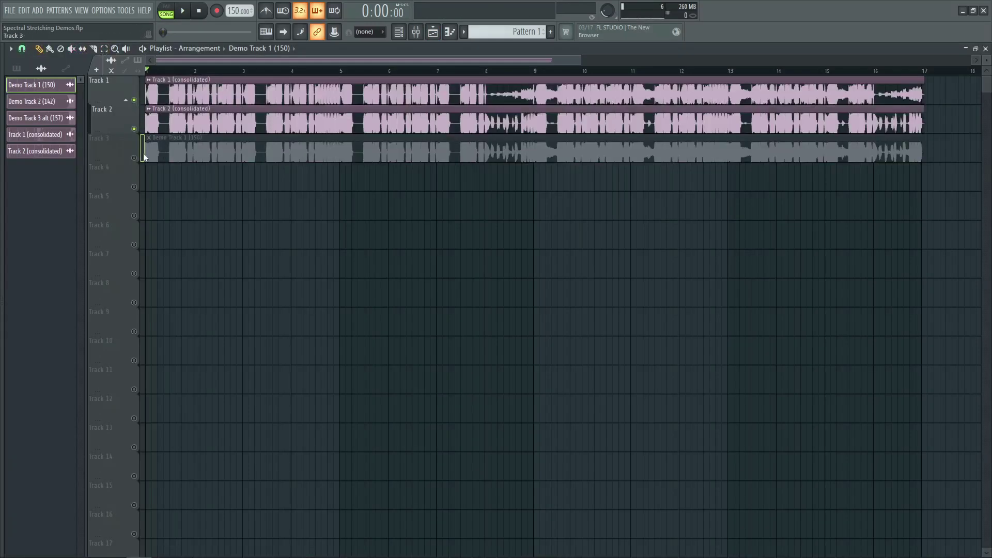
{"action": "key", "text": "space"}
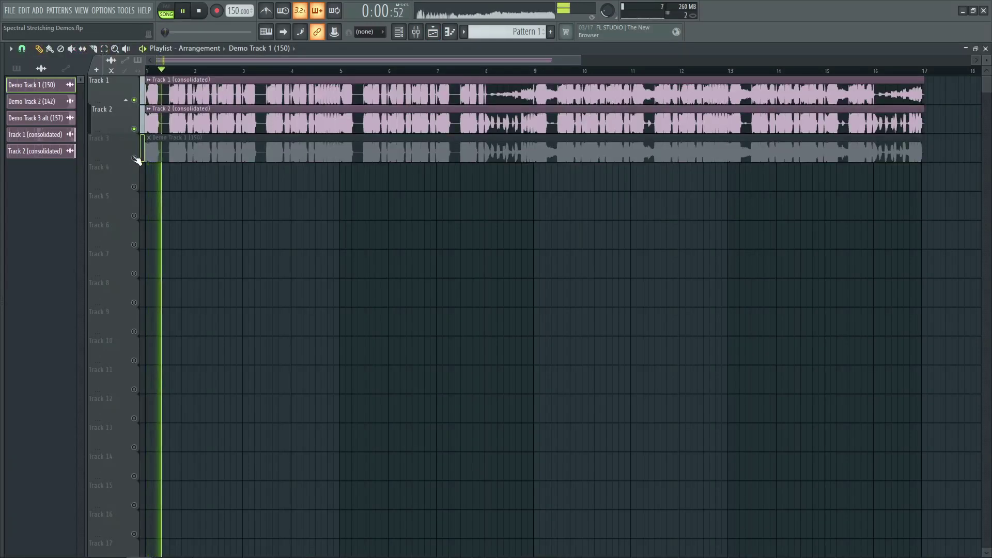
{"action": "right_click", "coordinate": [135, 158]}
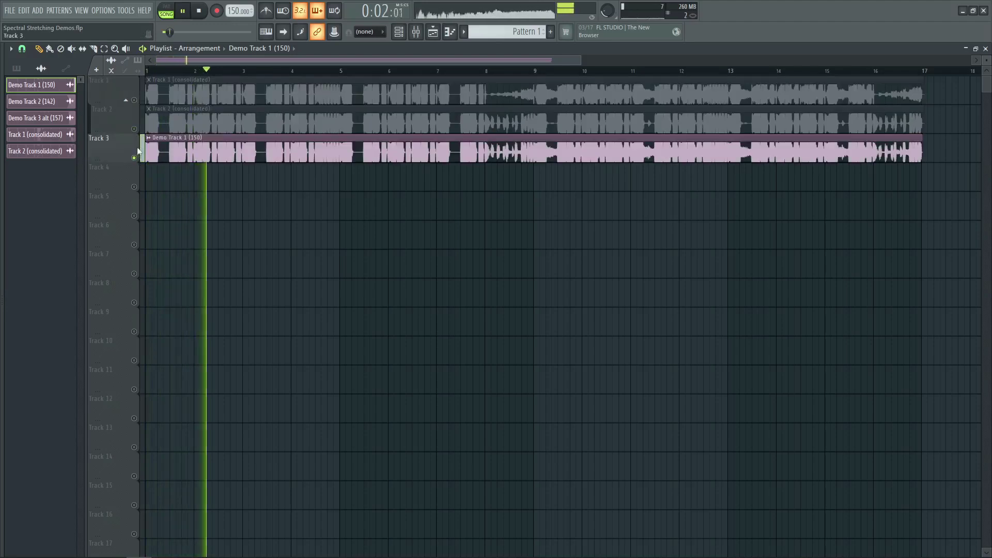
{"action": "right_click", "coordinate": [134, 99]}
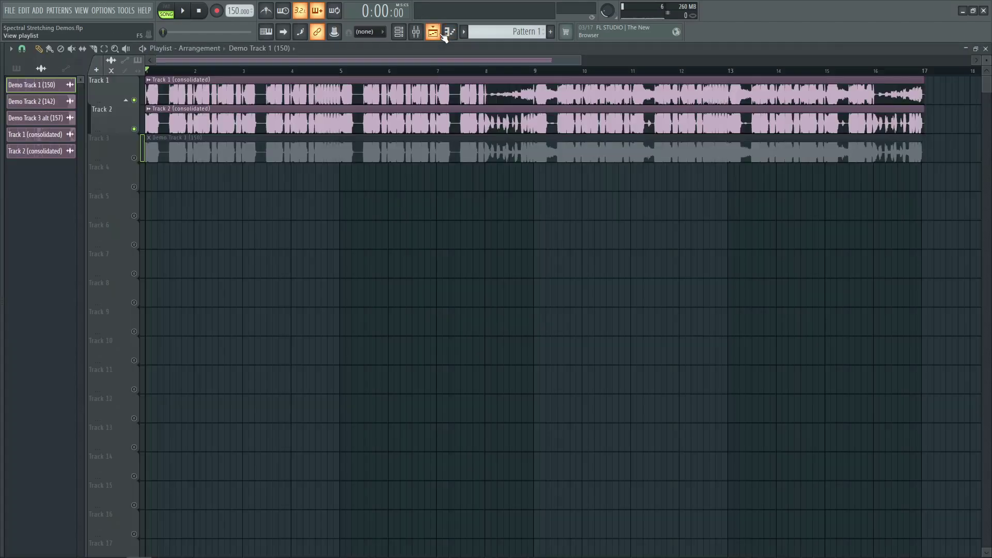
{"action": "right_click", "coordinate": [139, 158]}
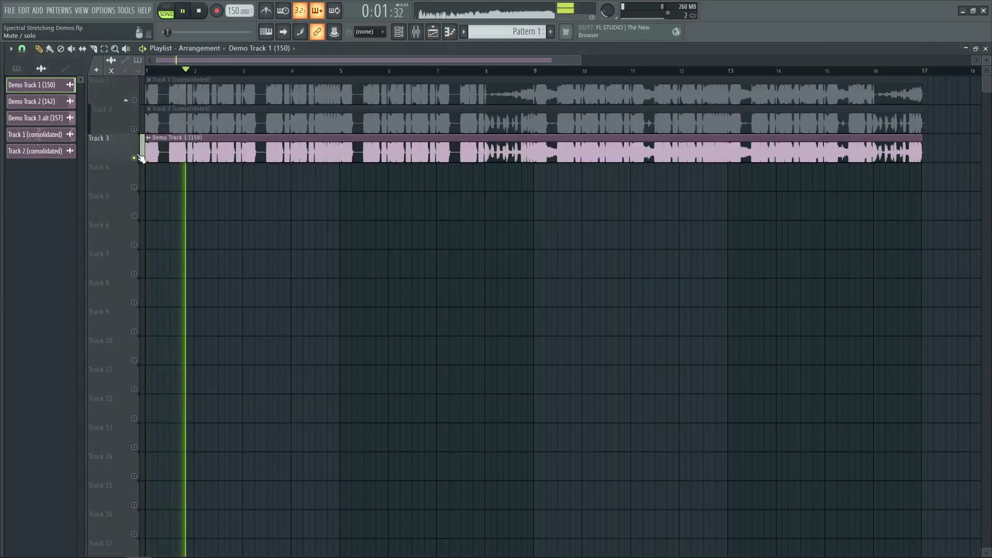
{"action": "right_click", "coordinate": [135, 103]}
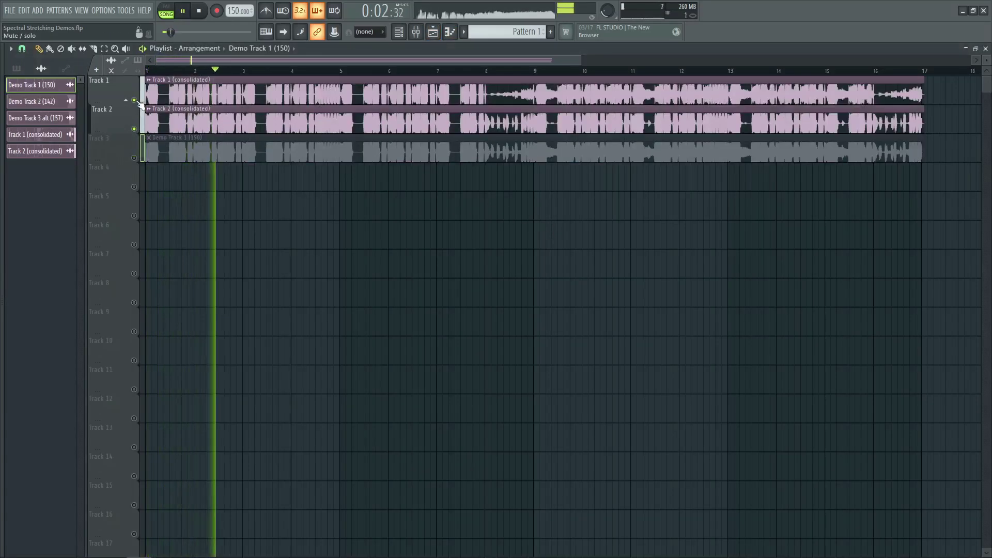
{"action": "right_click", "coordinate": [135, 158]}
{"action": "right_click", "coordinate": [136, 100]}
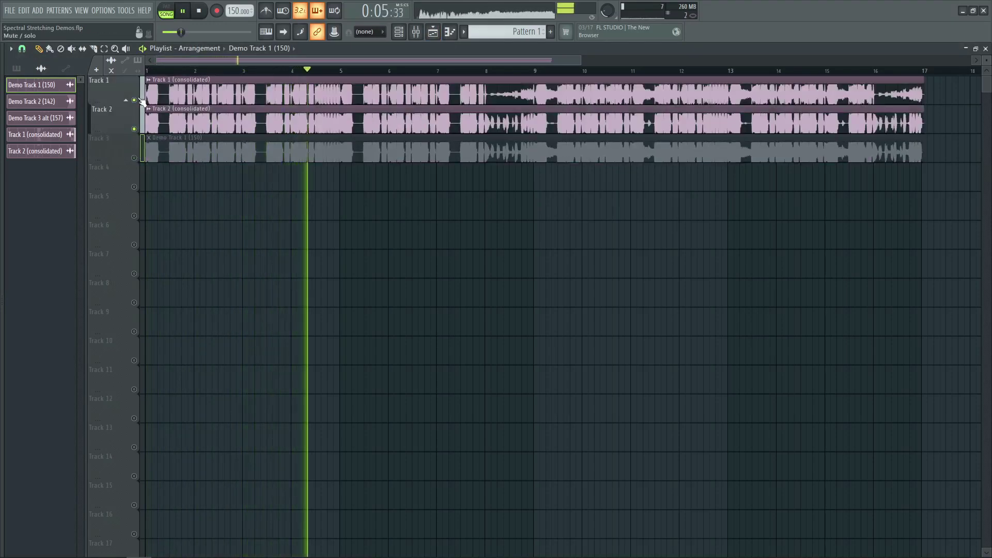
{"action": "key", "text": "space"}
Compare the opening transients by playing the soloed original on Track 3 and switching to the two consolidated tracks
{"action": "scroll", "coordinate": [214, 71], "scroll_direction": "up", "scroll_amount": 3}
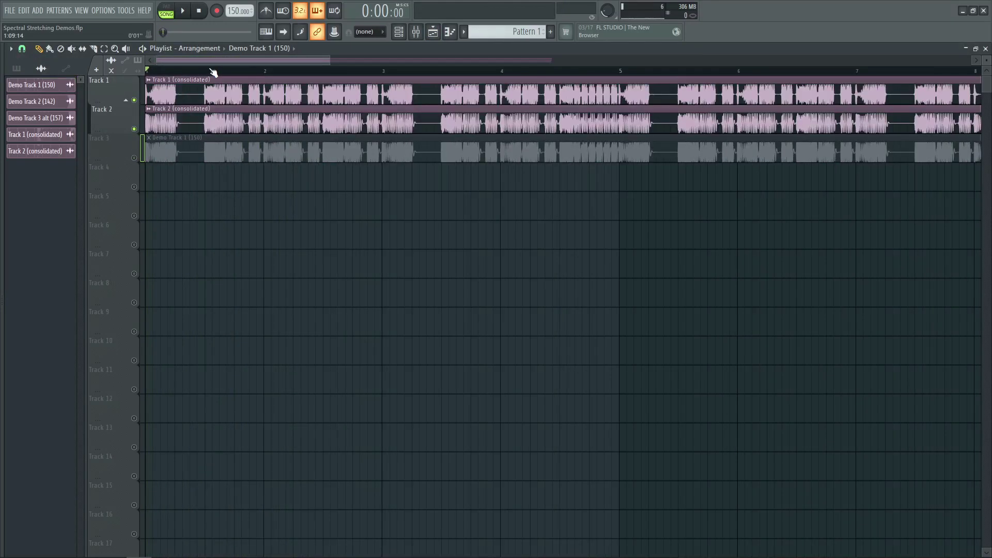
{"action": "left_click_drag", "start_coordinate": [195, 71], "coordinate": [309, 76]}
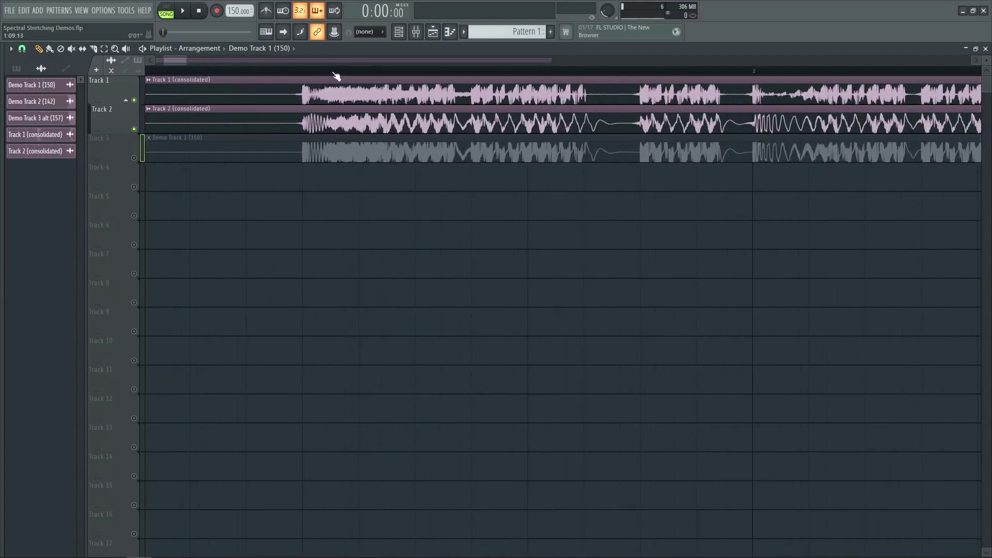
{"action": "scroll", "coordinate": [288, 76], "scroll_direction": "down", "scroll_amount": 2}
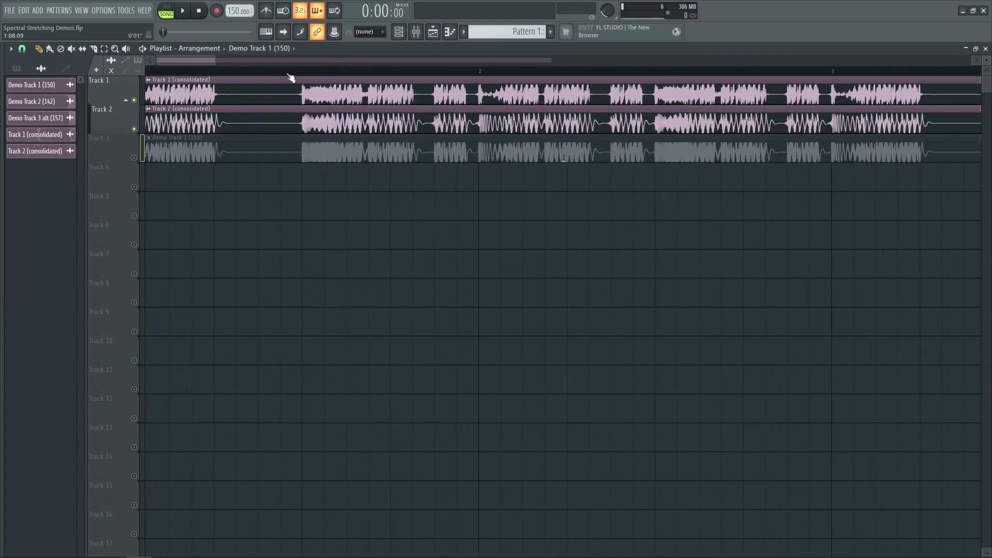
{"action": "right_click", "coordinate": [134, 157]}
{"action": "key", "text": "space"}
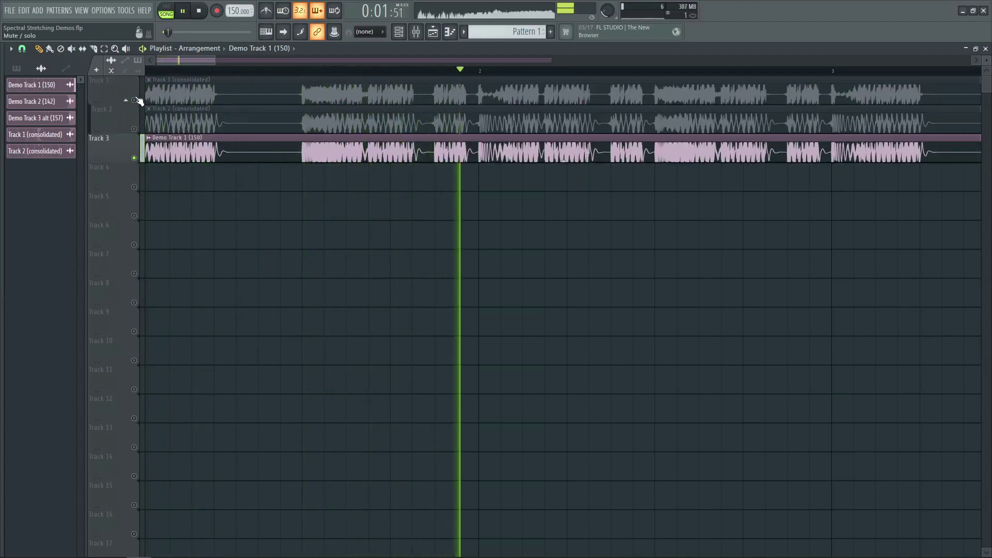
{"action": "left_click", "coordinate": [134, 99]}
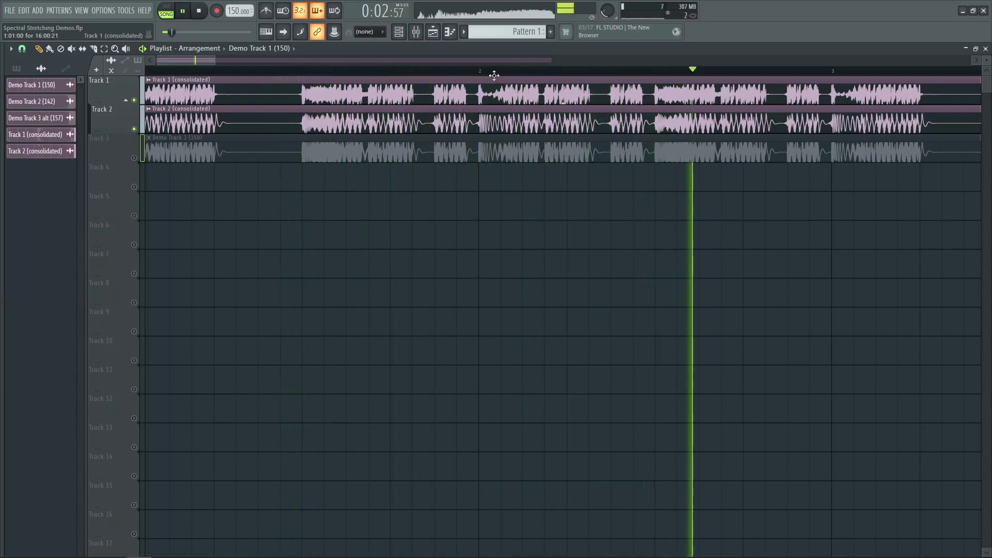
Select the short time range just before the bar 1 transient and compare the consolidated tracks with the soloed original there
{"action": "scroll", "coordinate": [487, 75], "scroll_direction": "up", "scroll_amount": 5}
{"action": "left_click_drag", "start_coordinate": [396, 70], "coordinate": [459, 70]}
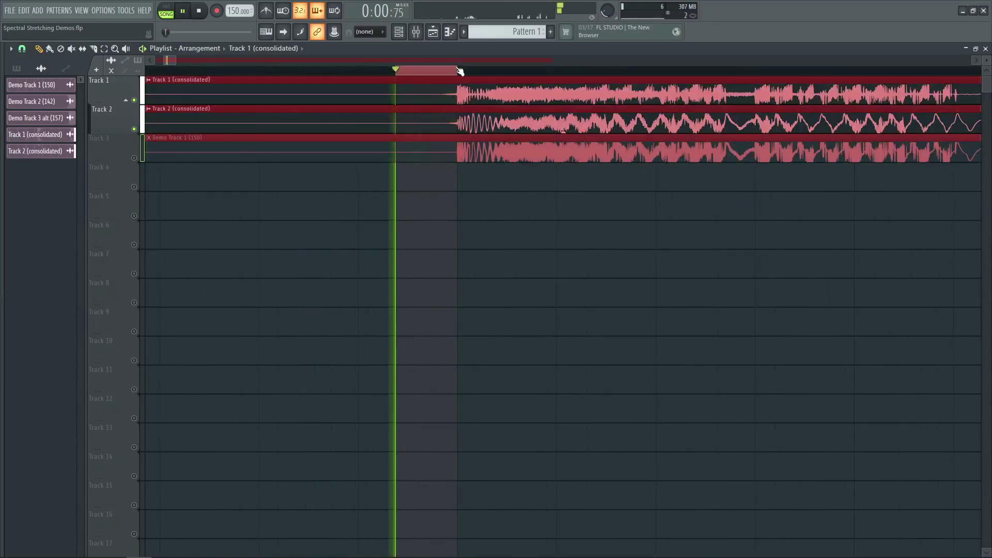
{"action": "right_click", "coordinate": [134, 158]}
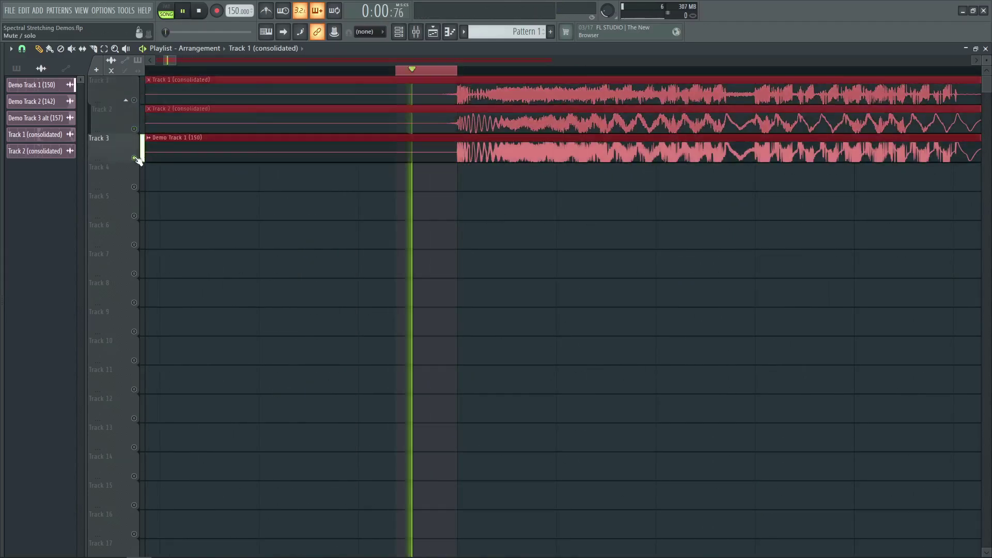
{"action": "left_click", "coordinate": [412, 75]}
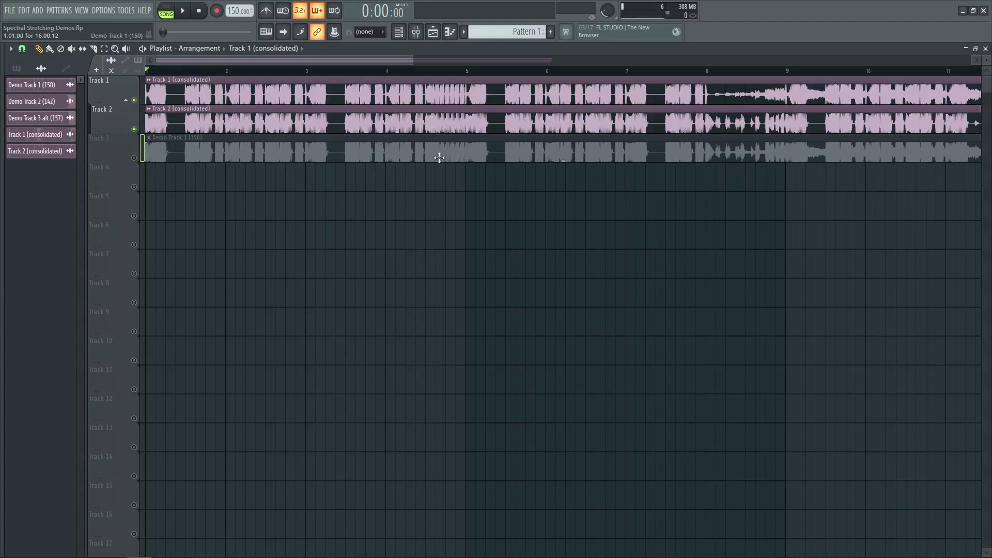
{"action": "scroll", "coordinate": [173, 76], "scroll_direction": "down", "scroll_amount": 2}
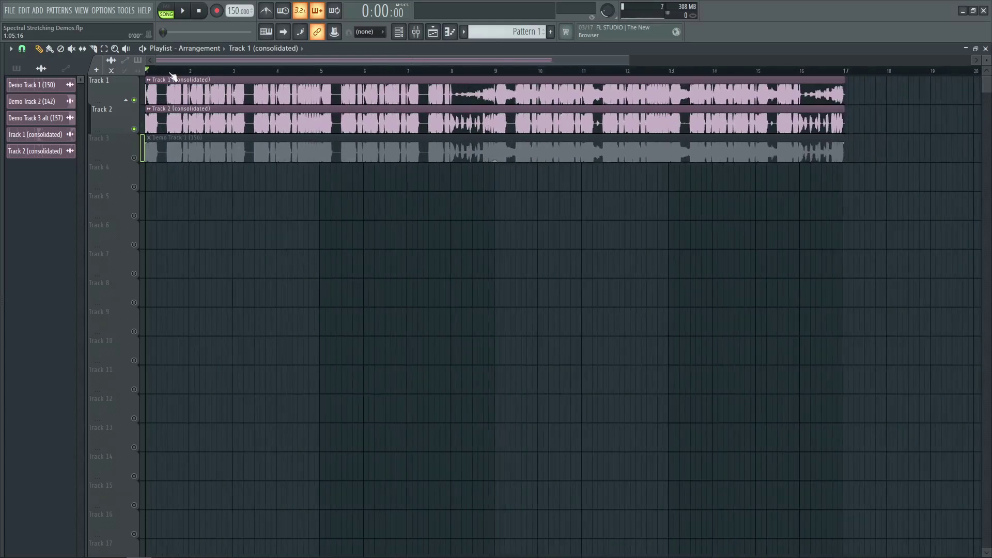
Solo the original on Track 3, open the Spectral Gate on Insert 1, and route the Demo Track 1 channel to mixer track 1
{"action": "right_click", "coordinate": [135, 158]}
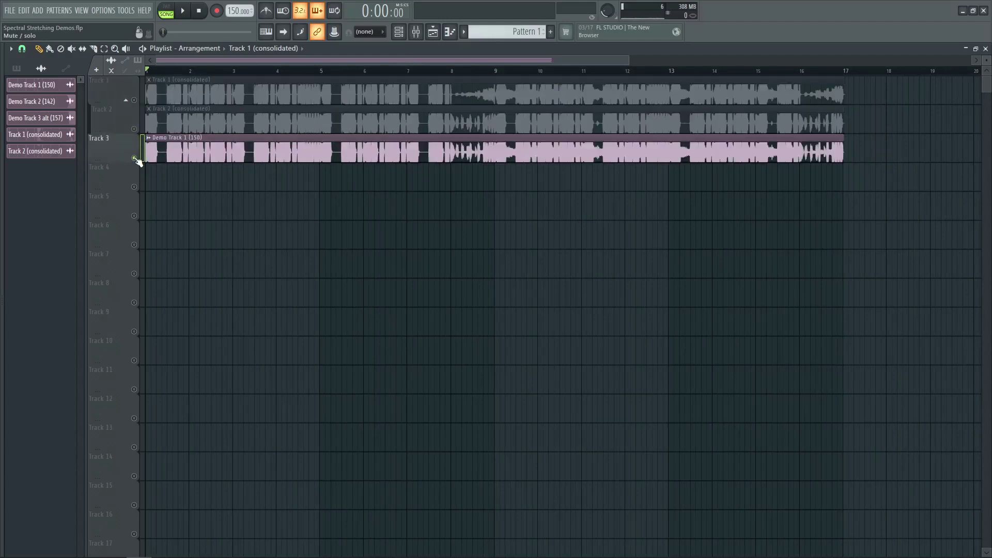
{"action": "left_click", "coordinate": [432, 32]}
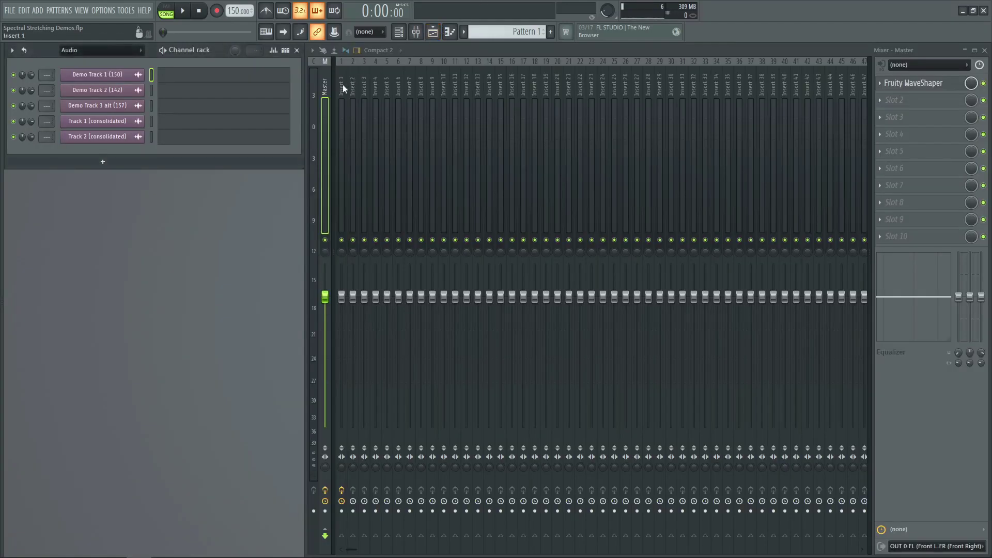
{"action": "left_click", "coordinate": [342, 85]}
{"action": "left_click", "coordinate": [901, 84]}
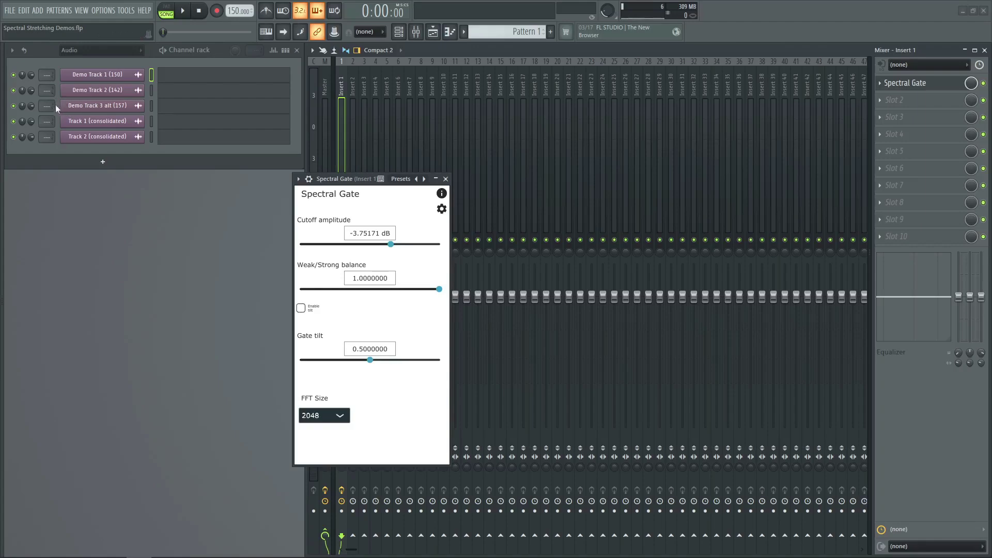
{"action": "right_click", "coordinate": [33, 75]}
{"action": "scroll", "coordinate": [36, 76], "scroll_direction": "down", "scroll_amount": 3}
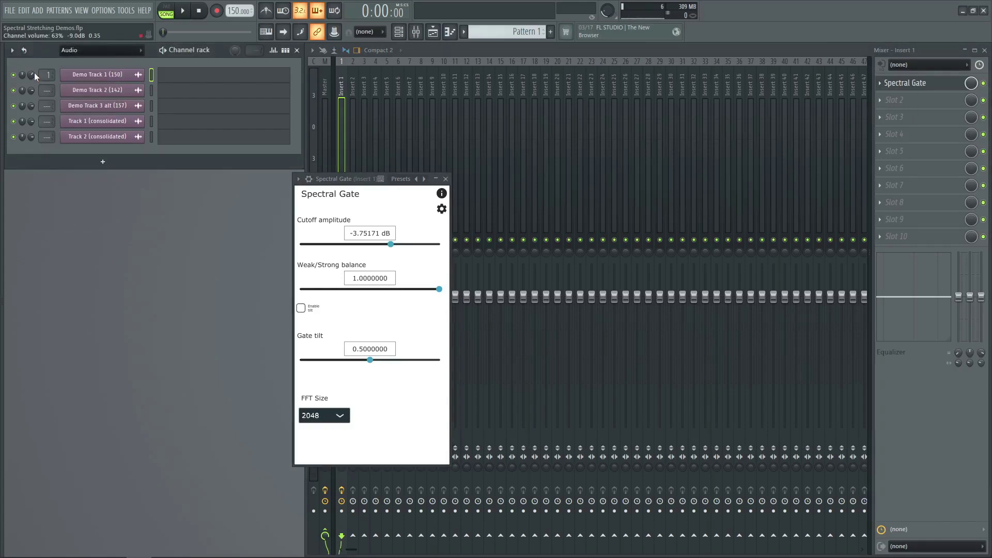
Set the Spectral Gate's FFT size to 512 and lower the Weak/Strong balance to its minimum
{"action": "left_click", "coordinate": [331, 417]}
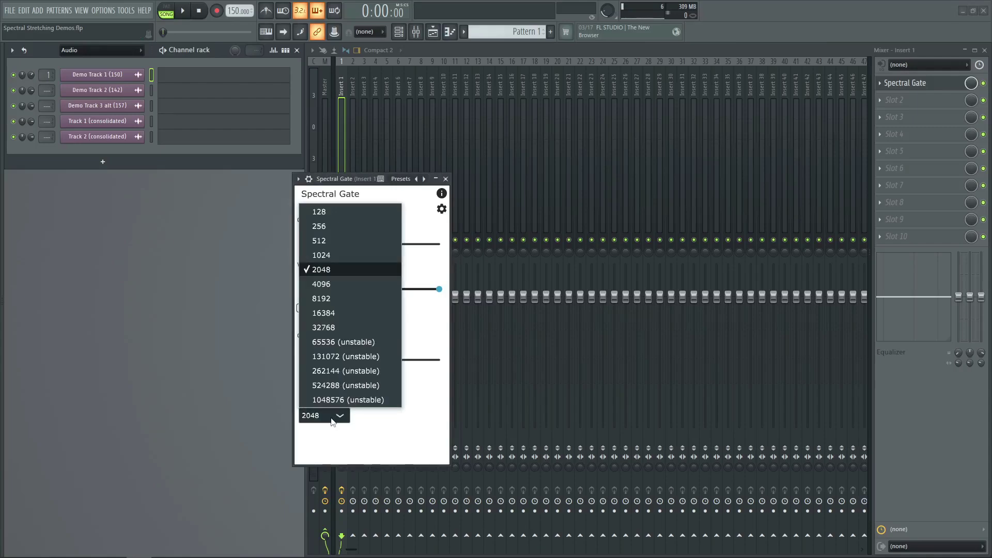
{"action": "left_click", "coordinate": [341, 240]}
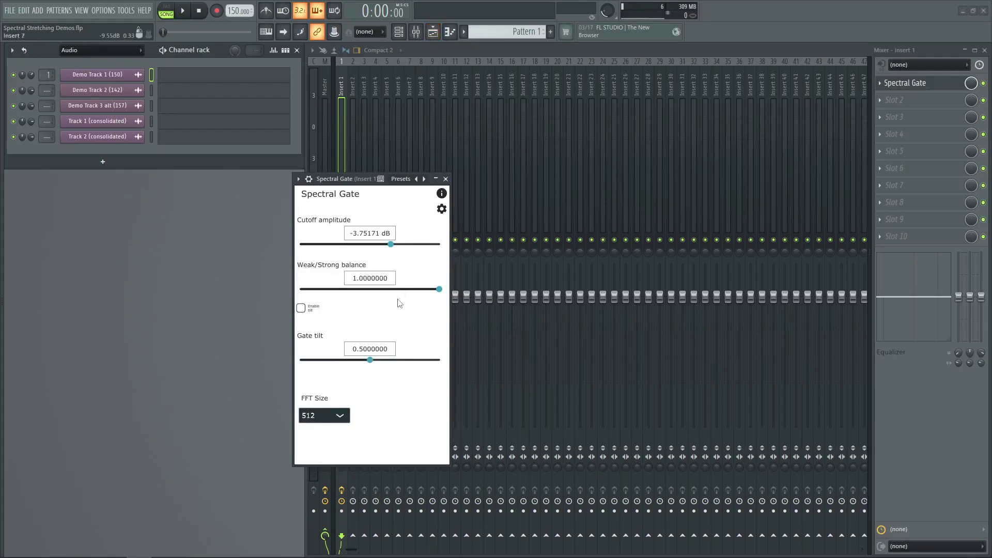
{"action": "left_click_drag", "start_coordinate": [440, 291], "coordinate": [239, 284]}
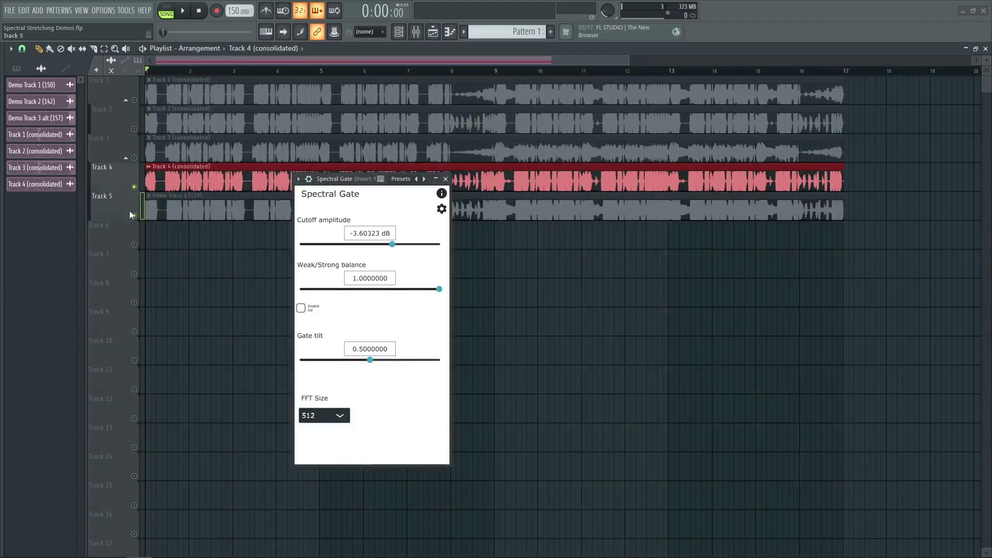
Solo Track 5 and unmute its original Demo Track 1 clip
{"action": "right_click", "coordinate": [136, 217]}
{"action": "key", "text": "Escape"}
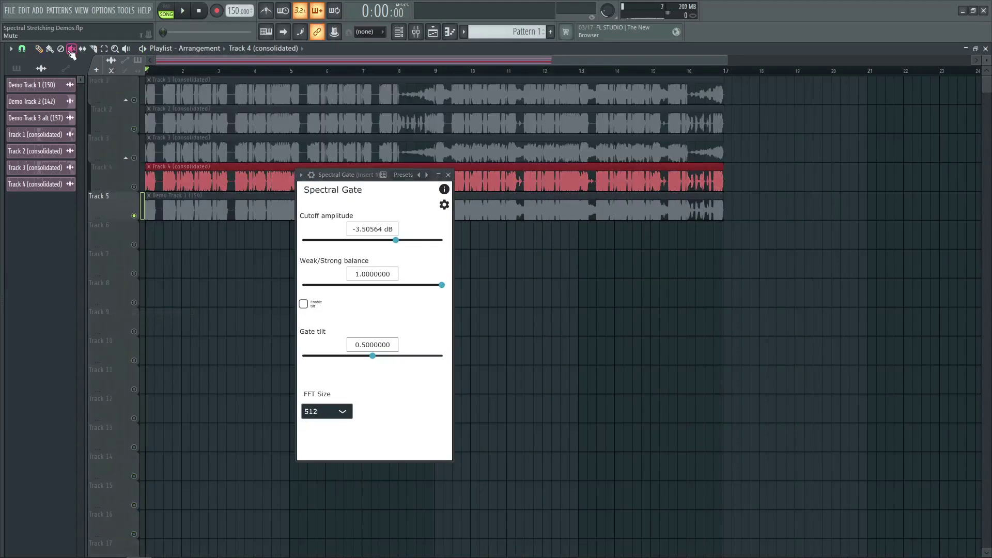
{"action": "left_click", "coordinate": [187, 217]}
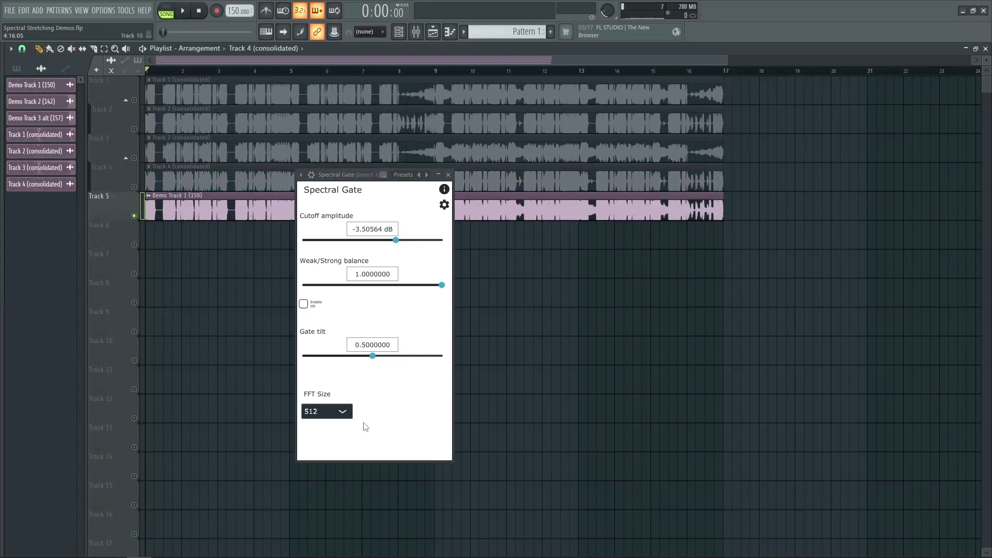
Set the Spectral Gate's FFT size to 16384, preview the playback, and set the Weak/Strong balance to 0
{"action": "left_click", "coordinate": [331, 410]}
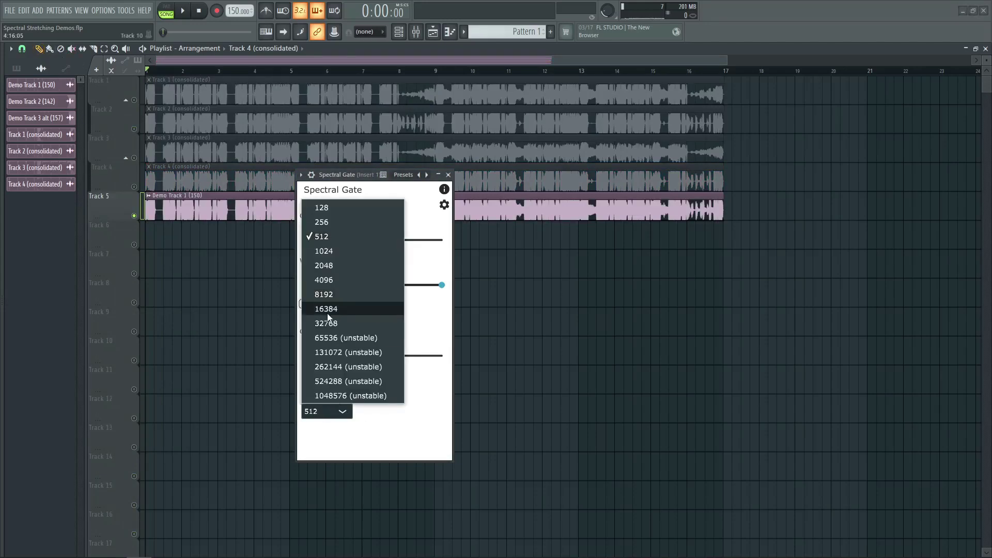
{"action": "left_click", "coordinate": [326, 308]}
{"action": "key", "text": "space"}
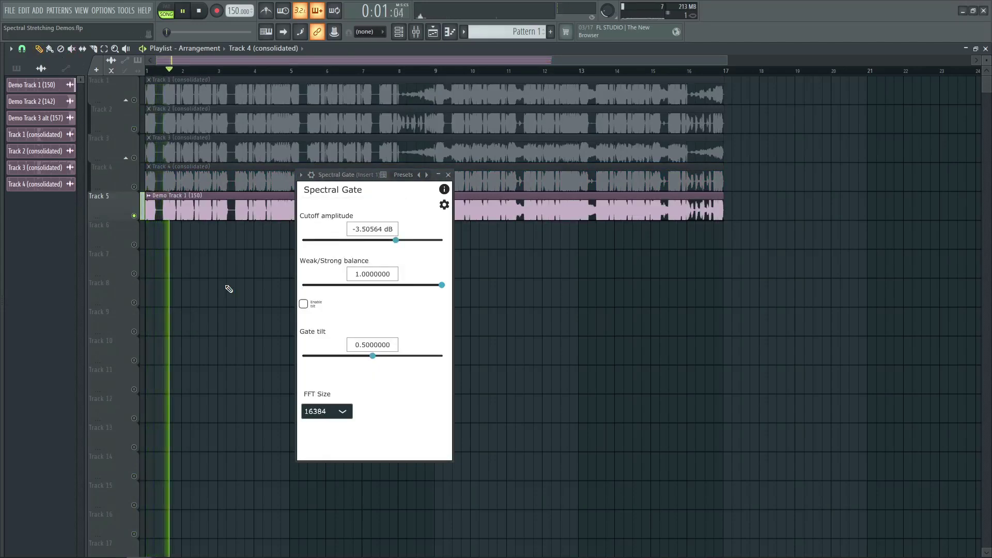
{"action": "key", "text": "space"}
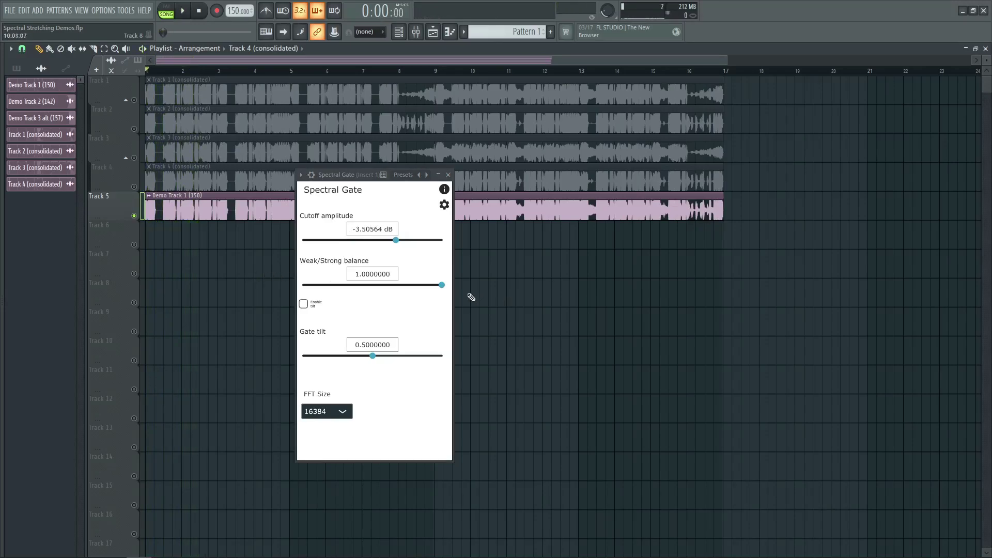
{"action": "left_click_drag", "start_coordinate": [442, 285], "coordinate": [264, 296]}
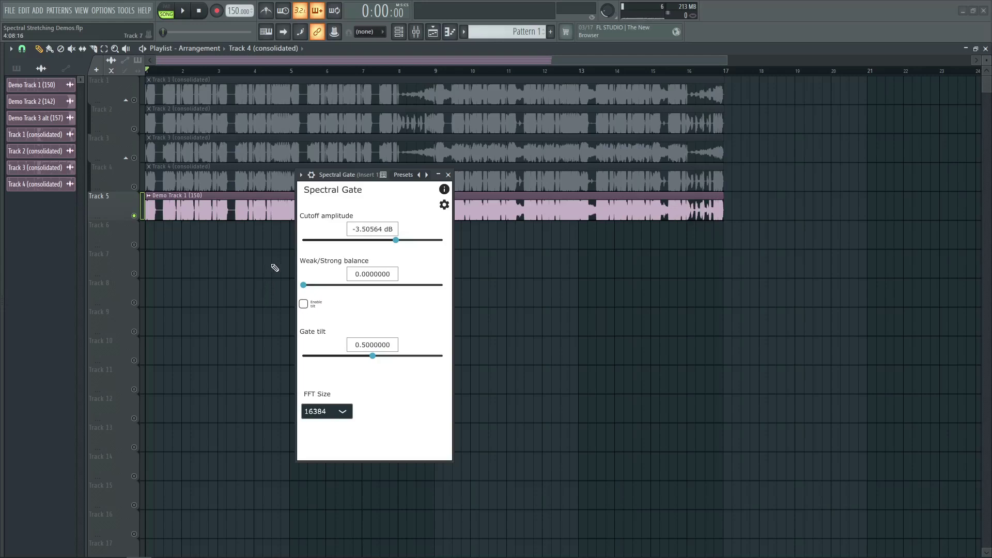
{"action": "left_click_drag", "start_coordinate": [377, 175], "coordinate": [450, 182]}
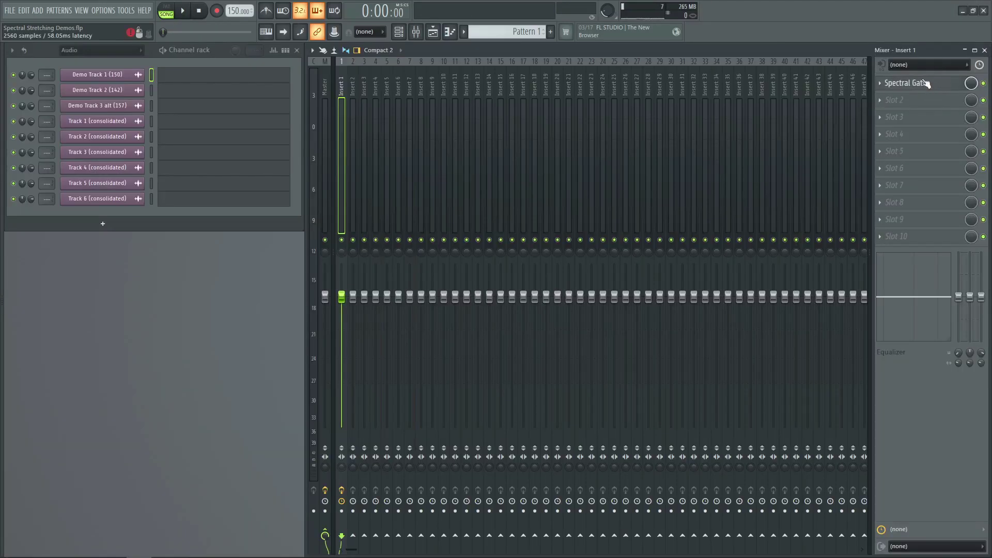
Review the Spectral Gate settings on Insert 1 and close its window again
{"action": "left_click", "coordinate": [921, 84]}
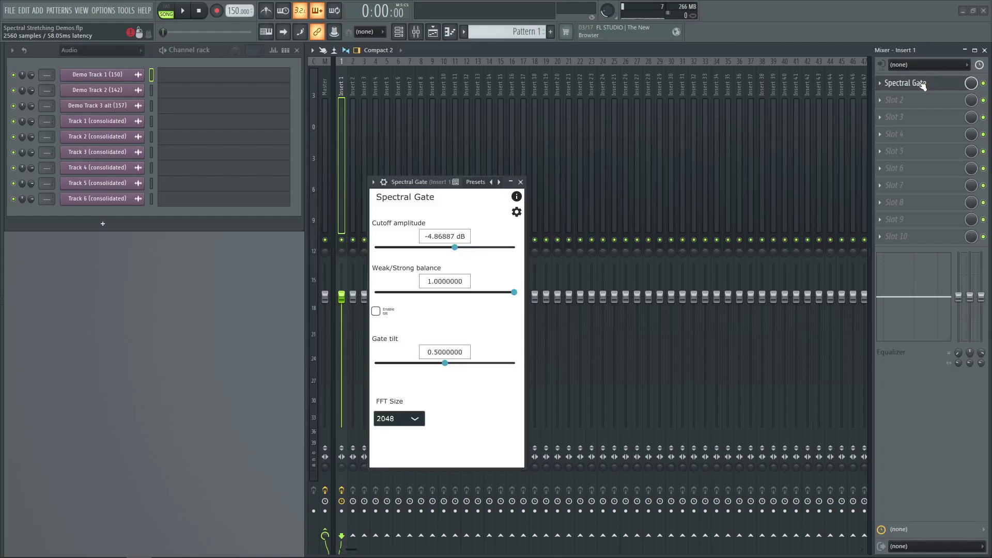
{"action": "left_click", "coordinate": [921, 83]}
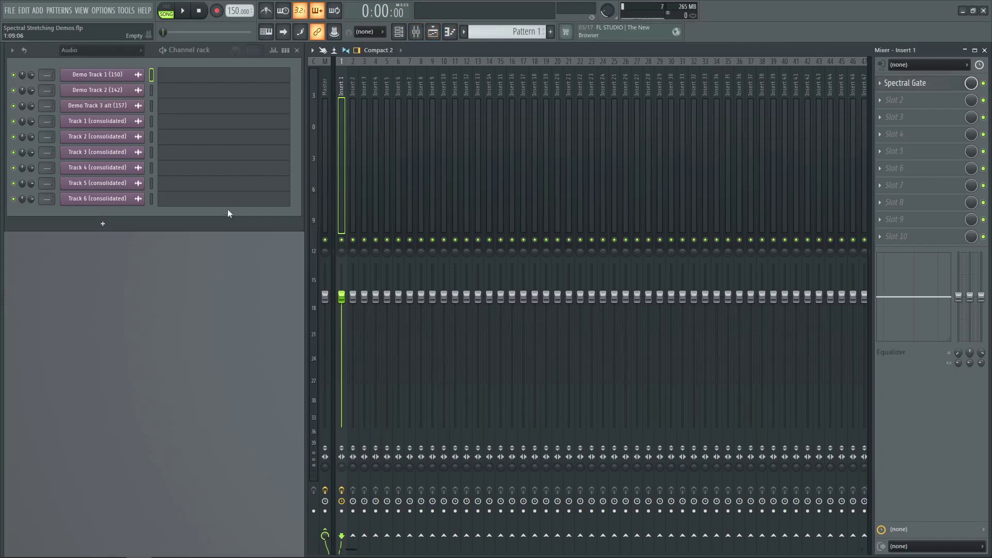
{"action": "left_click", "coordinate": [921, 85]}
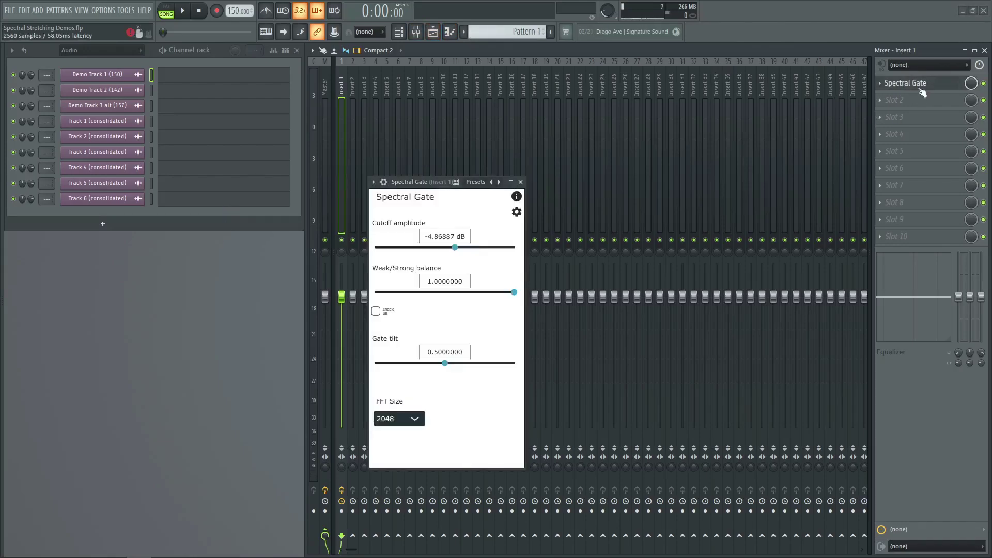
{"action": "left_click", "coordinate": [921, 86]}
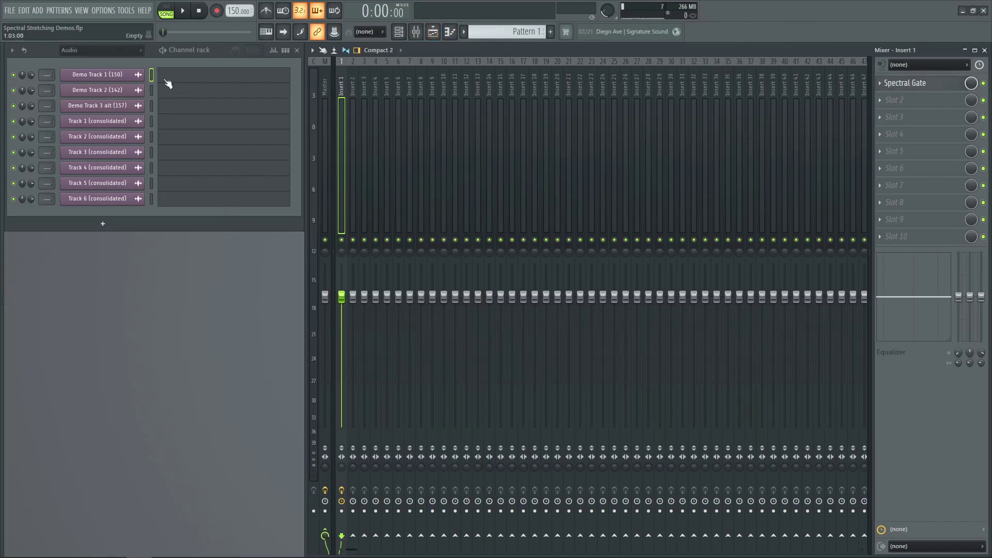
Open the Playlist, preview the recombined Tracks 5 and 6, and place the playhead in the gap in bar 1
{"action": "left_click", "coordinate": [433, 31]}
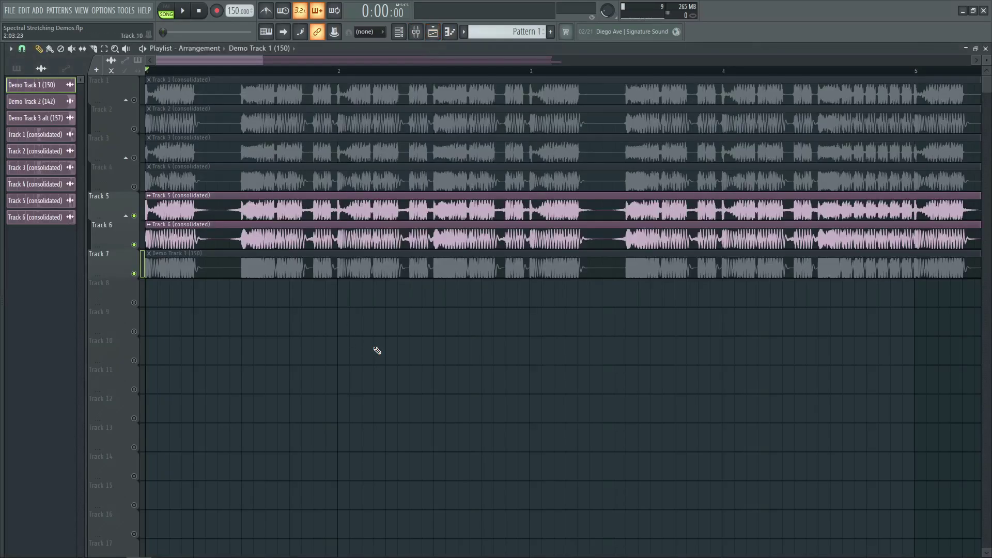
{"action": "key", "text": "space"}
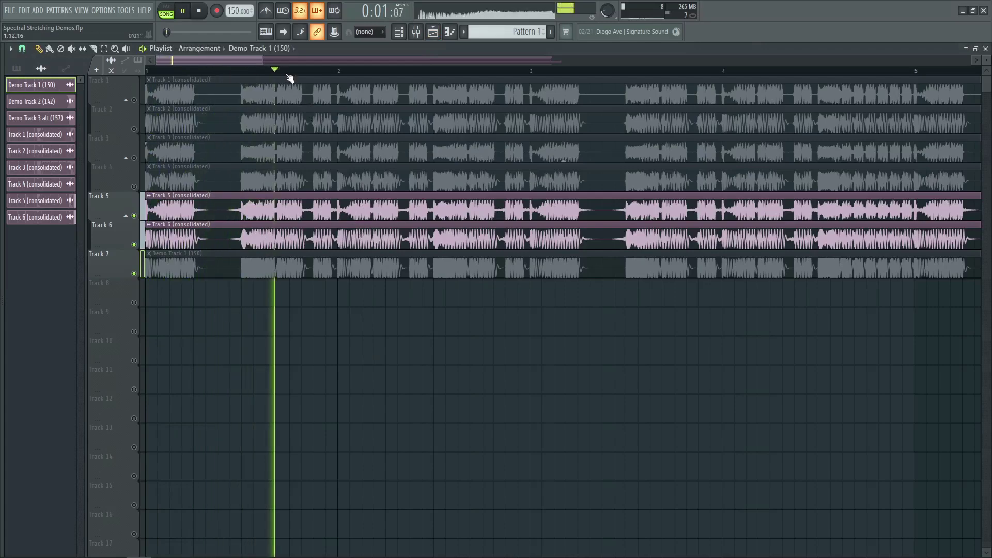
{"action": "scroll", "coordinate": [289, 77], "scroll_direction": "up", "scroll_amount": 3}
{"action": "scroll", "coordinate": [290, 77], "scroll_direction": "down", "scroll_amount": 3}
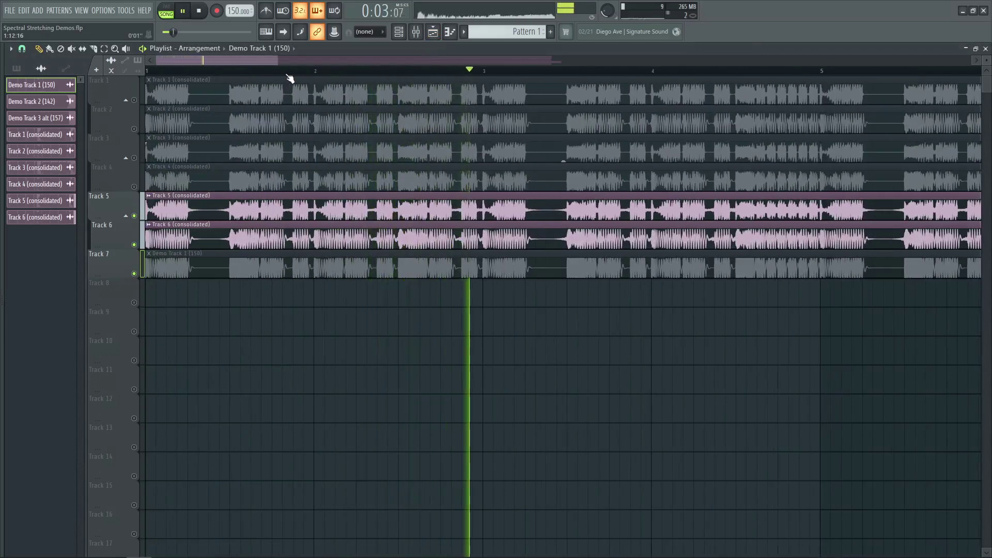
{"action": "key", "text": "space"}
{"action": "scroll", "coordinate": [207, 76], "scroll_direction": "up", "scroll_amount": 3}
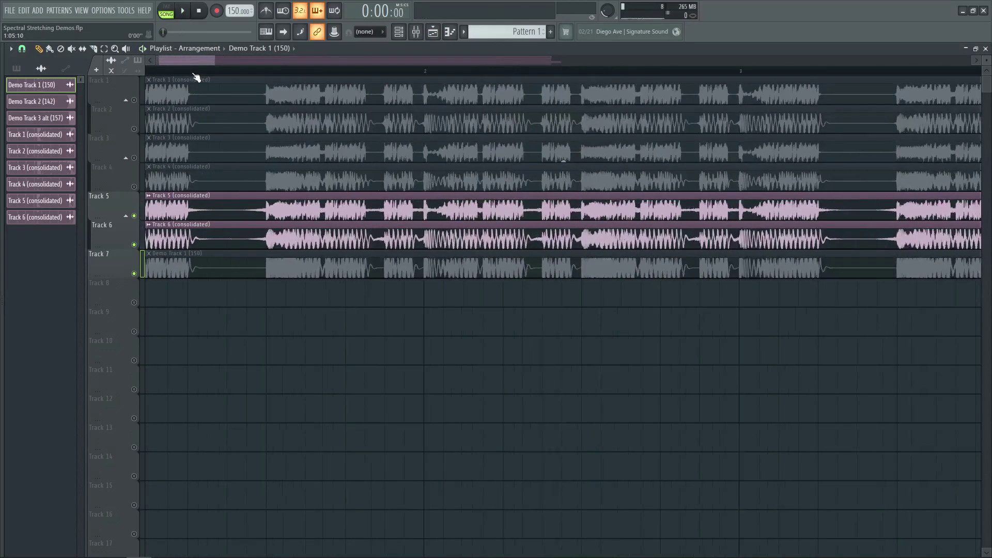
{"action": "left_click", "coordinate": [273, 71]}
{"action": "scroll", "coordinate": [272, 75], "scroll_direction": "down", "scroll_amount": 2}
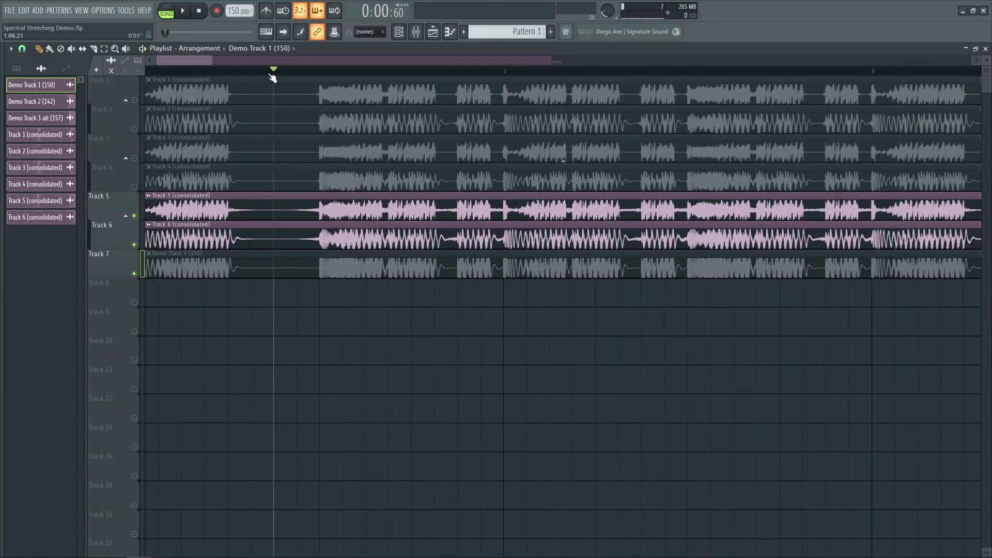
Play the original Demo Track 1 soloed on Track 7 and switch the solo to Tracks 5 and 6 to compare them
{"action": "left_click_drag", "start_coordinate": [101, 232], "coordinate": [100, 87]}
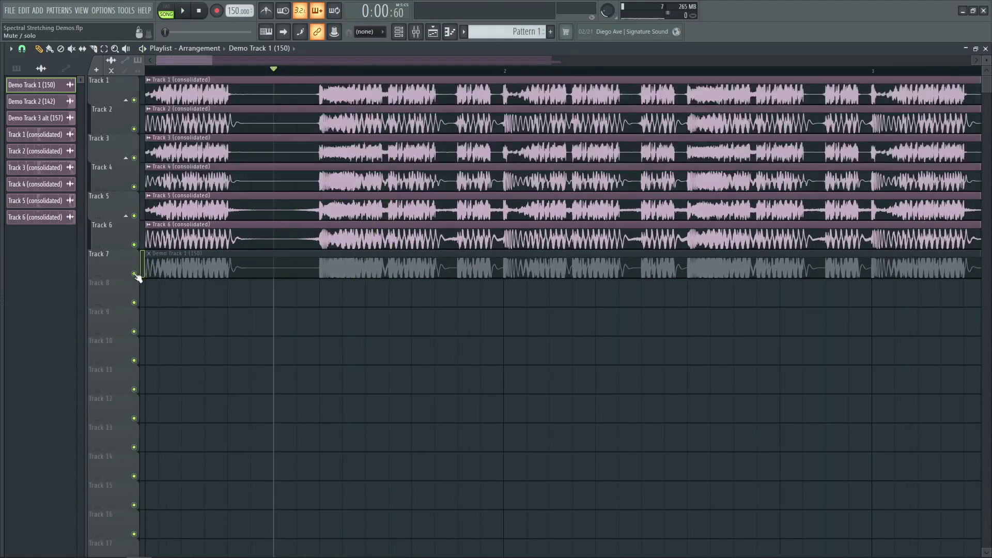
{"action": "left_click", "coordinate": [99, 84]}
{"action": "key", "text": "space"}
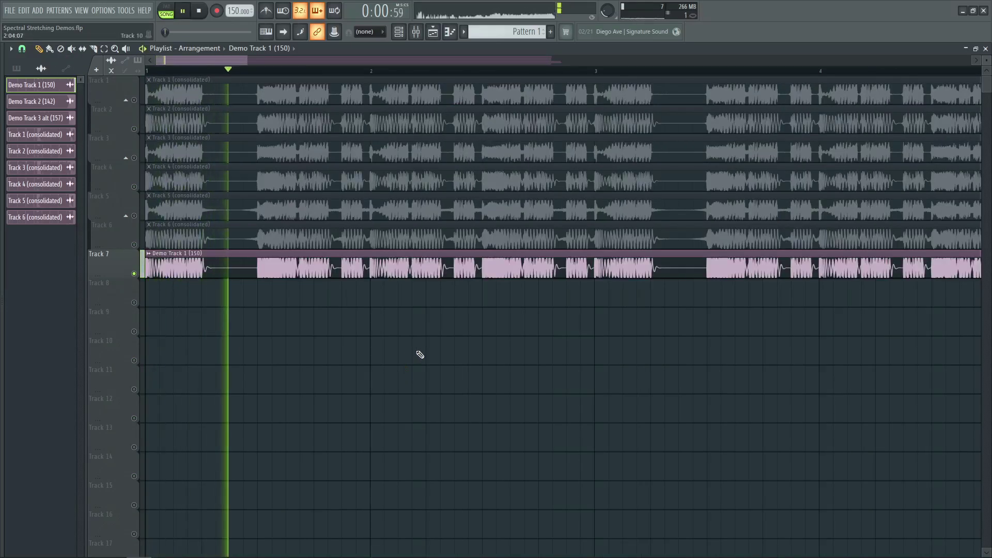
{"action": "left_click", "coordinate": [138, 217]}
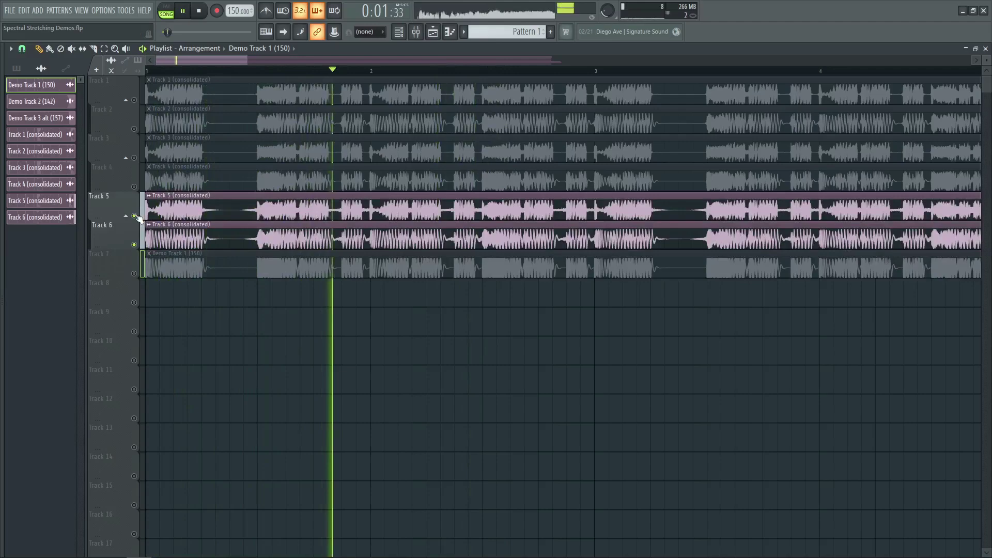
{"action": "key", "text": "space"}
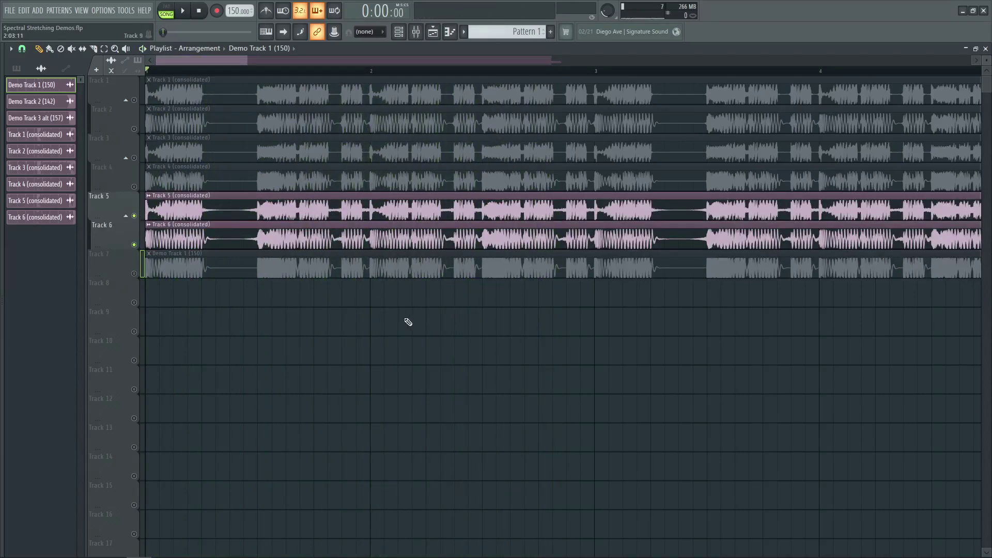
Replay the soloed Tracks 5 and 6 to listen to the 16384 FFT split recombined
{"action": "scroll", "coordinate": [338, 75], "scroll_direction": "up", "scroll_amount": 4}
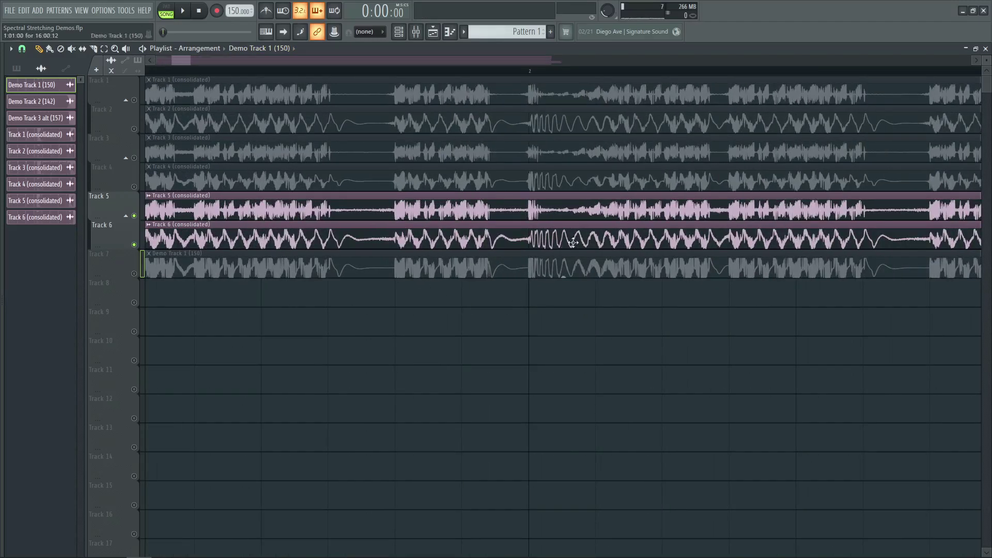
{"action": "scroll", "coordinate": [514, 76], "scroll_direction": "down", "scroll_amount": 3}
{"action": "key", "text": "space"}
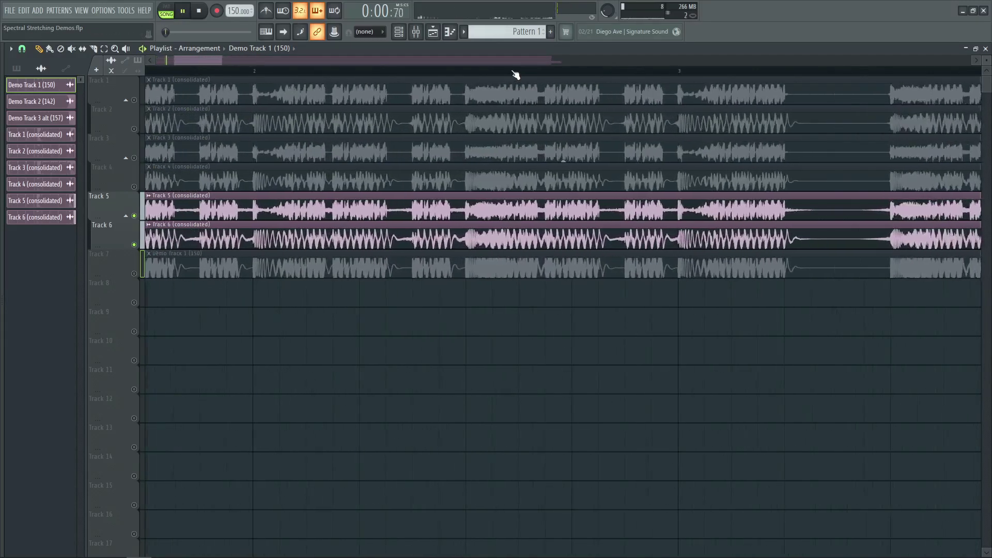
{"action": "scroll", "coordinate": [515, 75], "scroll_direction": "down", "scroll_amount": 3}
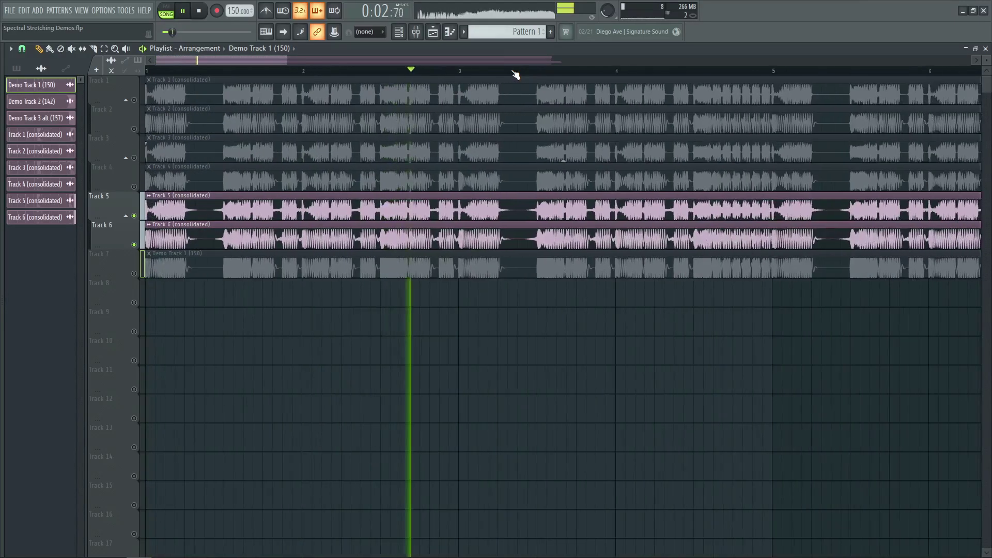
{"action": "scroll", "coordinate": [515, 75], "scroll_direction": "down", "scroll_amount": 2}
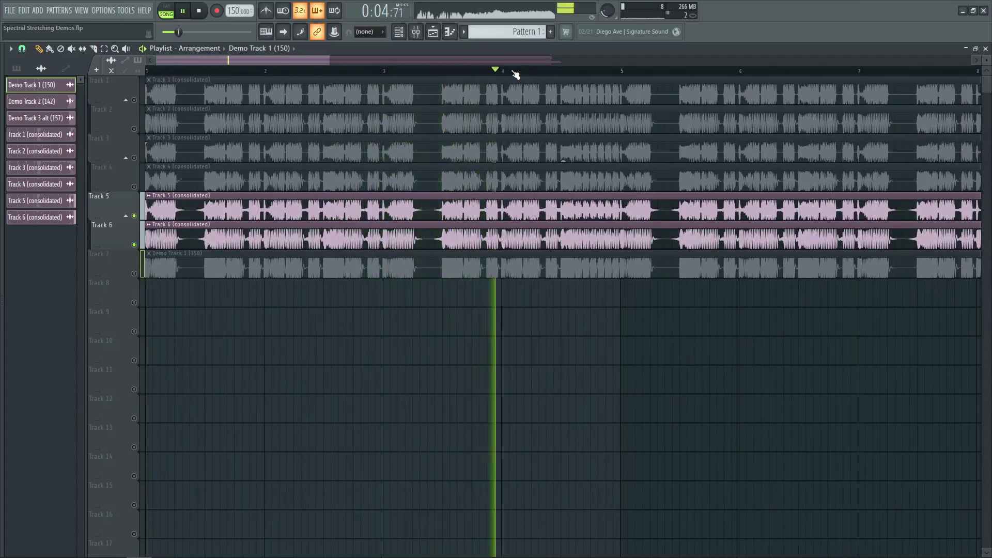
{"action": "scroll", "coordinate": [515, 75], "scroll_direction": "down", "scroll_amount": 1}
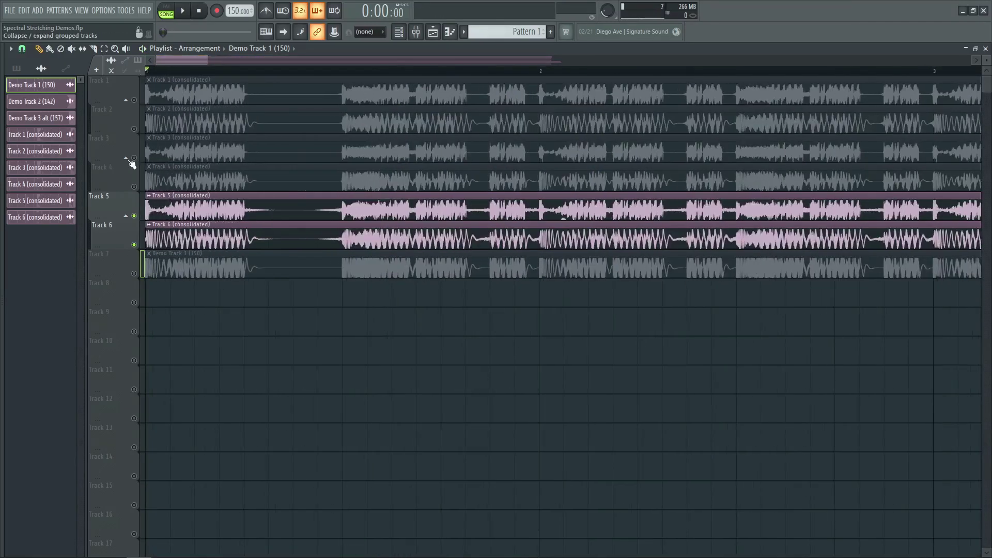
Solo Tracks 3 and 4 together and play the recombined pair from the start
{"action": "left_click", "coordinate": [134, 158], "text": "ctrl"}
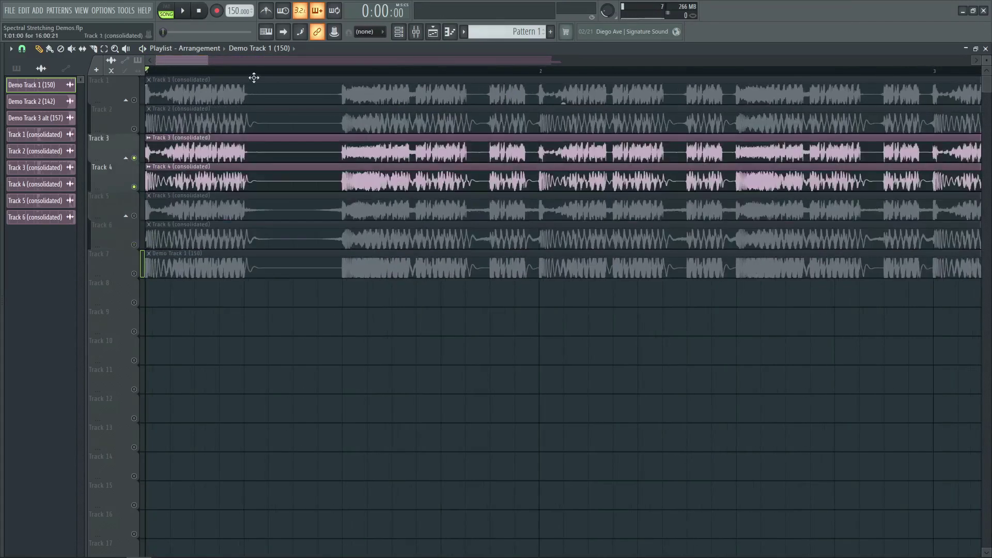
{"action": "key", "text": "space"}
{"action": "scroll", "coordinate": [271, 72], "scroll_direction": "down", "scroll_amount": 3}
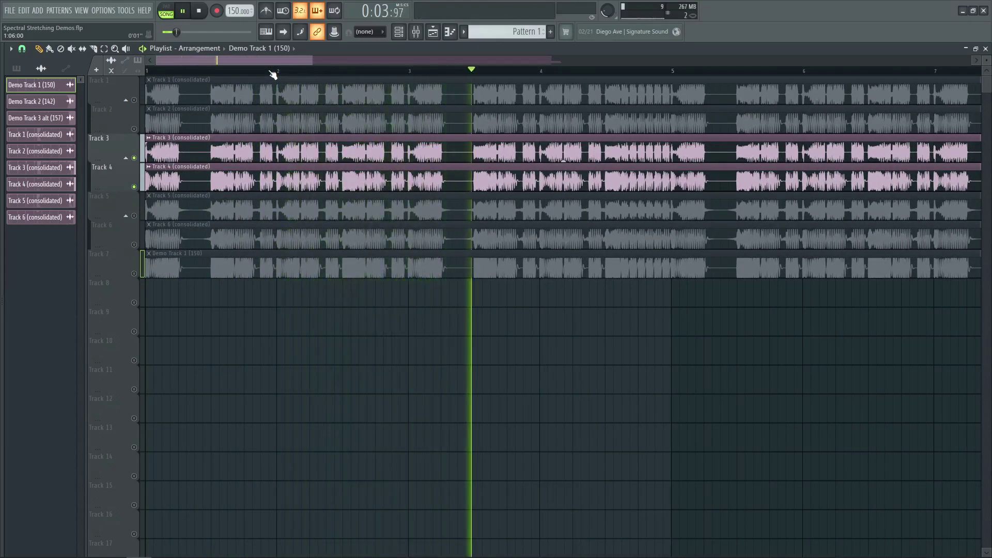
{"action": "key", "text": "space"}
{"action": "scroll", "coordinate": [190, 80], "scroll_direction": "up", "scroll_amount": 5}
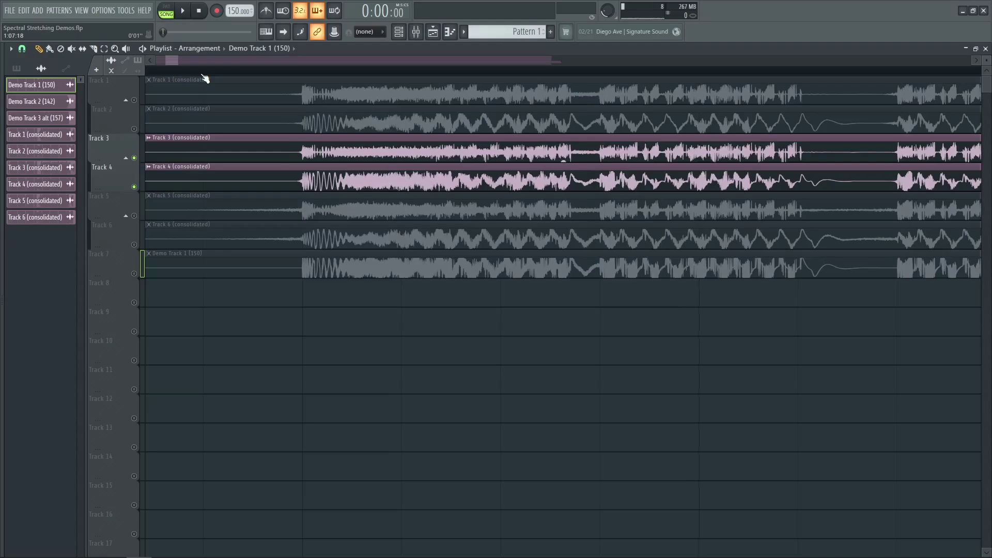
Select the quiet gap in bar 1, preview it with Tracks 3 and 4, clear the selection and return to the start
{"action": "left_click_drag", "start_coordinate": [204, 72], "coordinate": [317, 88]}
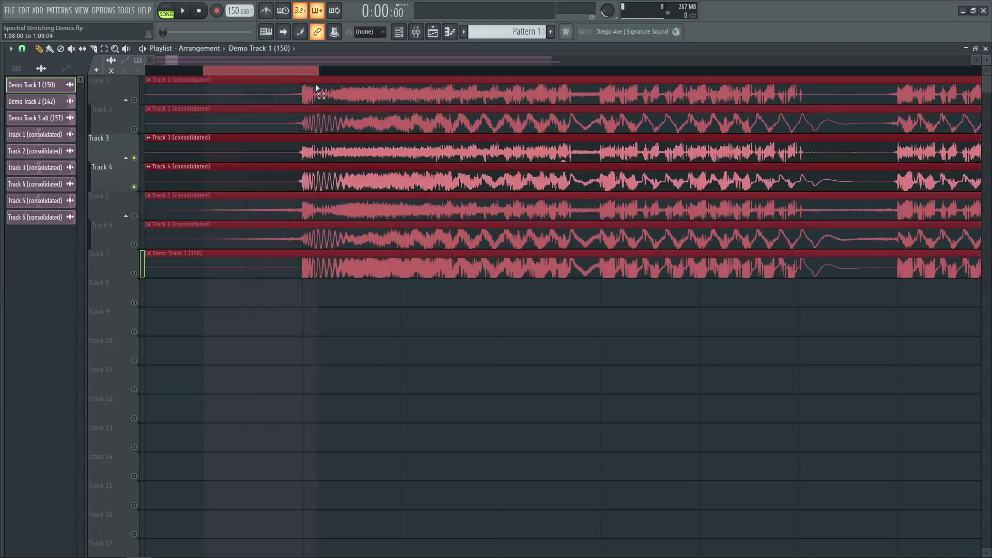
{"action": "key", "text": "space"}
{"action": "key", "text": "space"}
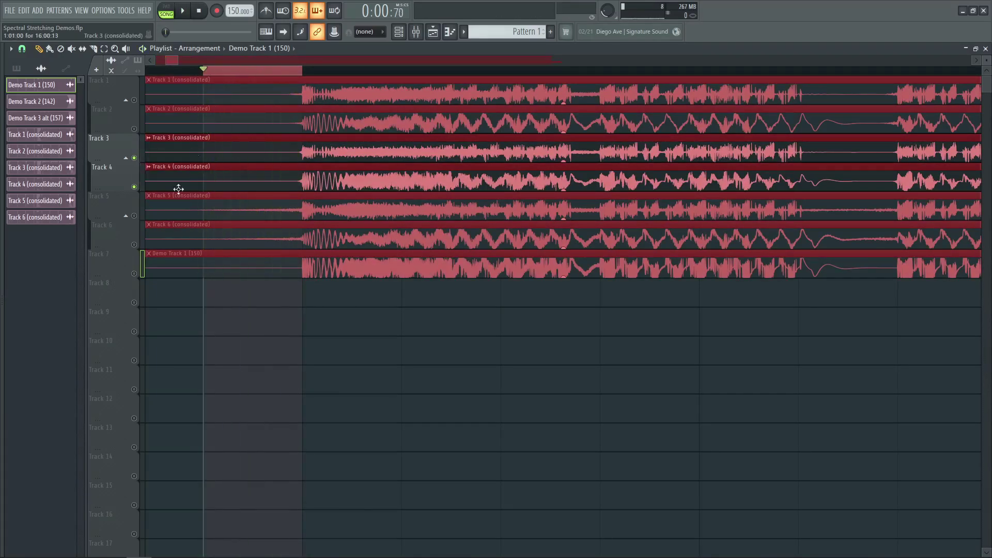
{"action": "left_click", "coordinate": [332, 358]}
{"action": "scroll", "coordinate": [272, 71], "scroll_direction": "down", "scroll_amount": 3}
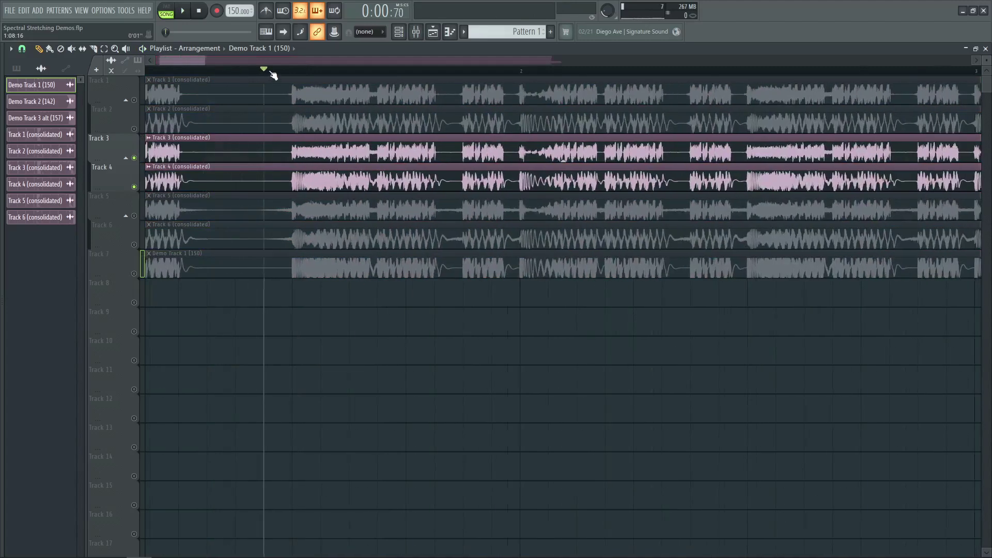
{"action": "key", "text": "Home"}
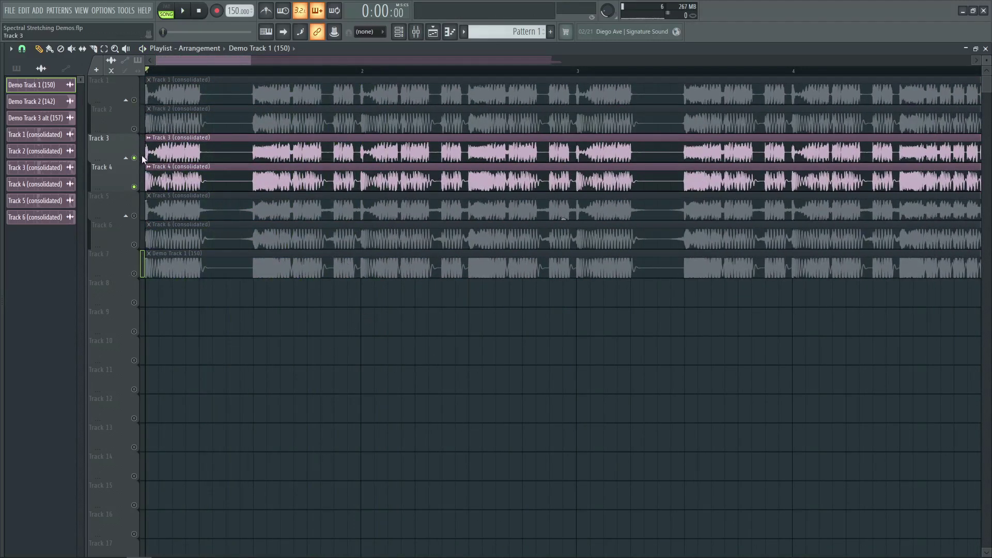
Move the Track 3 and 4 group above Tracks 1 and 2, and preview its Track 3 (consolidated) clip in solo
{"action": "left_click_drag", "start_coordinate": [111, 144], "coordinate": [110, 88]}
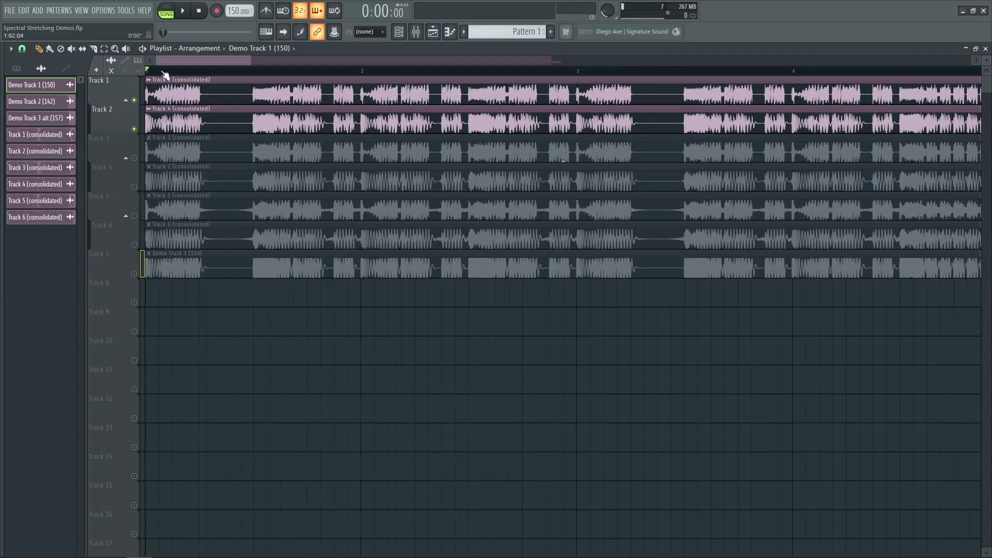
{"action": "scroll", "coordinate": [164, 74], "scroll_direction": "up", "scroll_amount": 4}
{"action": "right_click", "coordinate": [136, 101]}
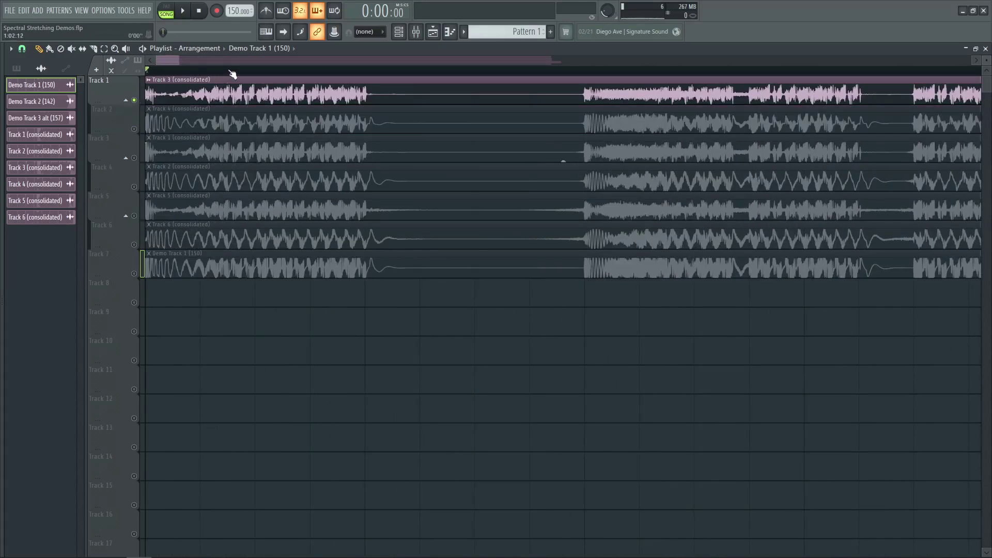
{"action": "scroll", "coordinate": [230, 75], "scroll_direction": "down", "scroll_amount": 2}
{"action": "scroll", "coordinate": [194, 73], "scroll_direction": "up", "scroll_amount": 2}
{"action": "key", "text": "space"}
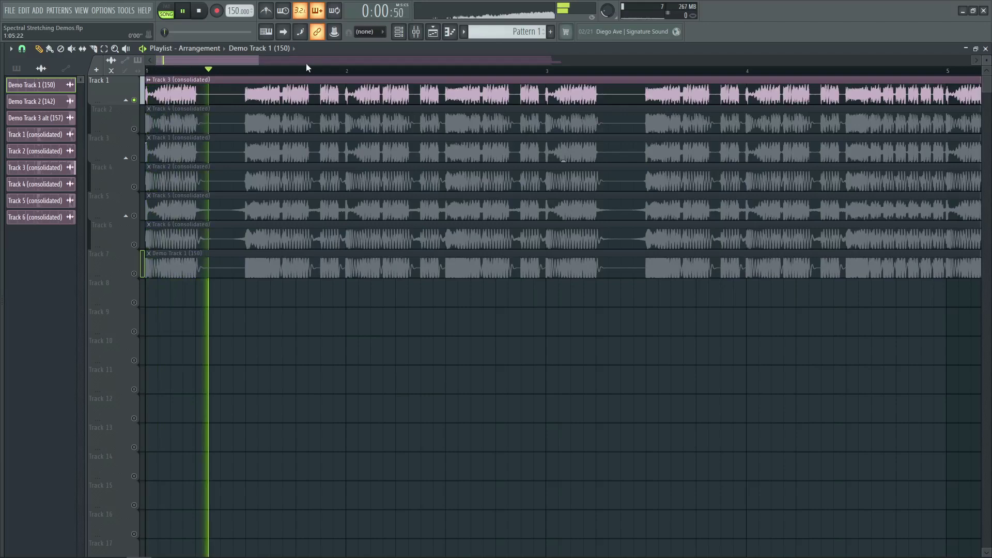
{"action": "scroll", "coordinate": [365, 73], "scroll_direction": "down", "scroll_amount": 1}
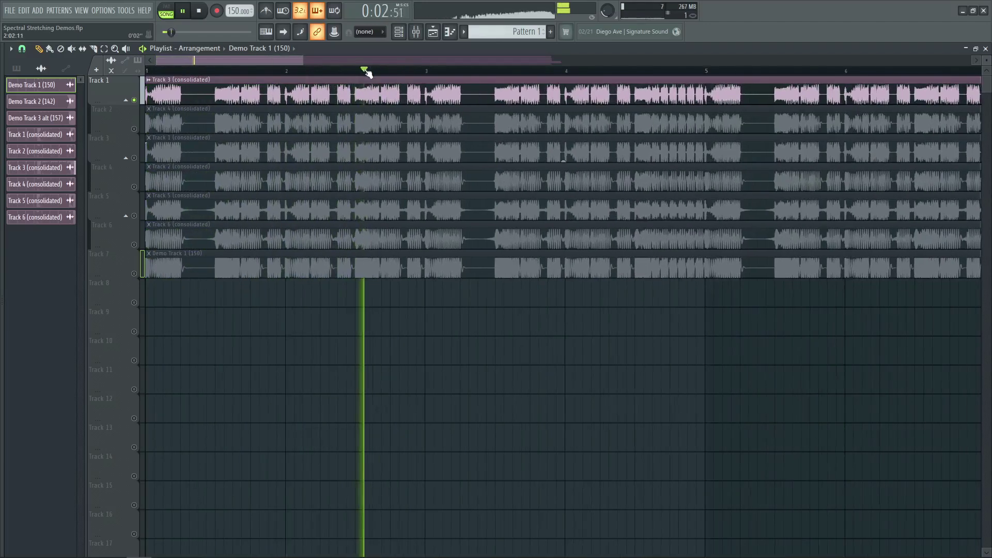
{"action": "key", "text": "space"}
Preview the Track 1 (consolidated) and Track 5 (consolidated) clips one after the other in solo
{"action": "right_click", "coordinate": [135, 158]}
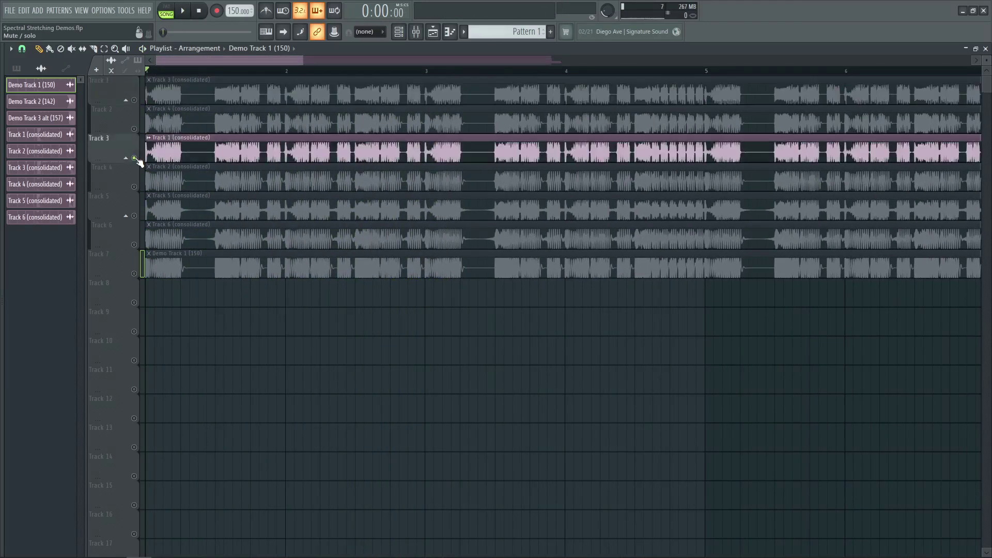
{"action": "key", "text": "space"}
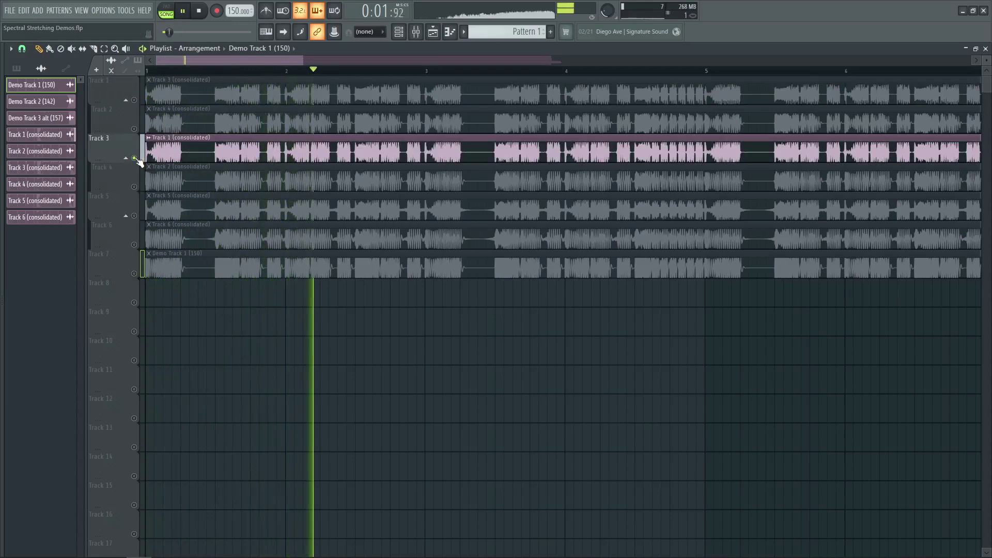
{"action": "key", "text": "space"}
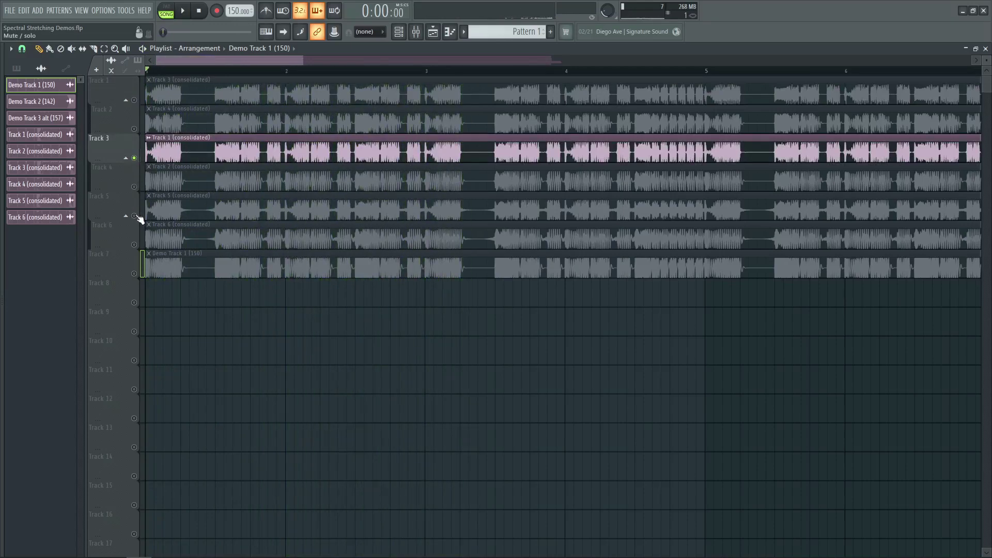
{"action": "right_click", "coordinate": [135, 216]}
{"action": "key", "text": "space"}
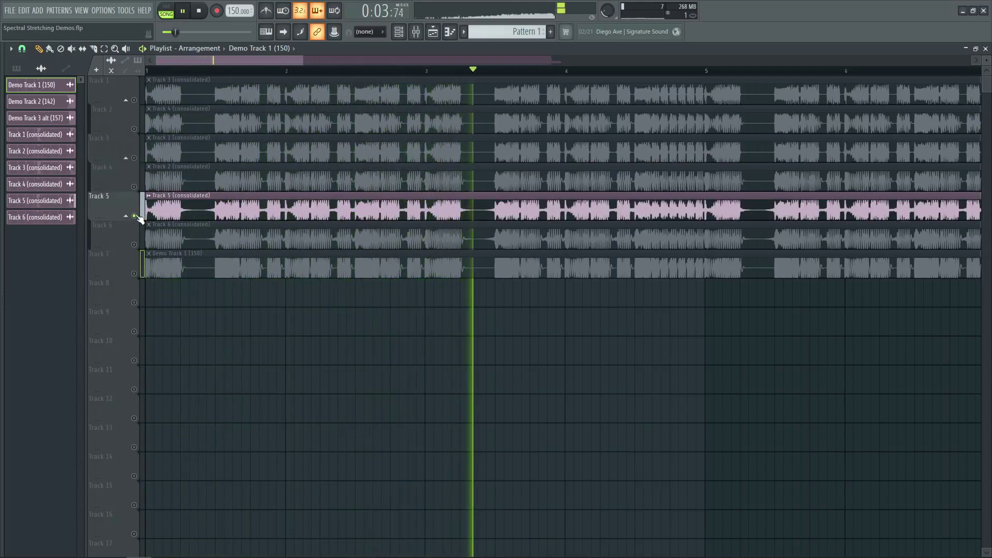
{"action": "key", "text": "space"}
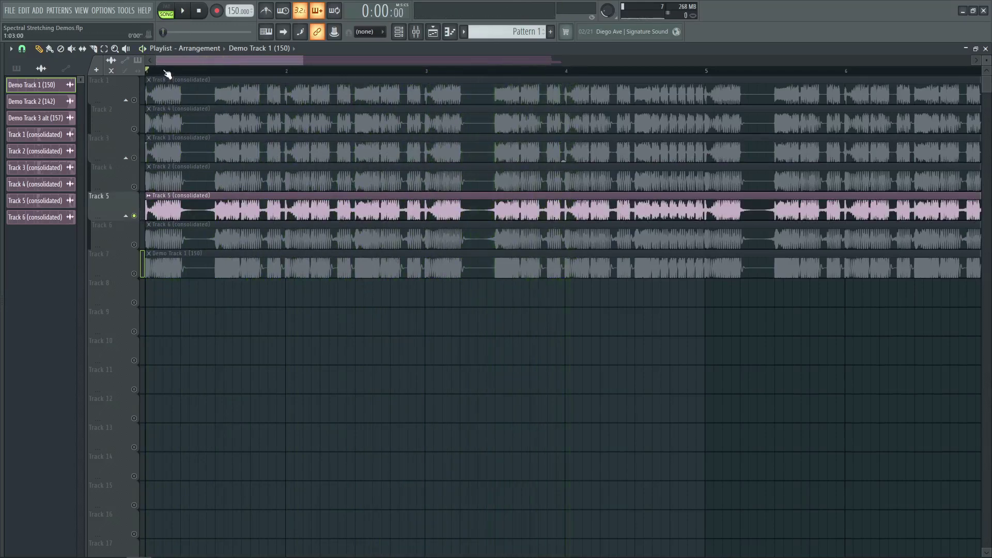
Turn on Track 6 alongside Track 5 and switch the solo over to the Track 3 and 4 group
{"action": "scroll", "coordinate": [165, 72], "scroll_direction": "up", "scroll_amount": 4}
{"action": "scroll", "coordinate": [166, 72], "scroll_direction": "up", "scroll_amount": 2}
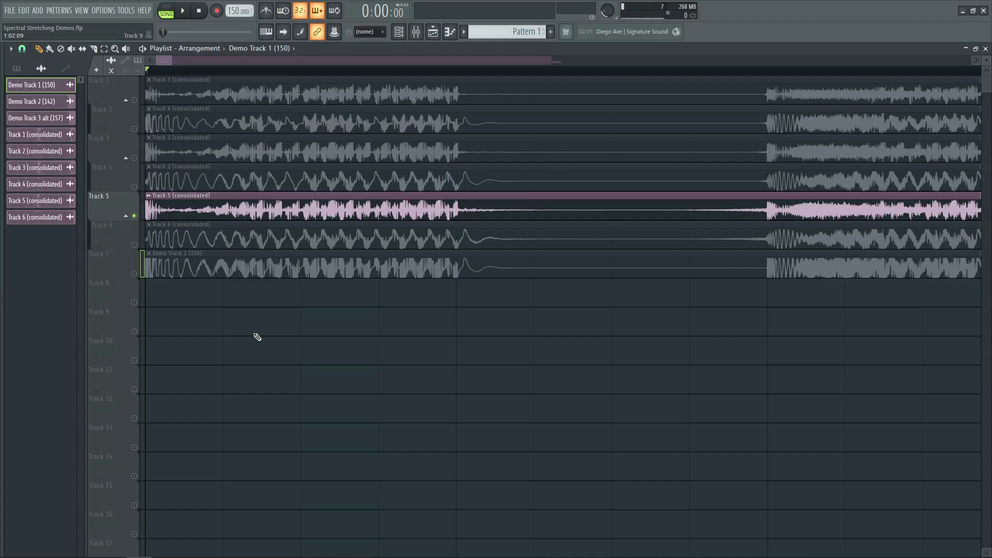
{"action": "scroll", "coordinate": [198, 81], "scroll_direction": "down", "scroll_amount": 5}
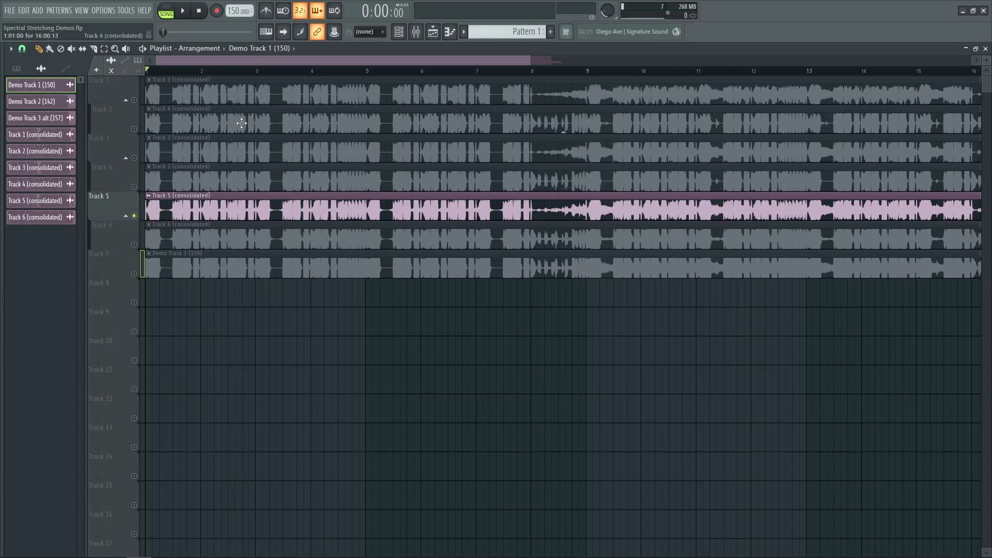
{"action": "scroll", "coordinate": [167, 75], "scroll_direction": "up", "scroll_amount": 5}
{"action": "scroll", "coordinate": [169, 77], "scroll_direction": "up", "scroll_amount": 5}
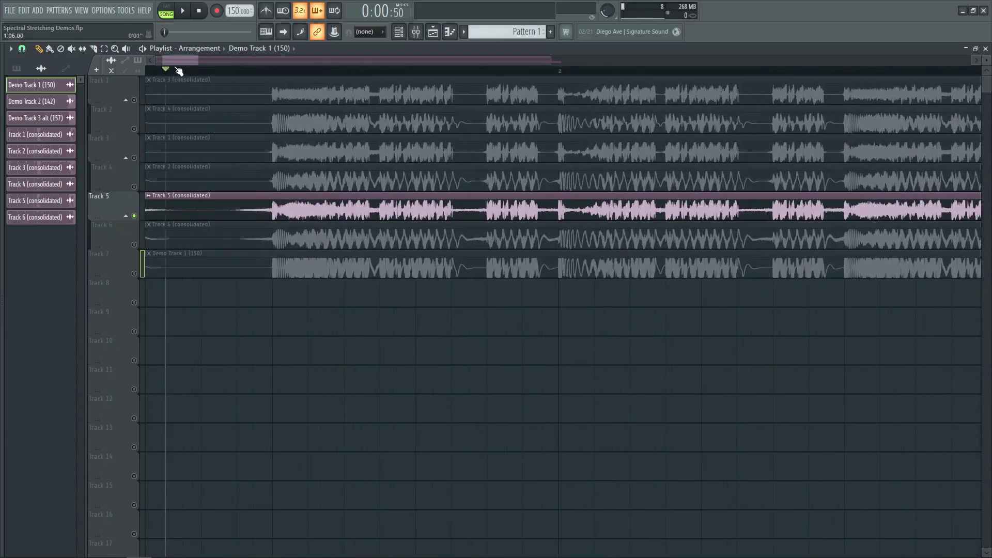
{"action": "left_click", "coordinate": [134, 245]}
{"action": "scroll", "coordinate": [363, 393], "scroll_direction": "down", "scroll_amount": 10}
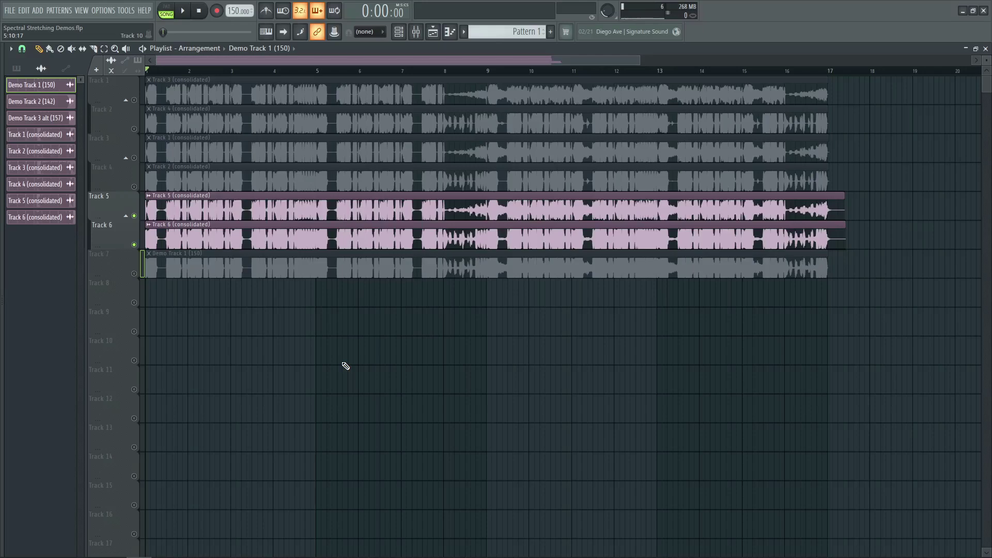
{"action": "right_click", "coordinate": [134, 159]}
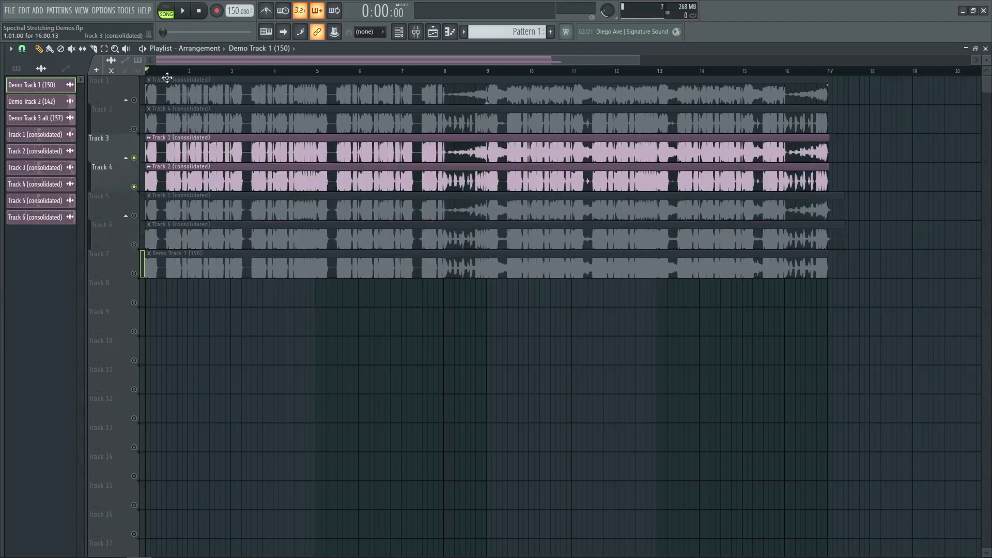
Preview the Track 3 and 4 group from the start in solo, followed by the Track 5 and 6 group
{"action": "scroll", "coordinate": [160, 78], "scroll_direction": "up", "scroll_amount": 8}
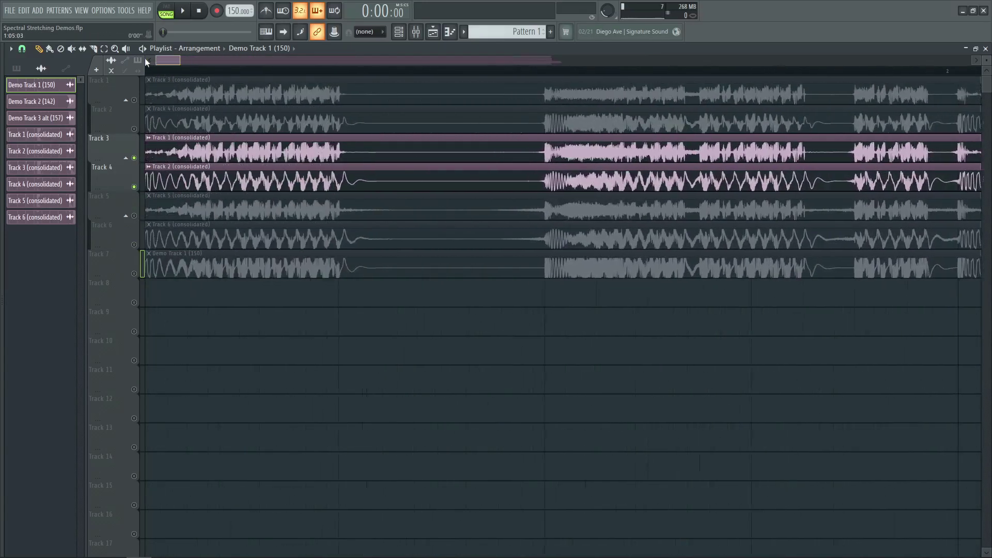
{"action": "key", "text": "space"}
{"action": "scroll", "coordinate": [386, 73], "scroll_direction": "down", "scroll_amount": 3}
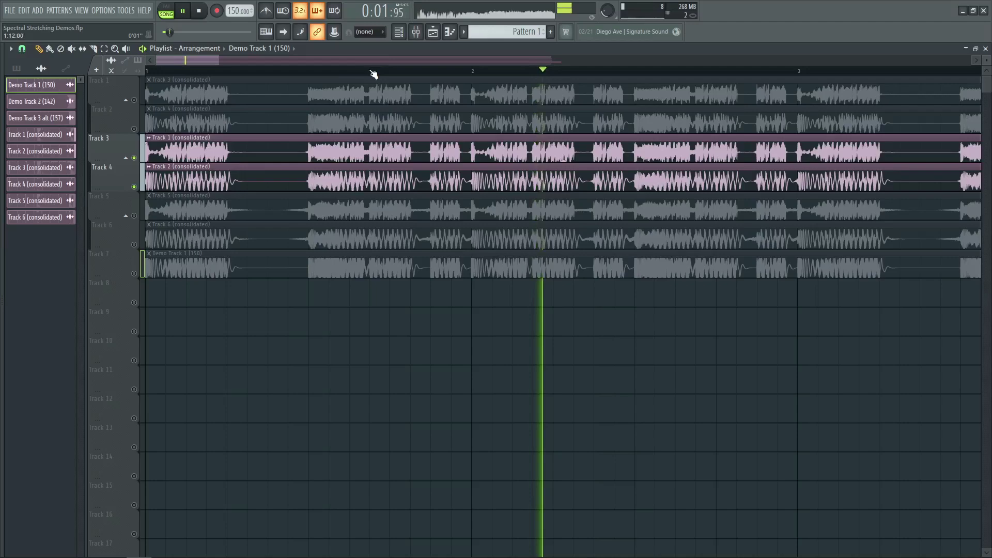
{"action": "key", "text": "space"}
{"action": "right_click", "coordinate": [134, 216]}
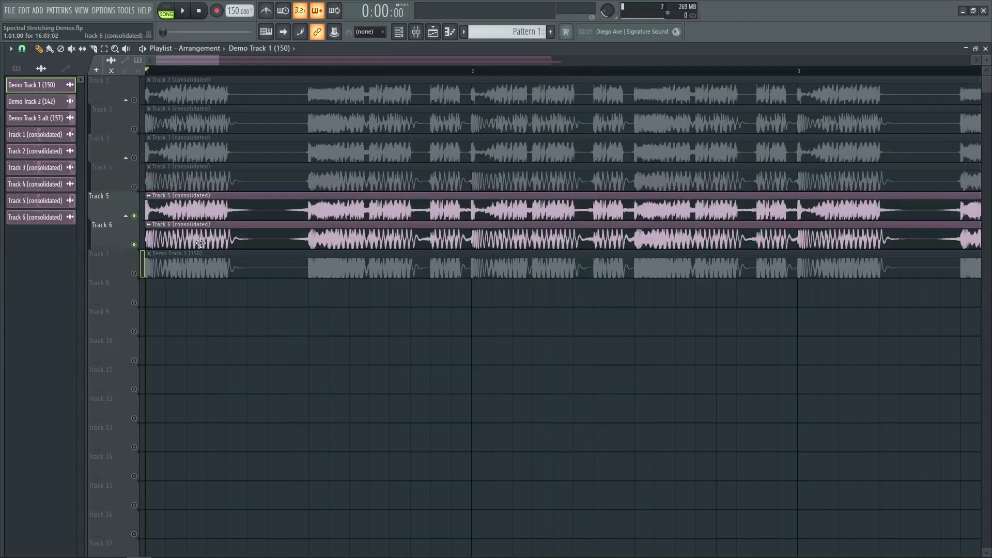
{"action": "key", "text": "space"}
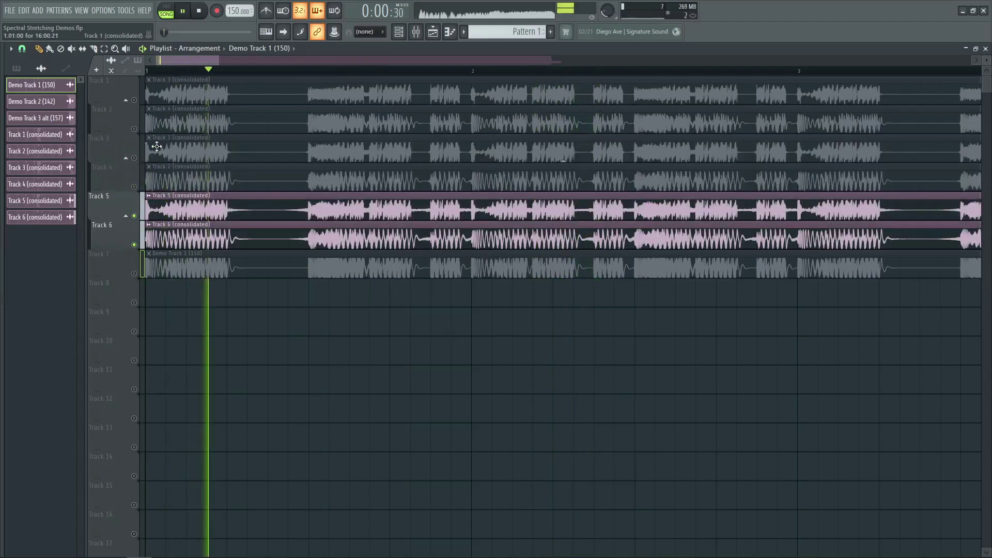
{"action": "right_click", "coordinate": [135, 158]}
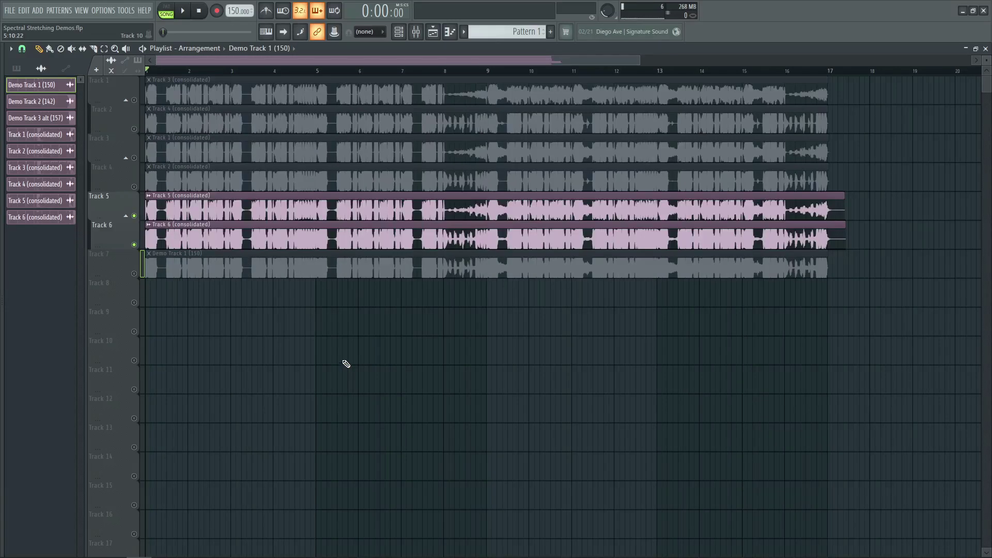
Solo the Track 3 and 4 group again and examine the start of its clips up close
{"action": "right_click", "coordinate": [138, 158]}
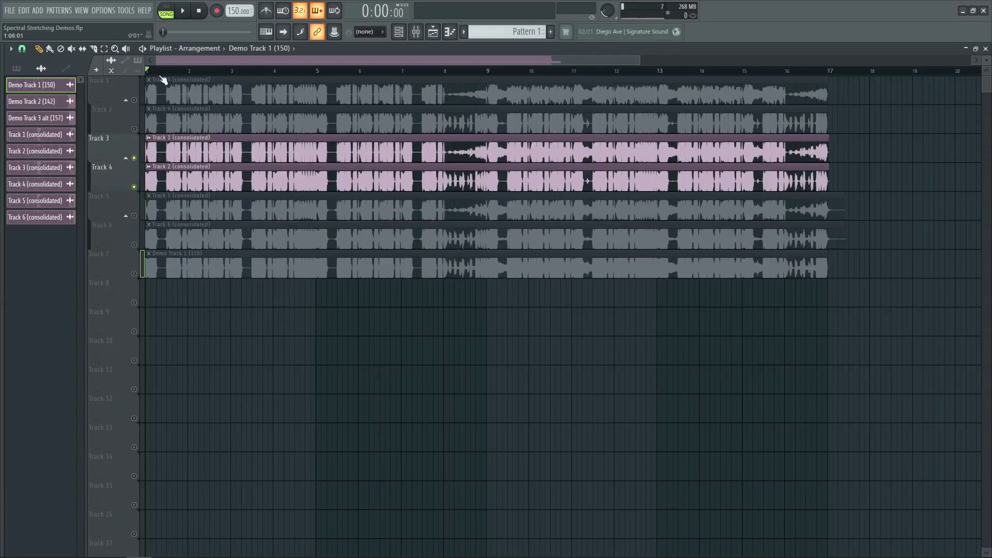
{"action": "scroll", "coordinate": [166, 77], "scroll_direction": "up", "scroll_amount": 6}
{"action": "scroll", "coordinate": [155, 63], "scroll_direction": "up", "scroll_amount": 3}
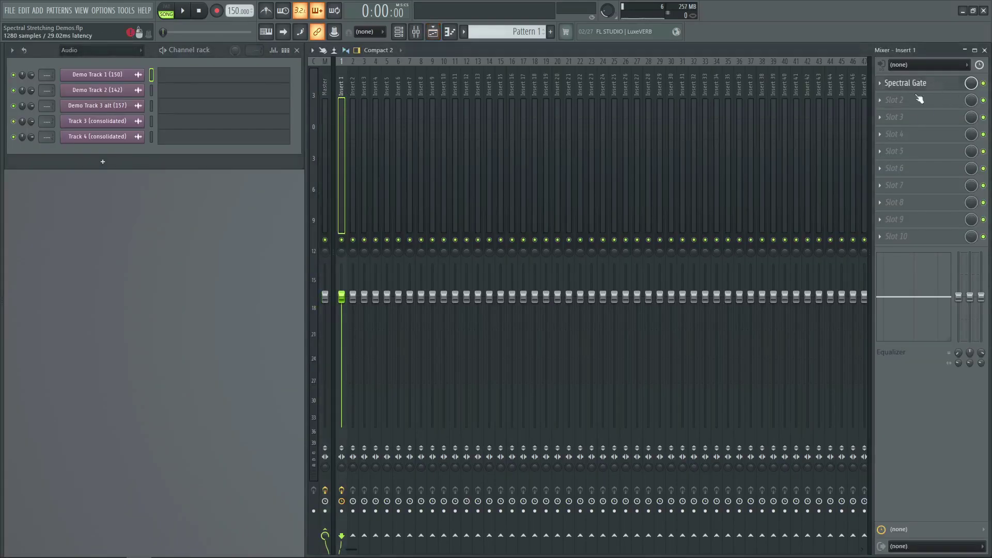
Set the FFT size of Insert 1's Spectral Gate to 2048 and close the plugin window
{"action": "left_click", "coordinate": [909, 83]}
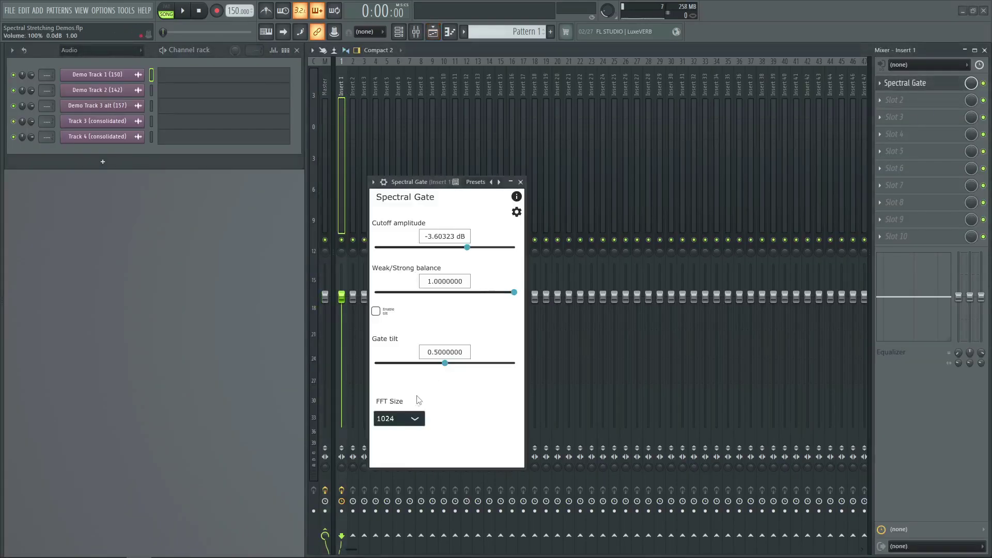
{"action": "left_click", "coordinate": [399, 418]}
{"action": "left_click", "coordinate": [403, 272]}
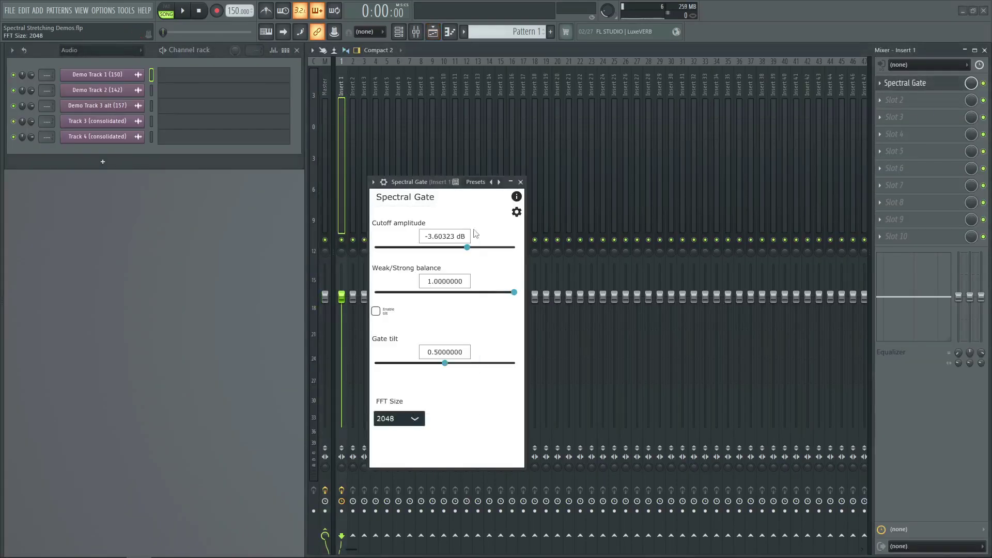
{"action": "left_click", "coordinate": [521, 182]}
{"action": "left_click", "coordinate": [432, 31]}
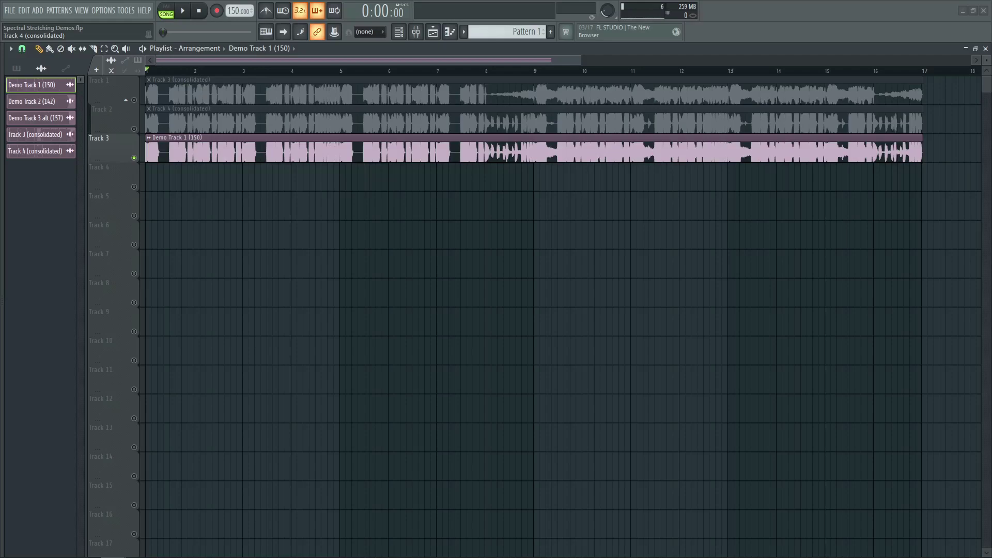
Set the Demo Track 1 (150) clip to Stretch Pro mode with a pitch range of 11 and raise its formant
{"action": "double_click", "coordinate": [221, 158]}
{"action": "left_click", "coordinate": [506, 199]}
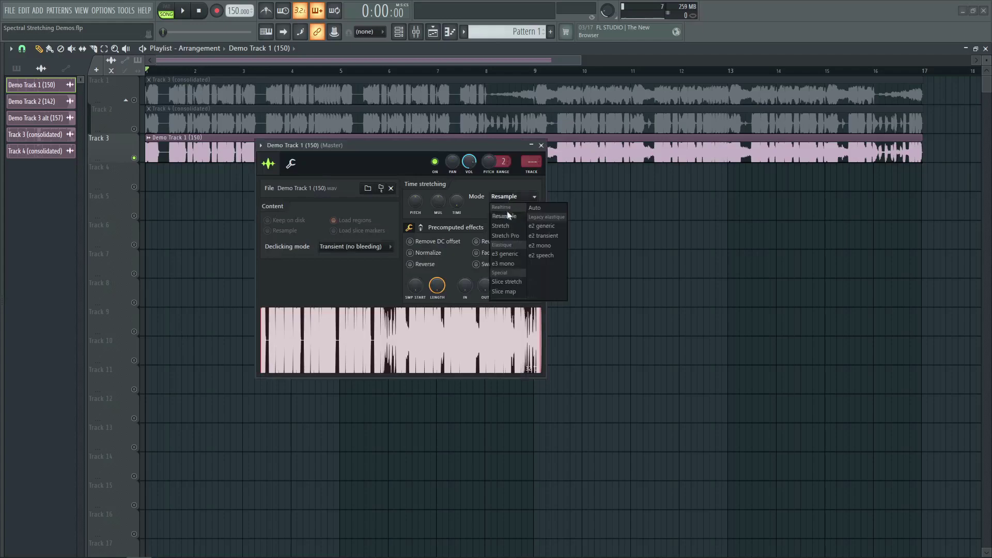
{"action": "left_click", "coordinate": [507, 211]}
{"action": "left_click_drag", "start_coordinate": [506, 164], "coordinate": [507, 150]}
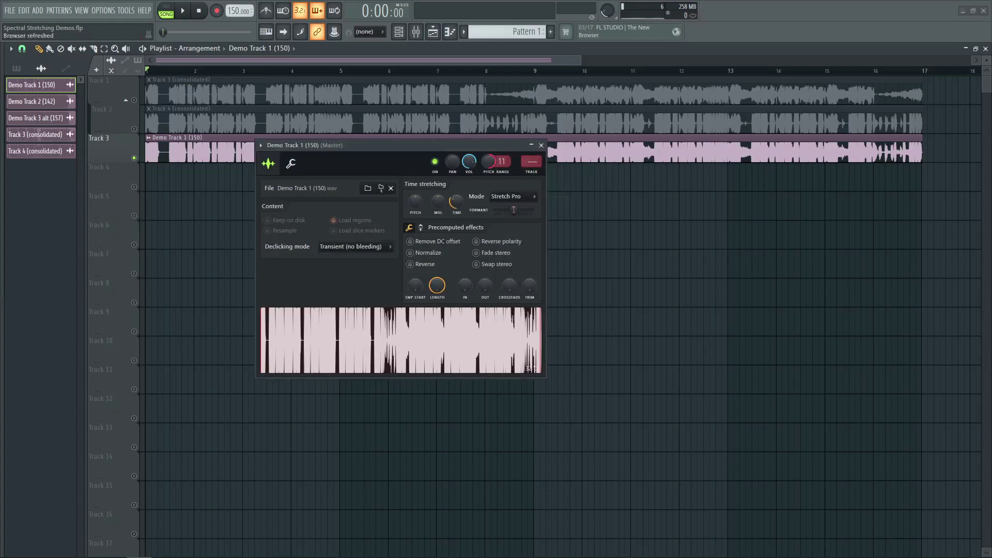
{"action": "left_click_drag", "start_coordinate": [513, 211], "coordinate": [532, 209]}
{"action": "left_click", "coordinate": [541, 146]}
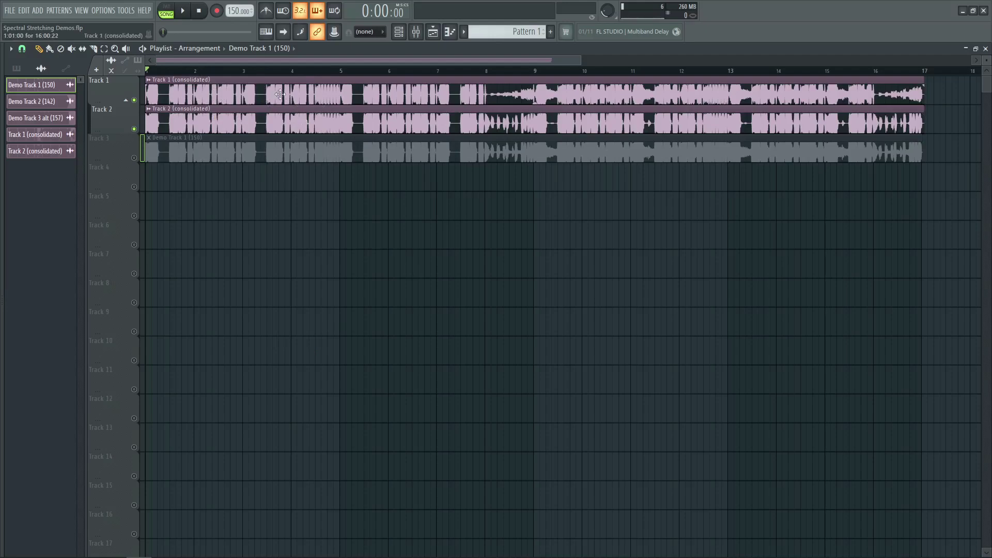
Set the Track 2 (consolidated) clip to Stretch Pro mode with a pitch range of 11 and raise its formant to the maximum
{"action": "left_click", "coordinate": [254, 114]}
{"action": "left_click", "coordinate": [144, 47]}
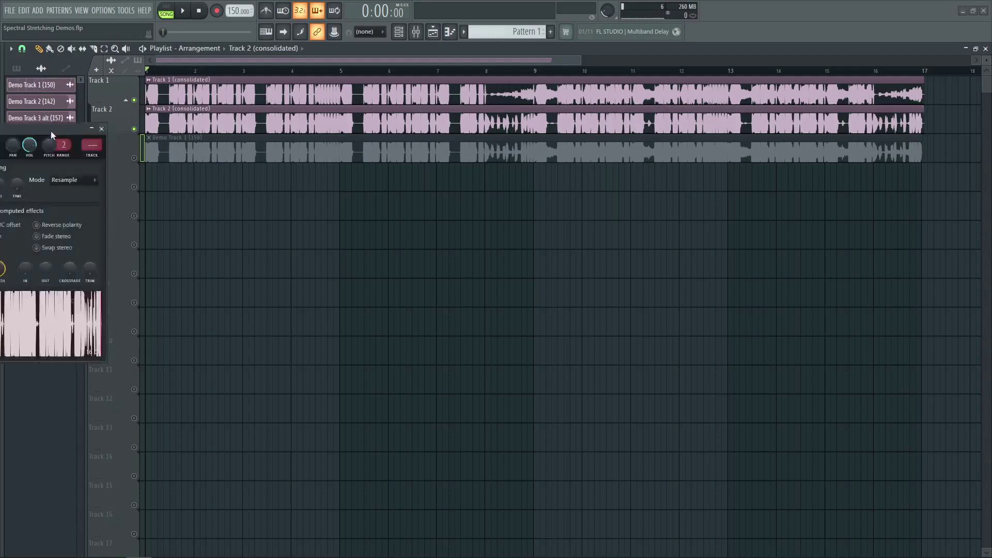
{"action": "left_click", "coordinate": [550, 214]}
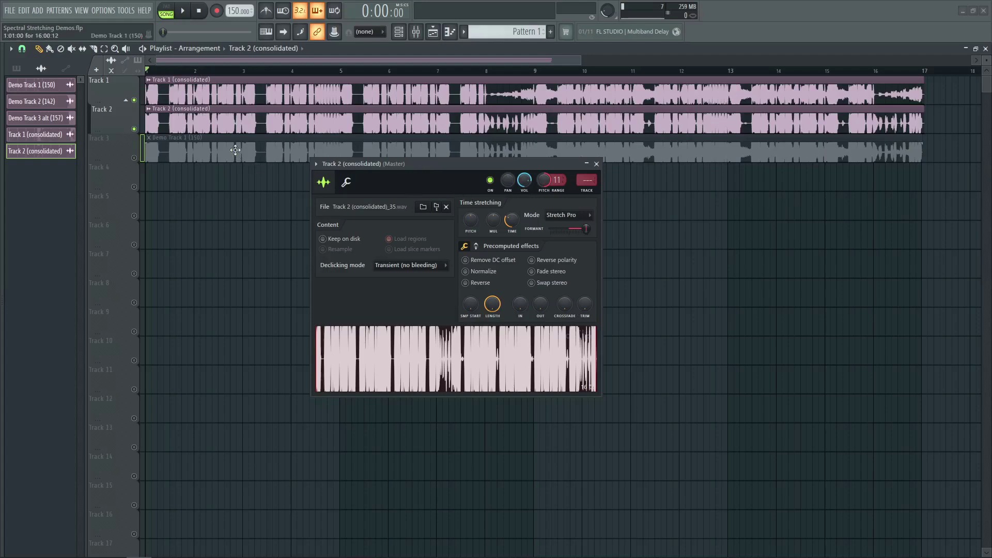
{"action": "left_click", "coordinate": [236, 150]}
{"action": "left_click", "coordinate": [236, 128]}
{"action": "left_click", "coordinate": [596, 164]}
Preview Demo Track 1 on Track 3 in solo, and then play the Track 1 and 2 group in solo from the start
{"action": "right_click", "coordinate": [134, 158]}
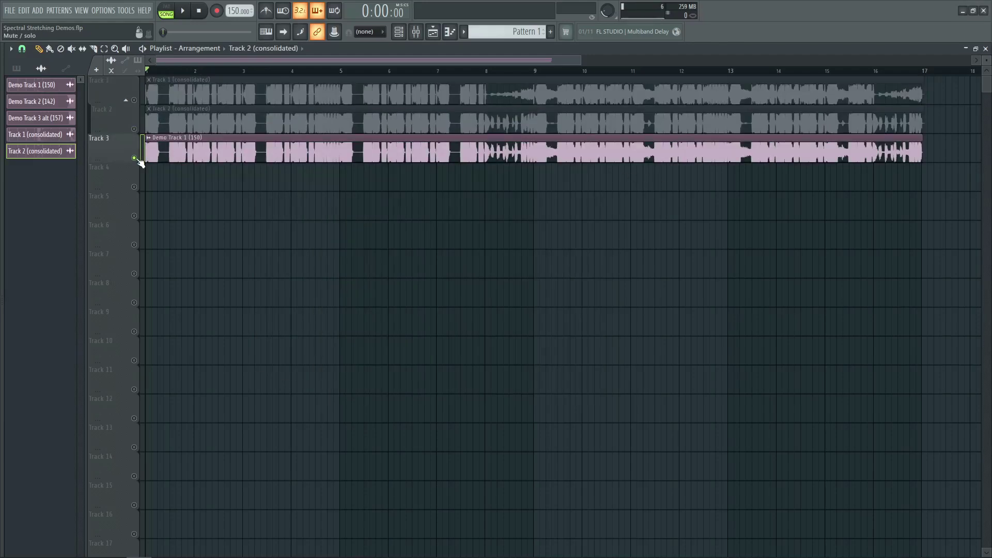
{"action": "key", "text": "space"}
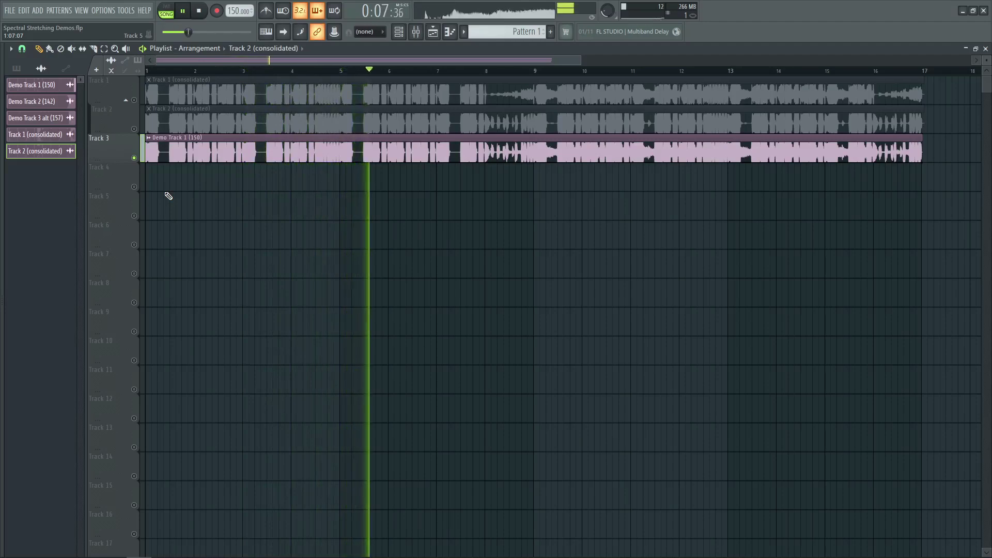
{"action": "key", "text": "space"}
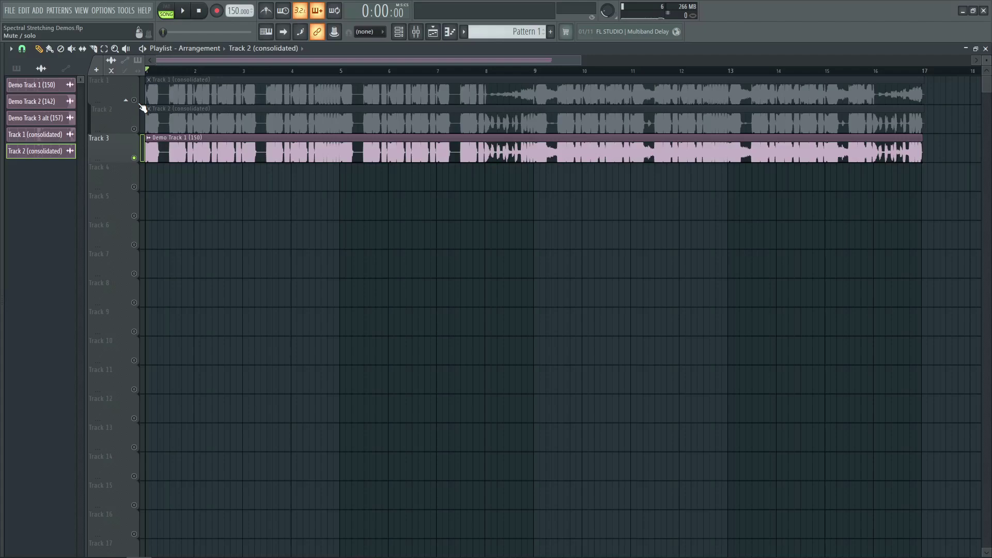
{"action": "left_click", "coordinate": [142, 108]}
{"action": "key", "text": "space"}
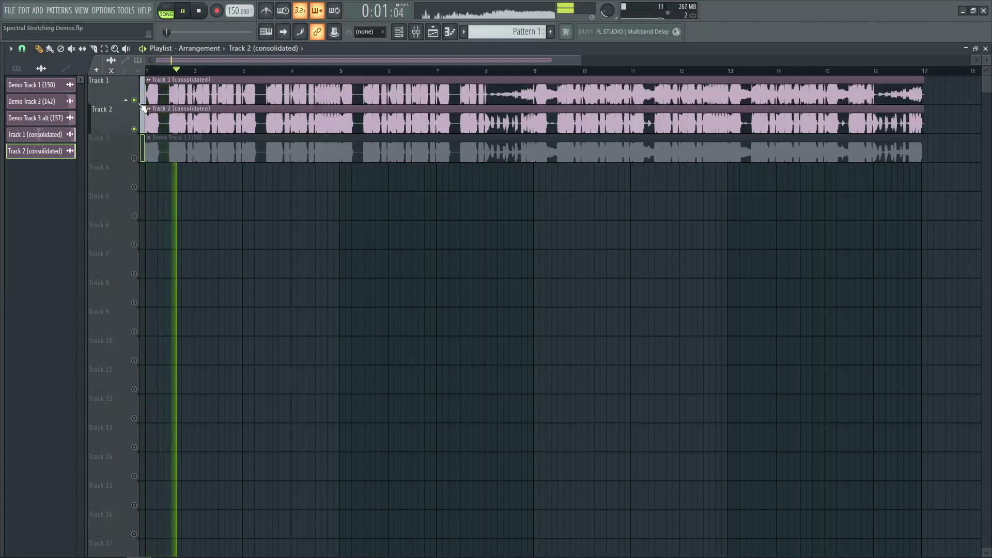
Alternate the solo between Demo Track 1 and the Track 1 and 2 group during playback to compare them, and stop
{"action": "right_click", "coordinate": [134, 159]}
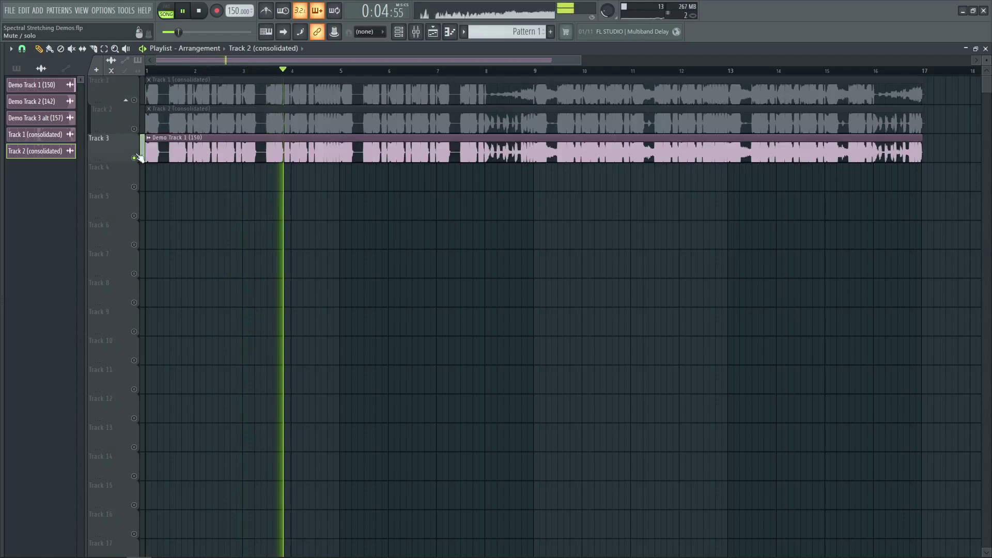
{"action": "left_click", "coordinate": [137, 101]}
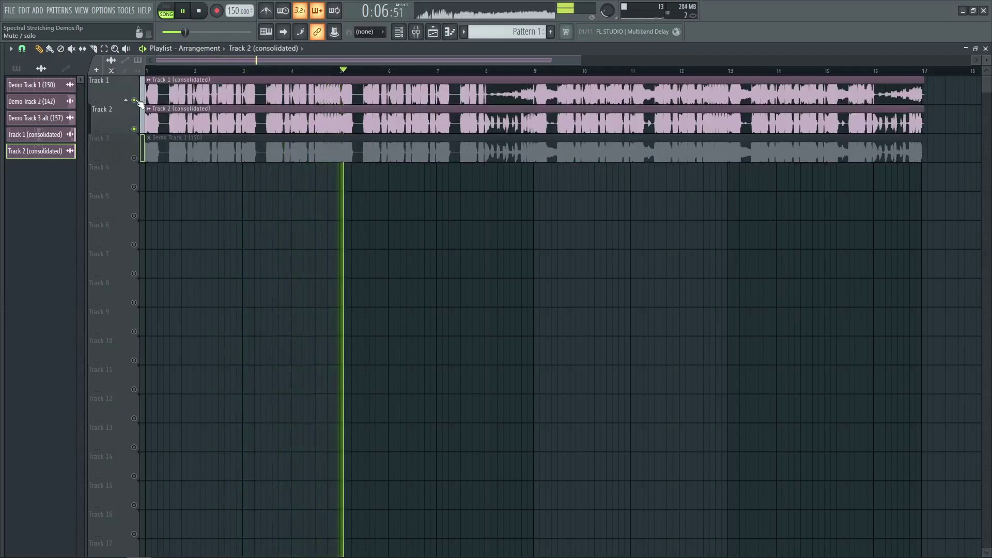
{"action": "right_click", "coordinate": [135, 156]}
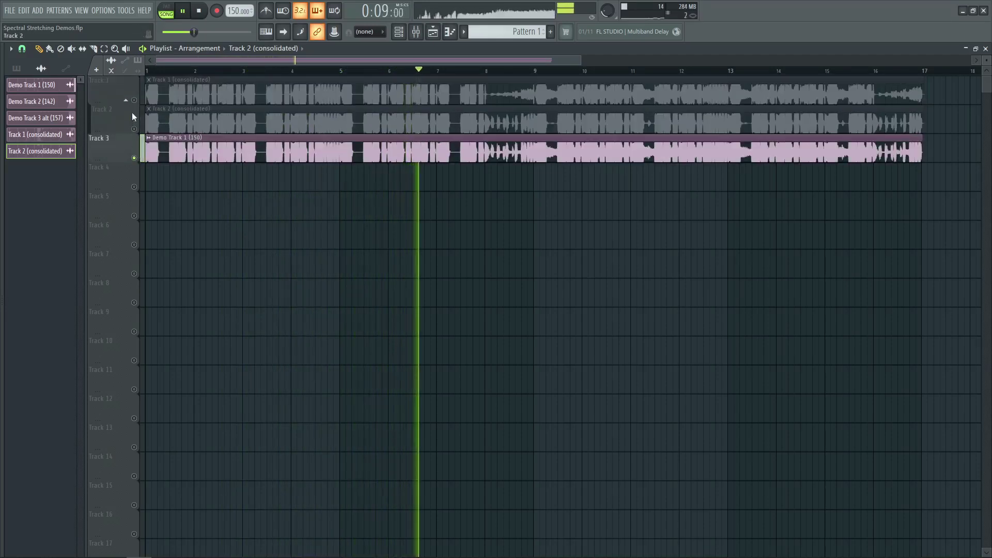
{"action": "left_click", "coordinate": [135, 100]}
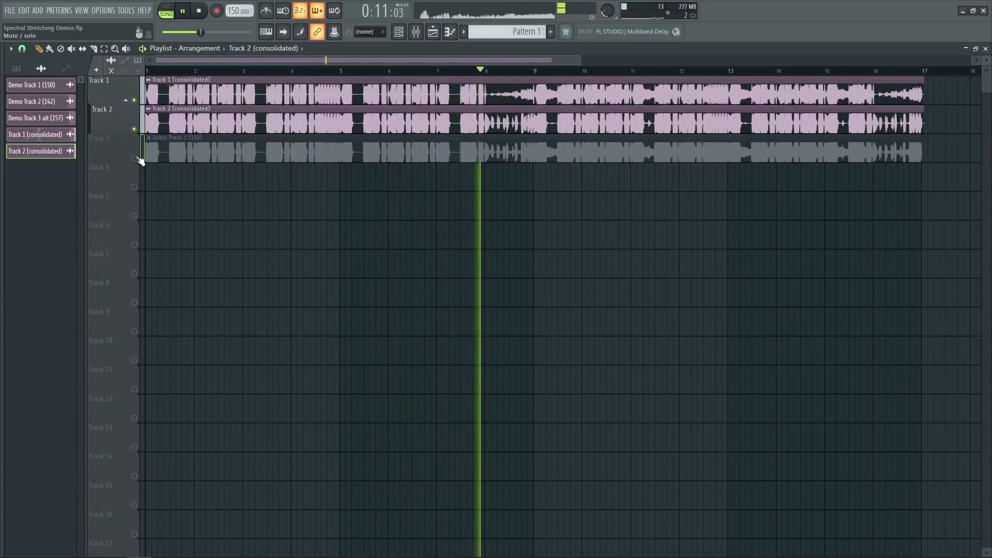
{"action": "right_click", "coordinate": [135, 157]}
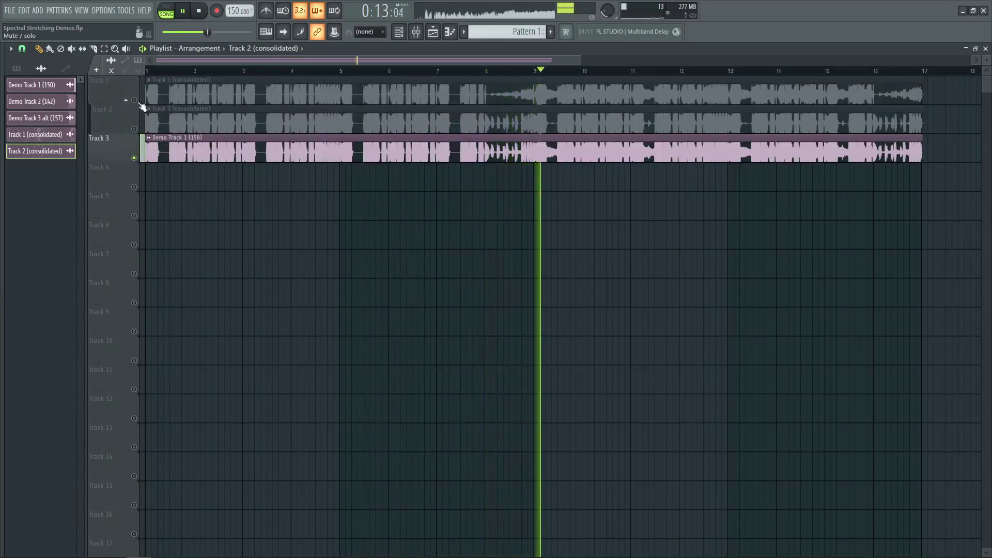
{"action": "left_click", "coordinate": [140, 103]}
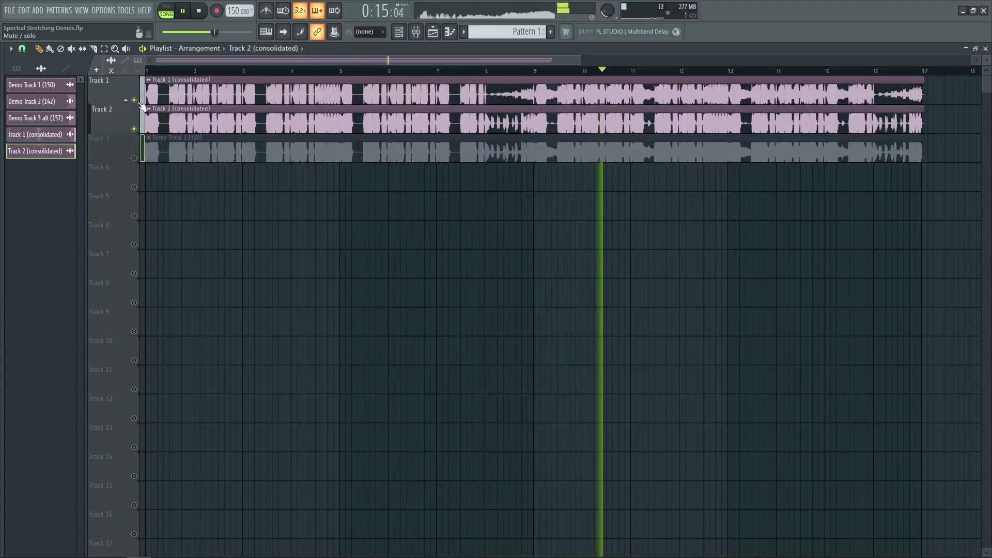
{"action": "key", "text": "space"}
Place the playback position at 8:06:00 and preview Demo Track 1 in solo from there
{"action": "left_click", "coordinate": [509, 70]}
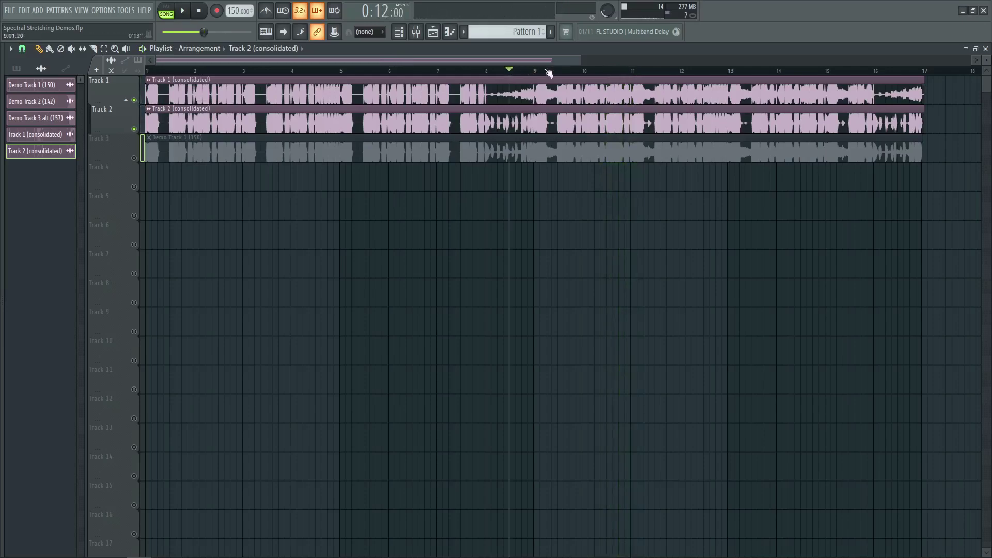
{"action": "scroll", "coordinate": [586, 71], "scroll_direction": "up", "scroll_amount": 5}
{"action": "left_click", "coordinate": [199, 72]}
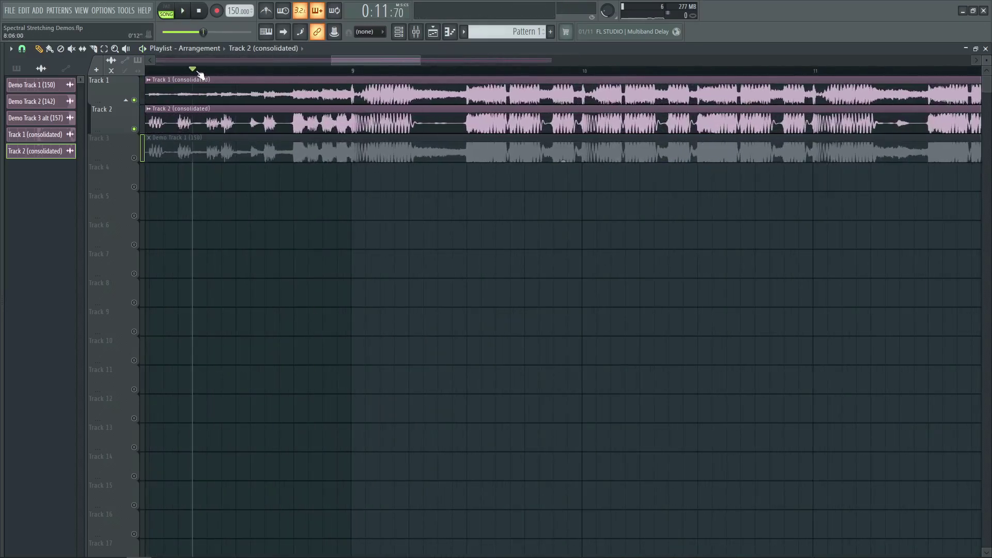
{"action": "scroll", "coordinate": [191, 76], "scroll_direction": "down", "scroll_amount": 3}
{"action": "left_click", "coordinate": [134, 158], "text": "ctrl"}
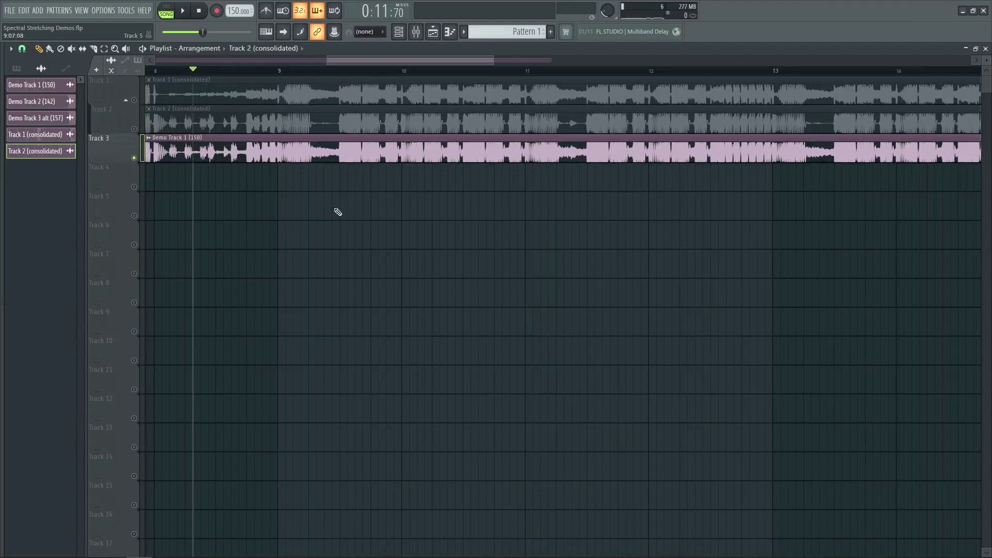
{"action": "key", "text": "space"}
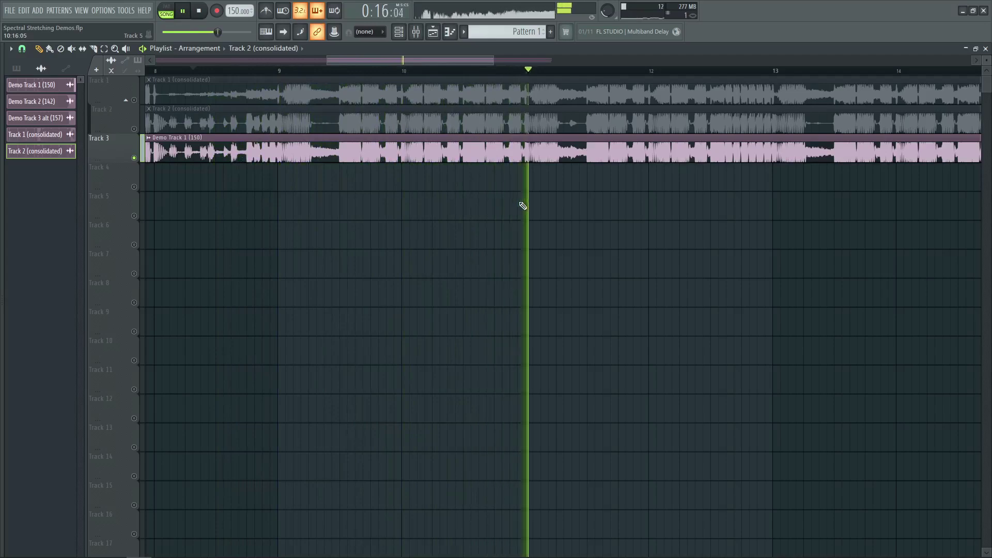
{"action": "key", "text": "space"}
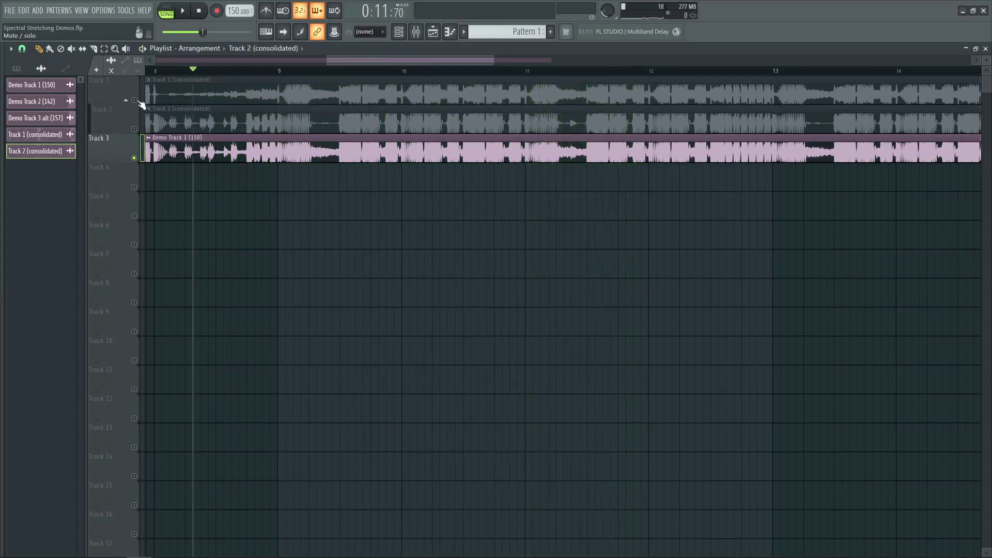
Play the Track 1 and 2 group from bar 8 and keep switching the solo between it and Demo Track 1
{"action": "key", "text": "space"}
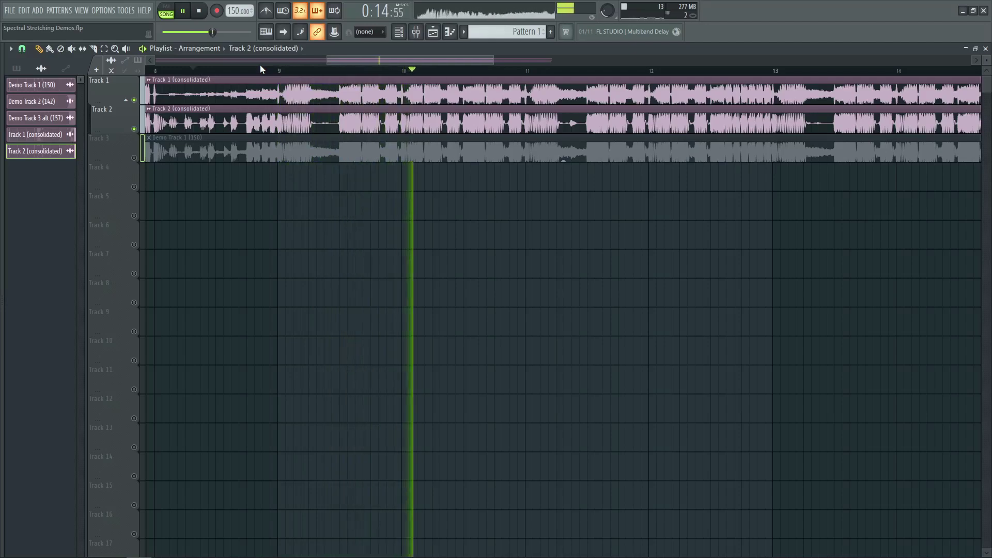
{"action": "right_click", "coordinate": [139, 158]}
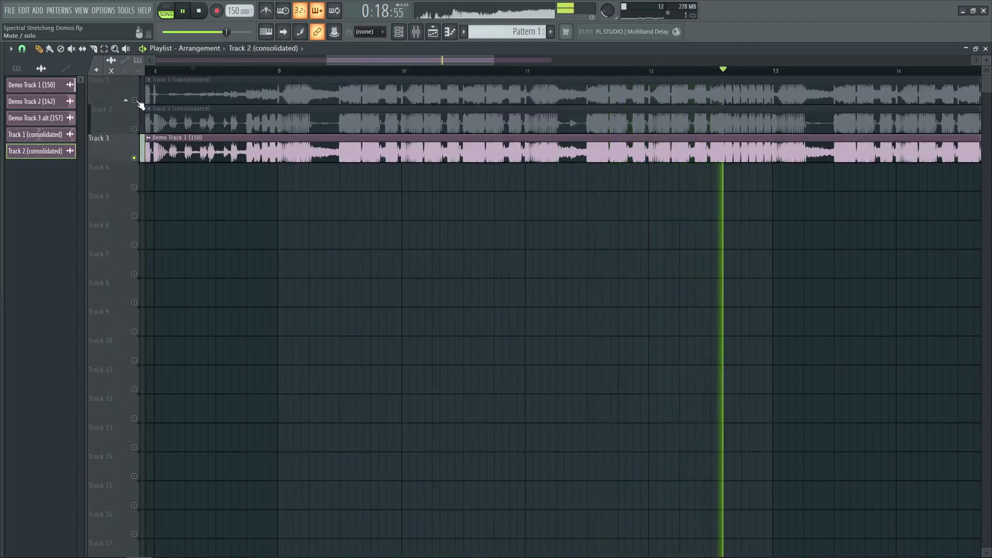
{"action": "left_click_drag", "start_coordinate": [140, 104], "coordinate": [135, 157]}
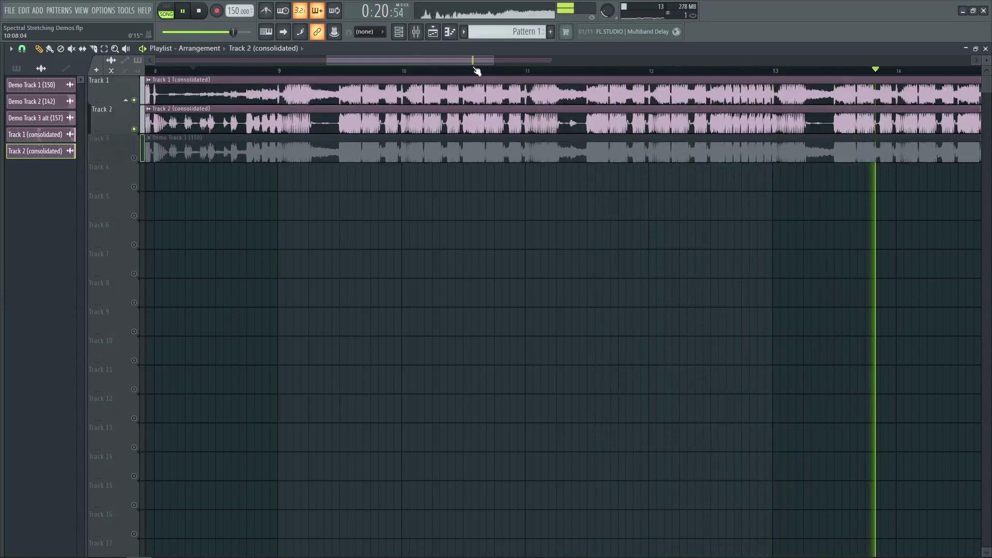
{"action": "scroll", "coordinate": [256, 136], "scroll_direction": "down", "scroll_amount": 5}
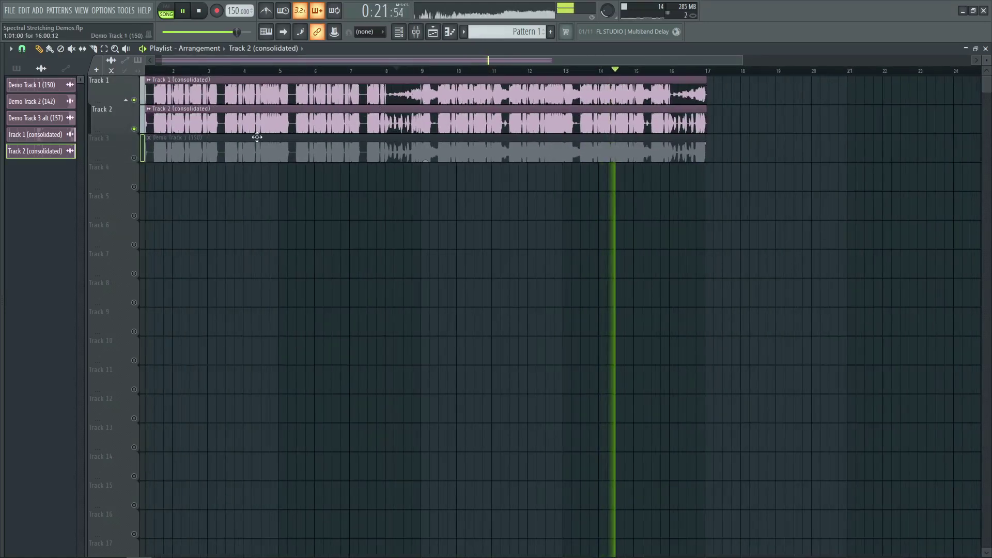
{"action": "right_click", "coordinate": [135, 158]}
{"action": "left_click", "coordinate": [135, 100]}
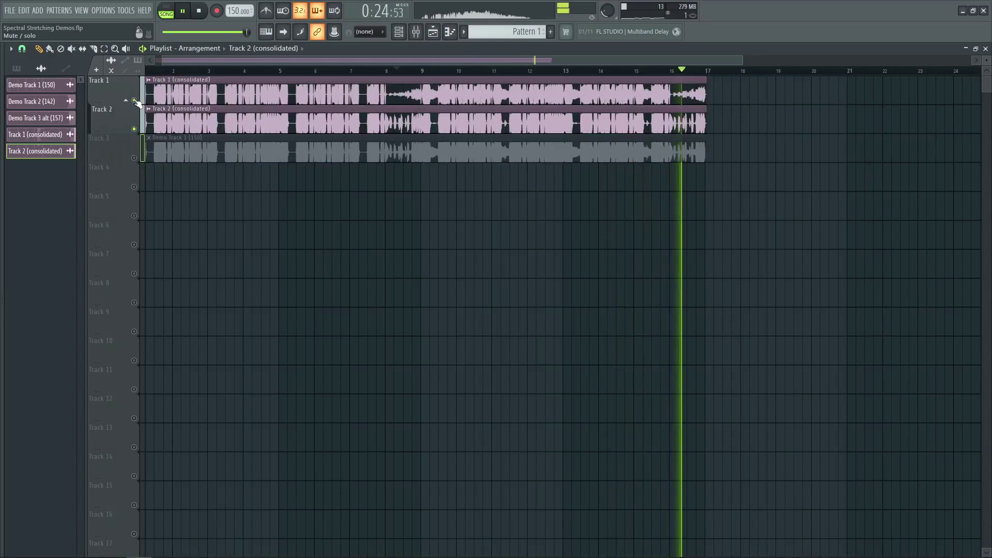
Stop playback, place the playback position at bar 9, and solo Demo Track 1
{"action": "key", "text": "space"}
{"action": "left_click_drag", "start_coordinate": [181, 69], "coordinate": [148, 68]}
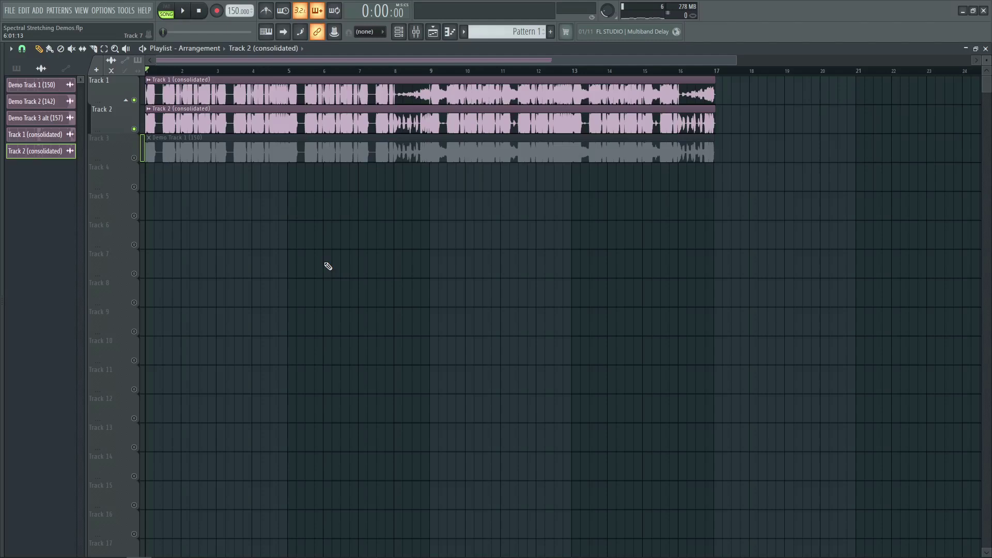
{"action": "left_click", "coordinate": [429, 71]}
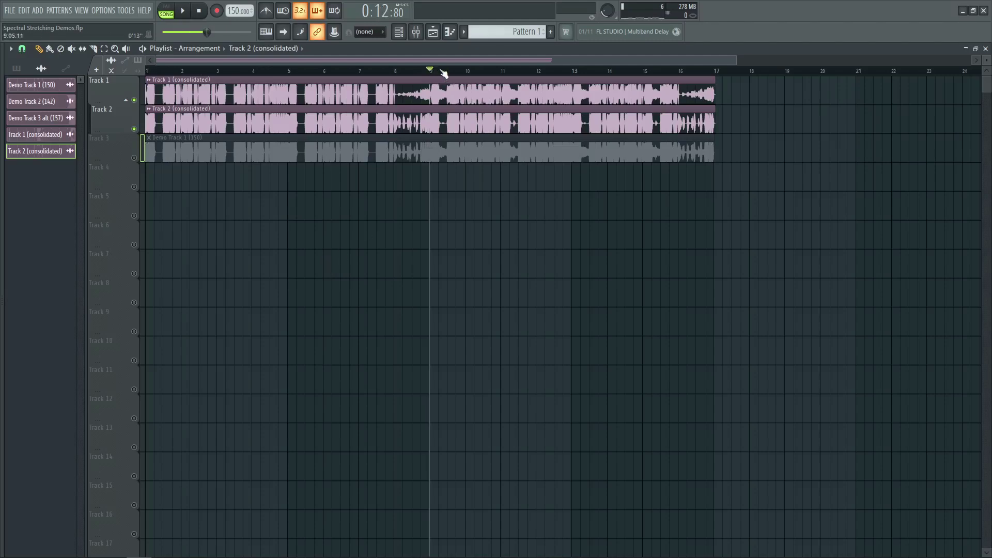
{"action": "scroll", "coordinate": [442, 73], "scroll_direction": "up", "scroll_amount": 5}
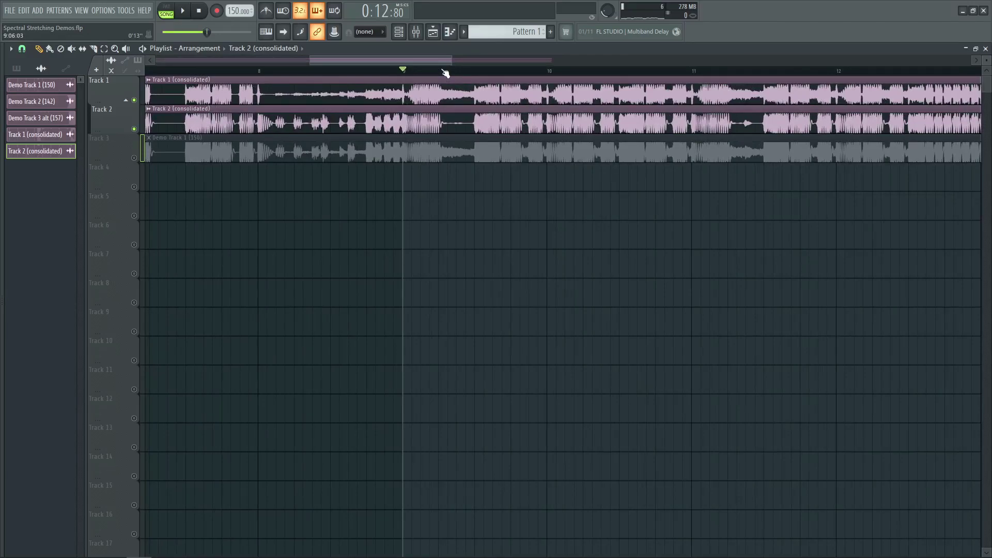
{"action": "scroll", "coordinate": [445, 73], "scroll_direction": "down", "scroll_amount": 4}
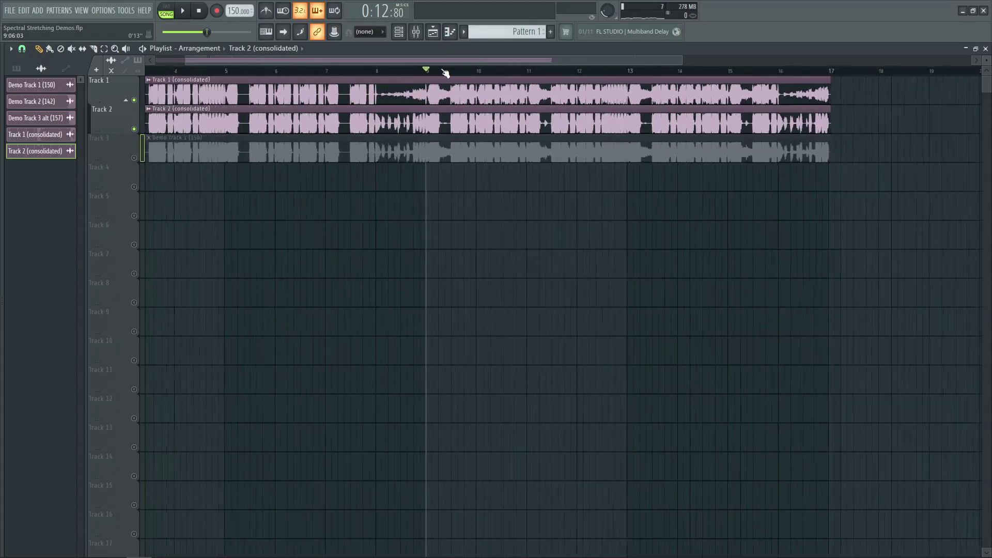
{"action": "scroll", "coordinate": [430, 60], "scroll_direction": "up", "scroll_amount": 2}
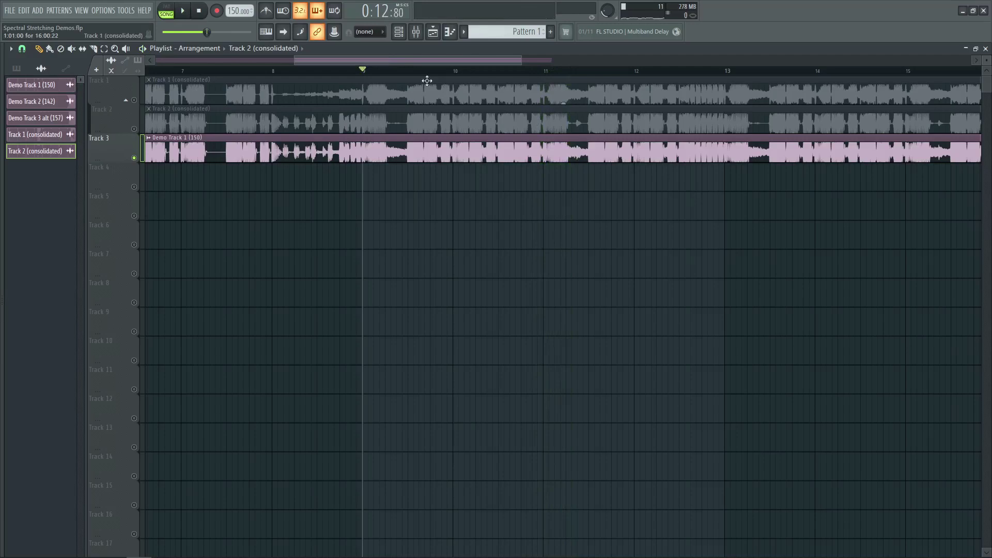
{"action": "scroll", "coordinate": [407, 71], "scroll_direction": "up", "scroll_amount": 2}
{"action": "scroll", "coordinate": [407, 71], "scroll_direction": "up", "scroll_amount": 3}
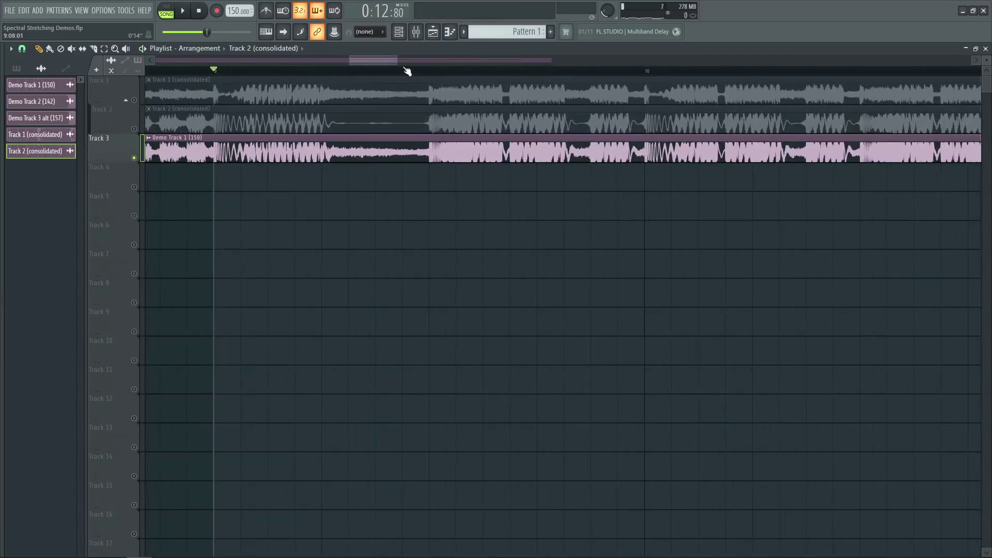
{"action": "scroll", "coordinate": [407, 71], "scroll_direction": "down", "scroll_amount": 2}
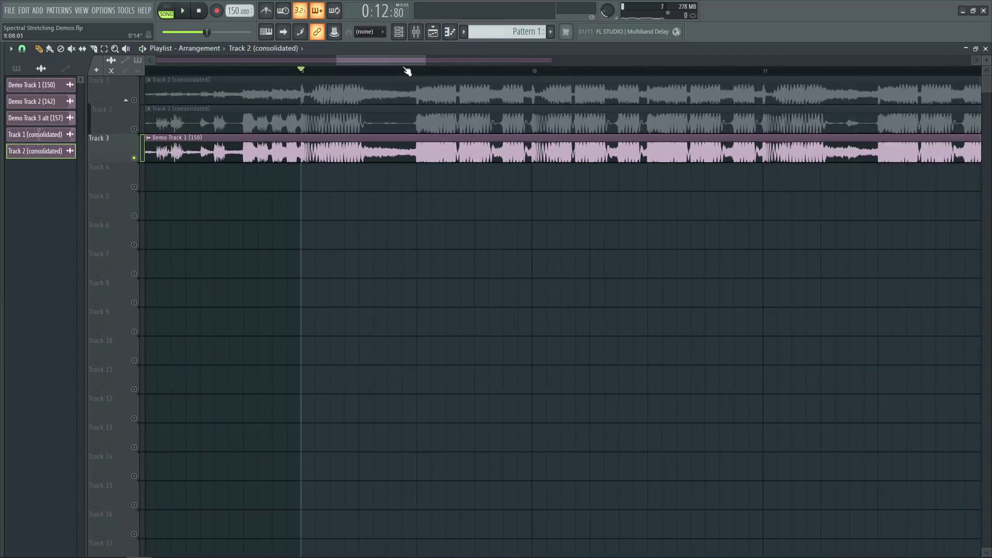
{"action": "scroll", "coordinate": [407, 72], "scroll_direction": "down", "scroll_amount": 2}
{"action": "scroll", "coordinate": [407, 71], "scroll_direction": "down", "scroll_amount": 1}
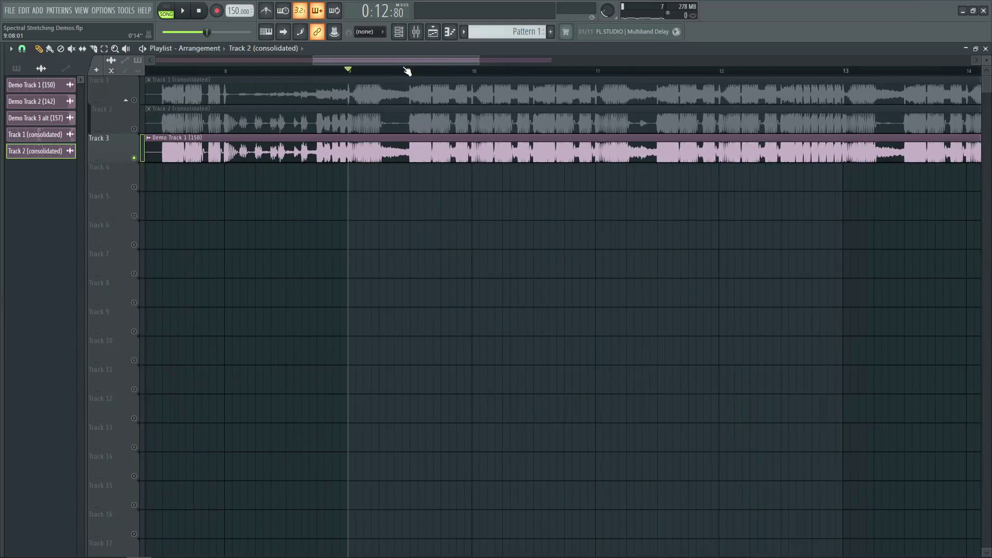
Preview Demo Track 1 from bar 9, switch the solo to the Track 1 and 2 group during playback, and stop
{"action": "key", "text": "space"}
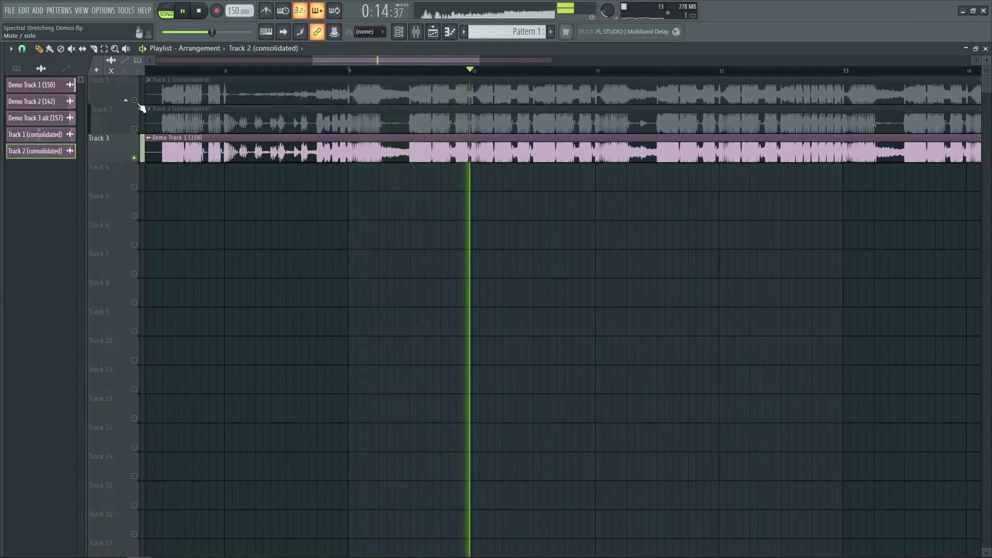
{"action": "left_click_drag", "start_coordinate": [134, 100], "coordinate": [133, 157]}
{"action": "scroll", "coordinate": [537, 76], "scroll_direction": "down", "scroll_amount": 4}
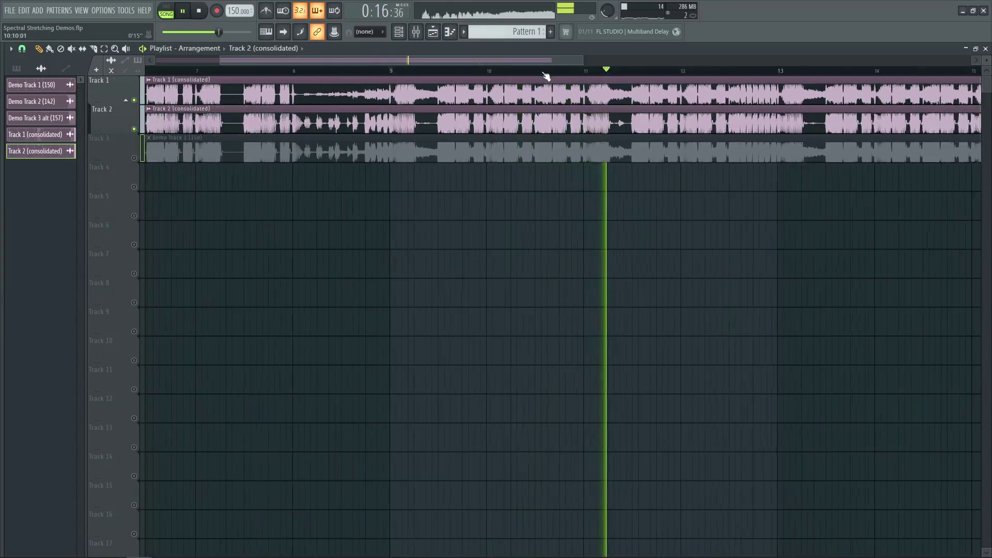
{"action": "key", "text": "space"}
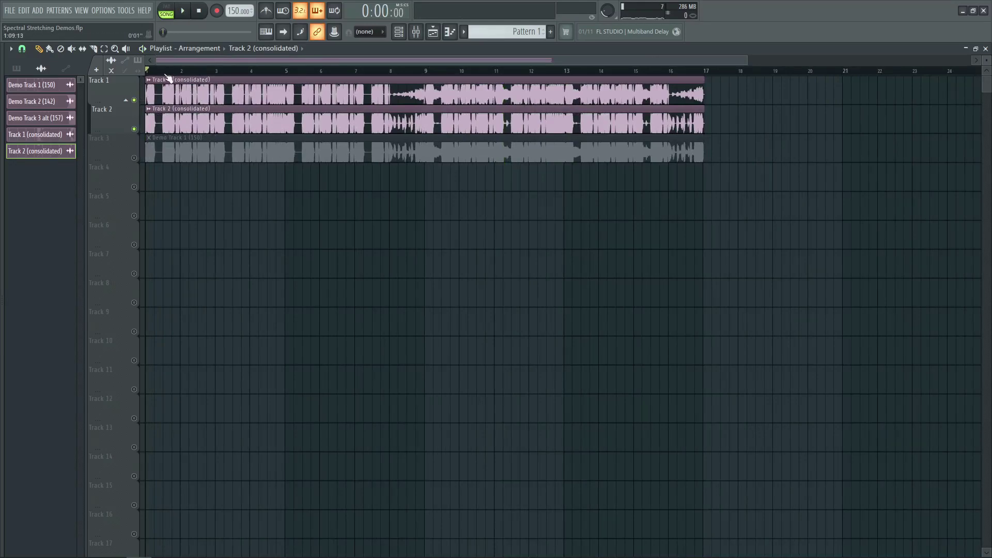
Examine the opening waveforms while switching the solo between Demo Track 1 and the Track 1 and 2 group, ending on Demo Track 1
{"action": "scroll", "coordinate": [168, 78], "scroll_direction": "up", "scroll_amount": 8}
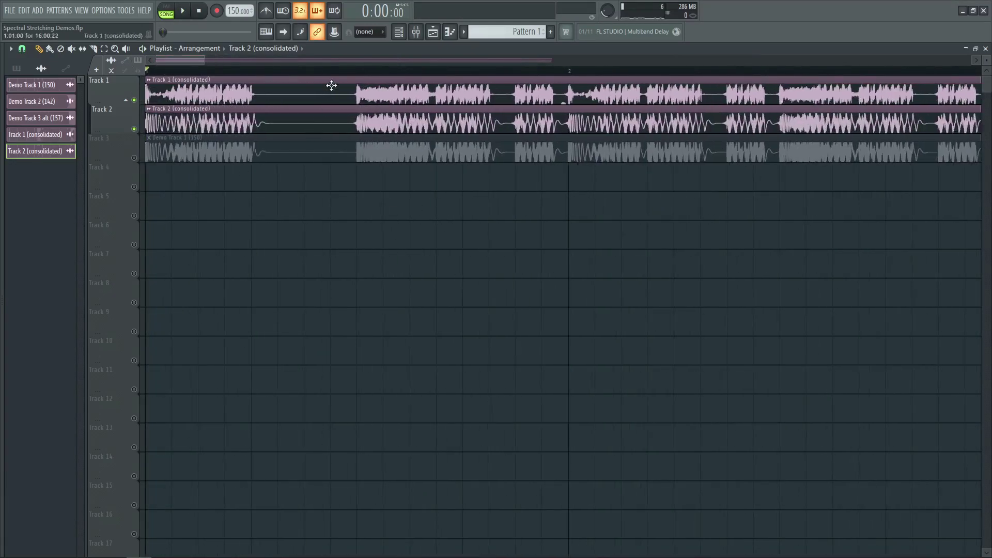
{"action": "scroll", "coordinate": [336, 82], "scroll_direction": "down", "scroll_amount": 2}
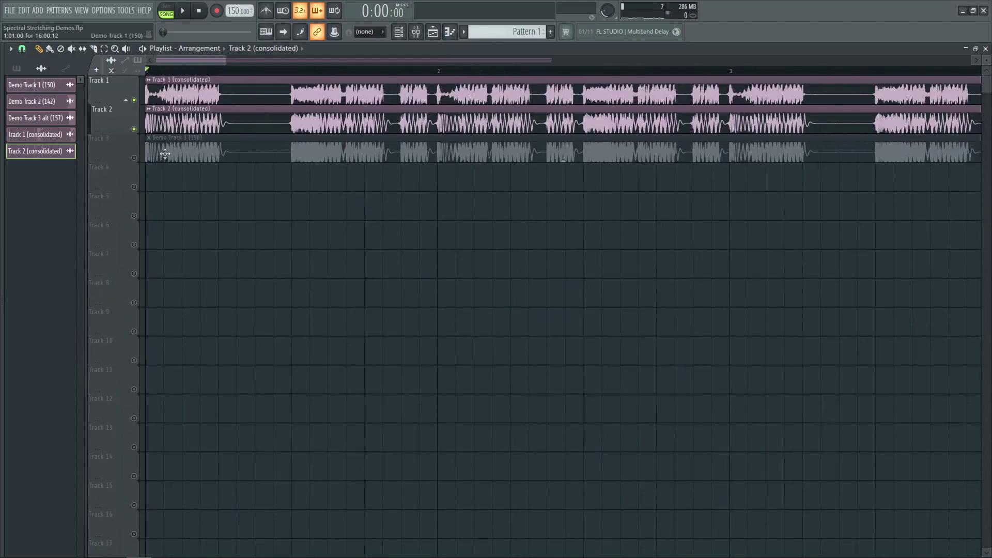
{"action": "scroll", "coordinate": [165, 153], "scroll_direction": "down", "scroll_amount": 3}
{"action": "left_click", "coordinate": [134, 157], "text": "ctrl"}
{"action": "left_click", "coordinate": [134, 158], "text": "ctrl"}
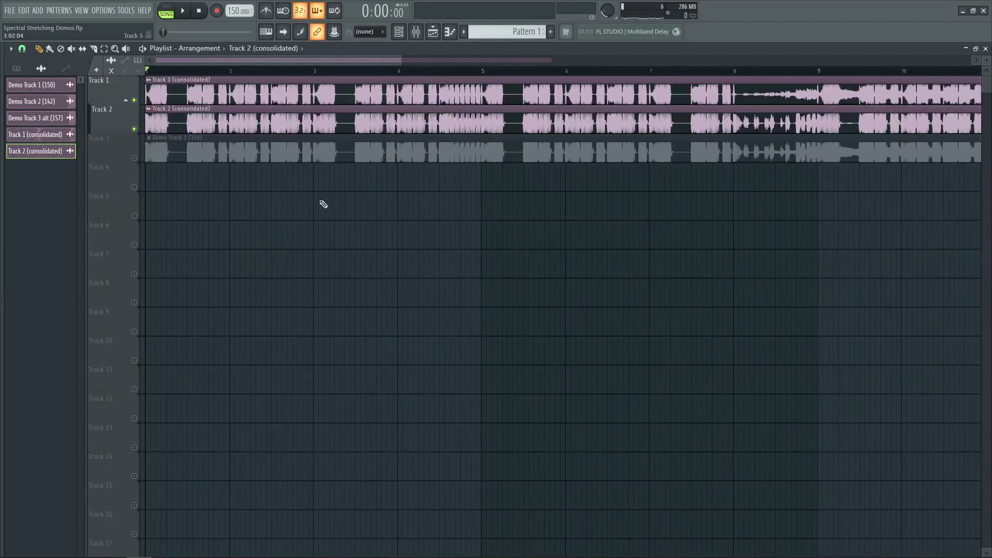
{"action": "left_click", "coordinate": [134, 158], "text": "ctrl"}
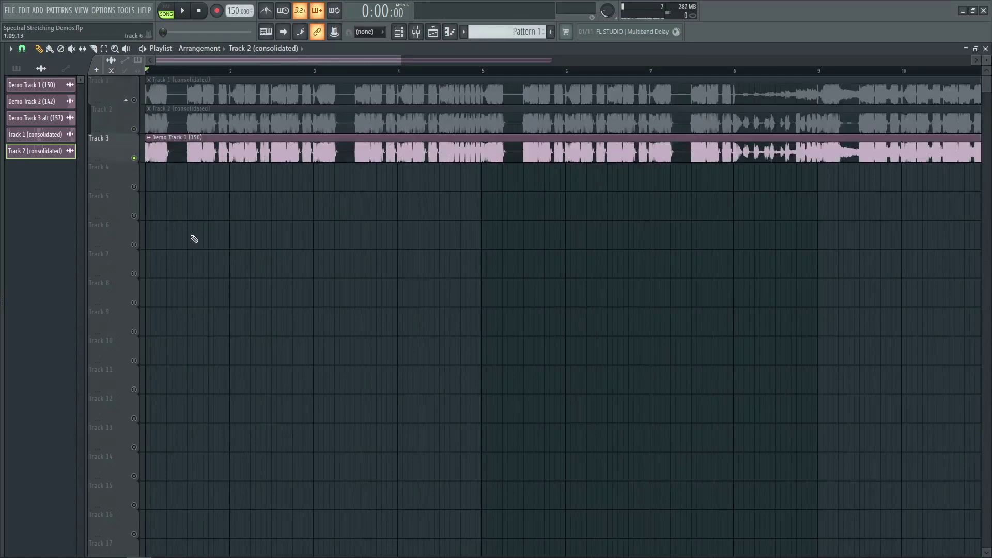
{"action": "left_click", "coordinate": [134, 99], "text": "ctrl"}
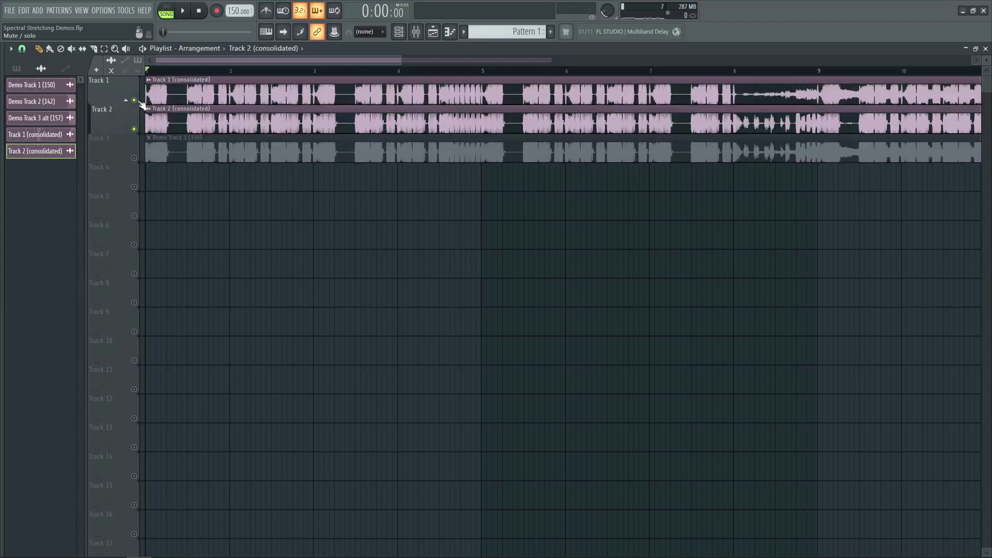
{"action": "left_click", "coordinate": [134, 158], "text": "ctrl"}
Play from the start, alternate the solo between Demo Track 1 and the Track 1 and 2 group, and stop
{"action": "key", "text": "space"}
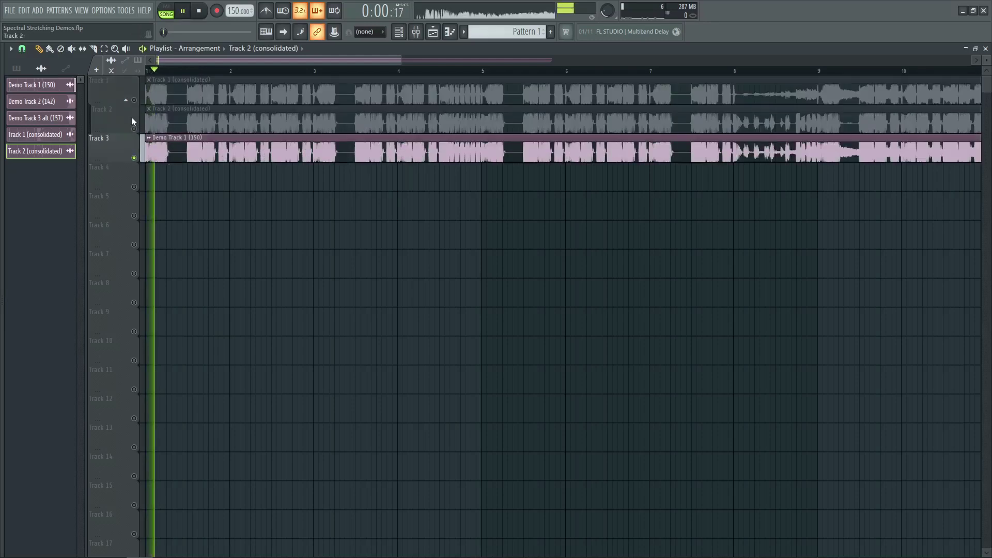
{"action": "left_click", "coordinate": [134, 100], "text": "ctrl"}
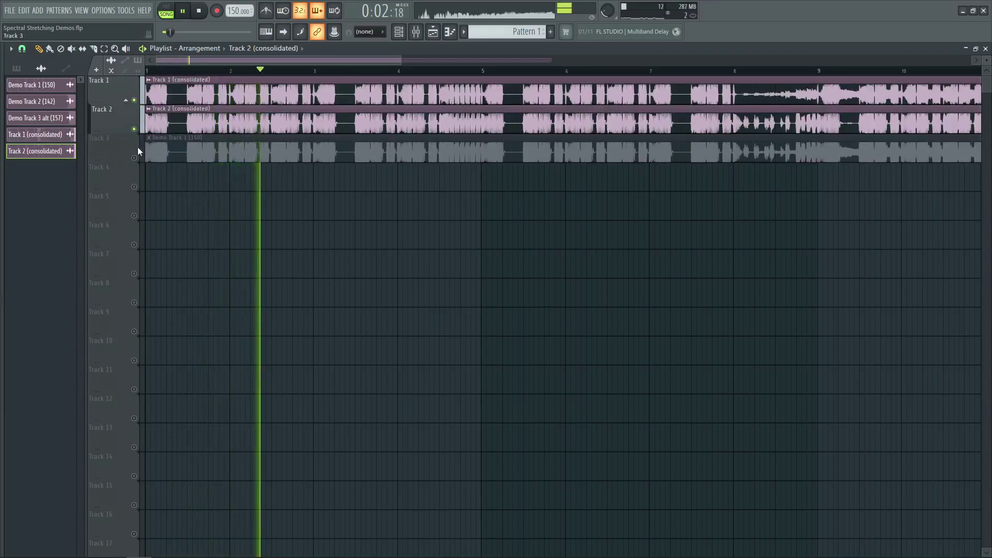
{"action": "left_click", "coordinate": [133, 158], "text": "ctrl"}
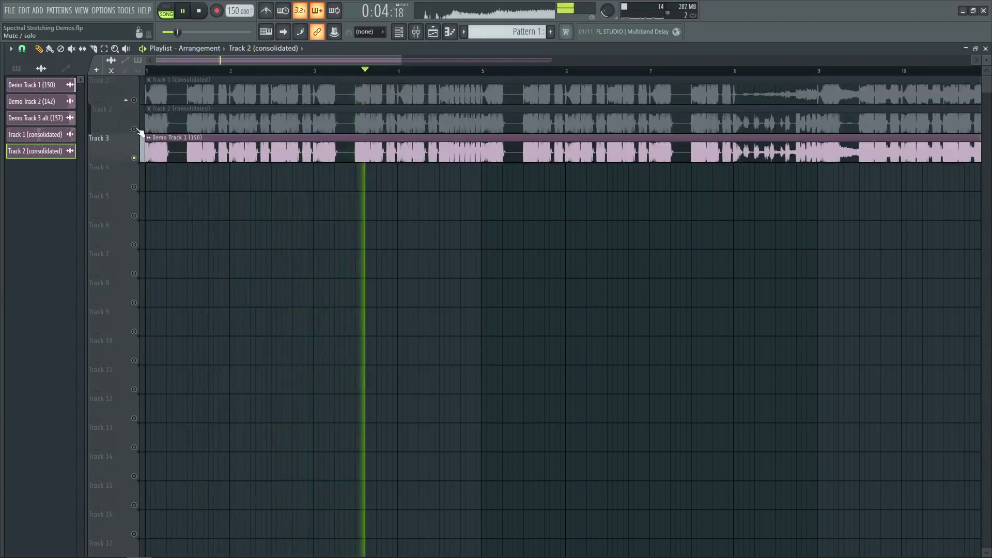
{"action": "left_click", "coordinate": [134, 100], "text": "ctrl"}
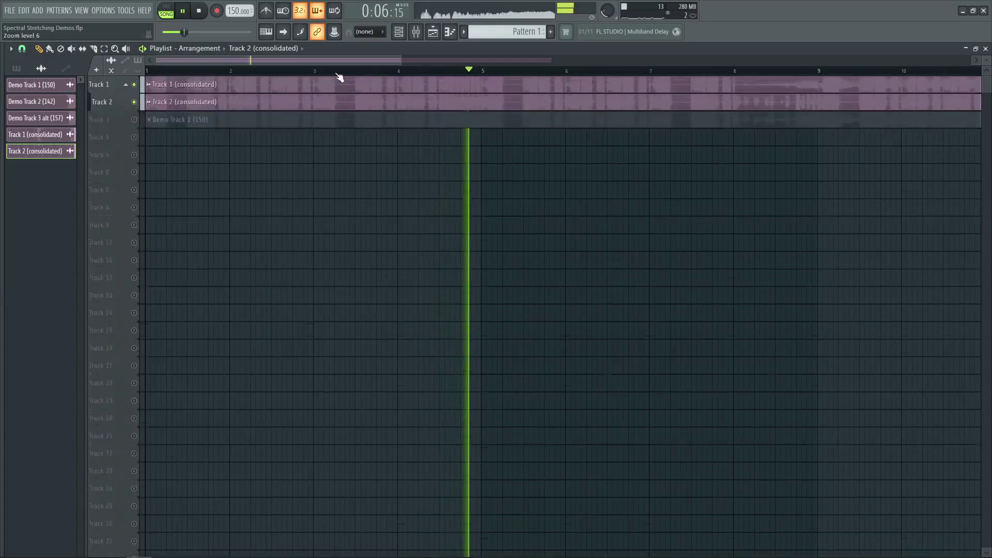
{"action": "key", "text": "space"}
Try to cut the silent gap in bar 1 out of the Track 1 and Track 2 consolidated clips
{"action": "scroll", "coordinate": [153, 69], "scroll_direction": "down", "scroll_amount": 3}
{"action": "scroll", "coordinate": [154, 69], "scroll_direction": "up", "scroll_amount": 5}
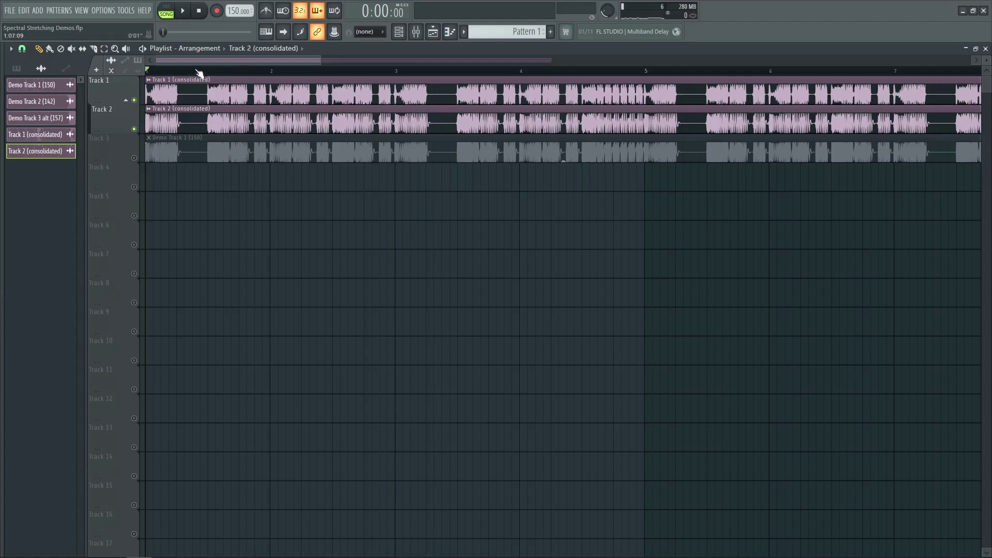
{"action": "scroll", "coordinate": [200, 73], "scroll_direction": "up", "scroll_amount": 4}
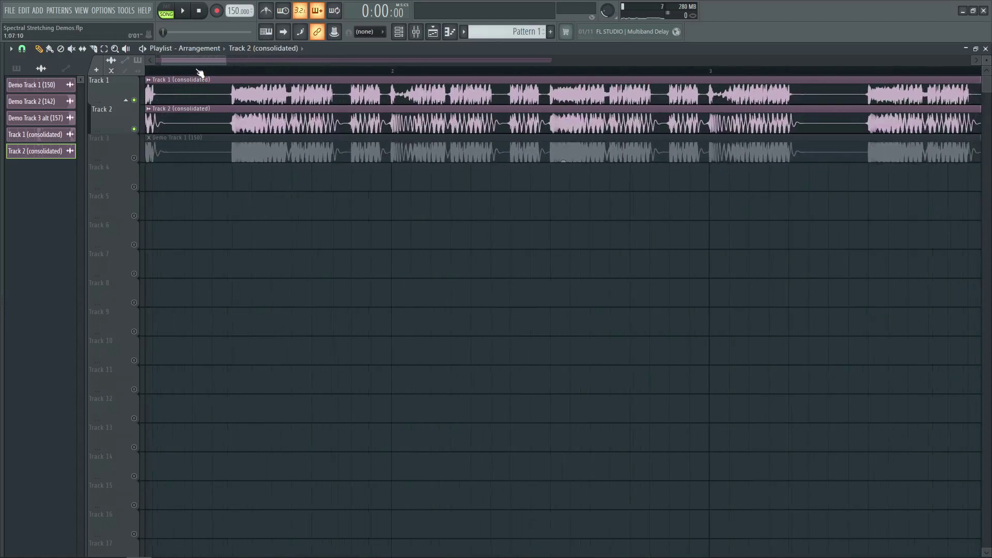
{"action": "scroll", "coordinate": [200, 73], "scroll_direction": "down", "scroll_amount": 1}
{"action": "left_click_drag", "start_coordinate": [224, 123], "coordinate": [201, 98]}
{"action": "scroll", "coordinate": [210, 71], "scroll_direction": "up", "scroll_amount": 1}
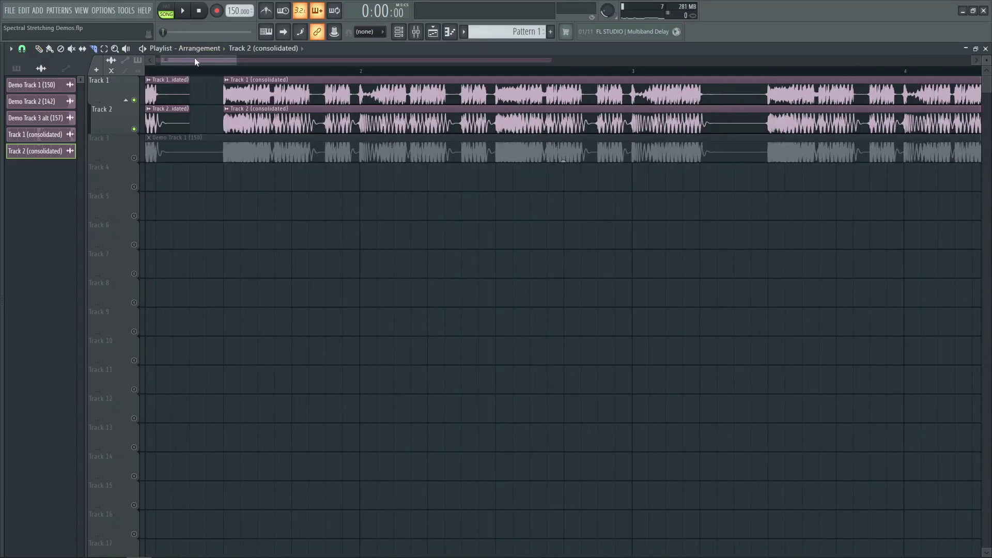
{"action": "scroll", "coordinate": [287, 74], "scroll_direction": "up", "scroll_amount": 4}
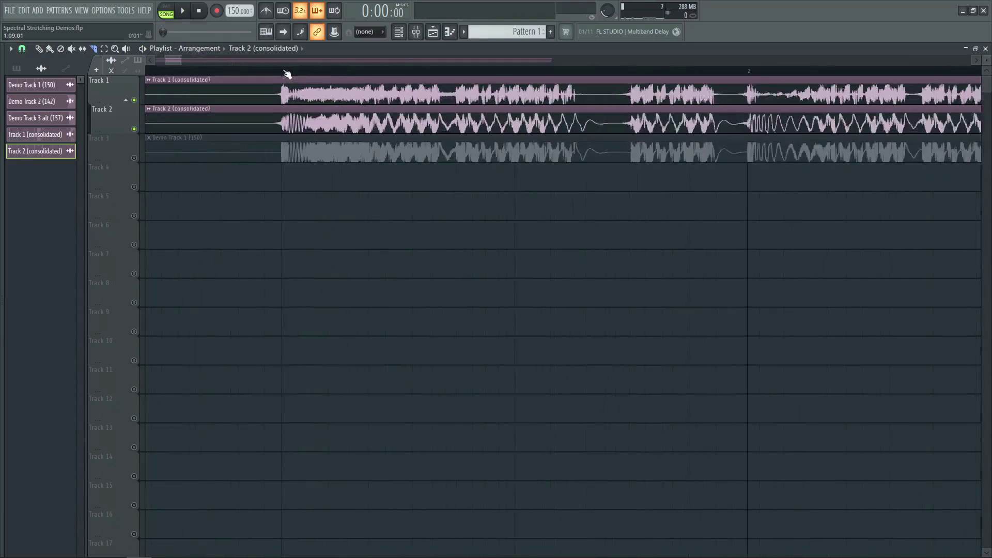
{"action": "scroll", "coordinate": [287, 73], "scroll_direction": "down", "scroll_amount": 4}
{"action": "key", "text": "p"}
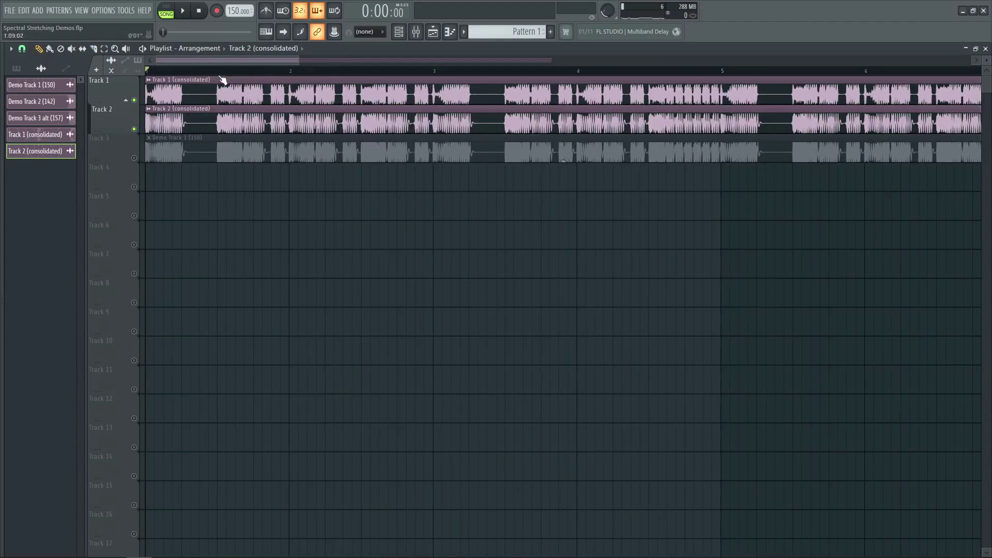
{"action": "scroll", "coordinate": [229, 72], "scroll_direction": "down", "scroll_amount": 3}
{"action": "scroll", "coordinate": [229, 72], "scroll_direction": "down", "scroll_amount": 1}
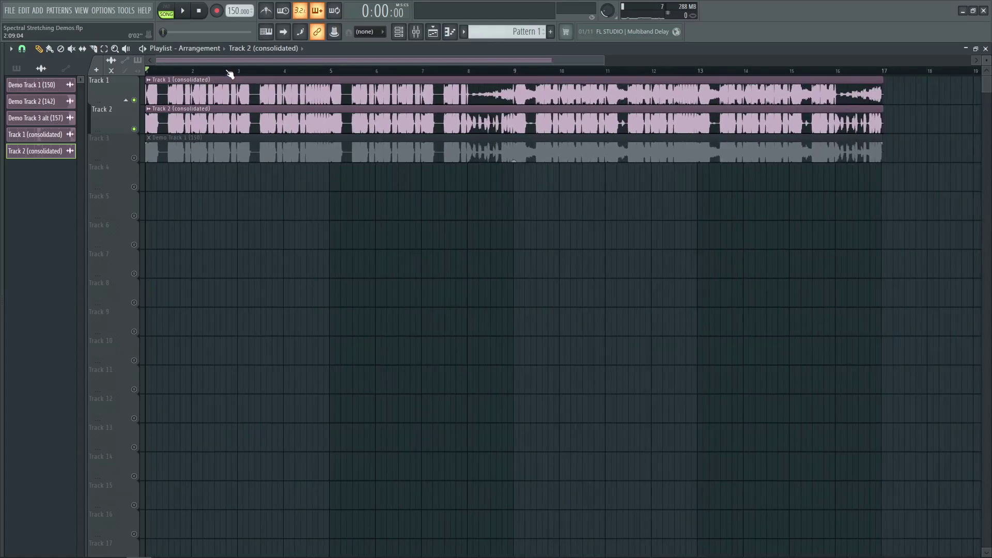
Compare Demo Track 1 with the Track 1 and 2 group in solo during playback from bar 9, and return to the start
{"action": "right_click", "coordinate": [134, 158]}
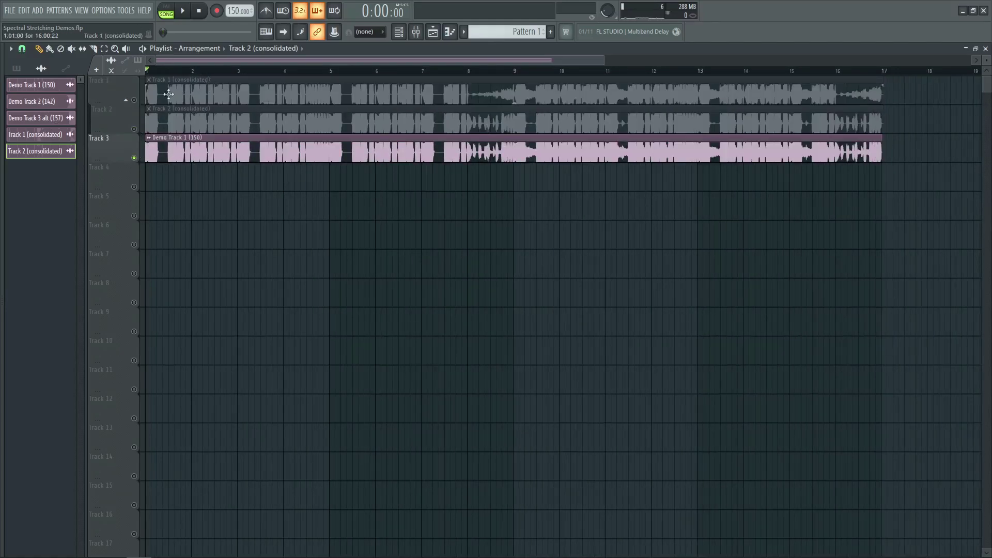
{"action": "left_click", "coordinate": [134, 100]}
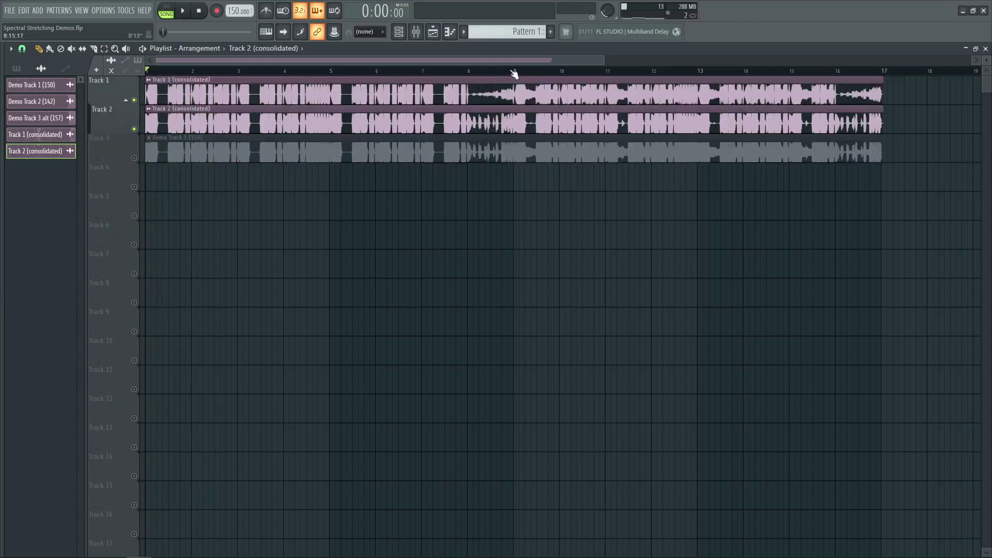
{"action": "left_click", "coordinate": [514, 73]}
{"action": "right_click", "coordinate": [135, 157]}
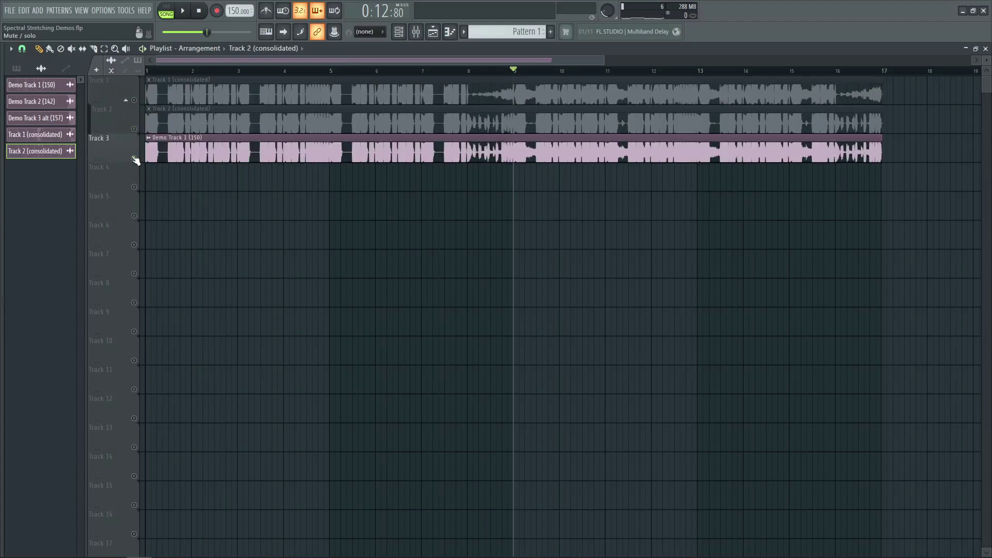
{"action": "key", "text": "space"}
{"action": "left_click", "coordinate": [135, 100]}
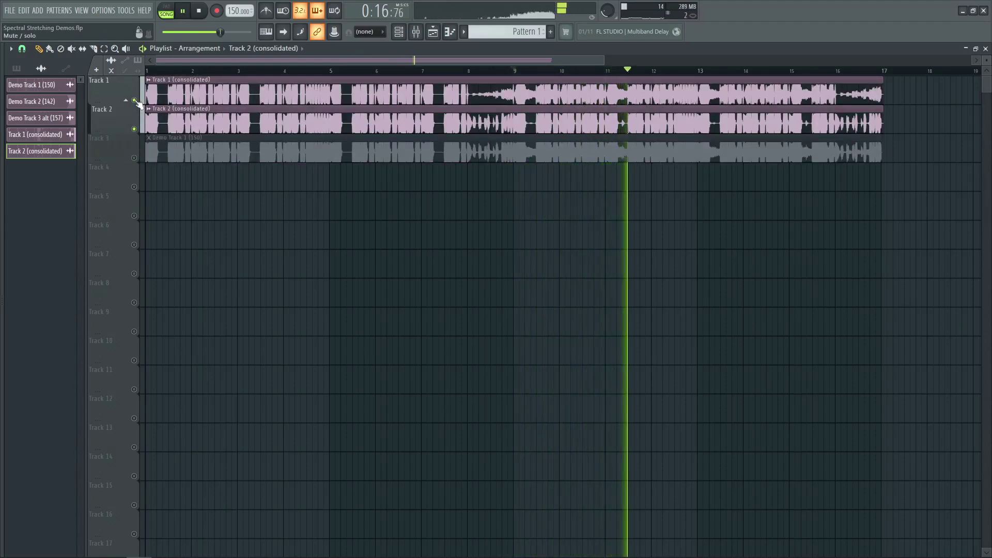
{"action": "key", "text": "space"}
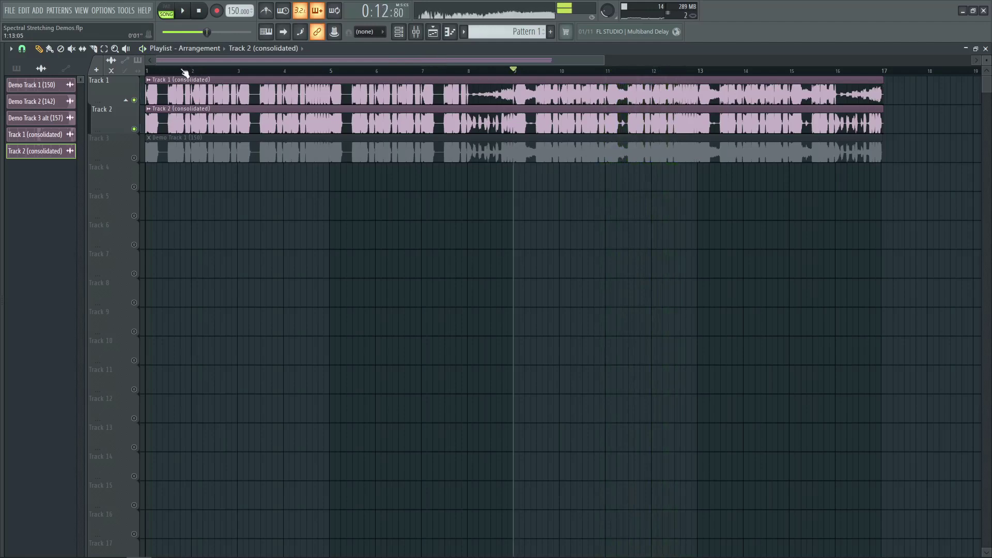
{"action": "left_click", "coordinate": [180, 72]}
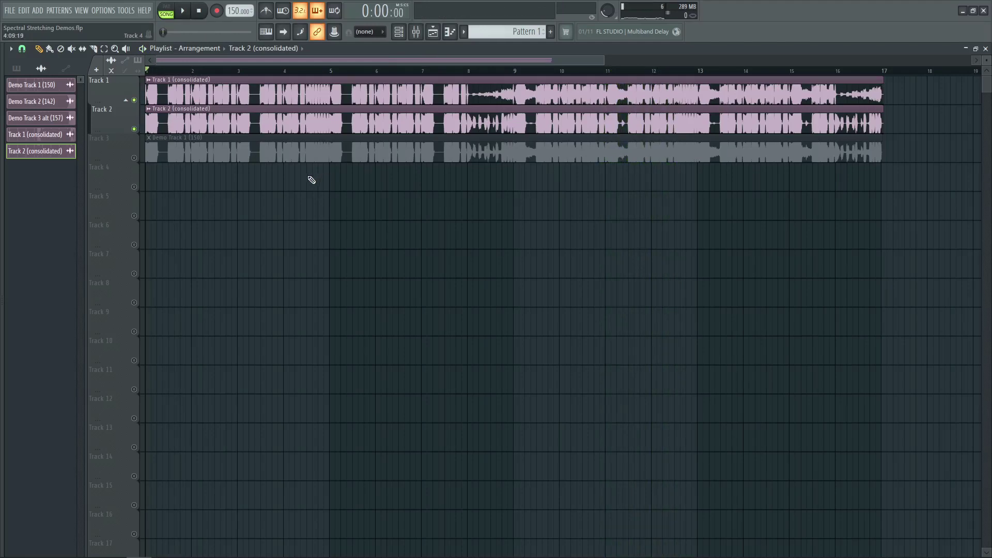
Solo Demo Track 1 and set the pitch knob range in its channel settings to 8
{"action": "right_click", "coordinate": [134, 158]}
{"action": "double_click", "coordinate": [417, 154]}
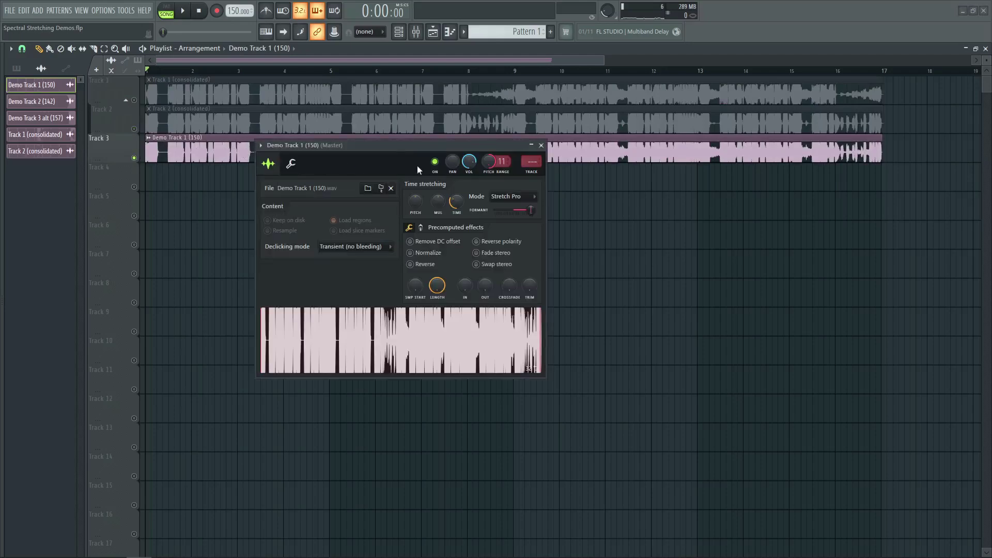
{"action": "right_click", "coordinate": [509, 158]}
{"action": "left_click", "coordinate": [509, 157]}
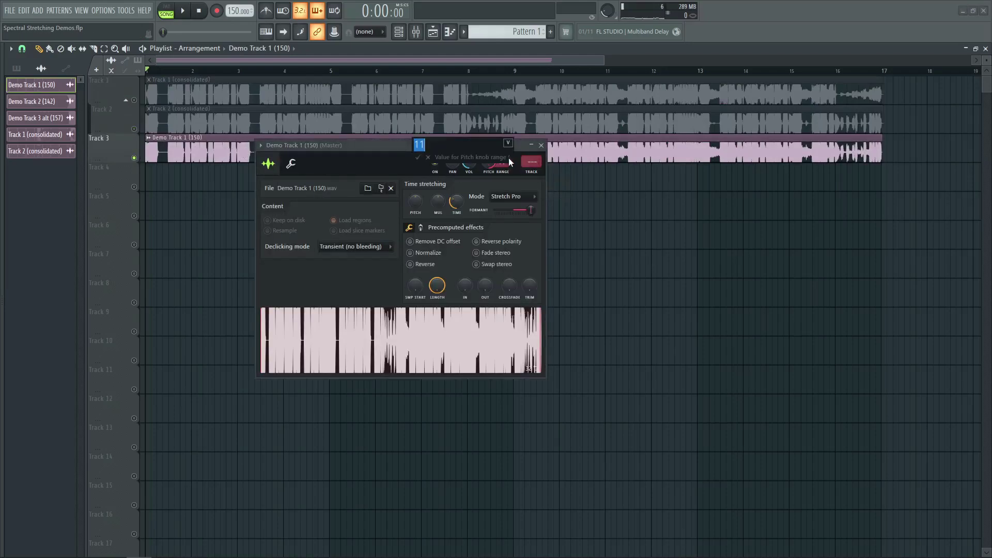
{"action": "type", "text": "8"}
{"action": "key", "text": "Return"}
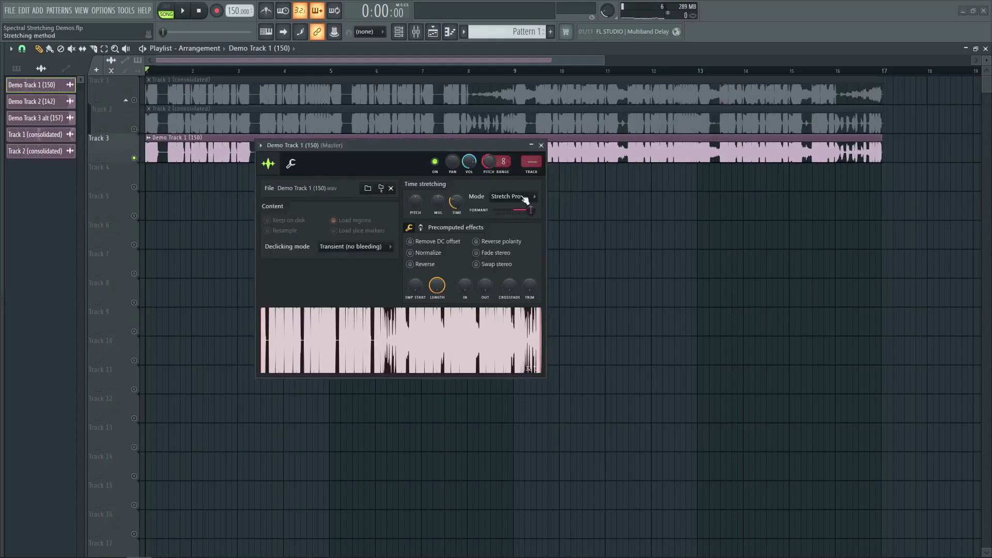
Shift the formant of Demo Track 1 down in its channel settings and close them
{"action": "left_click_drag", "start_coordinate": [530, 209], "coordinate": [523, 210]}
{"action": "left_click", "coordinate": [540, 145]}
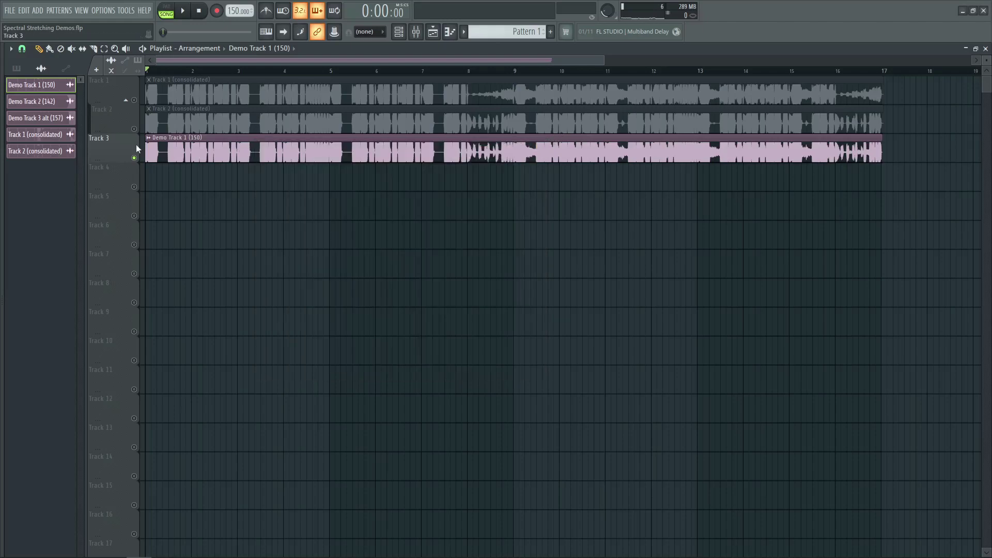
Set the pitch knob range of Track 2 (consolidated) to 8 and its formant shift to -700 cents
{"action": "double_click", "coordinate": [168, 120]}
{"action": "right_click", "coordinate": [552, 180]}
{"action": "left_click", "coordinate": [566, 185]}
{"action": "type", "text": "8"}
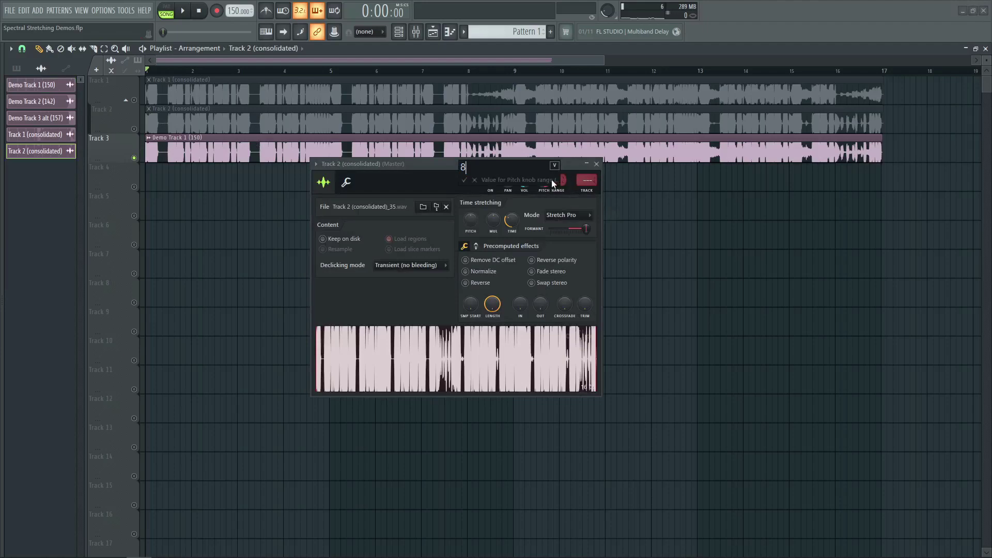
{"action": "key", "text": "Return"}
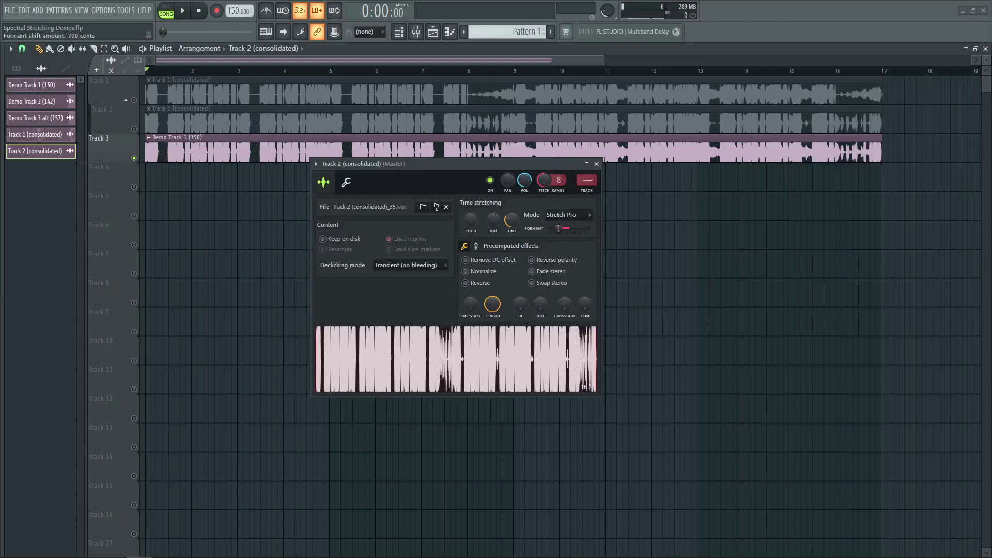
{"action": "left_click", "coordinate": [596, 164]}
Play from the start, alternating the solo between the Track 1 and 2 group and Demo Track 1, and stop
{"action": "key", "text": "space"}
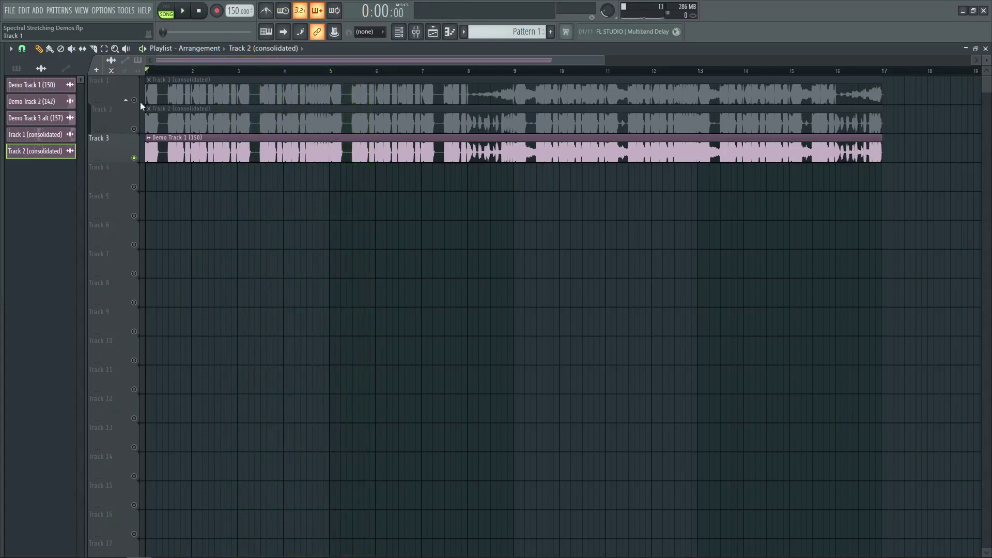
{"action": "left_click", "coordinate": [134, 158], "text": "ctrl"}
{"action": "left_click", "coordinate": [134, 157]}
{"action": "key", "text": "space"}
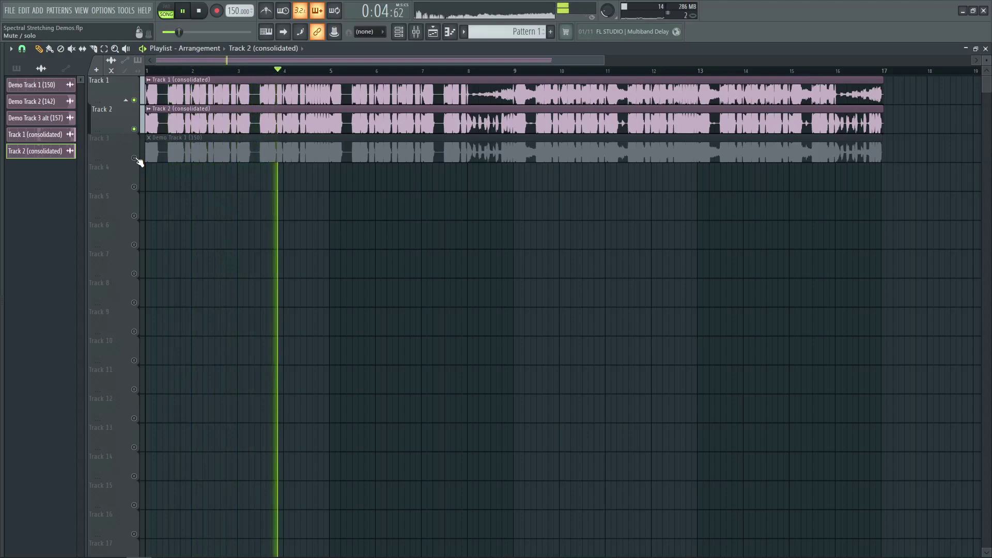
{"action": "left_click", "coordinate": [134, 157], "text": "ctrl"}
{"action": "left_click", "coordinate": [134, 158], "text": "ctrl"}
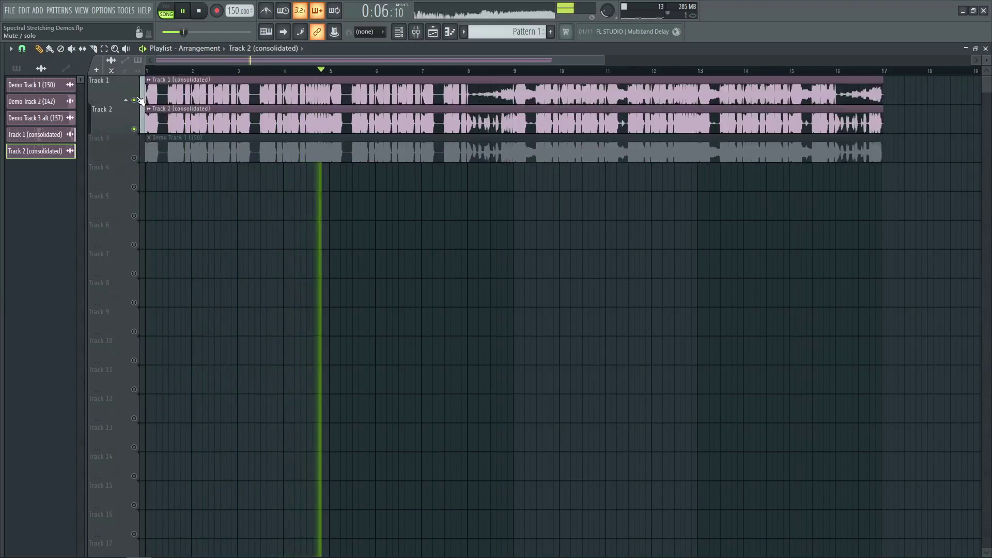
{"action": "left_click", "coordinate": [134, 158], "text": "ctrl"}
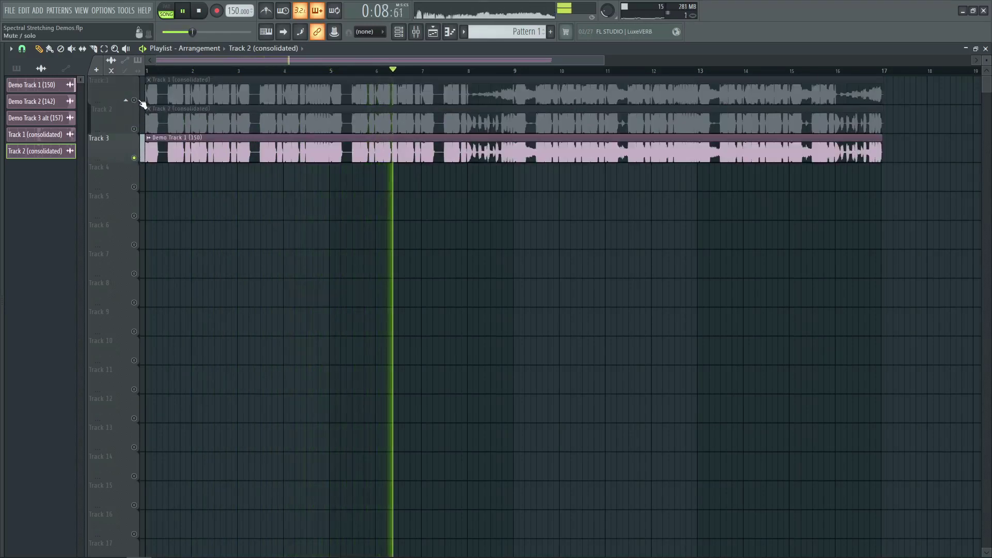
{"action": "left_click", "coordinate": [134, 100], "text": "ctrl"}
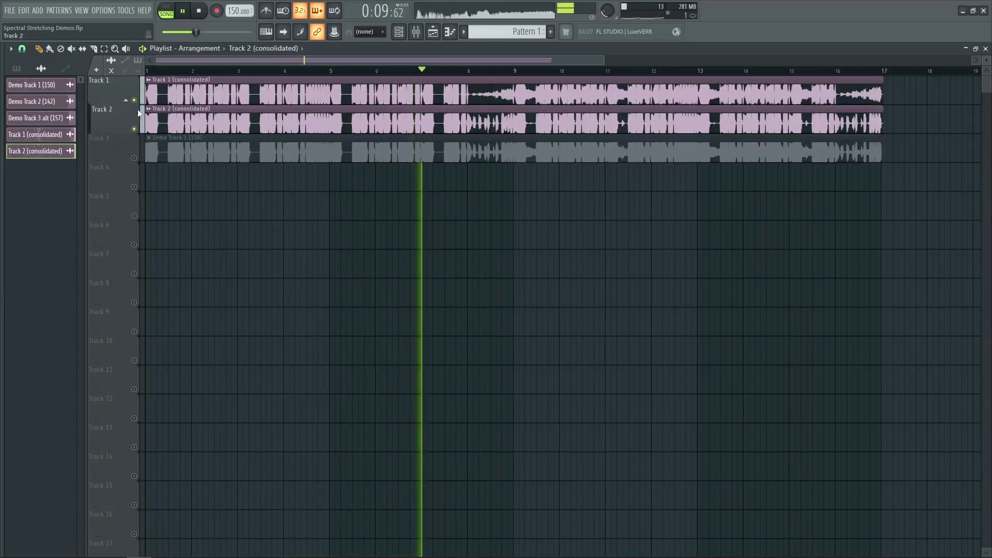
{"action": "left_click", "coordinate": [134, 157], "text": "ctrl"}
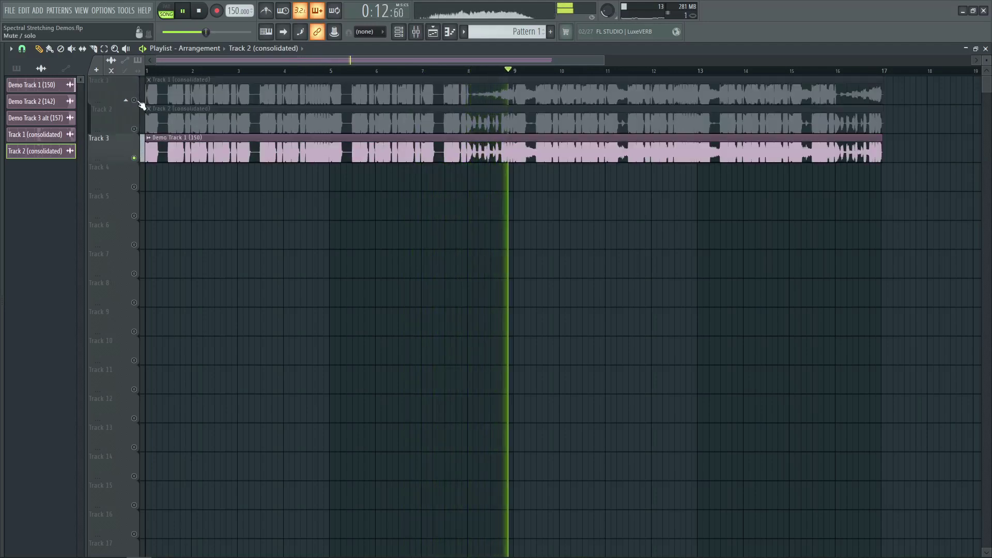
{"action": "left_click", "coordinate": [134, 99], "text": "ctrl"}
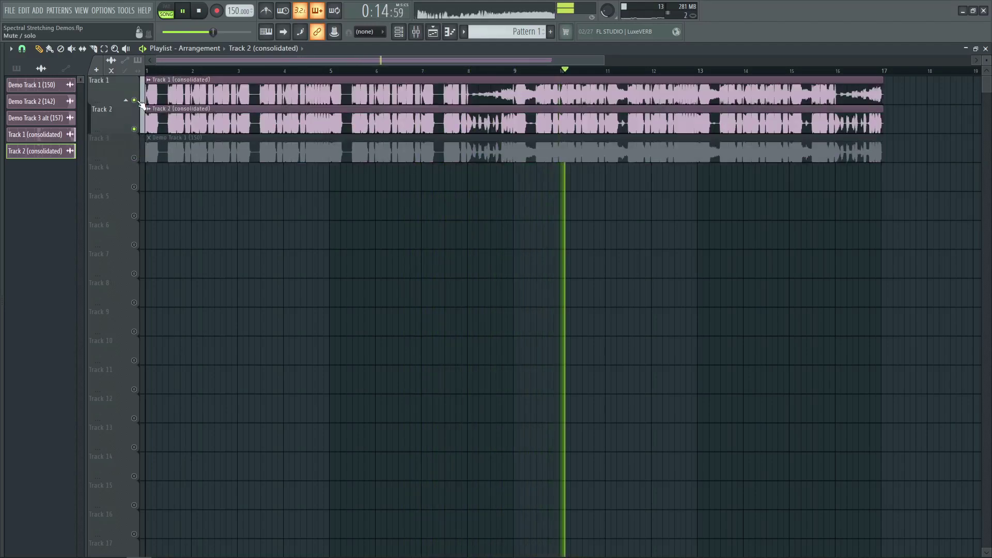
{"action": "left_click", "coordinate": [134, 157], "text": "ctrl"}
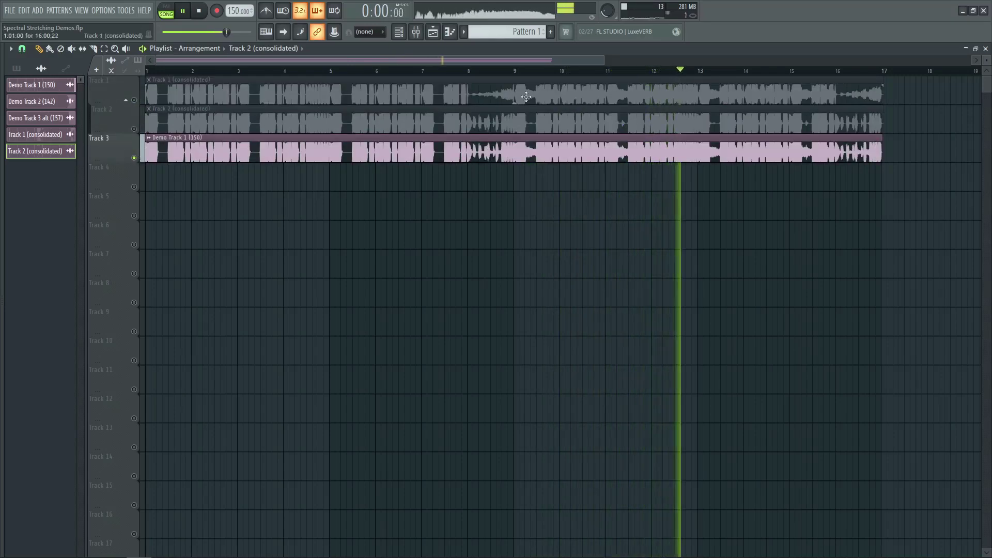
{"action": "key", "text": "space"}
Play from bar 9 with the Track 1 and 2 group soloed, repeat with Demo Track 1, and switch back to the group
{"action": "left_click", "coordinate": [508, 70]}
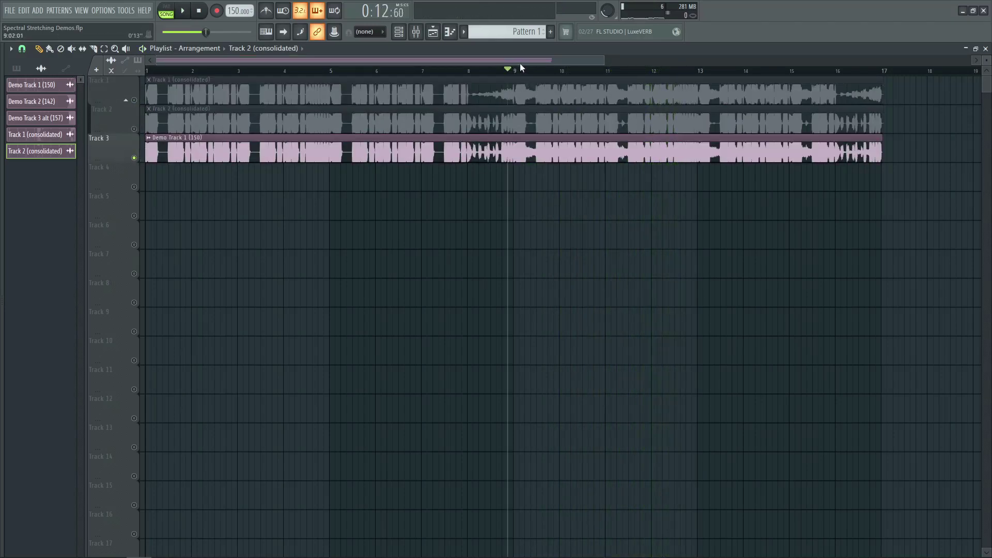
{"action": "left_click", "coordinate": [520, 69]}
{"action": "scroll", "coordinate": [548, 71], "scroll_direction": "up", "scroll_amount": 4}
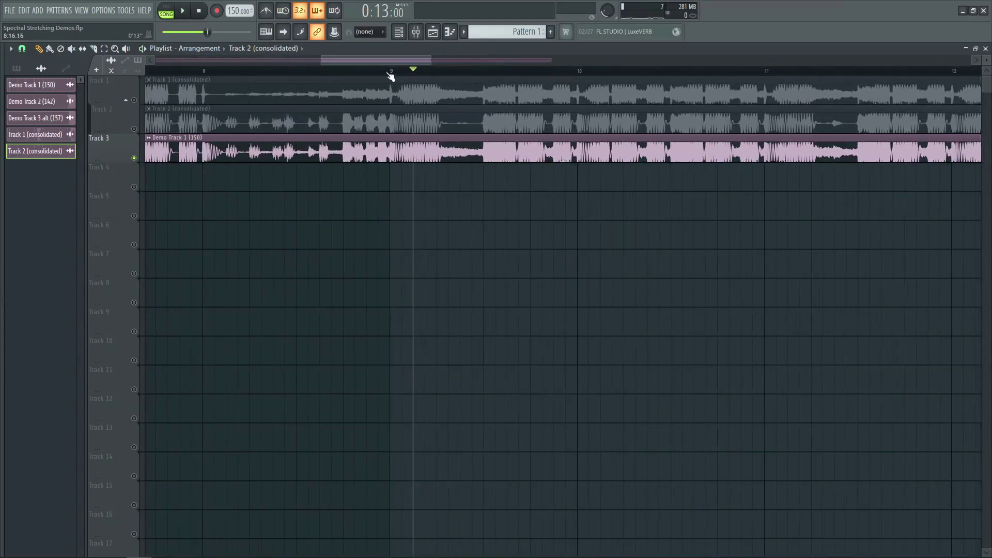
{"action": "scroll", "coordinate": [390, 76], "scroll_direction": "down", "scroll_amount": 2}
{"action": "left_click", "coordinate": [138, 141], "text": "ctrl"}
{"action": "key", "text": "space"}
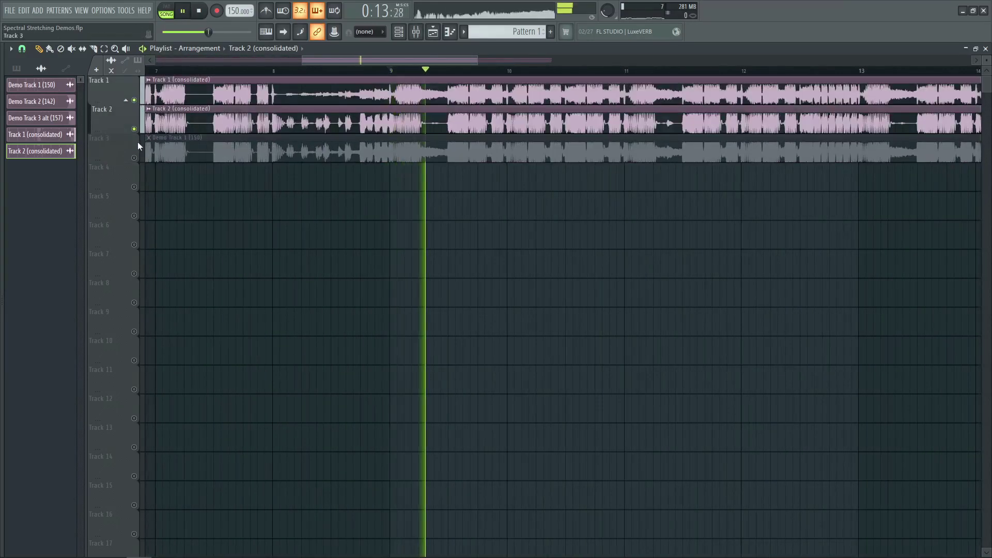
{"action": "key", "text": "space"}
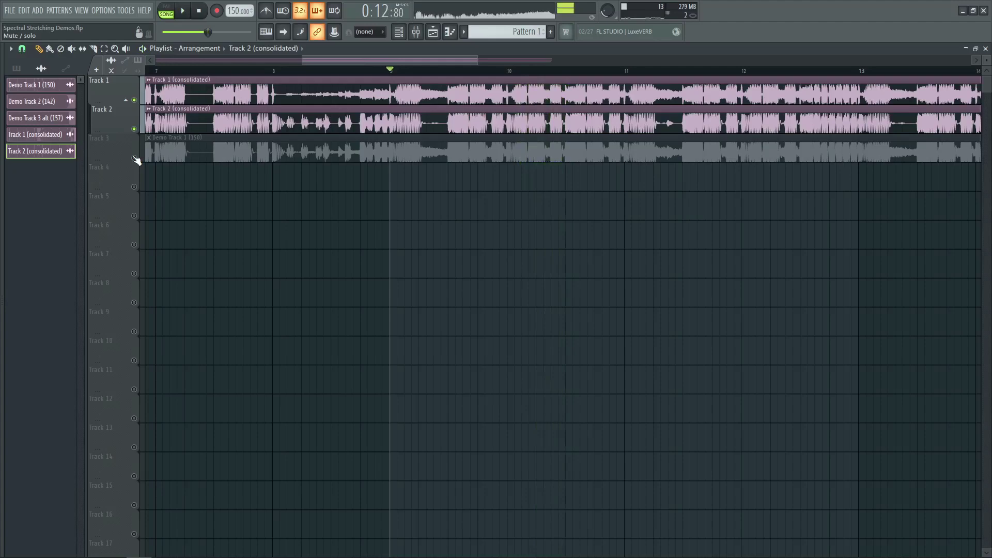
{"action": "left_click", "coordinate": [136, 159], "text": "ctrl"}
{"action": "key", "text": "space"}
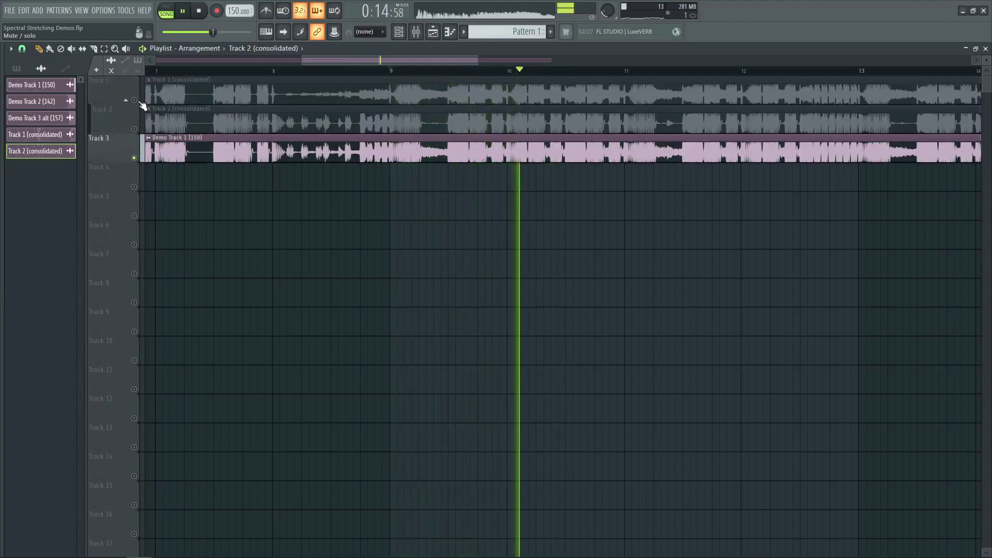
{"action": "left_click", "coordinate": [135, 158], "text": "ctrl"}
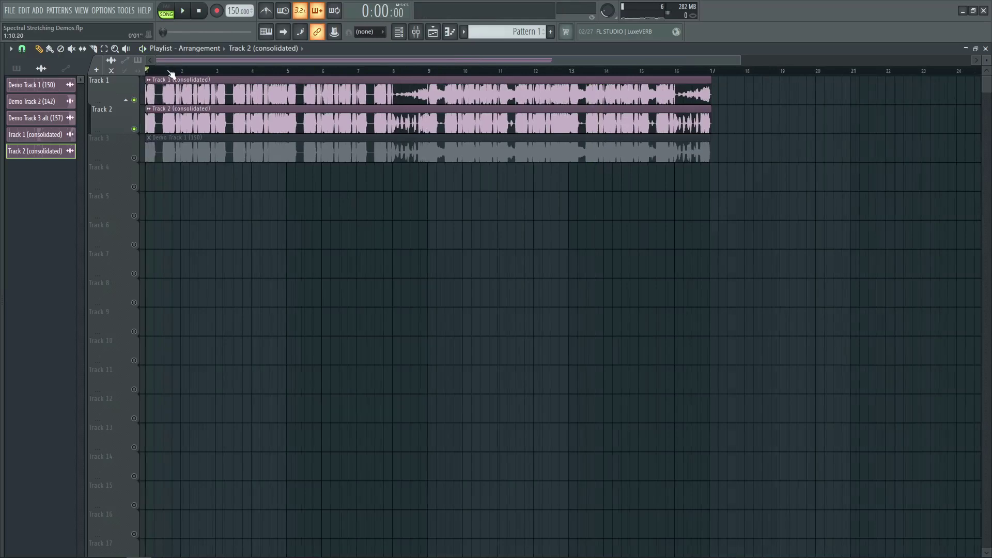
{"action": "scroll", "coordinate": [169, 62], "scroll_direction": "up", "scroll_amount": 5}
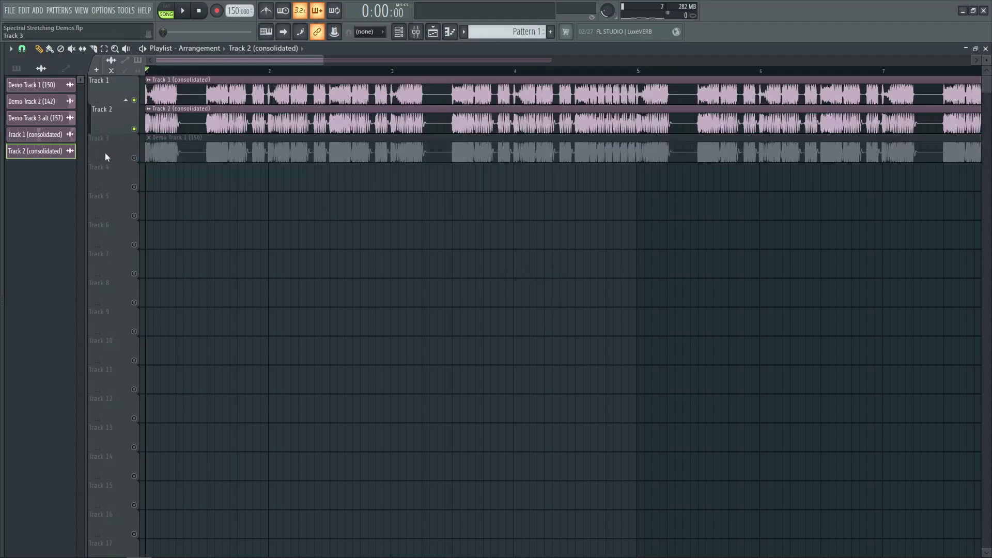
{"action": "scroll", "coordinate": [274, 257], "scroll_direction": "down", "scroll_amount": 3}
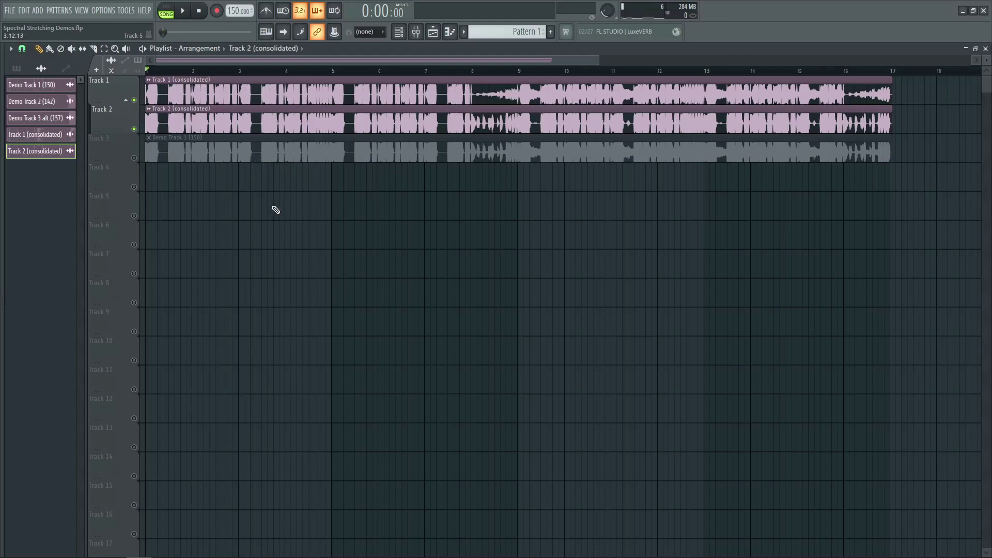
Solo Demo Track 1 and reset the formant shift in its channel settings
{"action": "right_click", "coordinate": [135, 157]}
{"action": "double_click", "coordinate": [221, 158]}
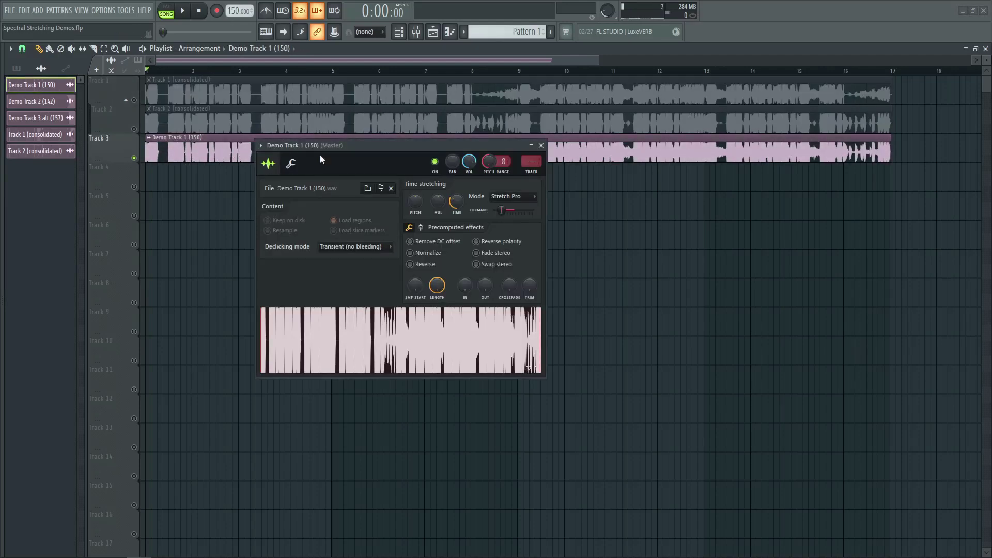
{"action": "right_click", "coordinate": [504, 213]}
{"action": "left_click", "coordinate": [516, 215]}
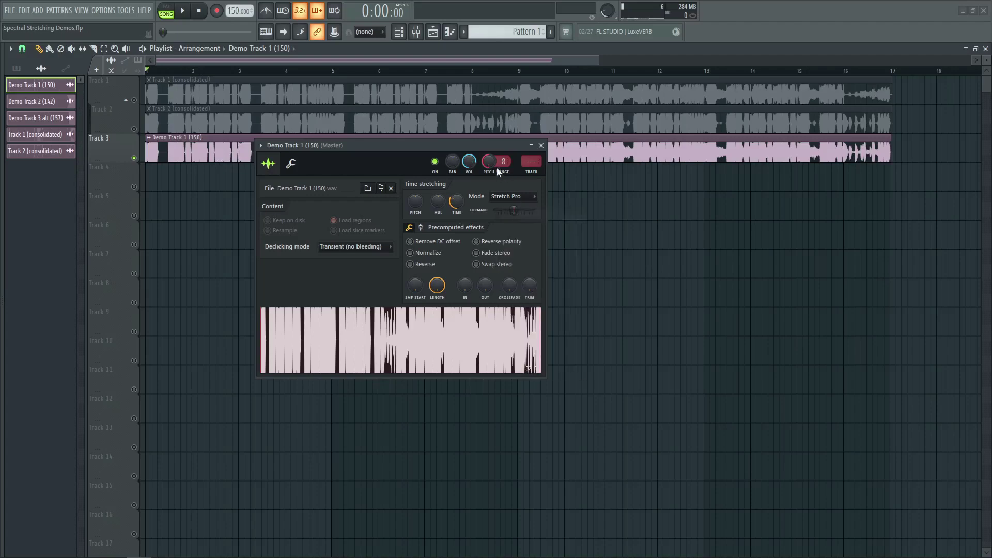
{"action": "left_click", "coordinate": [541, 145]}
Reset the formant shift and the pitch of Track 2 (consolidated) in its channel settings
{"action": "double_click", "coordinate": [516, 122]}
{"action": "right_click", "coordinate": [556, 228]}
{"action": "left_click", "coordinate": [568, 236]}
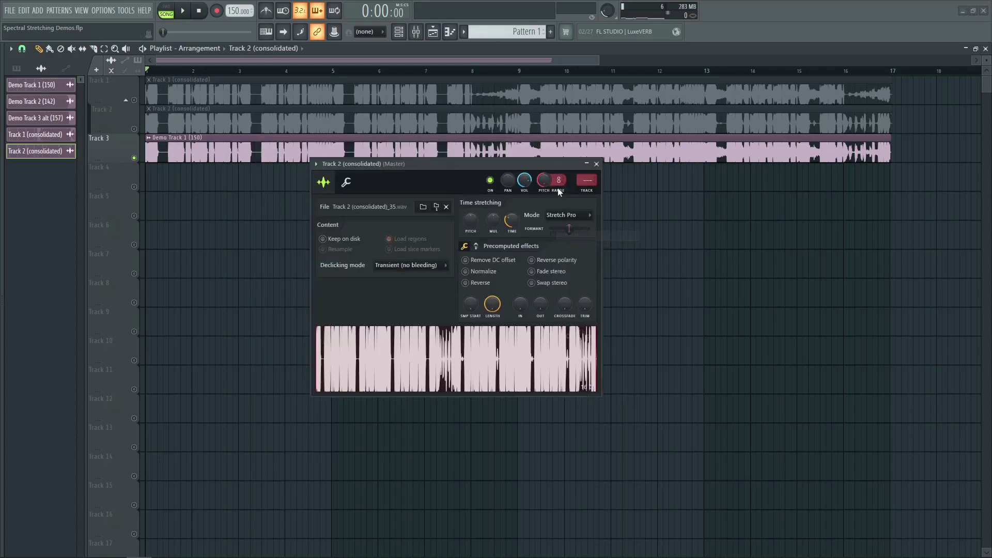
{"action": "right_click", "coordinate": [549, 184]}
{"action": "left_click", "coordinate": [584, 187]}
{"action": "left_click", "coordinate": [596, 164]}
Solo Track 1 and set the time stretch of its consolidated clip to the project tempo
{"action": "left_click", "coordinate": [186, 93]}
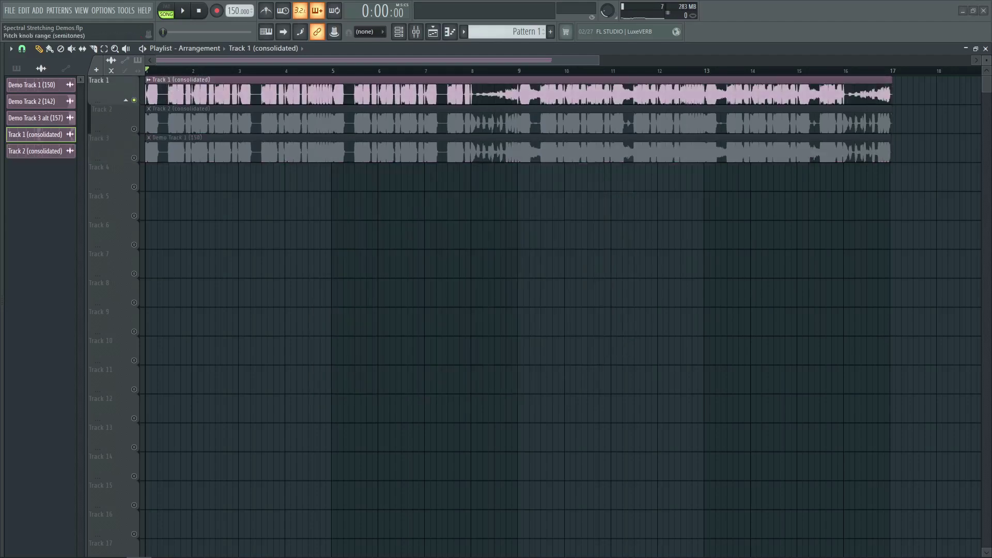
{"action": "double_click", "coordinate": [532, 92]}
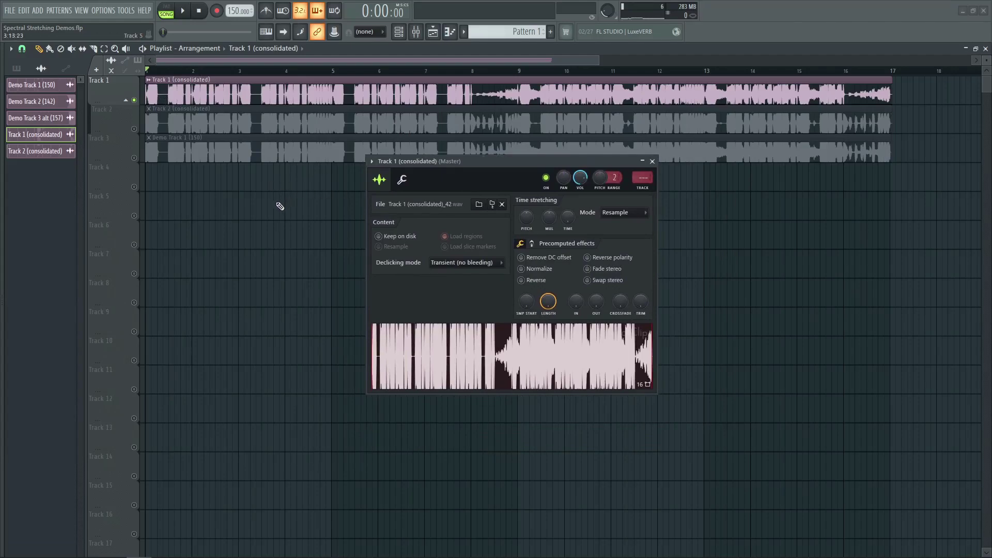
{"action": "right_click", "coordinate": [569, 211]}
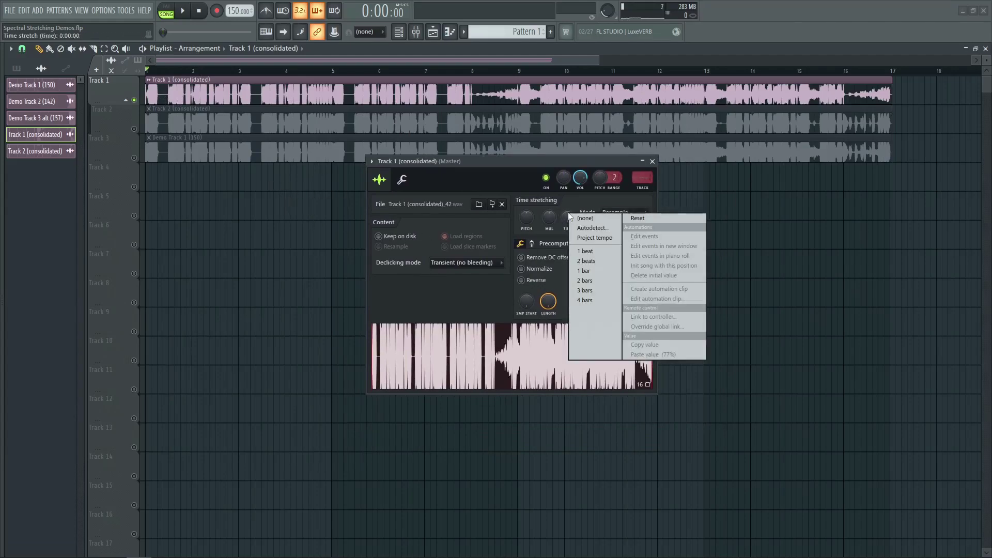
{"action": "left_click", "coordinate": [575, 238]}
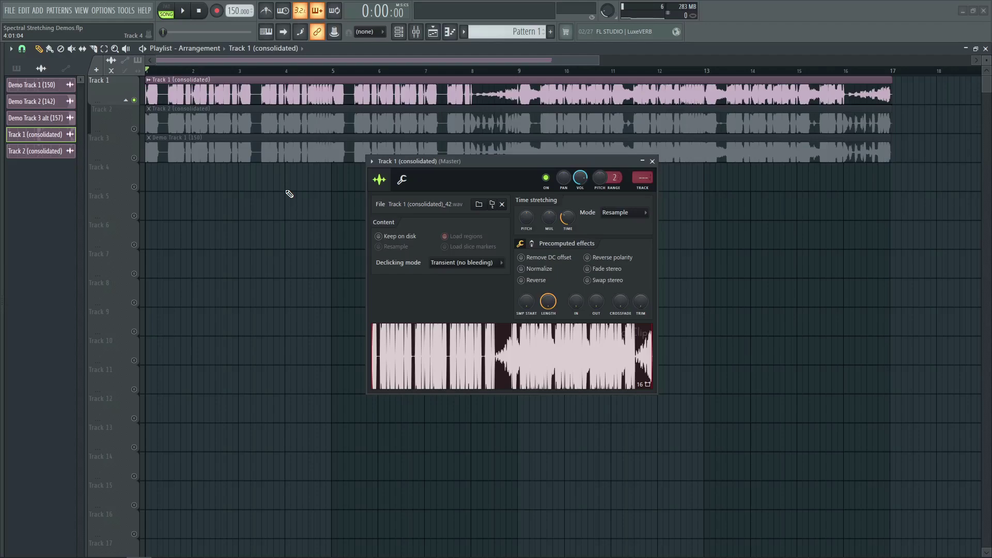
{"action": "left_click", "coordinate": [652, 161]}
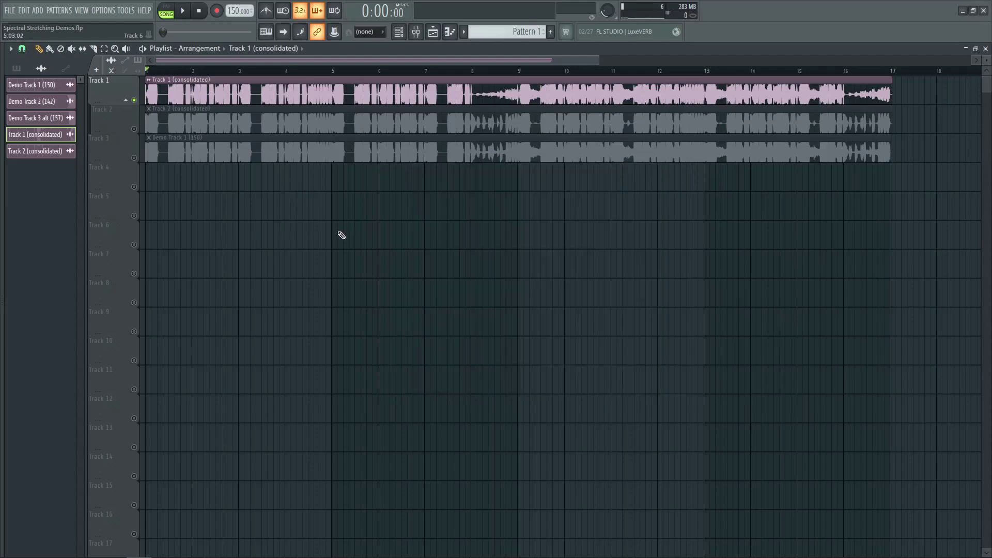
Solo Demo Track 1 and set the project tempo to 190 BPM
{"action": "right_click", "coordinate": [135, 157]}
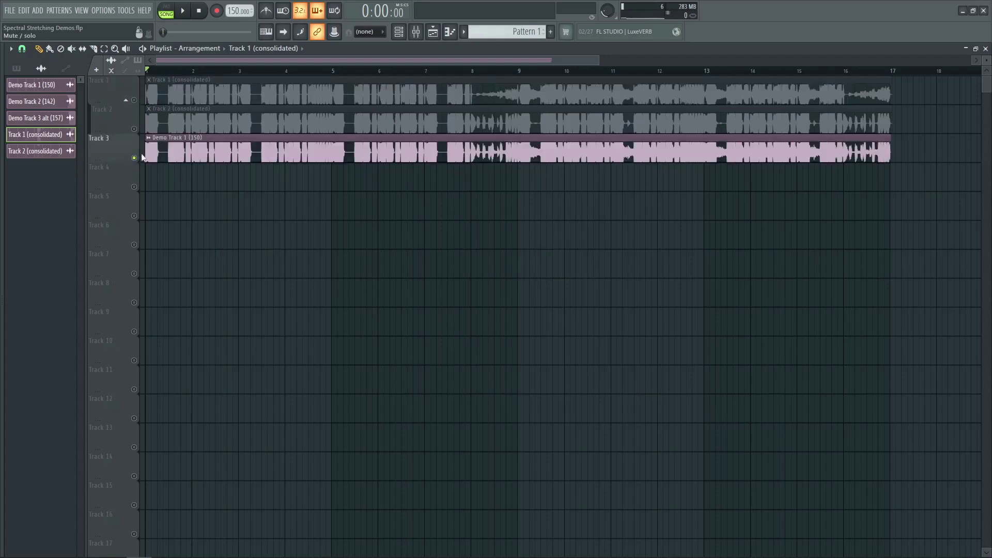
{"action": "right_click", "coordinate": [232, 16]}
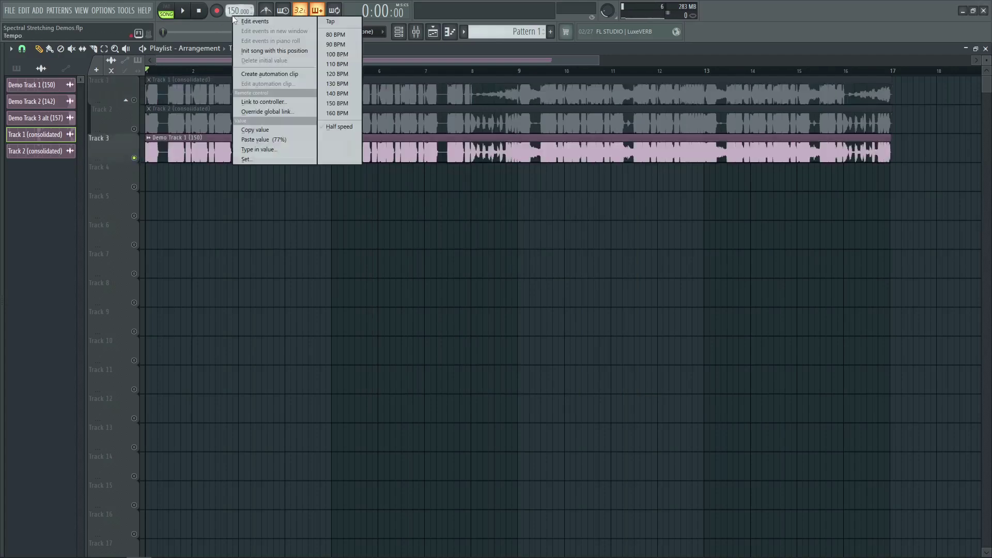
{"action": "left_click", "coordinate": [234, 17]}
{"action": "type", "text": "190"}
{"action": "key", "text": "Return"}
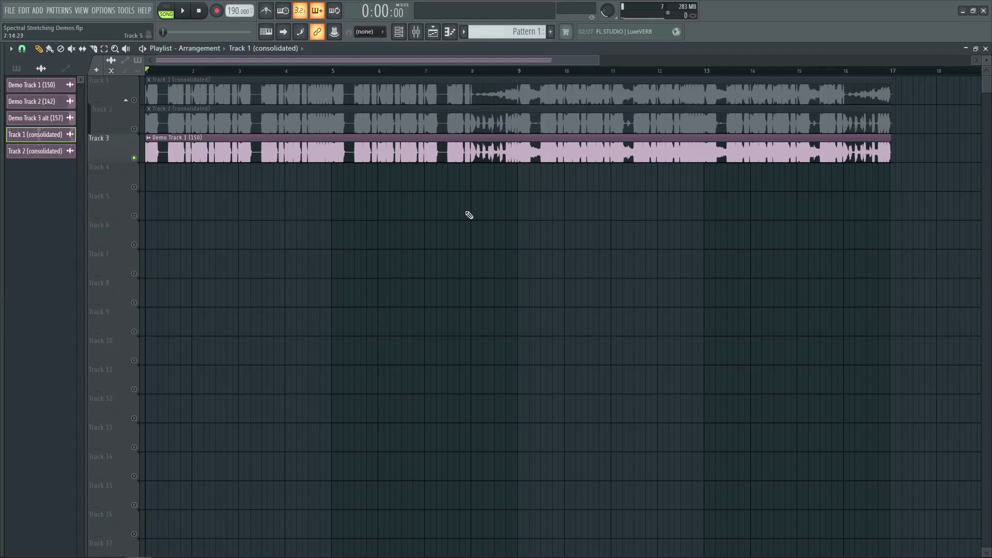
Play Demo Track 1 on its own at 190 BPM, and solo the grouped Track 1 and Track 2 for playback from the start
{"action": "key", "text": "space"}
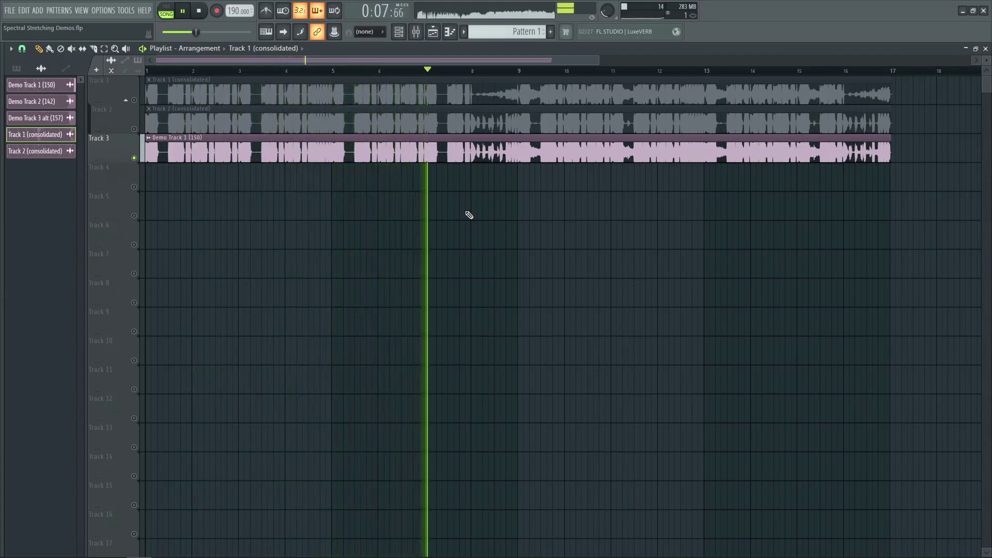
{"action": "key", "text": "space"}
{"action": "right_click", "coordinate": [135, 101]}
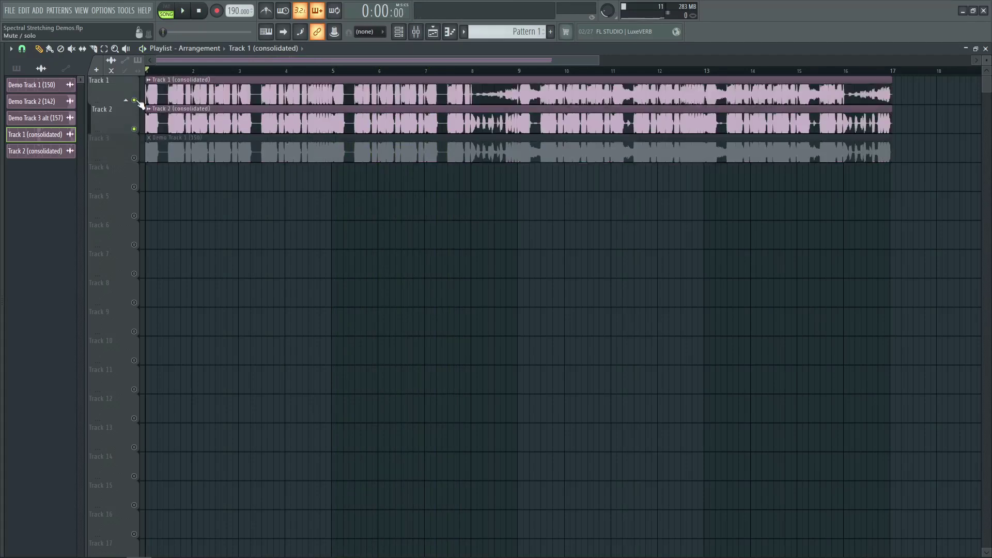
{"action": "key", "text": "space"}
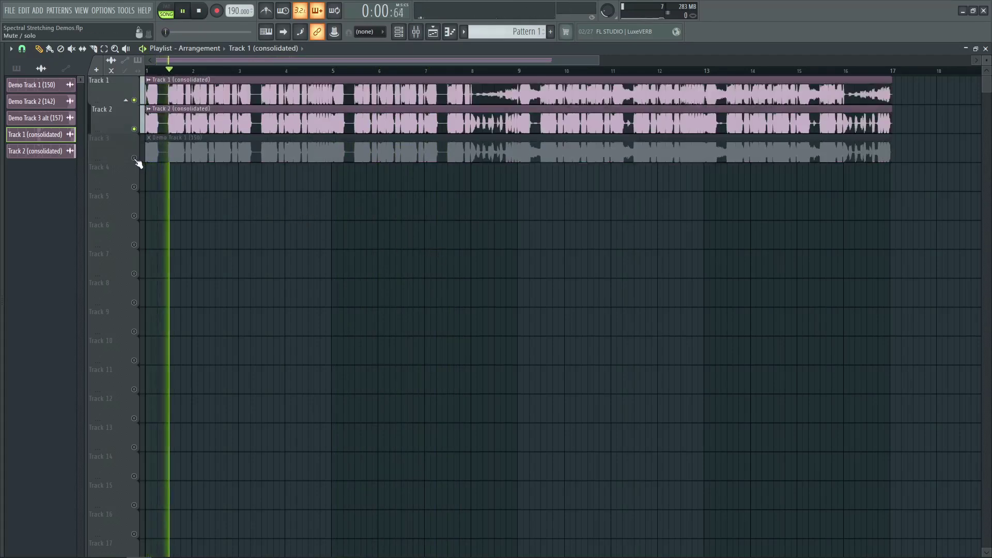
Compare Demo Track 1 with the split tracks by alternating the solo between them during playback, ending with the split tracks soloed and playback stopped
{"action": "right_click", "coordinate": [134, 158]}
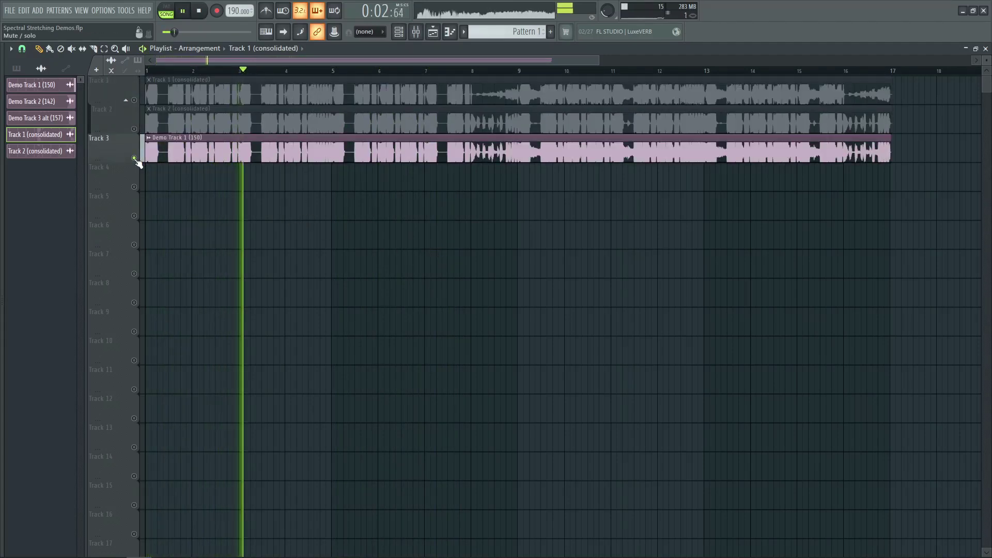
{"action": "left_click", "coordinate": [134, 158]}
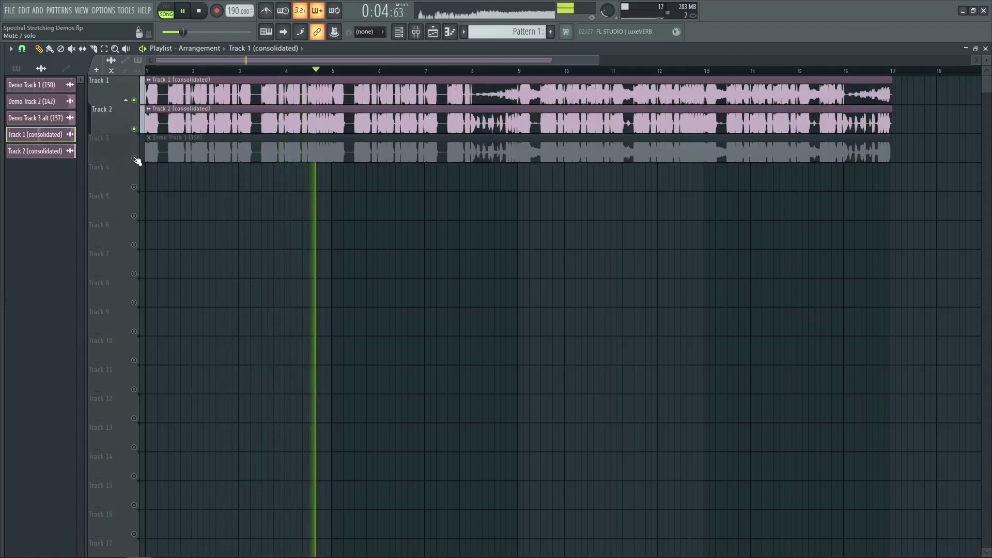
{"action": "right_click", "coordinate": [135, 158]}
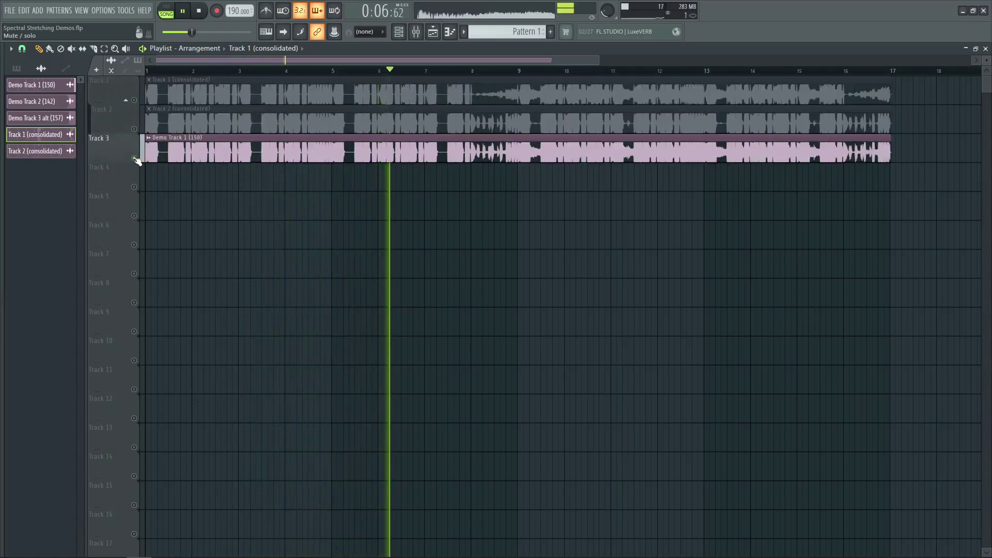
{"action": "right_click", "coordinate": [140, 102]}
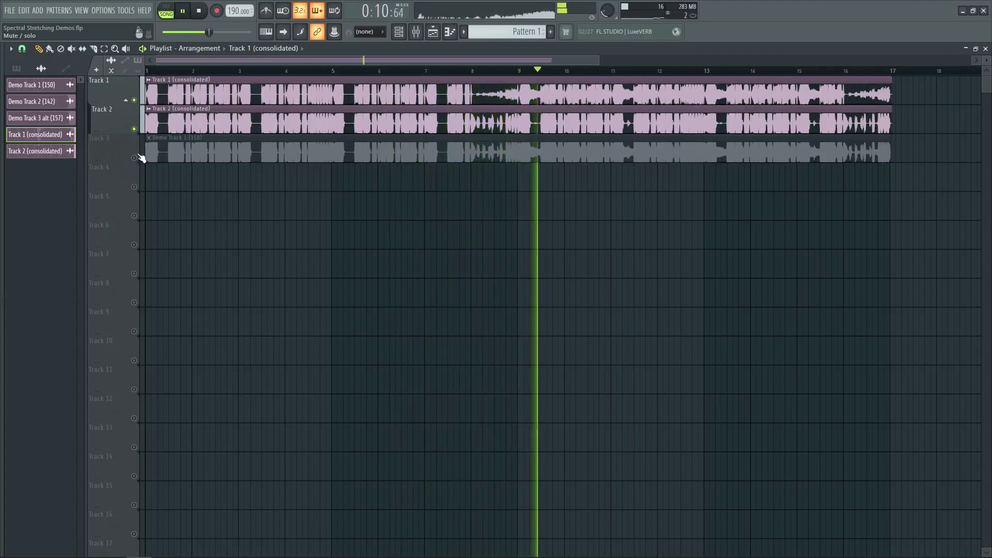
{"action": "right_click", "coordinate": [137, 157]}
{"action": "right_click", "coordinate": [138, 102]}
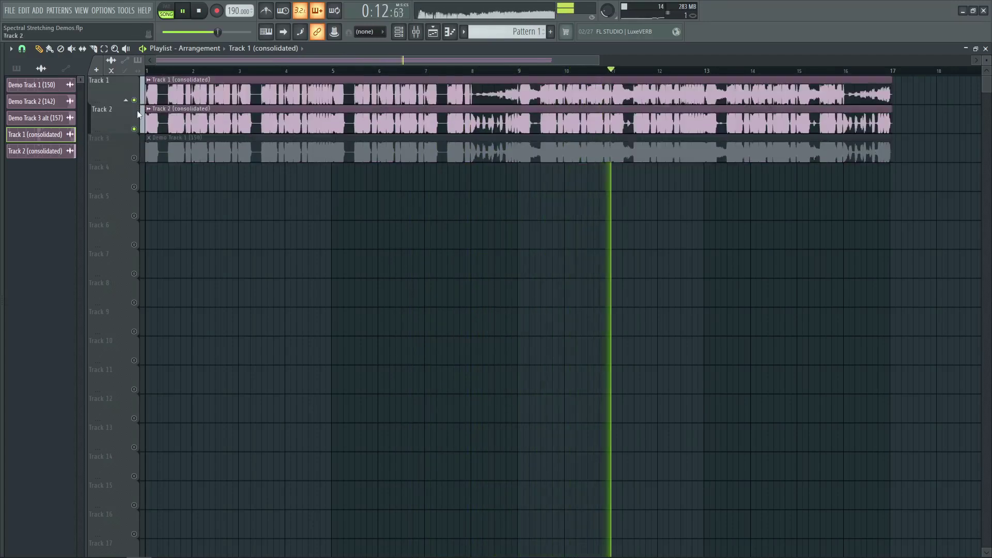
{"action": "right_click", "coordinate": [138, 158]}
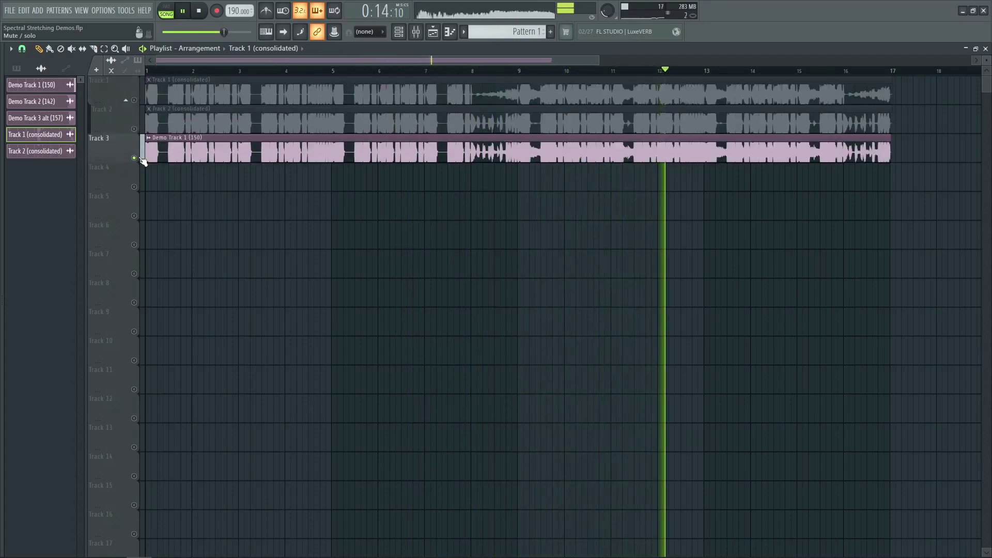
{"action": "right_click", "coordinate": [138, 103]}
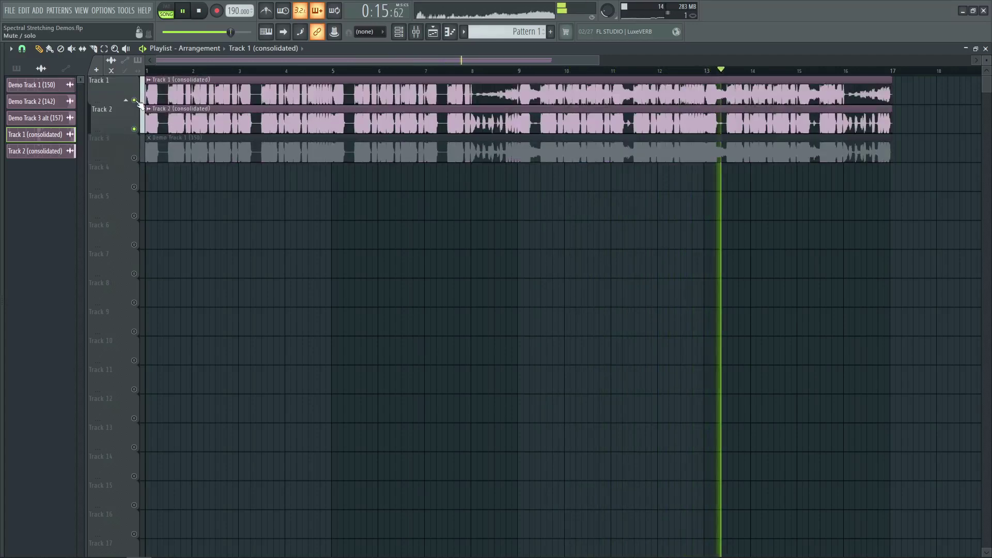
{"action": "right_click", "coordinate": [136, 160]}
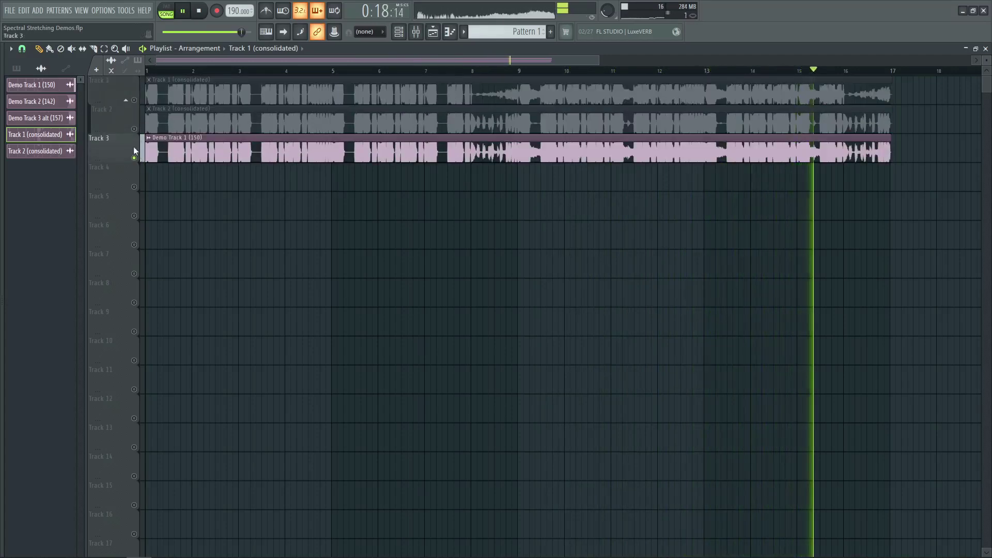
{"action": "right_click", "coordinate": [137, 101]}
{"action": "key", "text": "space"}
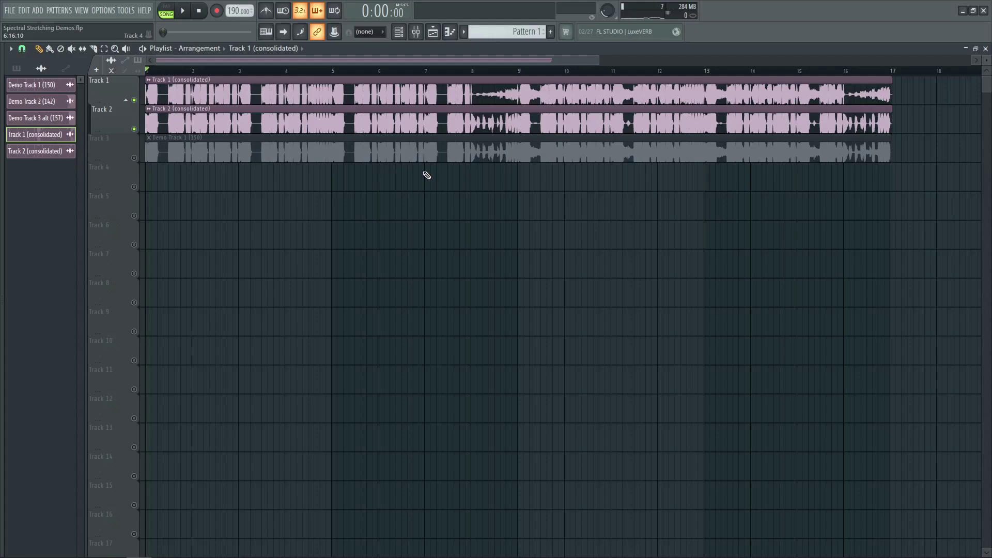
Replay the opening bars from Demo Track 1, switching the solo to the split tracks and back, and stop with Demo Track 1 soloed
{"action": "left_click", "coordinate": [135, 158], "text": "ctrl"}
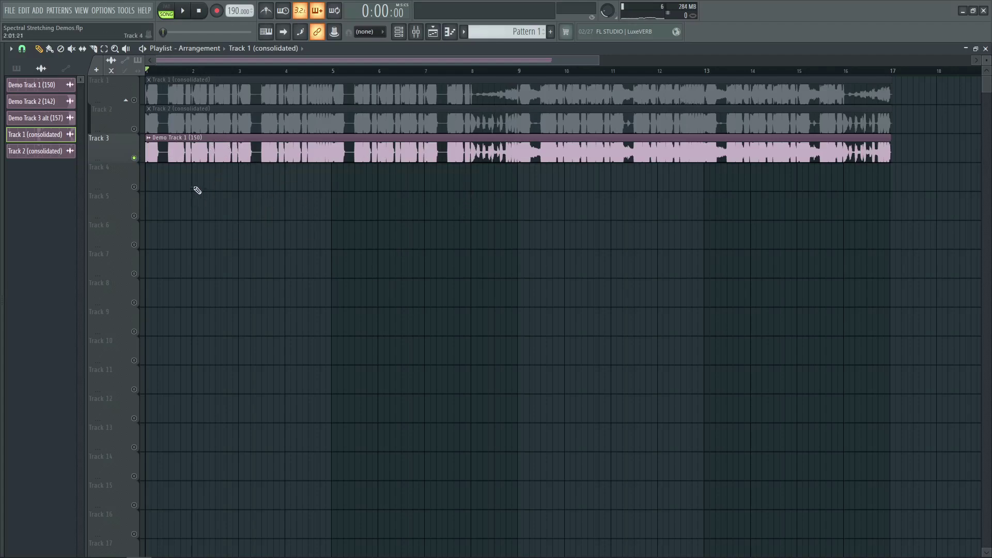
{"action": "key", "text": "space"}
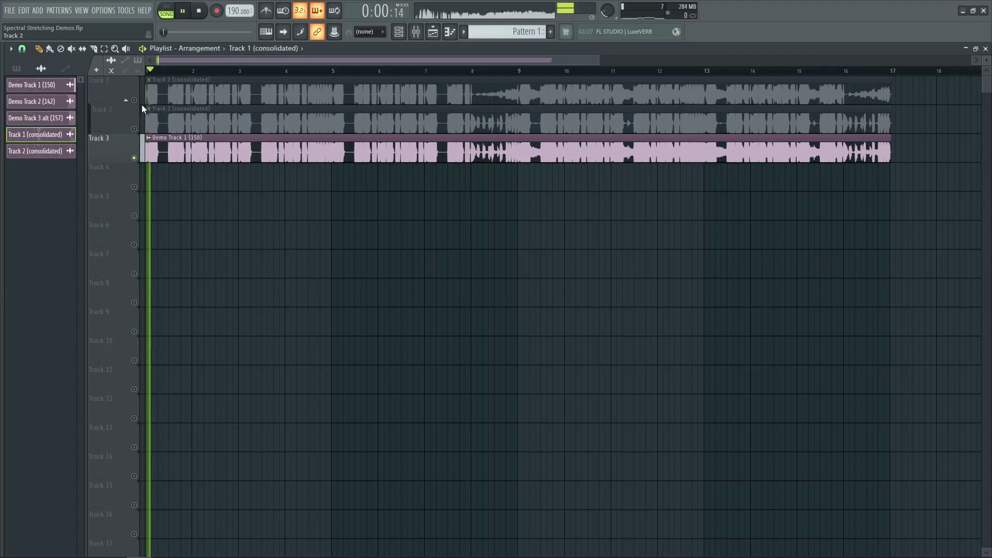
{"action": "left_click", "coordinate": [134, 157], "text": "ctrl"}
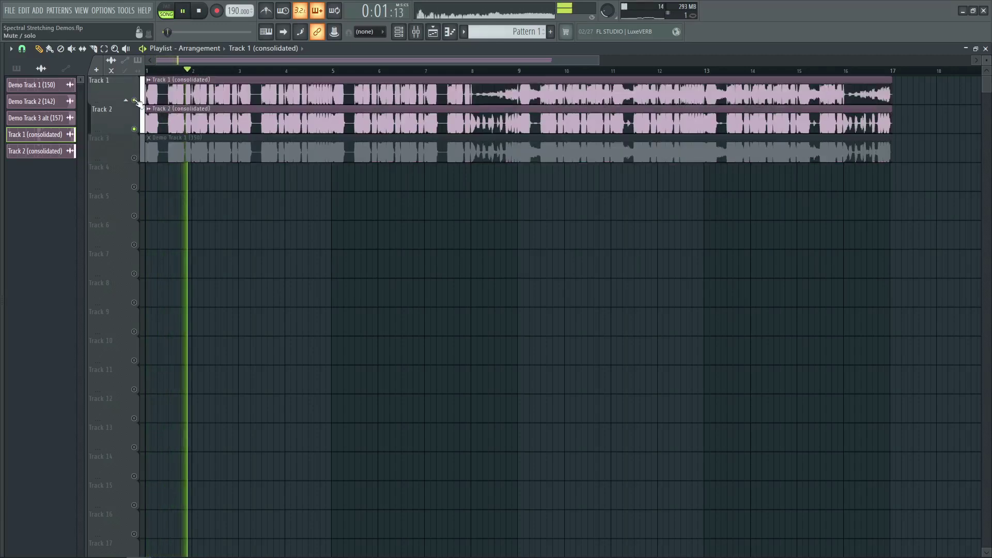
{"action": "left_click", "coordinate": [135, 157], "text": "ctrl"}
{"action": "left_click", "coordinate": [134, 100], "text": "ctrl"}
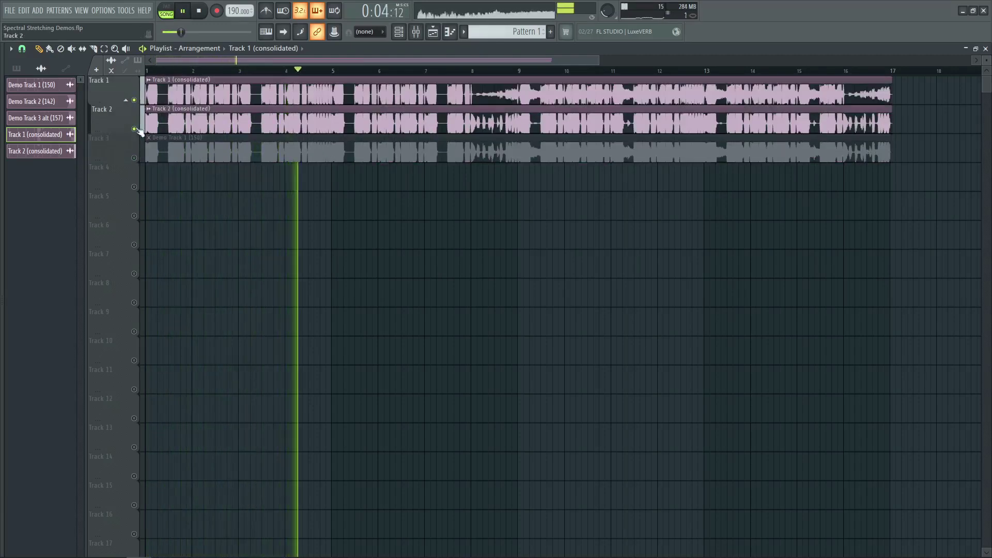
{"action": "left_click", "coordinate": [134, 158], "text": "ctrl"}
{"action": "key", "text": "space"}
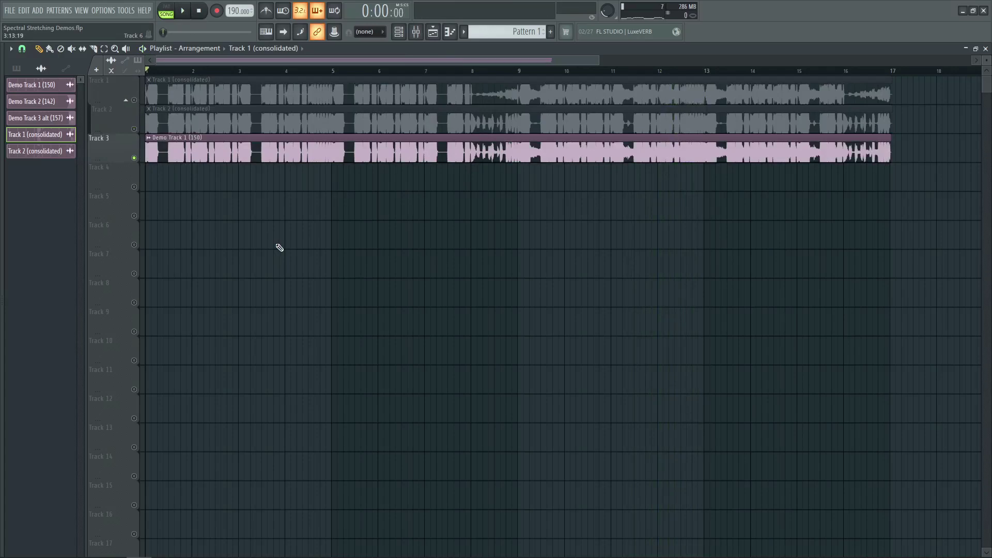
Set the project tempo to 110 BPM
{"action": "right_click", "coordinate": [239, 11]}
{"action": "left_click", "coordinate": [238, 15]}
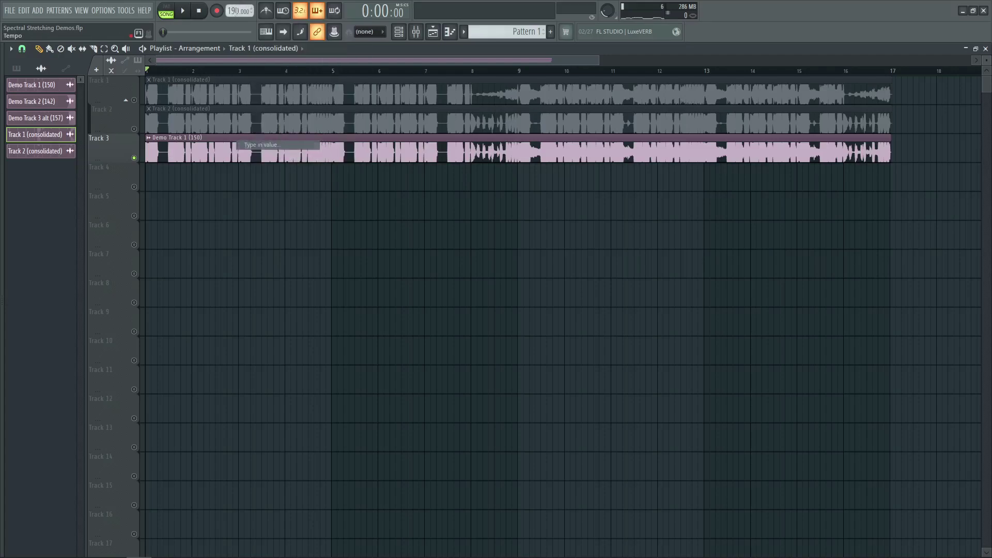
{"action": "type", "text": "110"}
{"action": "key", "text": "Return"}
Play Demo Track 1 alone at the slower tempo, and play the soloed split tracks from the start for comparison
{"action": "key", "text": "space"}
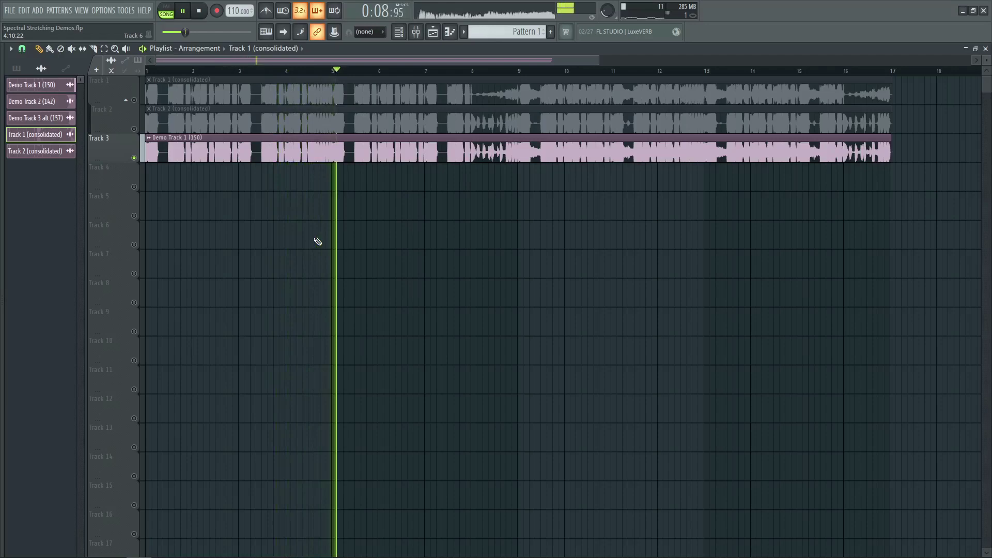
{"action": "key", "text": "space"}
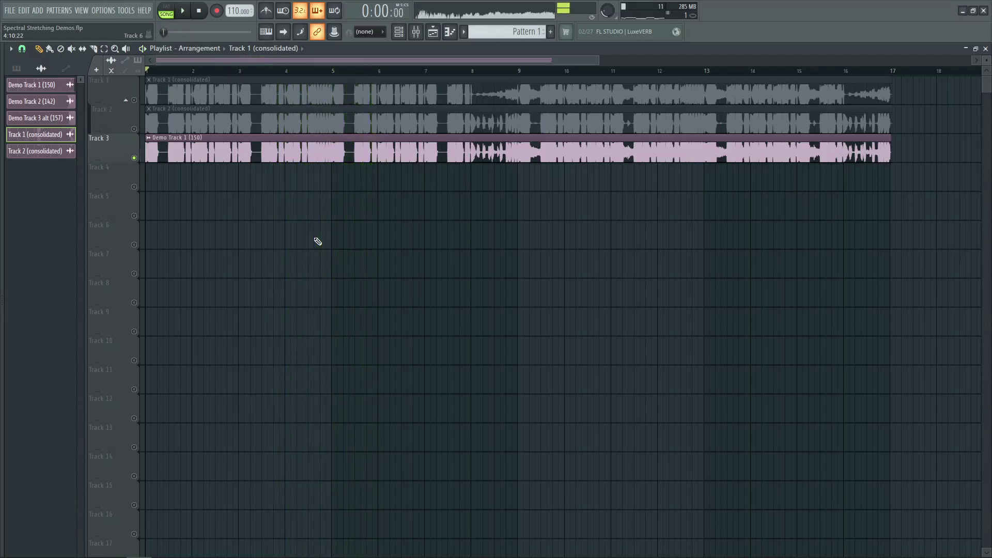
{"action": "right_click", "coordinate": [136, 100]}
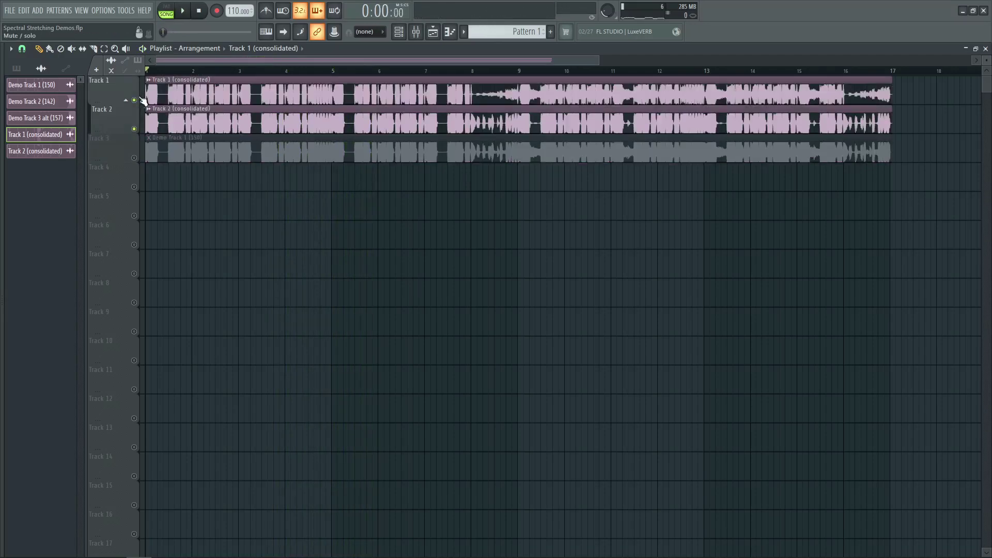
{"action": "key", "text": "space"}
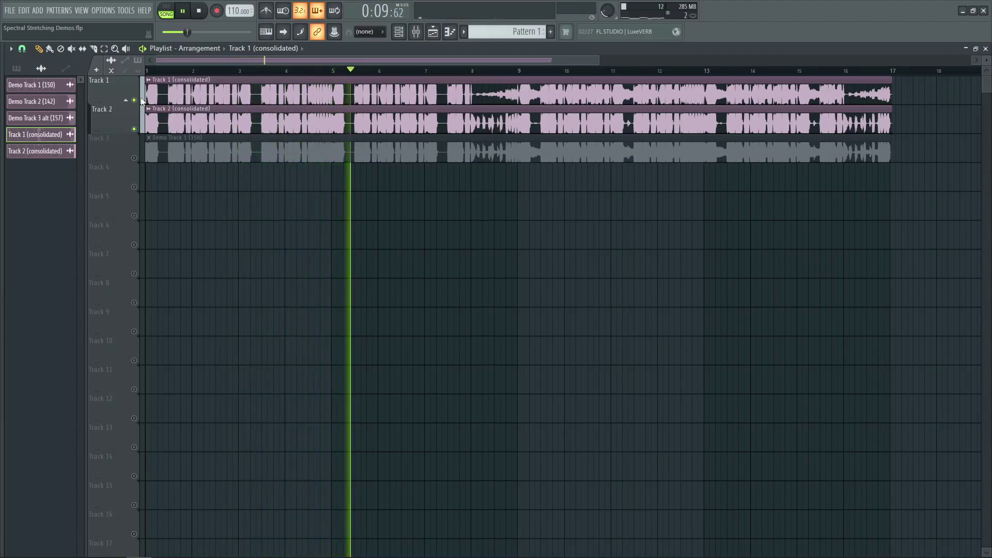
Jump playback to just after bar 8, solo Demo Track 1 briefly, return to the split tracks and stop playback
{"action": "left_click", "coordinate": [480, 72]}
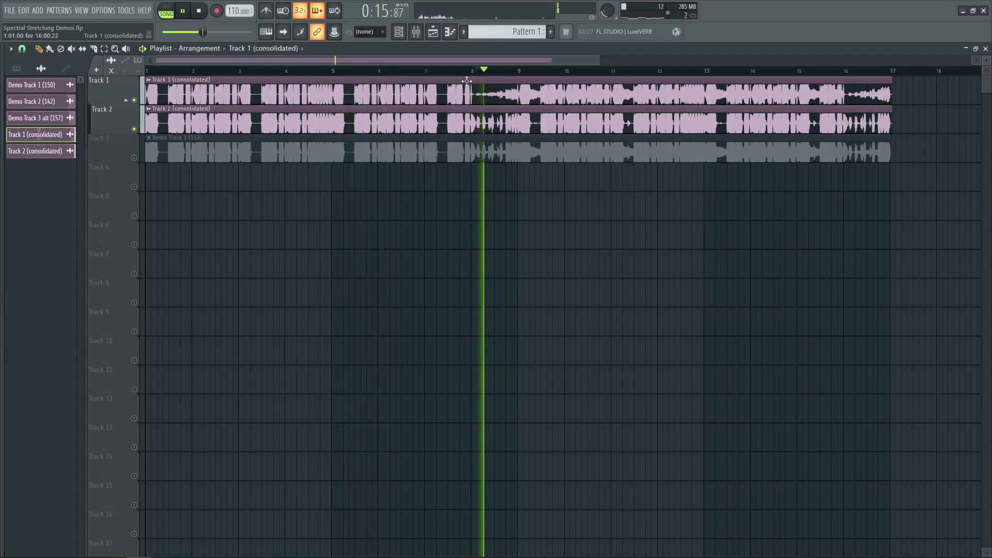
{"action": "right_click", "coordinate": [134, 158]}
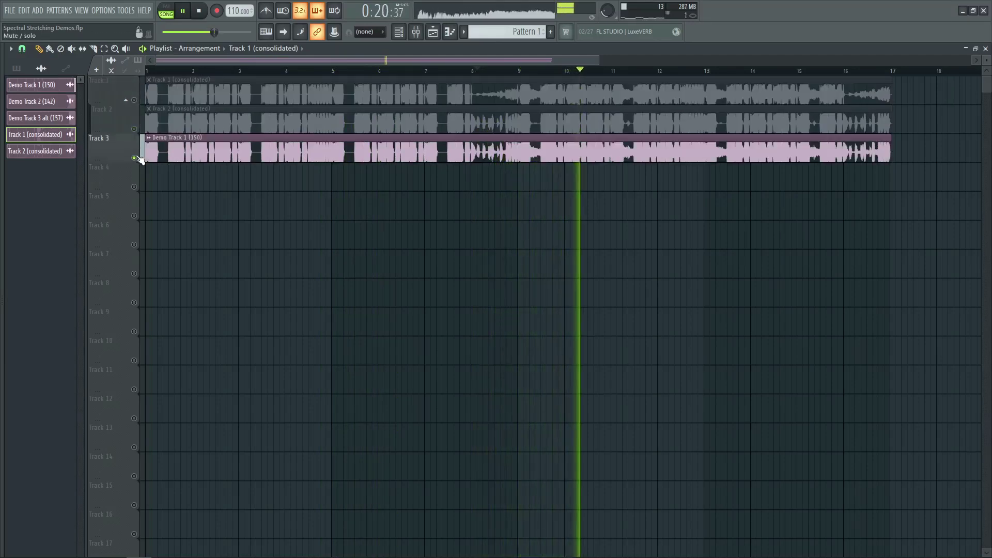
{"action": "right_click", "coordinate": [135, 100]}
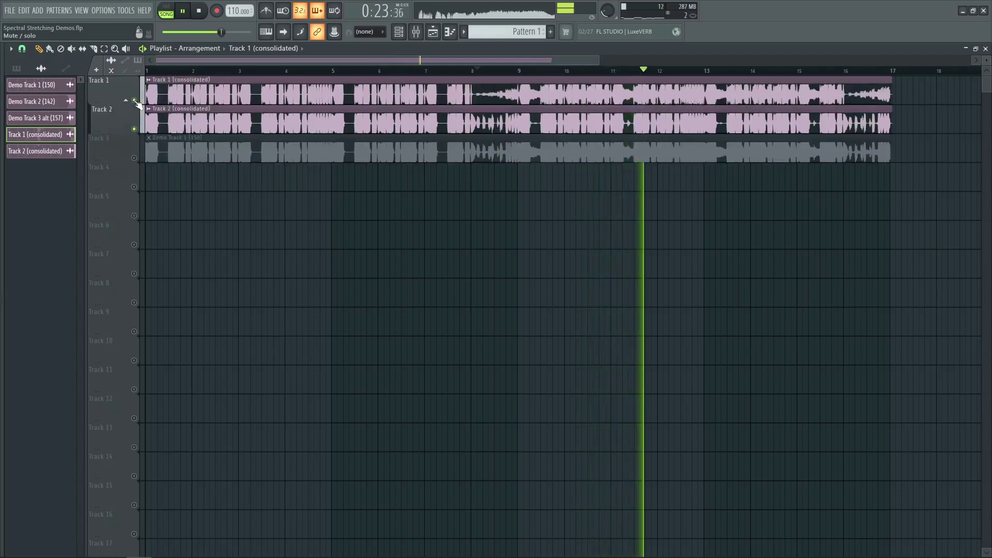
{"action": "key", "text": "space"}
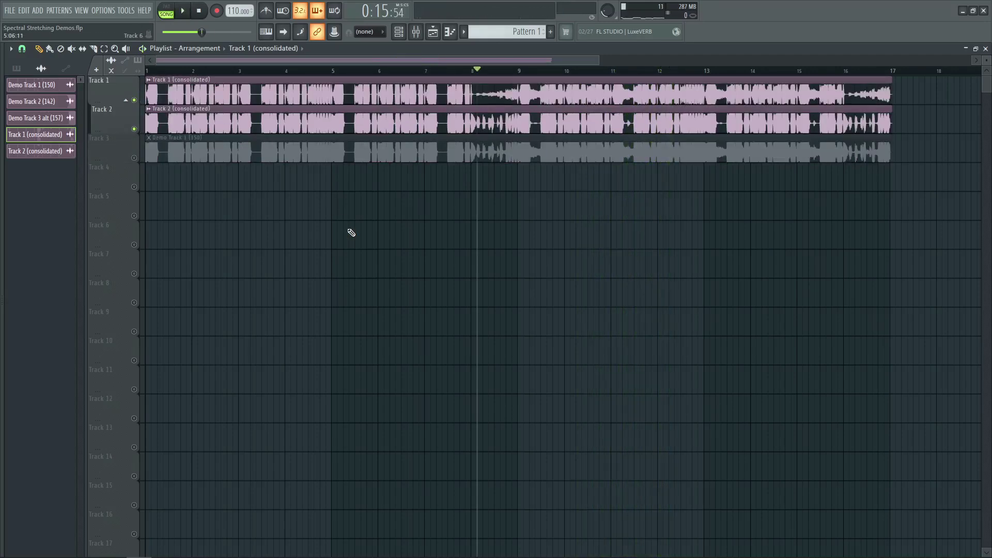
Play from just after bar 9, alternating the solo between the split tracks and Demo Track 1, and stop with Demo Track 1 soloed
{"action": "left_click", "coordinate": [524, 71]}
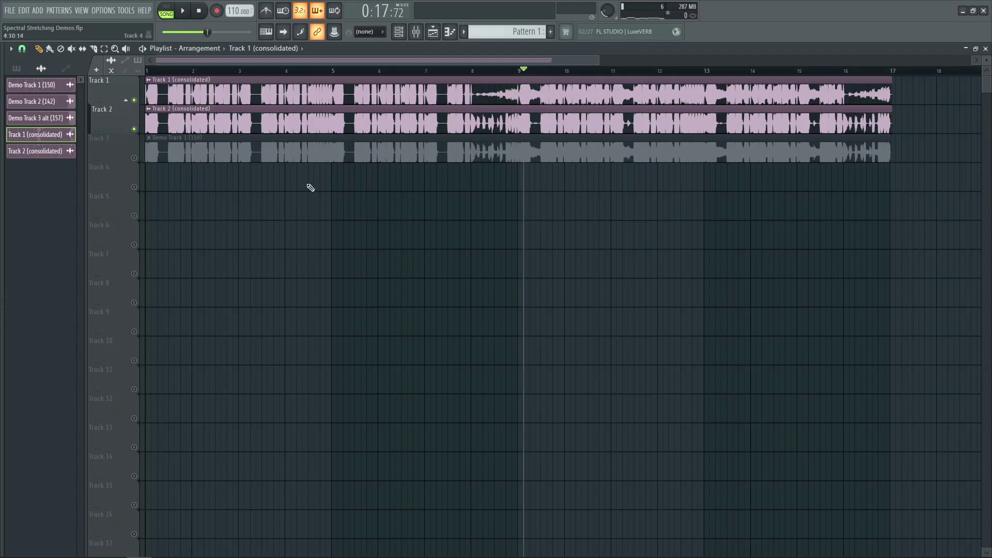
{"action": "key", "text": "space"}
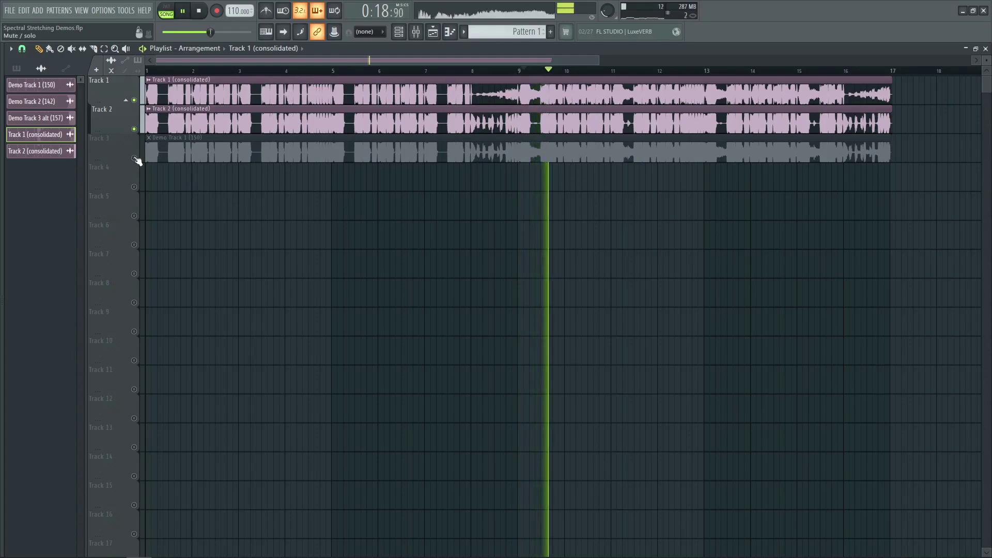
{"action": "right_click", "coordinate": [135, 158]}
{"action": "left_click", "coordinate": [134, 100]}
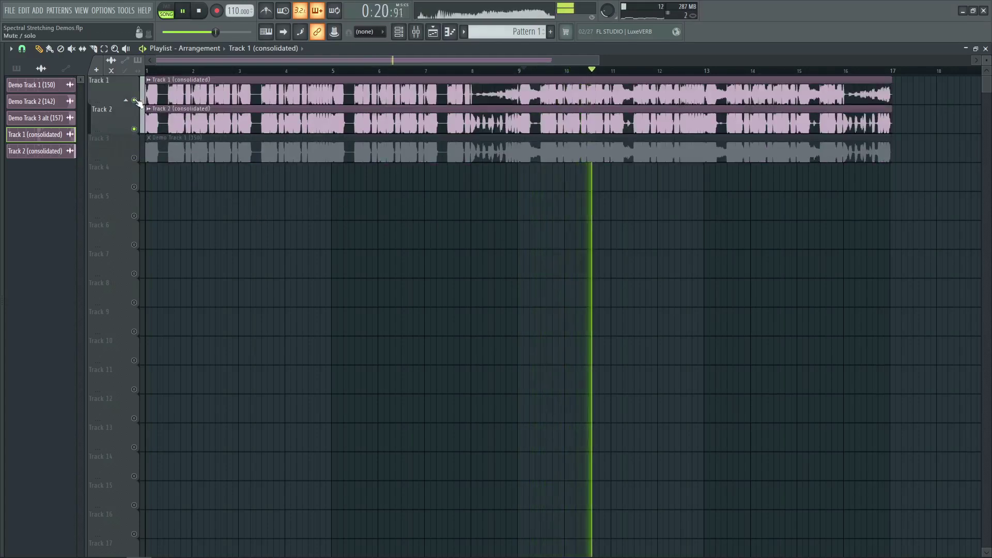
{"action": "right_click", "coordinate": [135, 158]}
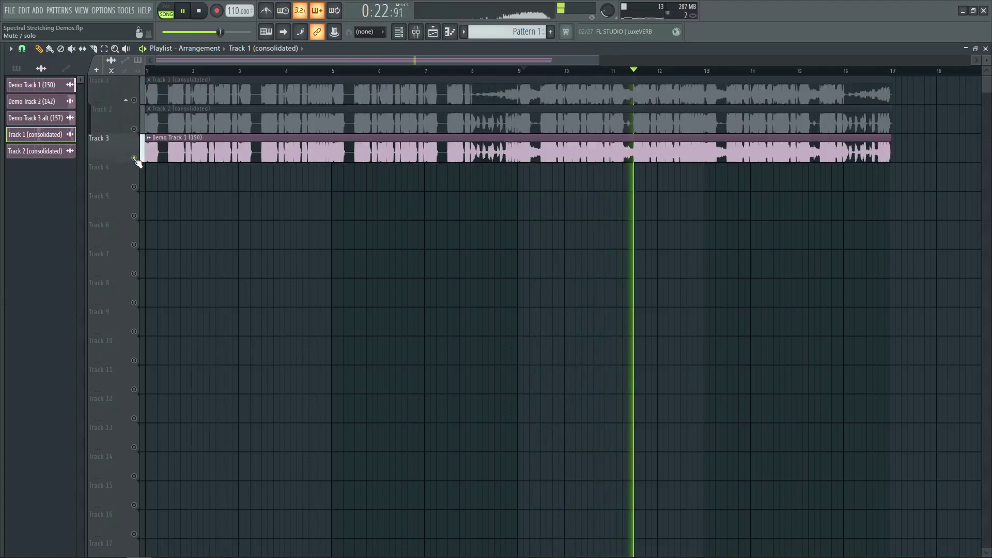
{"action": "left_click", "coordinate": [134, 100]}
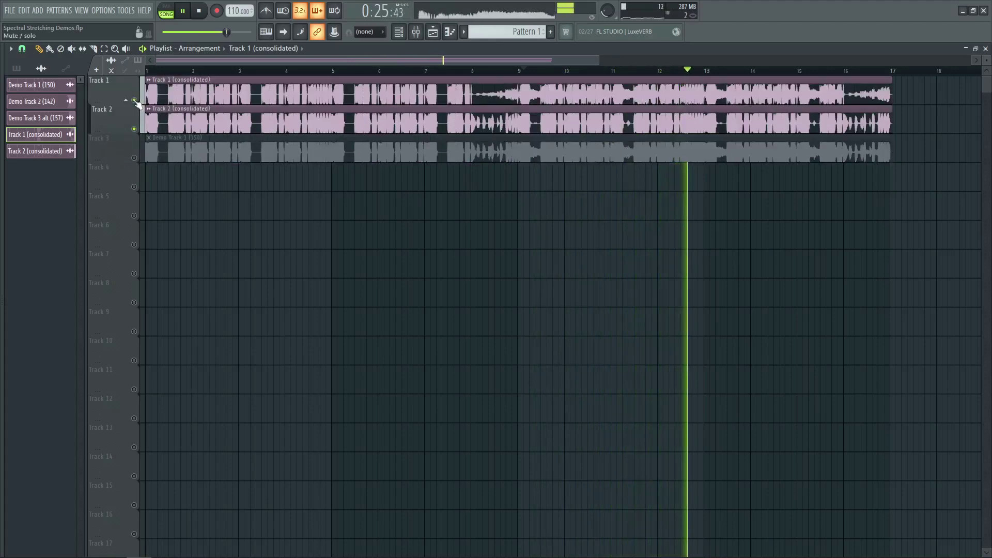
{"action": "right_click", "coordinate": [135, 159]}
{"action": "key", "text": "space"}
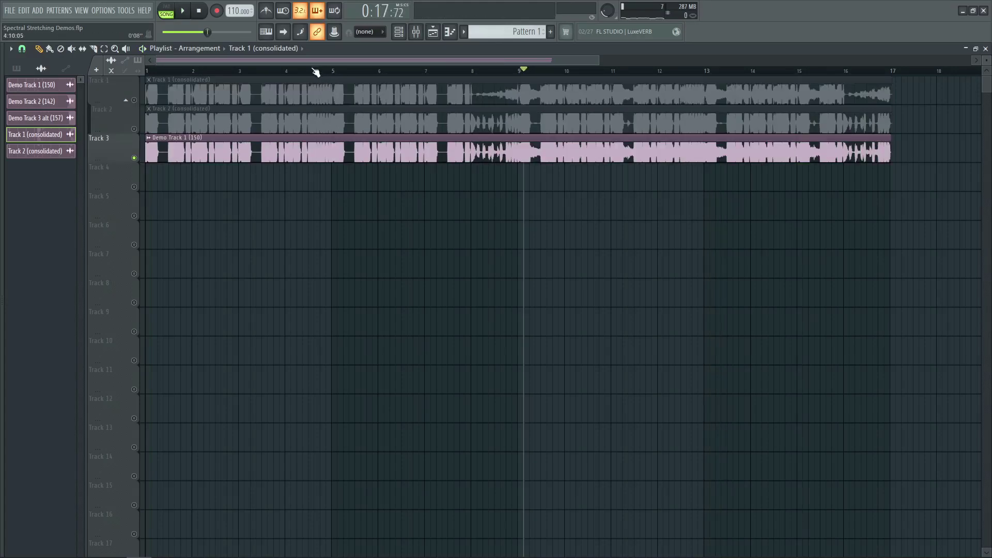
Return the playhead to the start of the arrangement and inspect the clip waveforms around bar 5 up close
{"action": "left_click", "coordinate": [322, 70]}
{"action": "scroll", "coordinate": [322, 71], "scroll_direction": "up", "scroll_amount": 6}
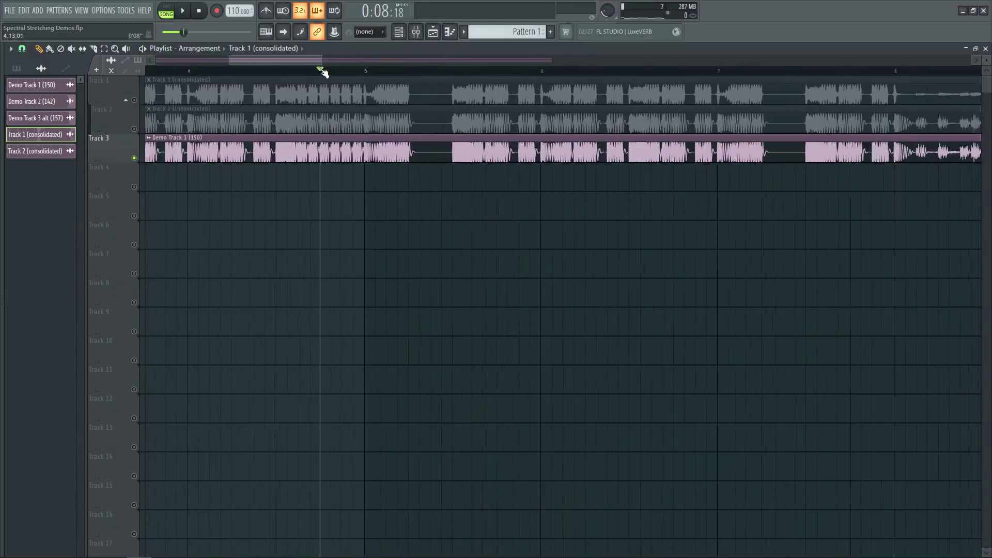
{"action": "scroll", "coordinate": [321, 70], "scroll_direction": "down", "scroll_amount": 6}
{"action": "key", "text": "Home"}
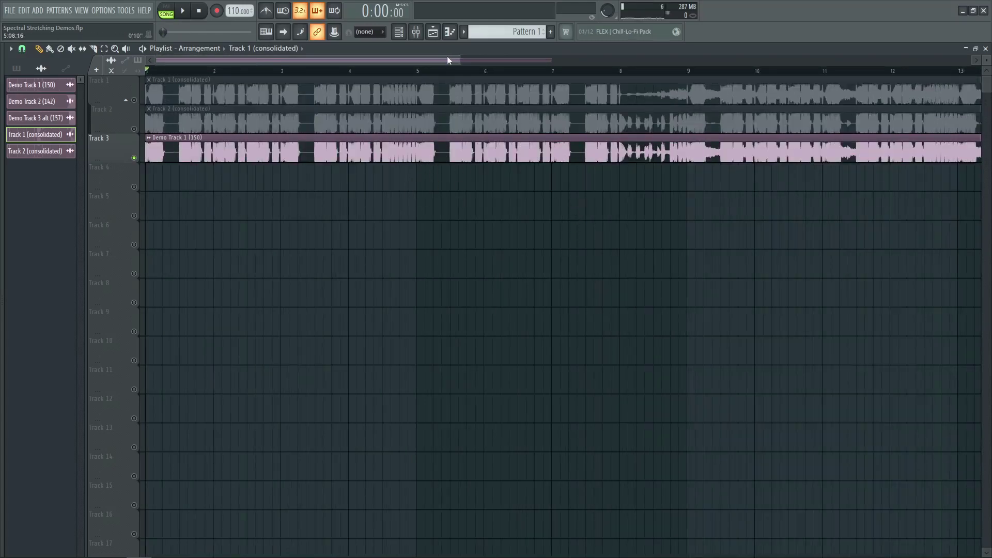
{"action": "scroll", "coordinate": [429, 72], "scroll_direction": "up", "scroll_amount": 2}
{"action": "scroll", "coordinate": [430, 75], "scroll_direction": "up", "scroll_amount": 3}
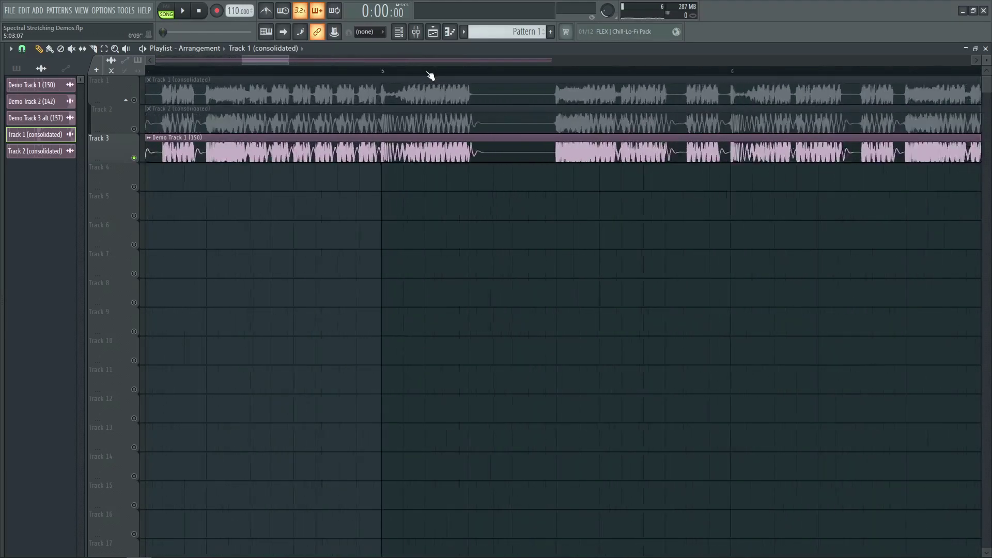
Inspect the waveforms around bar 5 up close, placing the playhead on and just before the bar to audition Demo Track 1 briefly
{"action": "left_click", "coordinate": [371, 71]}
{"action": "scroll", "coordinate": [372, 71], "scroll_direction": "down", "scroll_amount": 3}
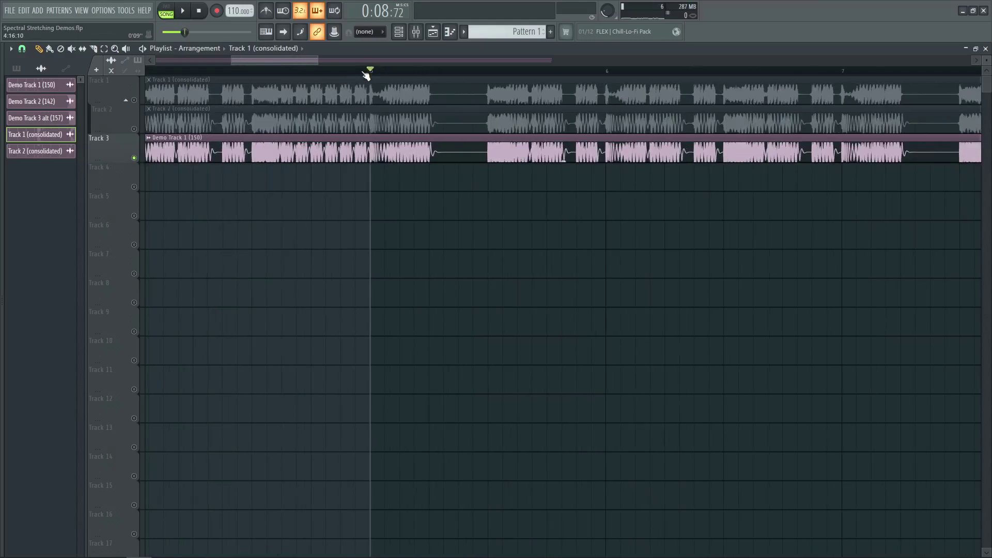
{"action": "scroll", "coordinate": [366, 75], "scroll_direction": "down", "scroll_amount": 3}
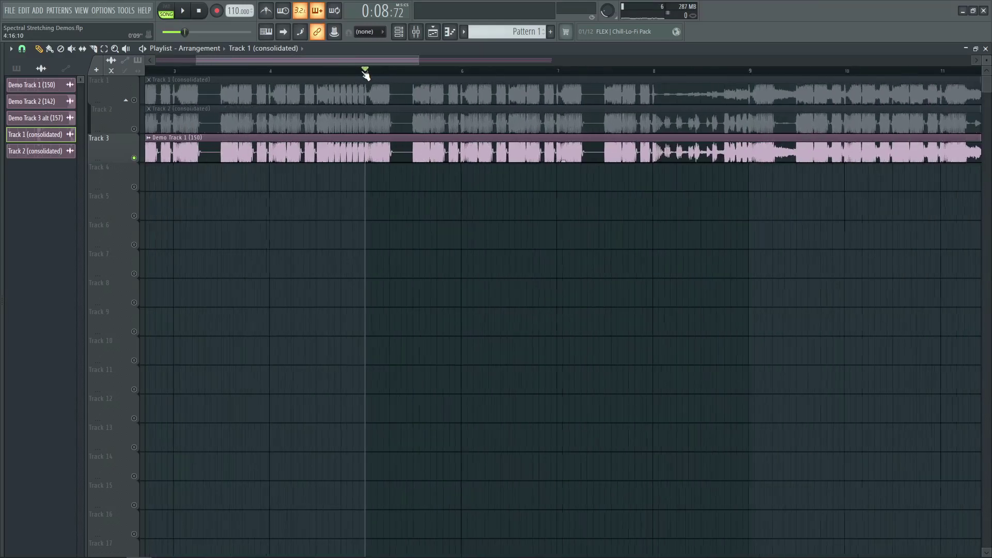
{"action": "mouse_move", "coordinate": [365, 75]}
{"action": "left_mouse_down"}
{"action": "mouse_move", "coordinate": [405, 68]}
{"action": "mouse_move", "coordinate": [321, 73]}
{"action": "mouse_move", "coordinate": [408, 78]}
{"action": "mouse_move", "coordinate": [344, 71]}
{"action": "mouse_move", "coordinate": [370, 72]}
{"action": "mouse_move", "coordinate": [358, 81]}
{"action": "left_mouse_up"}
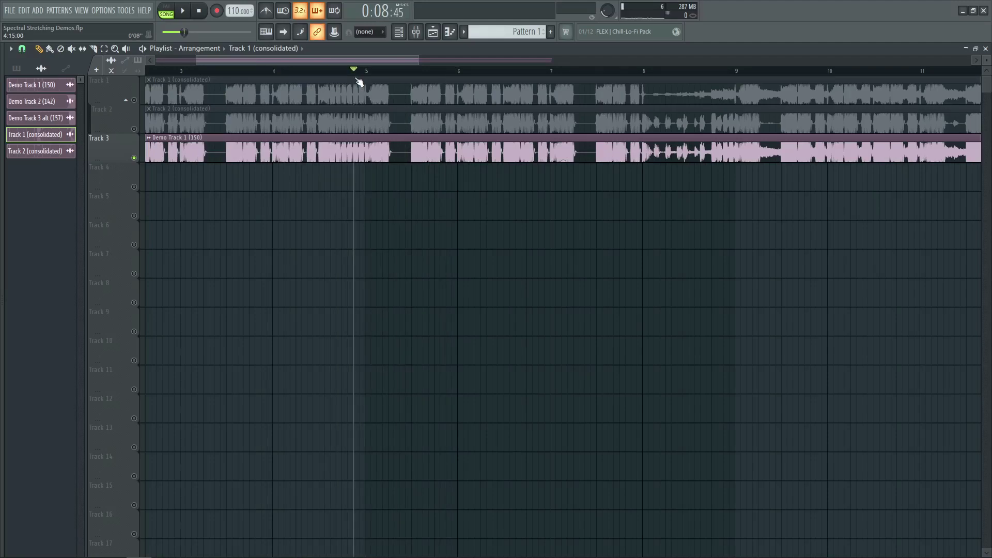
{"action": "scroll", "coordinate": [377, 76], "scroll_direction": "up", "scroll_amount": 4}
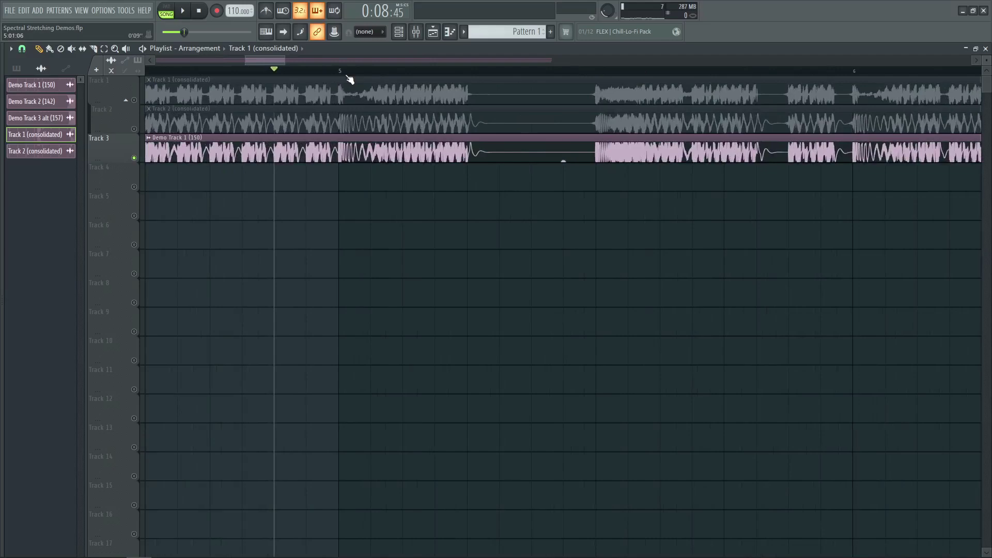
{"action": "mouse_move", "coordinate": [338, 72]}
{"action": "left_mouse_down"}
{"action": "mouse_move", "coordinate": [351, 72]}
{"action": "mouse_move", "coordinate": [339, 73]}
{"action": "left_mouse_up"}
{"action": "scroll", "coordinate": [330, 75], "scroll_direction": "down", "scroll_amount": 3}
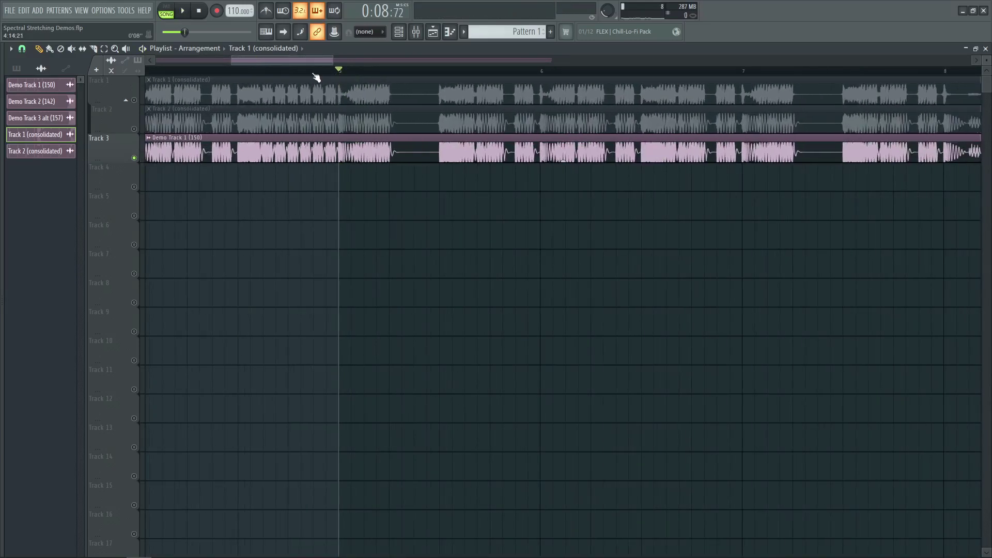
{"action": "left_click", "coordinate": [313, 73]}
{"action": "scroll", "coordinate": [316, 78], "scroll_direction": "down", "scroll_amount": 3}
{"action": "key", "text": "space"}
{"action": "key", "text": "space"}
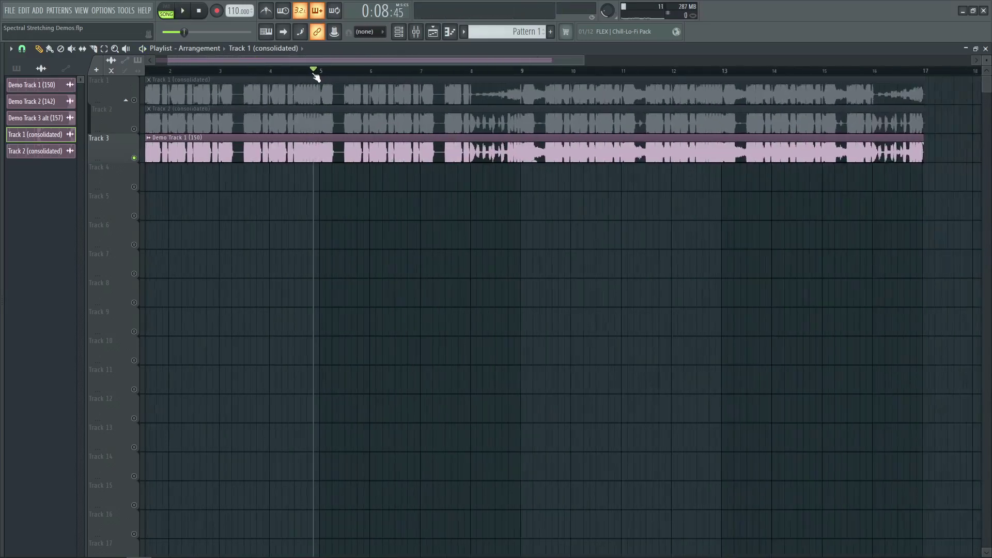
Play the soloed Demo Track 1 from the start of the arrangement past bar 5 and stop
{"action": "scroll", "coordinate": [316, 76], "scroll_direction": "down", "scroll_amount": 2}
{"action": "left_click_drag", "start_coordinate": [314, 78], "coordinate": [147, 75]}
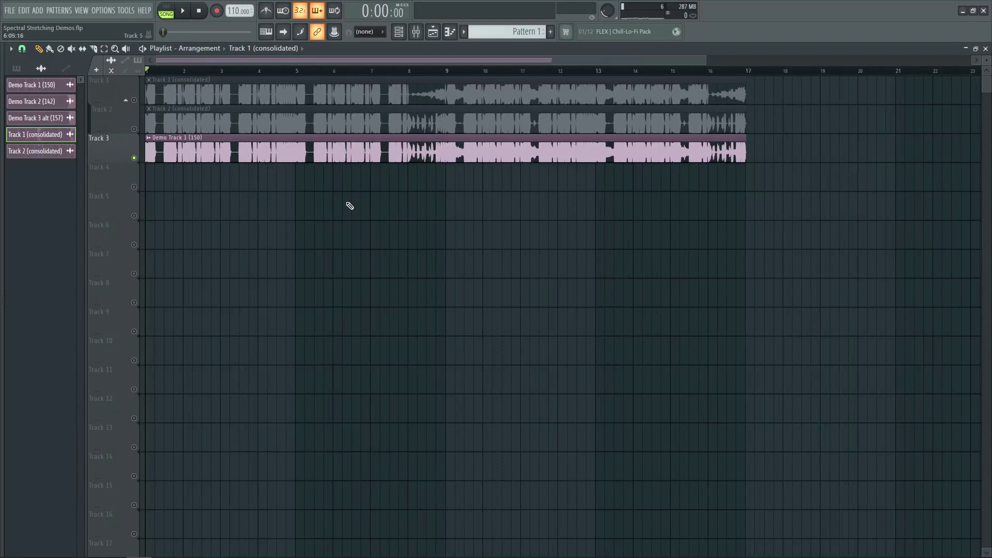
{"action": "key", "text": "space"}
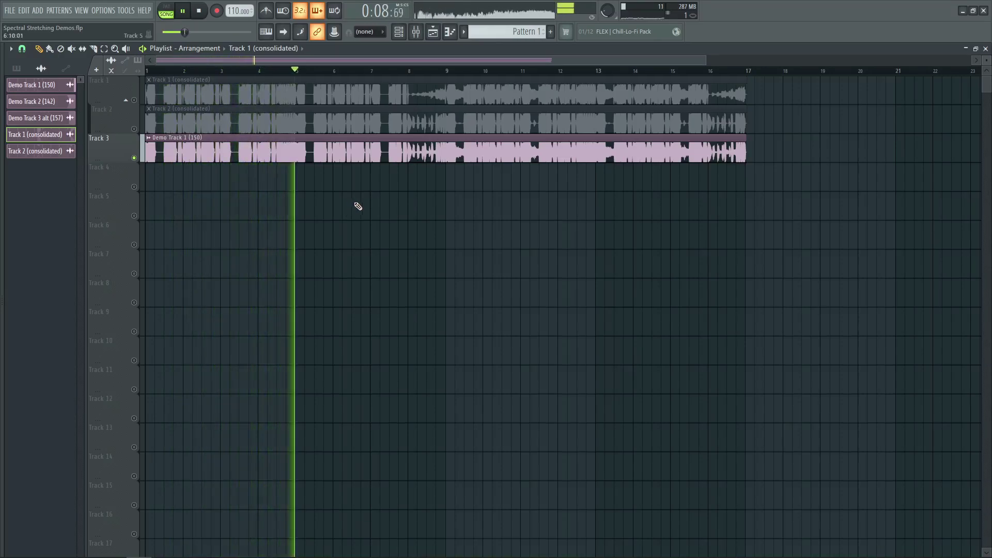
{"action": "key", "text": "space"}
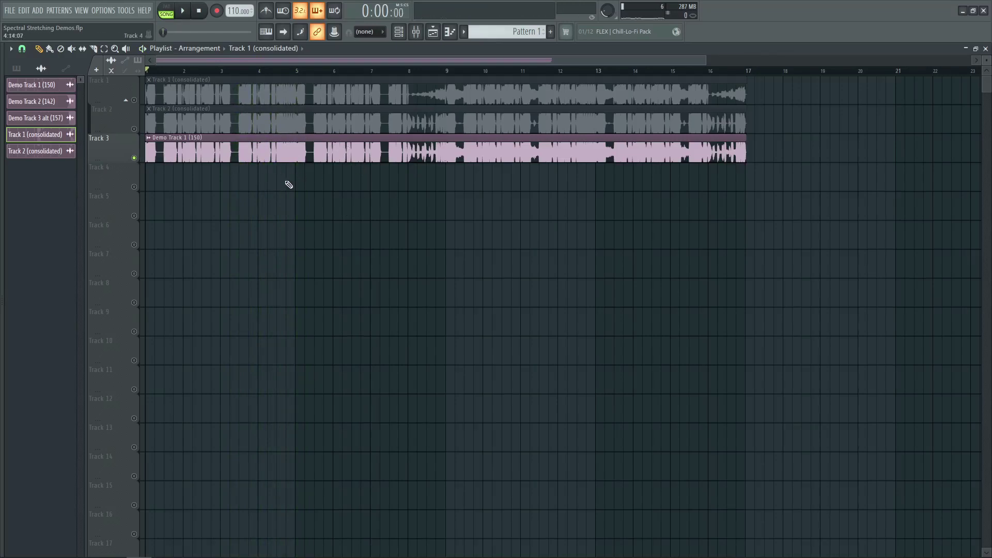
Consolidate Track 3 into a new audio clip and compare its waveform with the other clips around bar 5
{"action": "right_click", "coordinate": [115, 153]}
{"action": "left_click", "coordinate": [226, 309]}
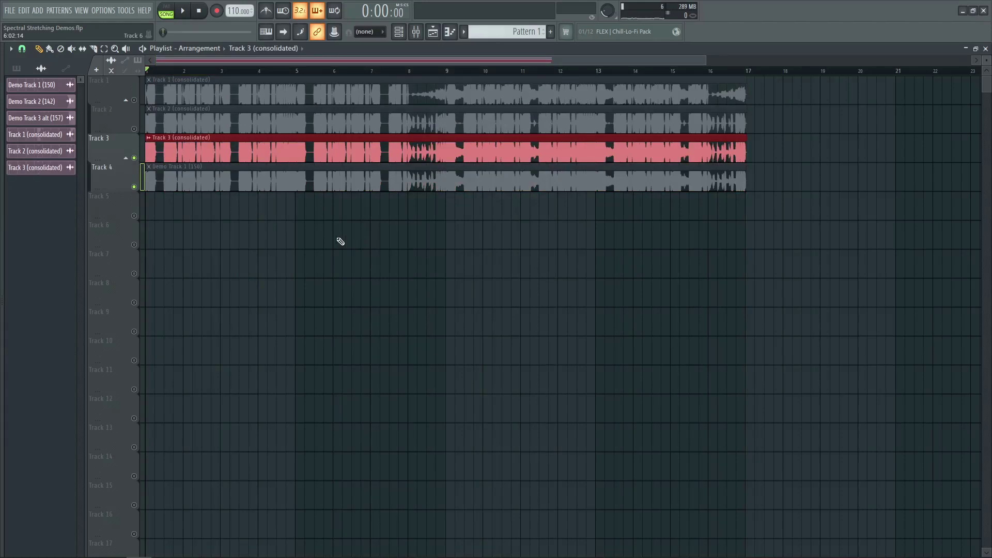
{"action": "scroll", "coordinate": [261, 80], "scroll_direction": "down", "scroll_amount": 2}
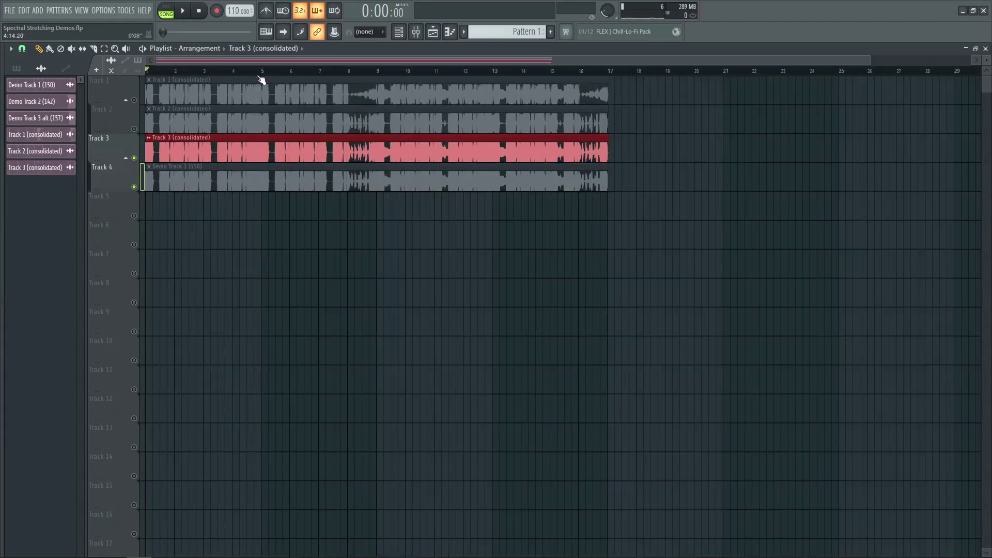
{"action": "scroll", "coordinate": [261, 80], "scroll_direction": "up", "scroll_amount": 10}
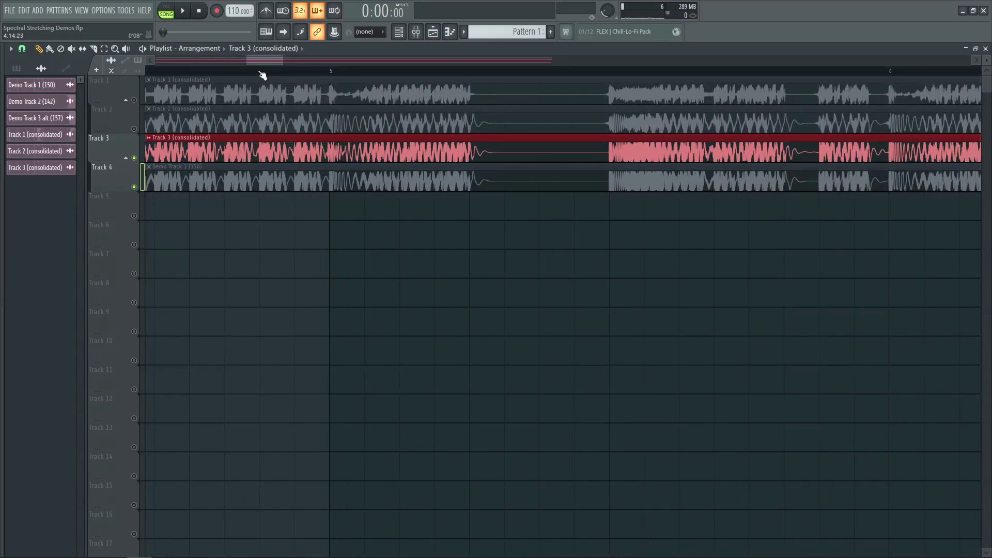
{"action": "left_click_drag", "start_coordinate": [271, 58], "coordinate": [261, 61]}
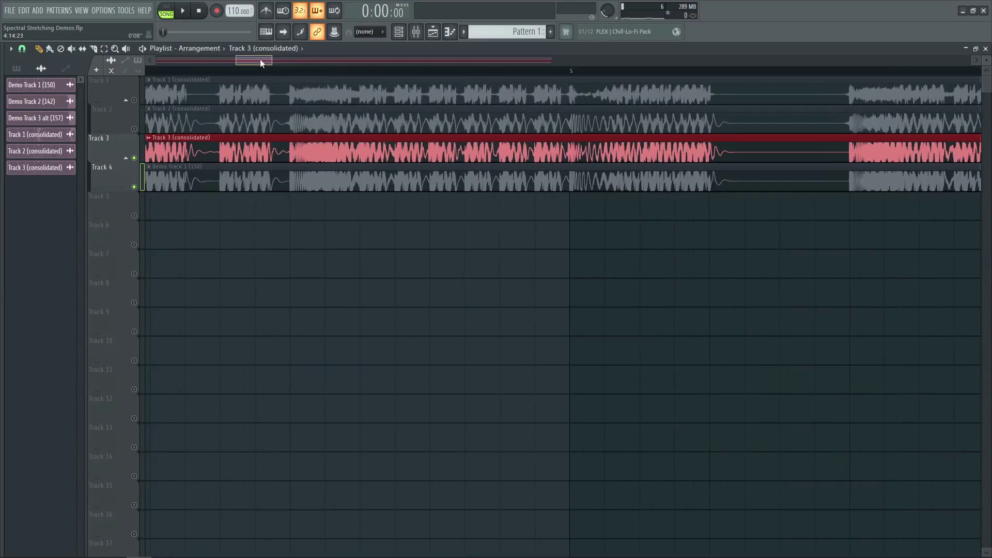
{"action": "left_click_drag", "start_coordinate": [261, 62], "coordinate": [269, 60]}
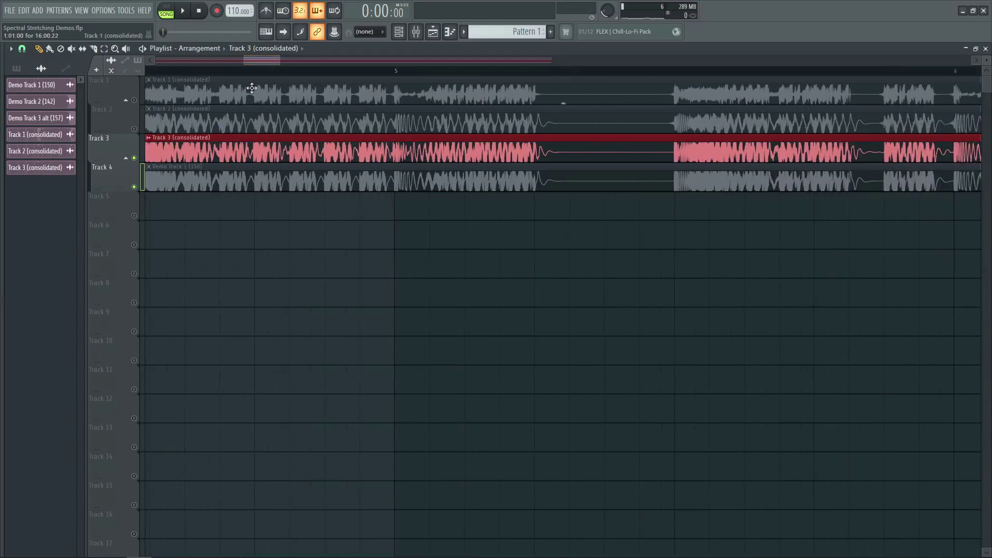
Play the consolidated Track 3 clip from just before bar 5, jump back to replay the transition and stop
{"action": "left_click", "coordinate": [255, 72]}
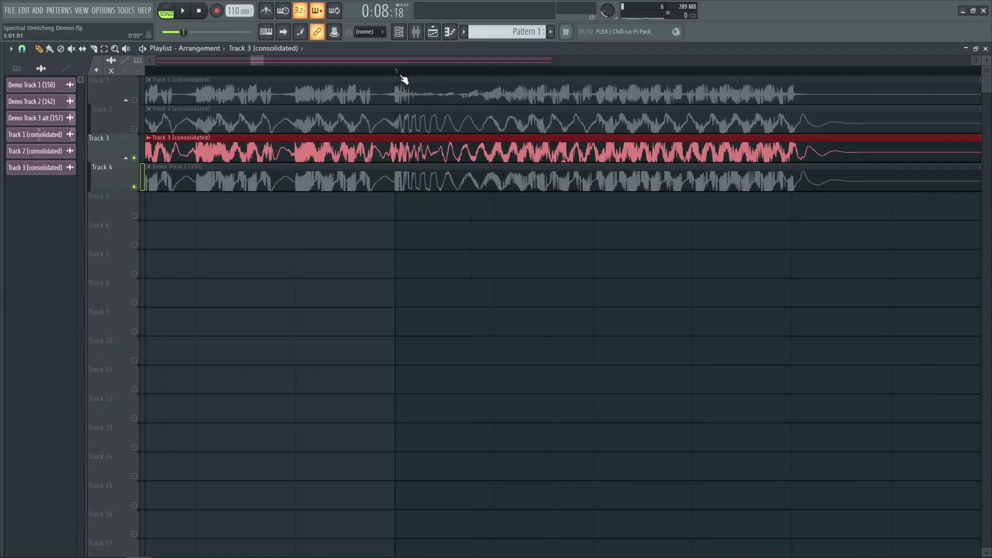
{"action": "key", "text": "space"}
{"action": "left_click", "coordinate": [421, 70]}
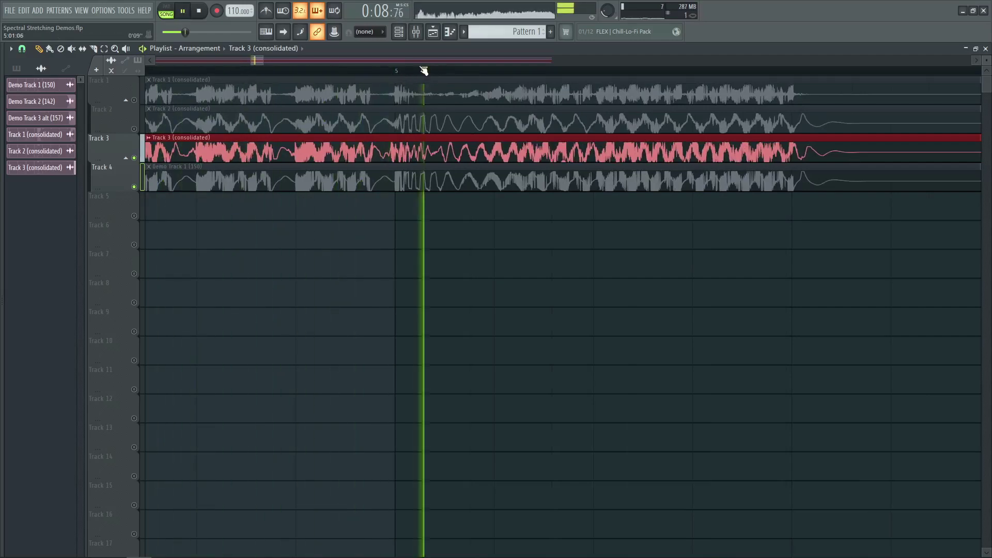
{"action": "left_click", "coordinate": [391, 73]}
{"action": "key", "text": "space"}
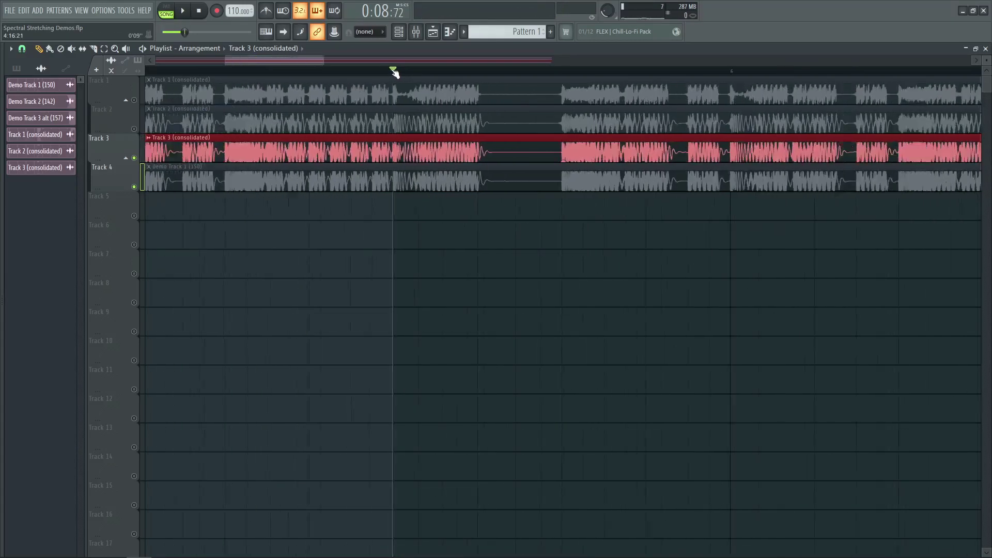
Solo the split tracks, consolidate Tracks 1 and 2 into one clip and inspect its waveform around bar 5
{"action": "left_click", "coordinate": [140, 98]}
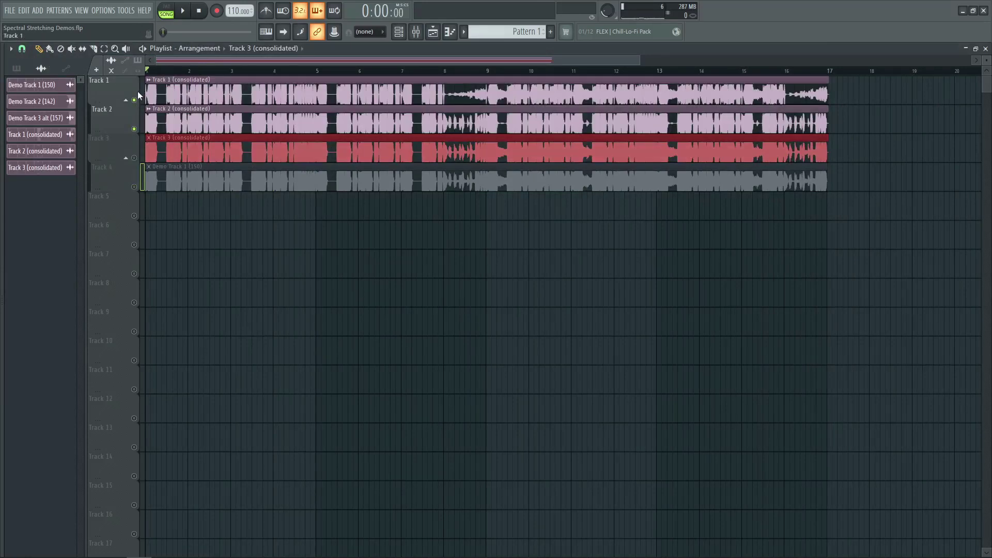
{"action": "key", "text": "ctrl+alt+c"}
{"action": "scroll", "coordinate": [332, 61], "scroll_direction": "up", "scroll_amount": 5}
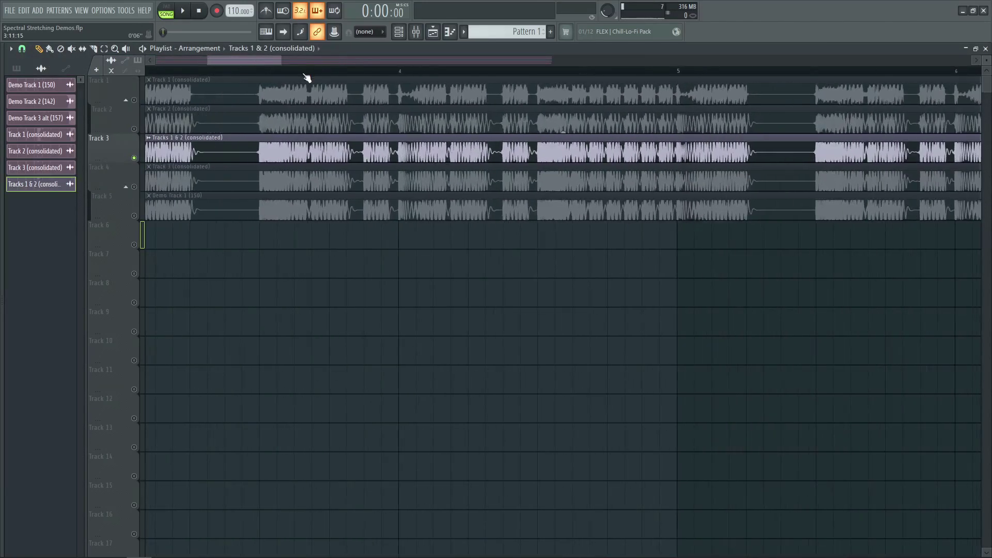
{"action": "scroll", "coordinate": [678, 72], "scroll_direction": "up", "scroll_amount": 4}
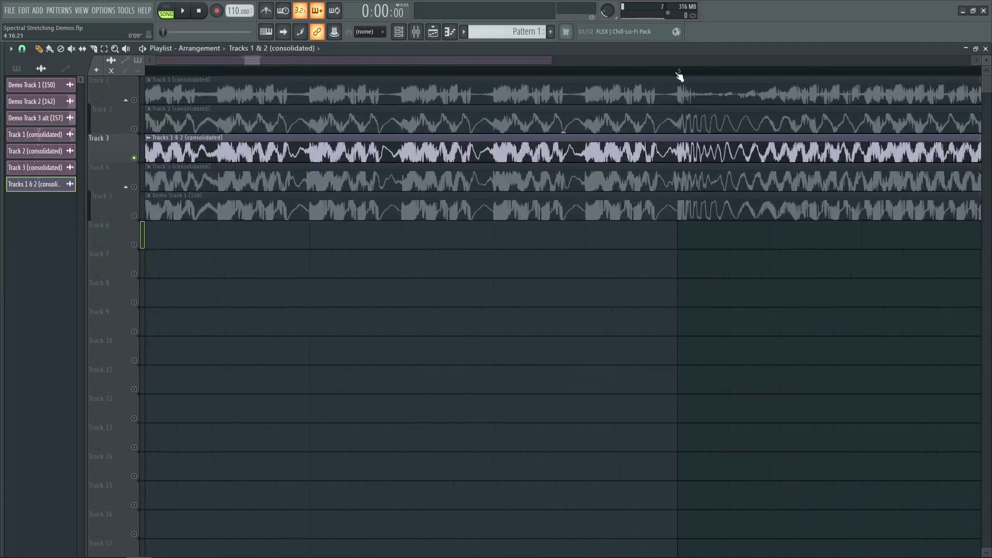
Play the Tracks 1 & 2 consolidated clip from before bar 5, stop, and place the playhead just before the bar
{"action": "left_click", "coordinate": [324, 72]}
{"action": "key", "text": "space"}
{"action": "scroll", "coordinate": [323, 73], "scroll_direction": "down", "scroll_amount": 2}
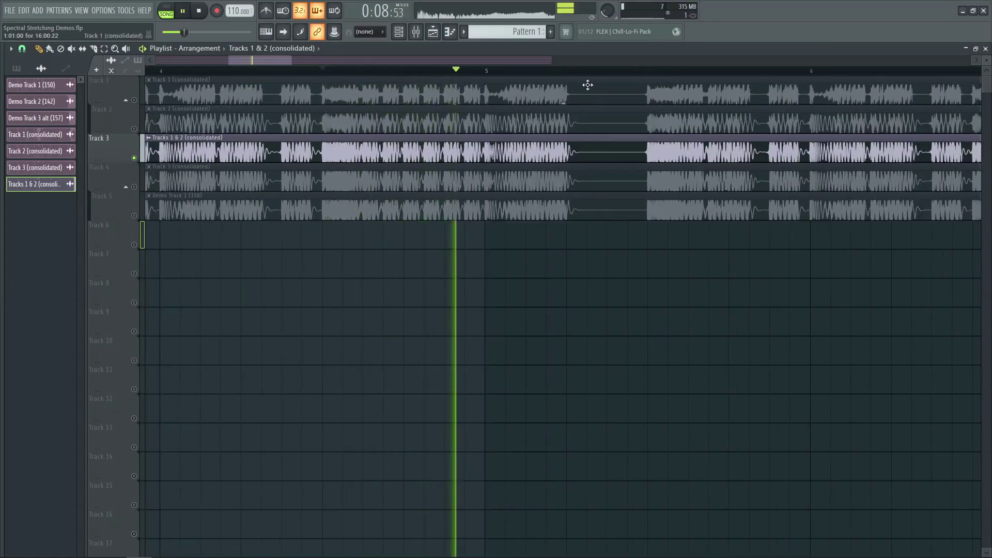
{"action": "key", "text": "space"}
{"action": "scroll", "coordinate": [522, 75], "scroll_direction": "up", "scroll_amount": 3}
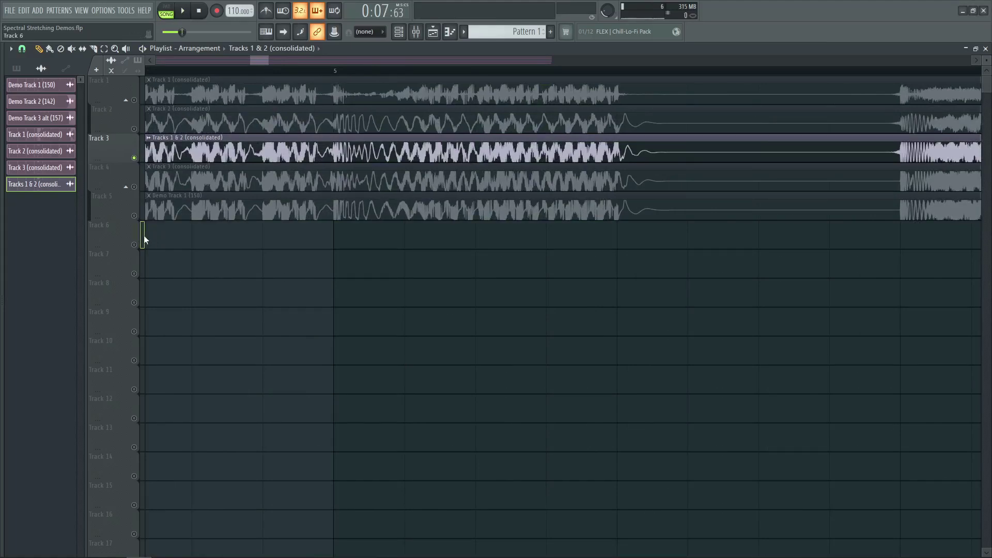
{"action": "left_click", "coordinate": [263, 67]}
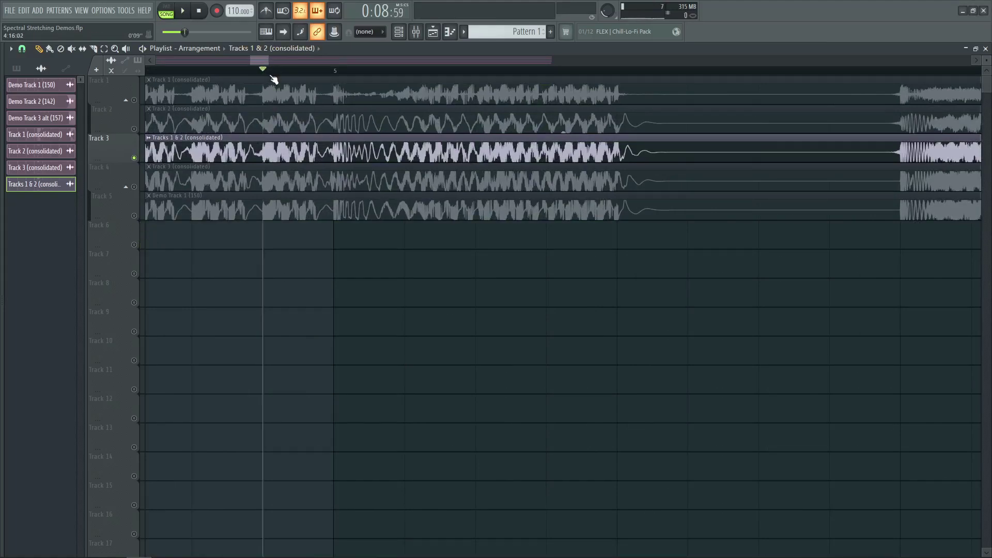
Solo the Track 3 consolidated clip and compare its waveform with the Tracks 1 & 2 consolidated clip
{"action": "right_click", "coordinate": [134, 186]}
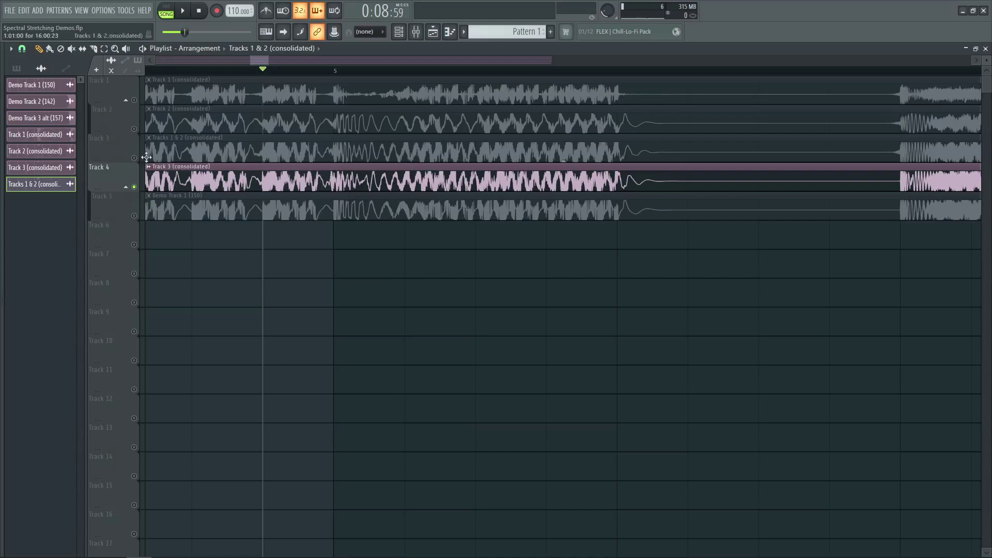
{"action": "scroll", "coordinate": [316, 75], "scroll_direction": "up", "scroll_amount": 4}
{"action": "scroll", "coordinate": [316, 76], "scroll_direction": "down", "scroll_amount": 5}
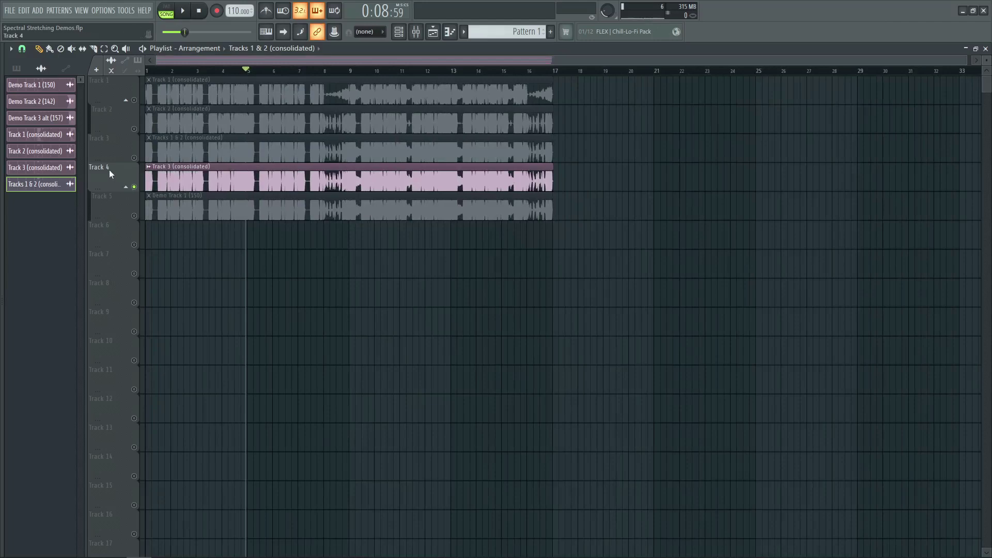
Delete the playlist tracks holding the Track 3 and Tracks 1 & 2 consolidated clips
{"action": "left_click_drag", "start_coordinate": [133, 215], "coordinate": [122, 187]}
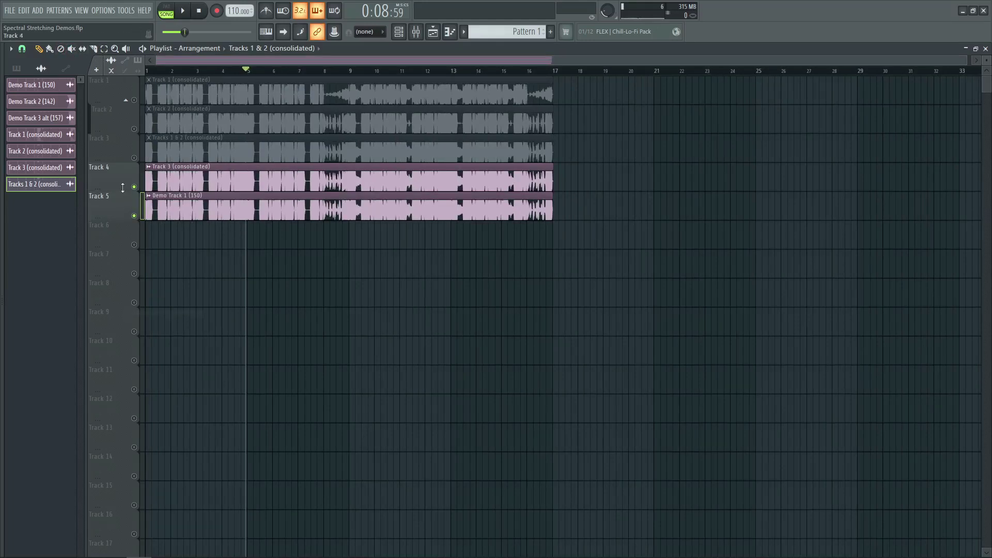
{"action": "right_click", "coordinate": [119, 180]}
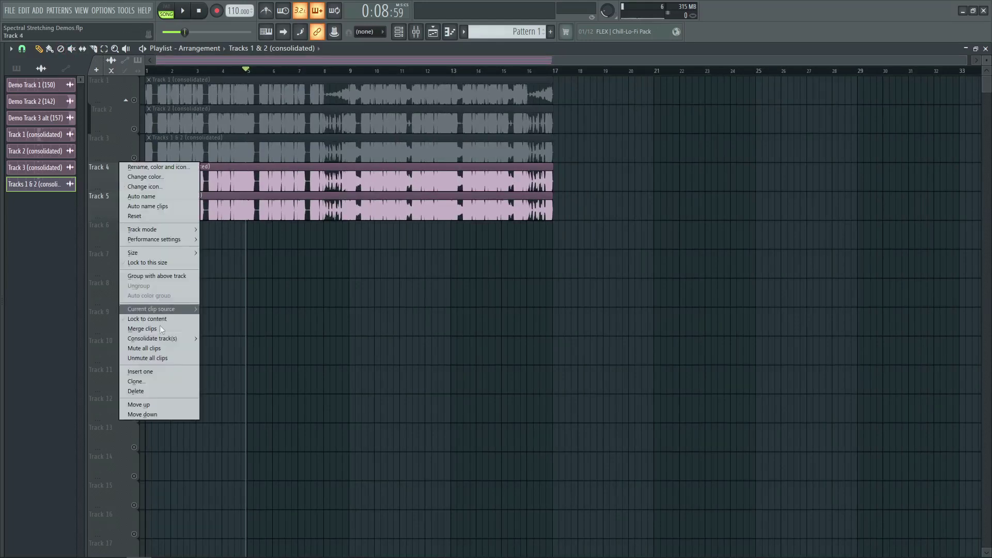
{"action": "left_click", "coordinate": [157, 393]}
{"action": "key", "text": "Return"}
{"action": "right_click", "coordinate": [119, 136]}
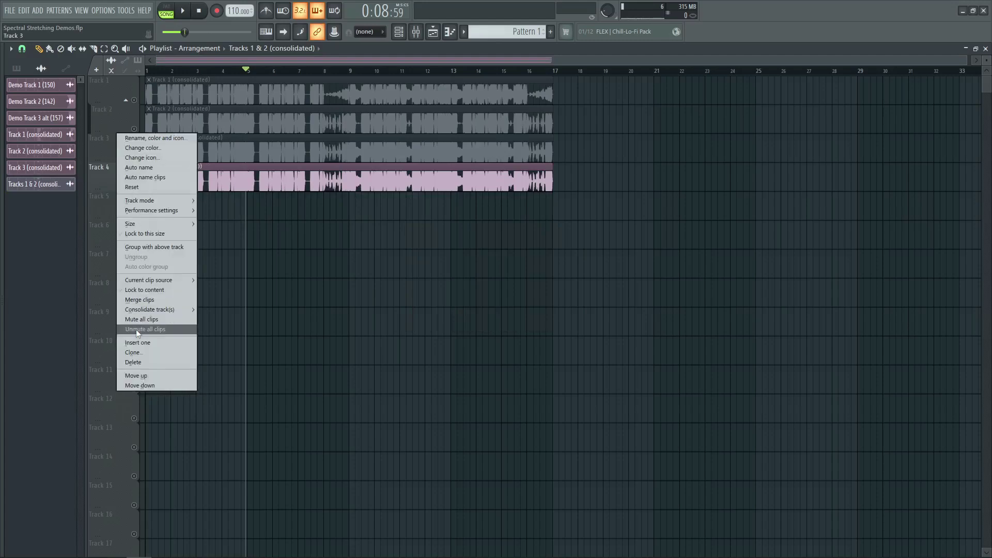
{"action": "left_click", "coordinate": [146, 366]}
Alternate the solo between the split tracks and Demo Track 1, ending with the split tracks soloed
{"action": "left_click", "coordinate": [133, 99]}
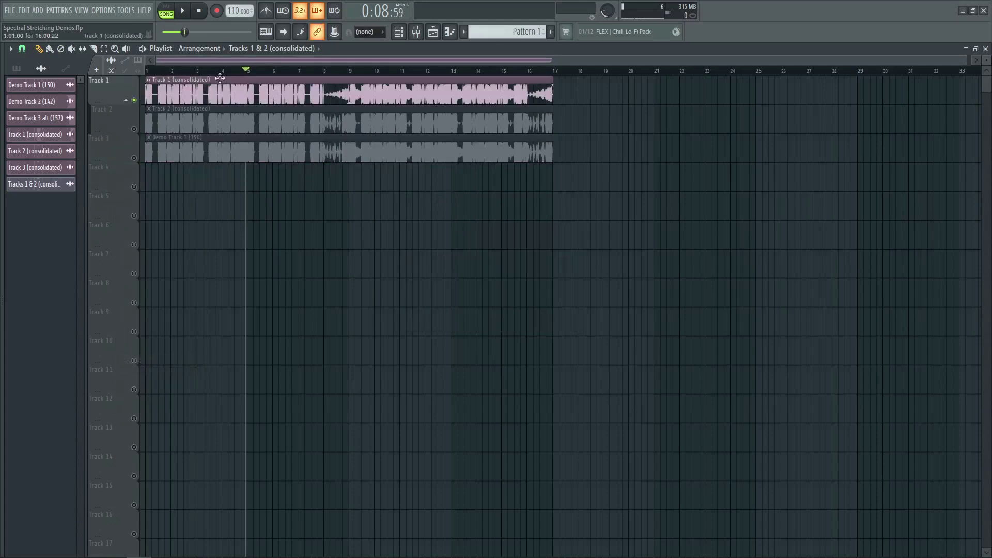
{"action": "scroll", "coordinate": [250, 73], "scroll_direction": "up", "scroll_amount": 3}
{"action": "scroll", "coordinate": [250, 73], "scroll_direction": "down", "scroll_amount": 1}
{"action": "left_click", "coordinate": [136, 157]}
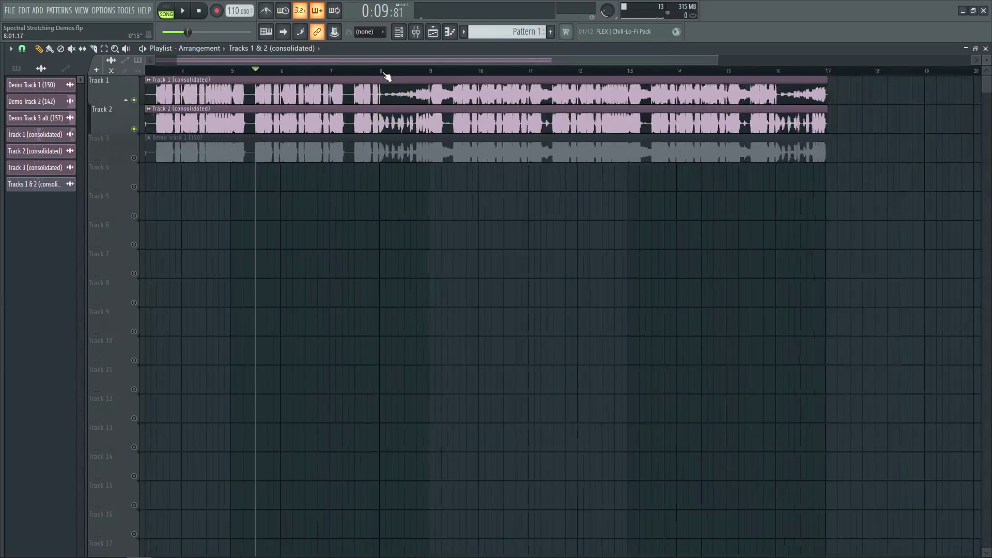
{"action": "scroll", "coordinate": [362, 73], "scroll_direction": "down", "scroll_amount": 2}
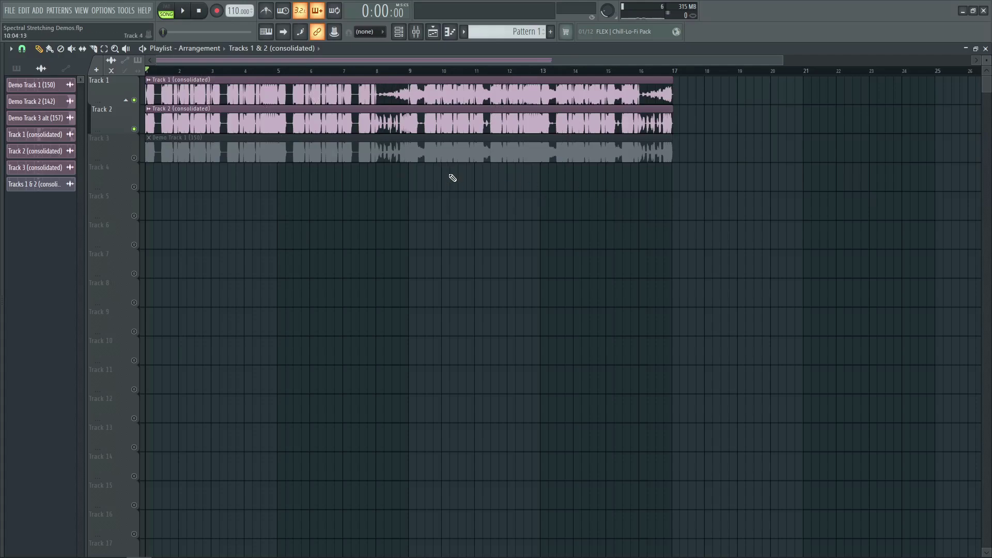
{"action": "right_click", "coordinate": [133, 158]}
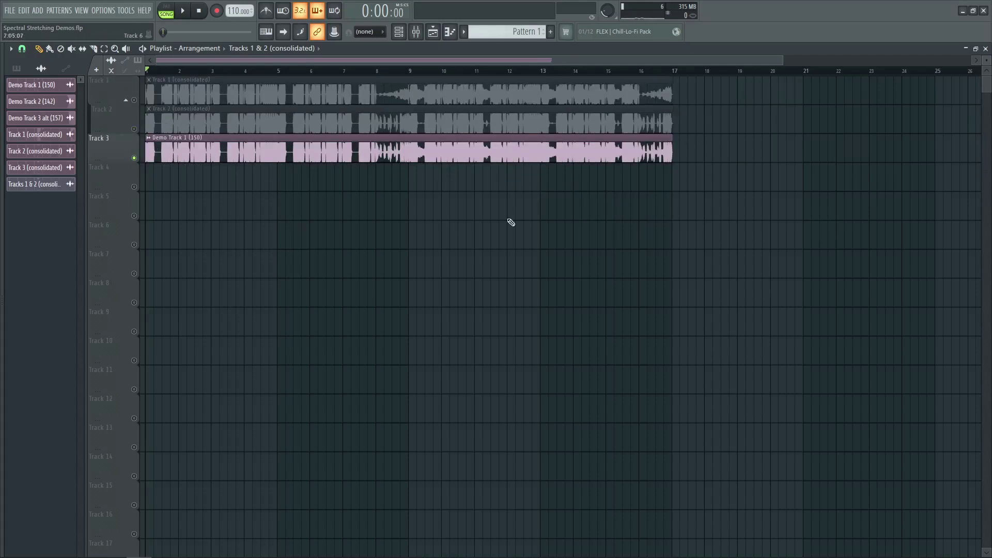
{"action": "right_click", "coordinate": [135, 100]}
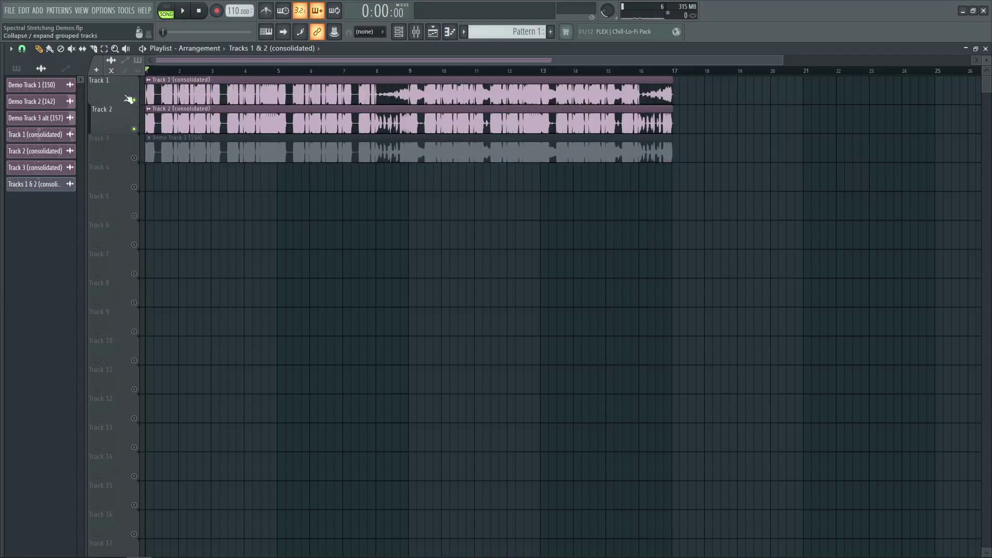
Delete the Track 1, Track 2 and Track 3 consolidated audio clips from the project
{"action": "right_click", "coordinate": [47, 139]}
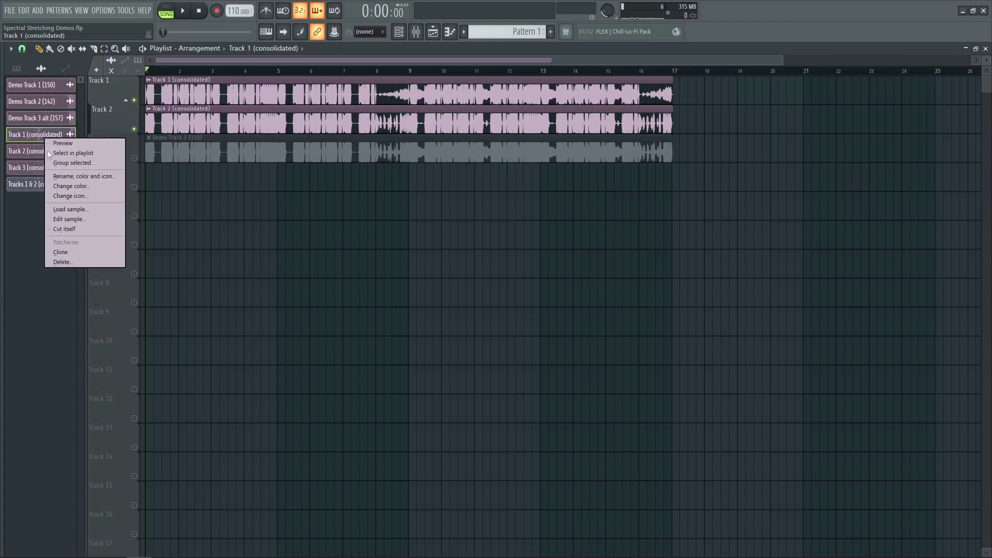
{"action": "left_click", "coordinate": [70, 258]}
{"action": "right_click", "coordinate": [37, 135]}
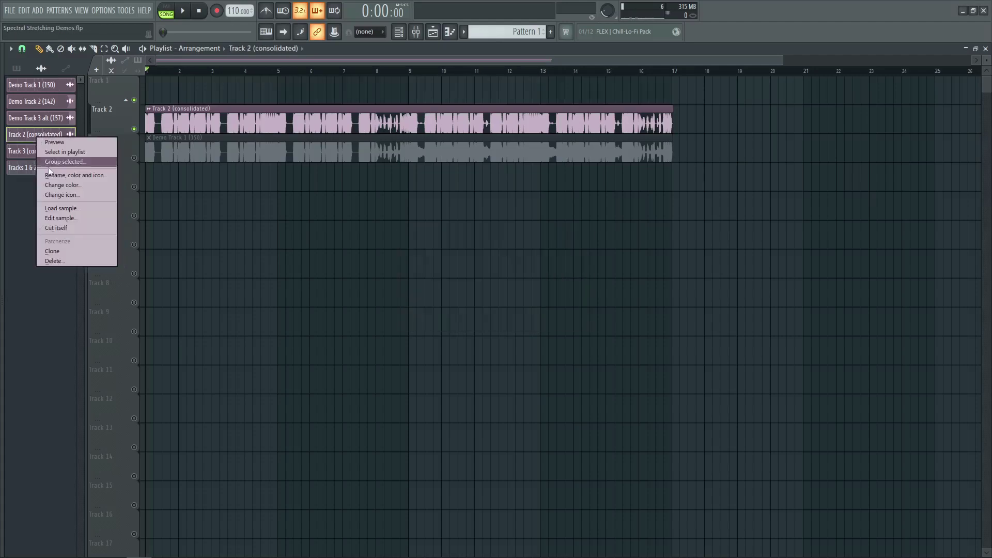
{"action": "left_click", "coordinate": [61, 260]}
{"action": "right_click", "coordinate": [49, 134]}
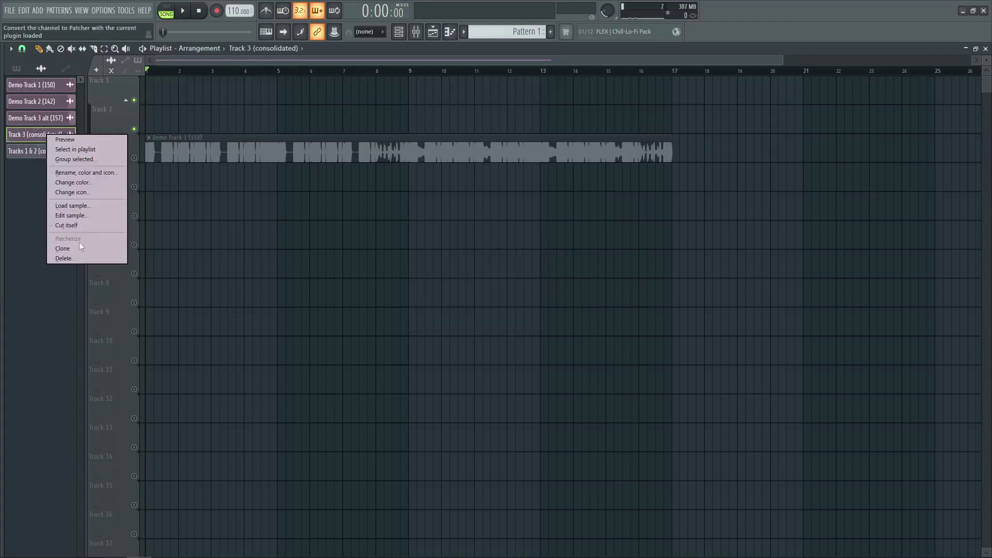
{"action": "left_click", "coordinate": [78, 257]}
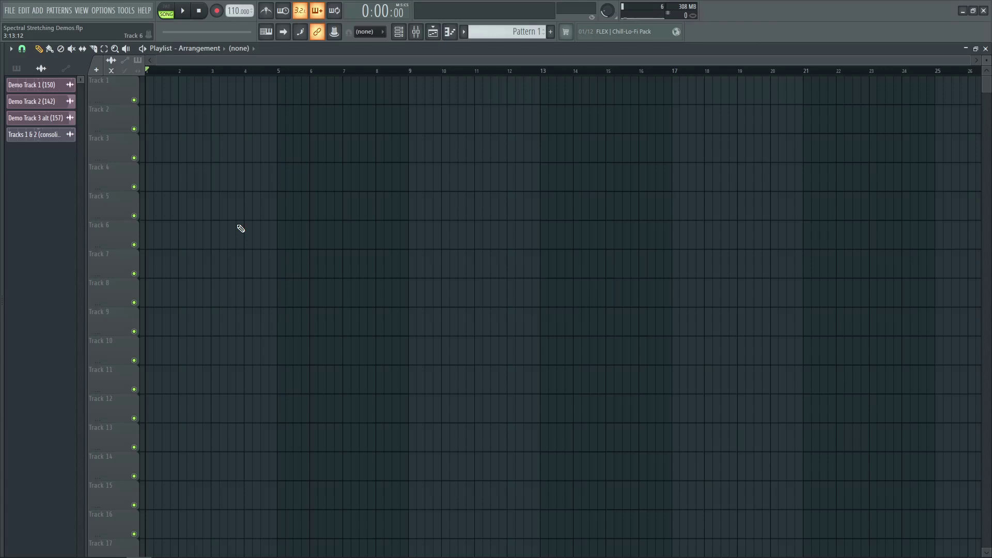
Place Demo Track 2 (142) at the start of playlist Track 1 with the tempo at 142, and delete the Tracks 1 & 2 consolidated clip
{"action": "left_click", "coordinate": [52, 101]}
{"action": "left_click", "coordinate": [193, 94]}
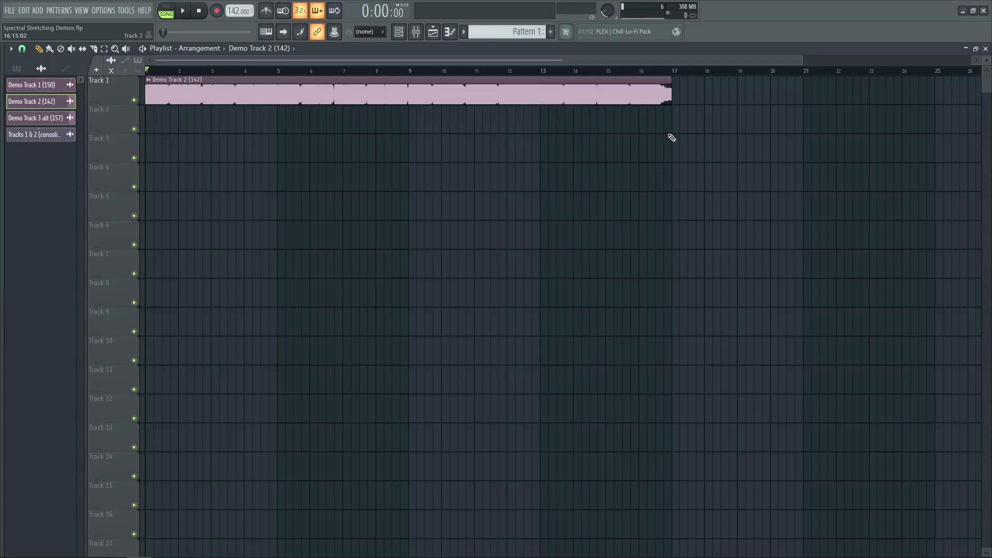
{"action": "key", "text": "ctrl+z"}
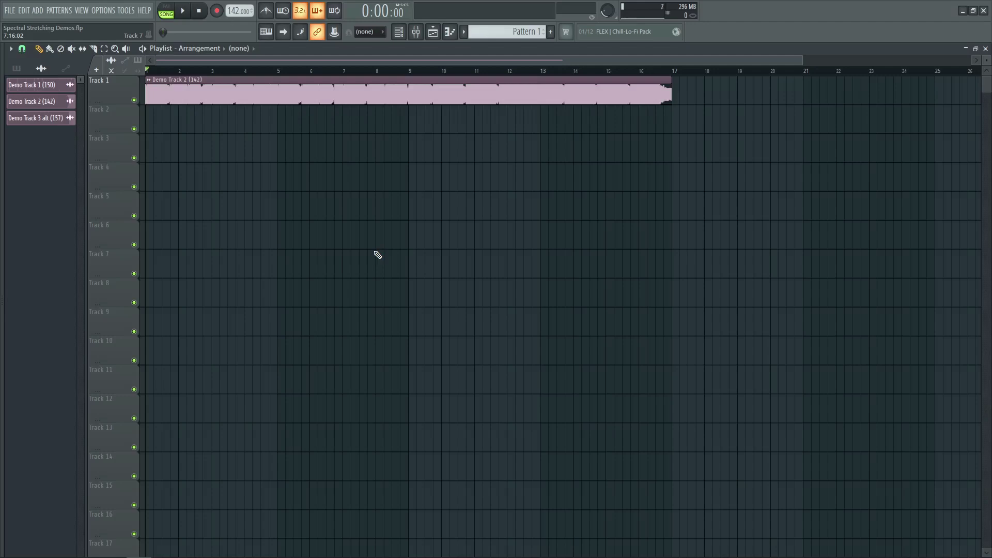
Play Demo Track 2 from the start of the playlist to near its end, and stop playback
{"action": "key", "text": "space"}
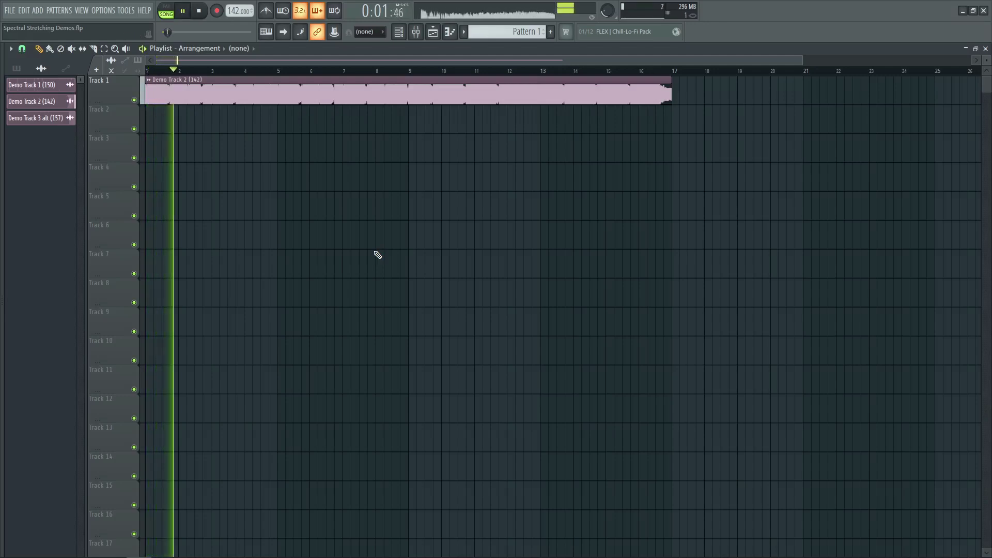
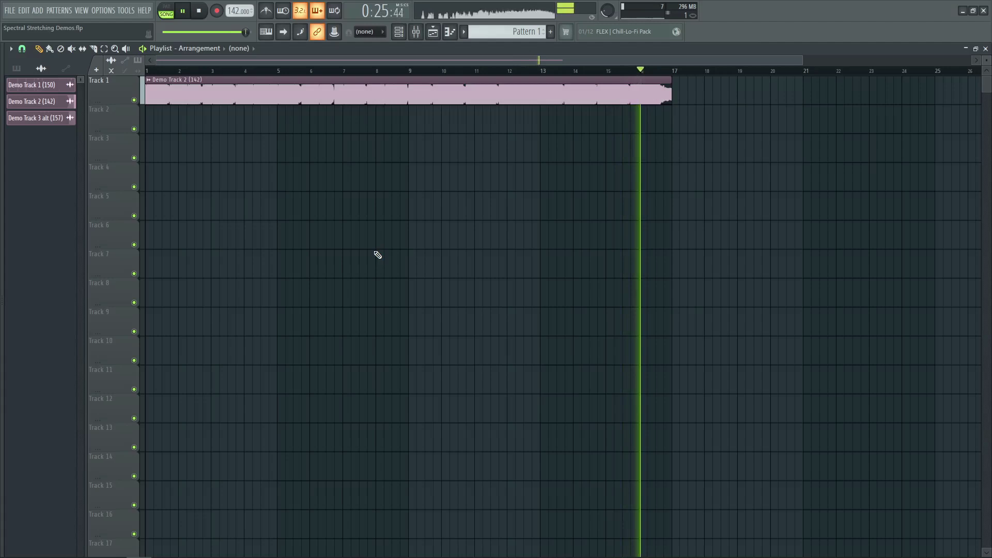
{"action": "key", "text": "space"}
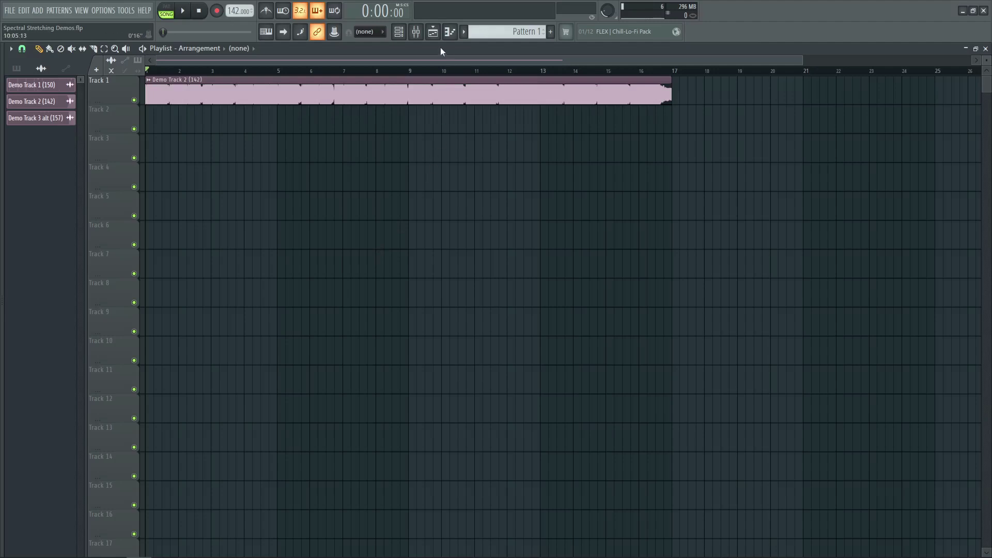
Route the Demo Track 2 channel to mixer insert 1 and open the Spectral Gate on that insert
{"action": "left_click", "coordinate": [433, 32]}
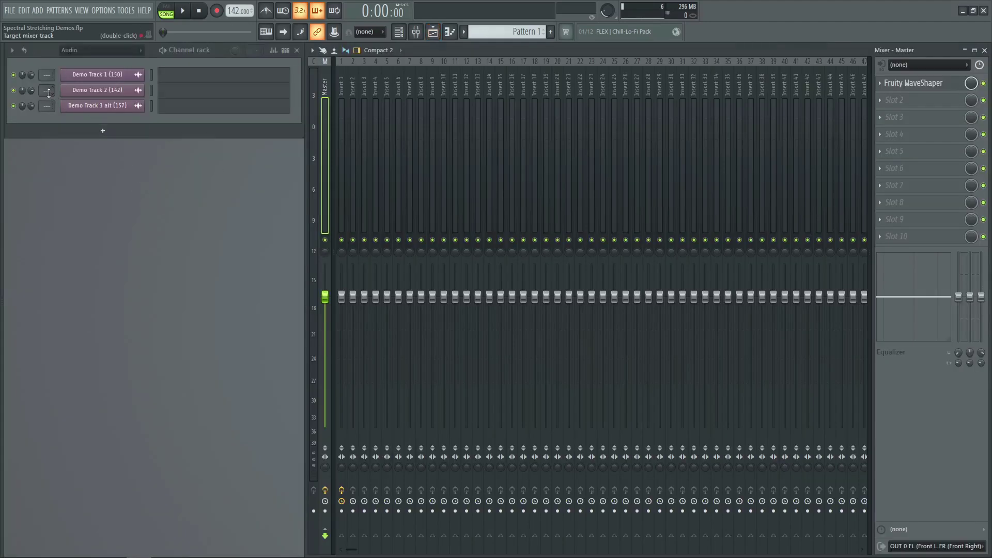
{"action": "scroll", "coordinate": [48, 91], "scroll_direction": "up", "scroll_amount": 1}
{"action": "left_click", "coordinate": [931, 87]}
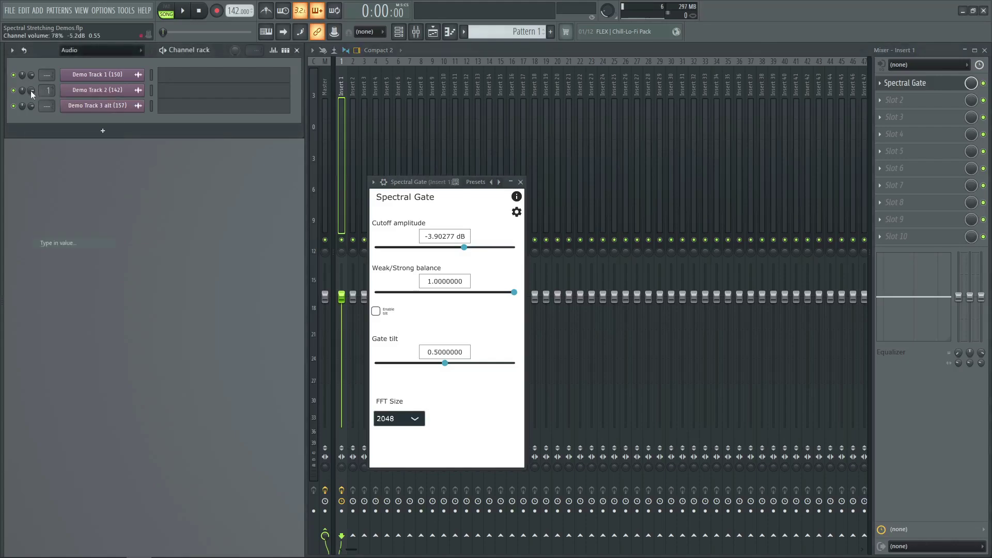
Set the Demo Track 2 channel volume to .63, bypass Fruity WaveShaper on the Master, and return to the playlist
{"action": "scroll", "coordinate": [31, 91], "scroll_direction": "up", "scroll_amount": 2}
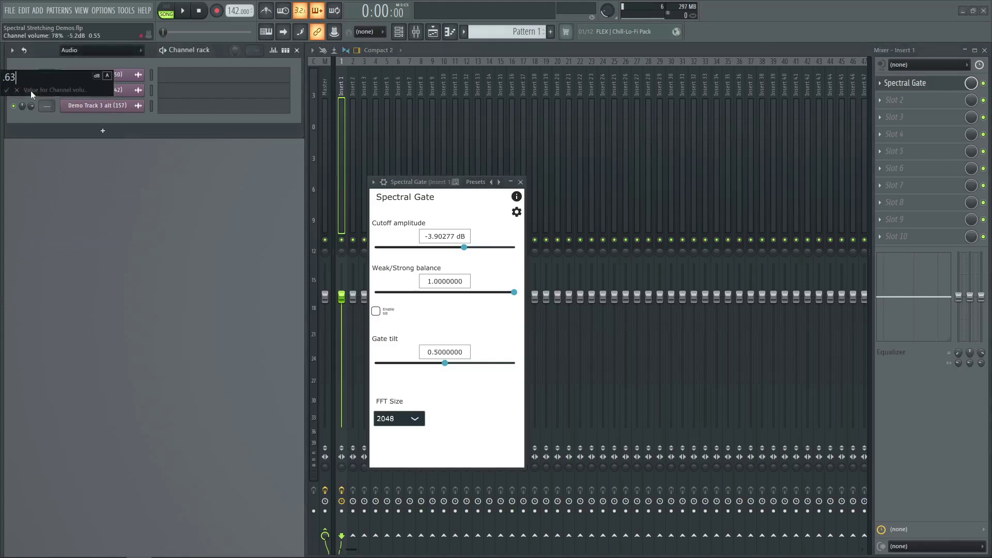
{"action": "left_click", "coordinate": [322, 88]}
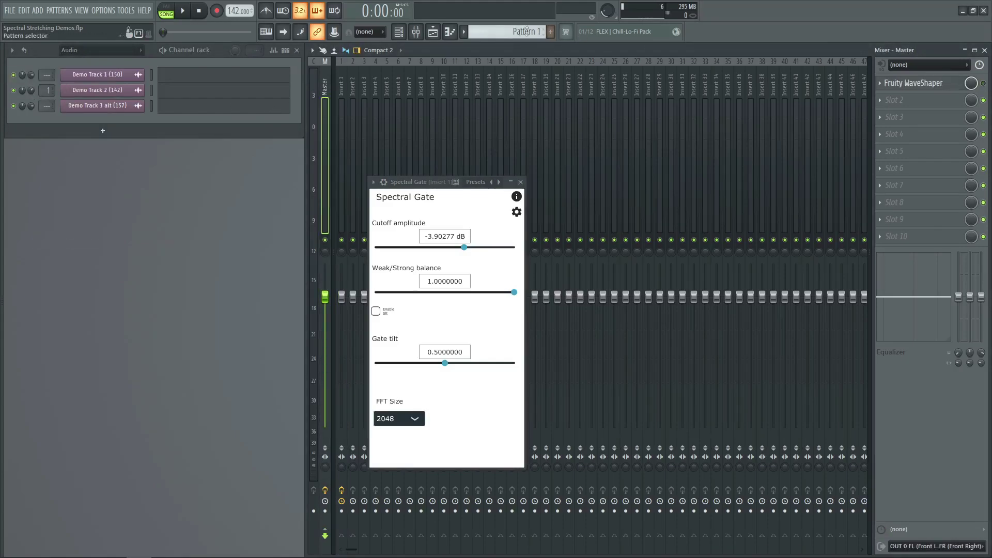
{"action": "key", "text": "F5"}
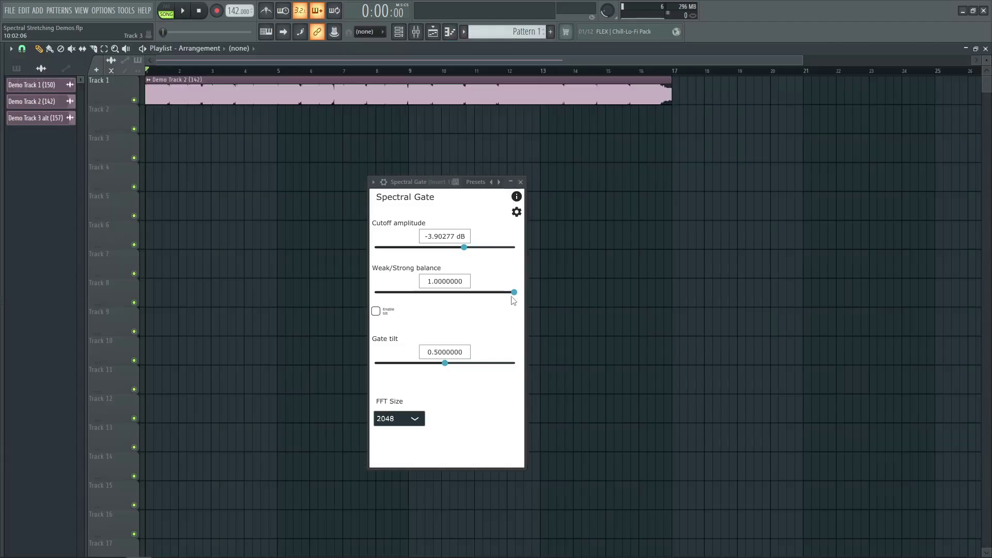
Set the Spectral Gate's Weak/Strong balance to 0 and briefly audition Demo Track 2 from the start
{"action": "left_click_drag", "start_coordinate": [513, 292], "coordinate": [231, 297]}
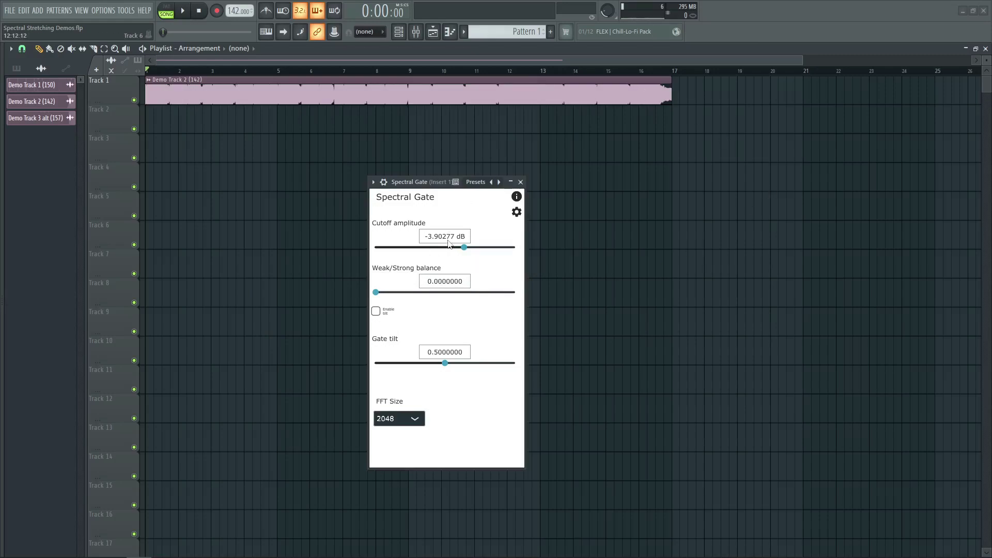
{"action": "key", "text": "space"}
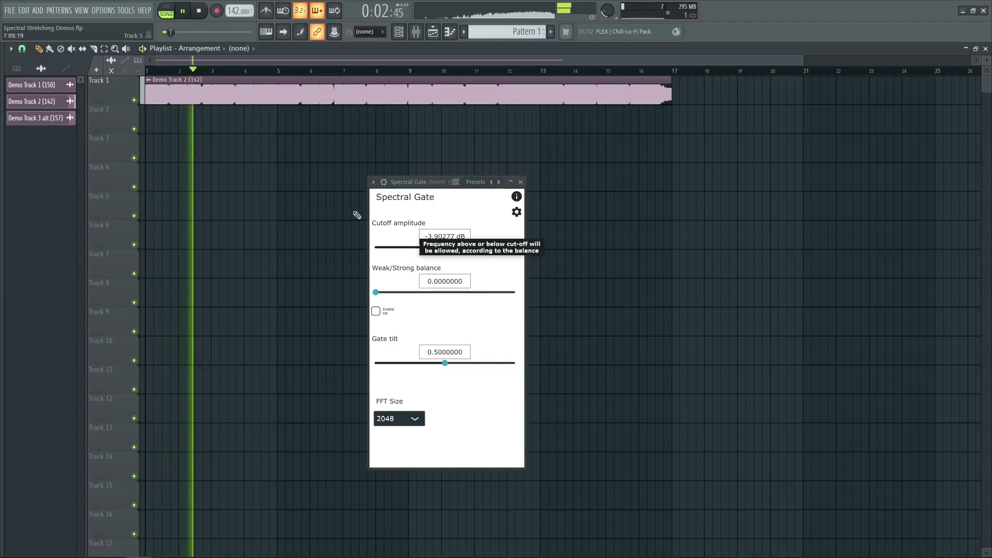
{"action": "key", "text": "space"}
Place the playhead midway through bar 1 of the Demo Track 2 clip
{"action": "scroll", "coordinate": [167, 80], "scroll_direction": "up", "scroll_amount": 5}
{"action": "scroll", "coordinate": [166, 80], "scroll_direction": "up", "scroll_amount": 2}
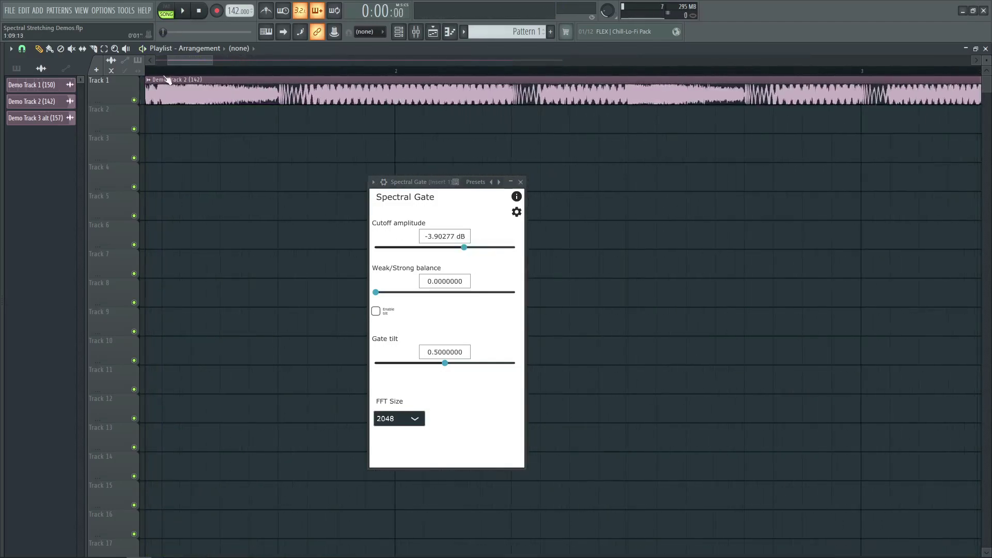
{"action": "left_click", "coordinate": [162, 71]}
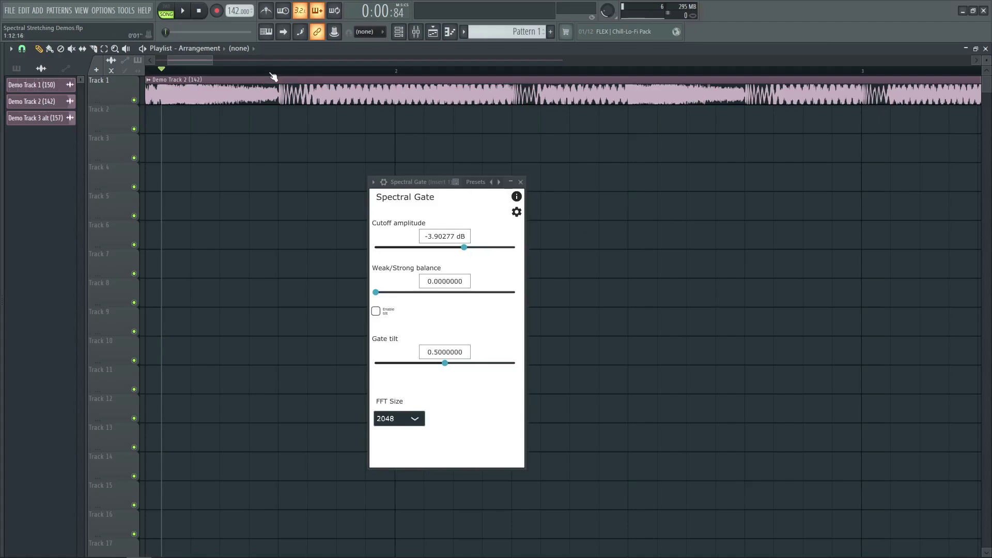
{"action": "scroll", "coordinate": [228, 73], "scroll_direction": "down", "scroll_amount": 3}
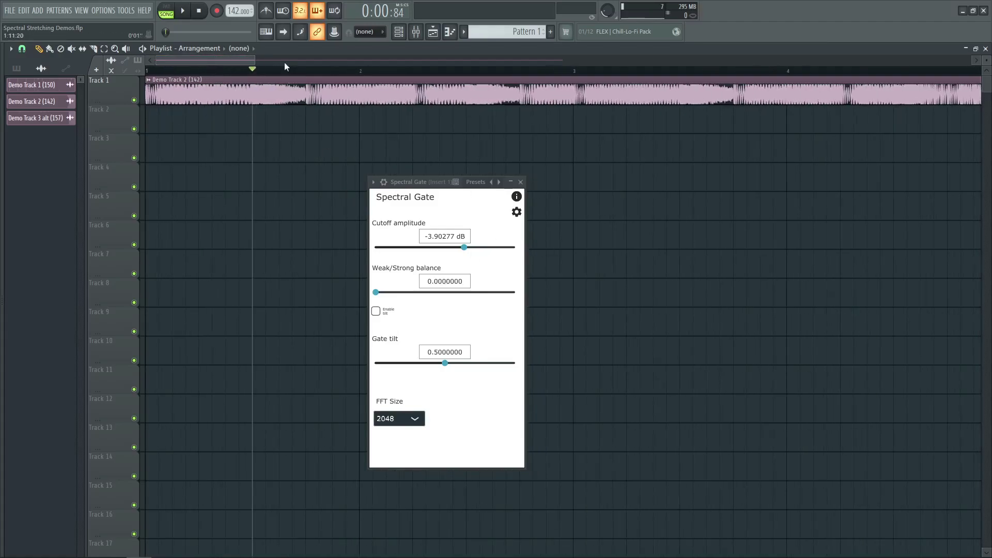
Play the demo track from the start and lower Spectral Gate's cutoff amplitude to about -4.53 dB
{"action": "scroll", "coordinate": [282, 70], "scroll_direction": "down", "scroll_amount": 2}
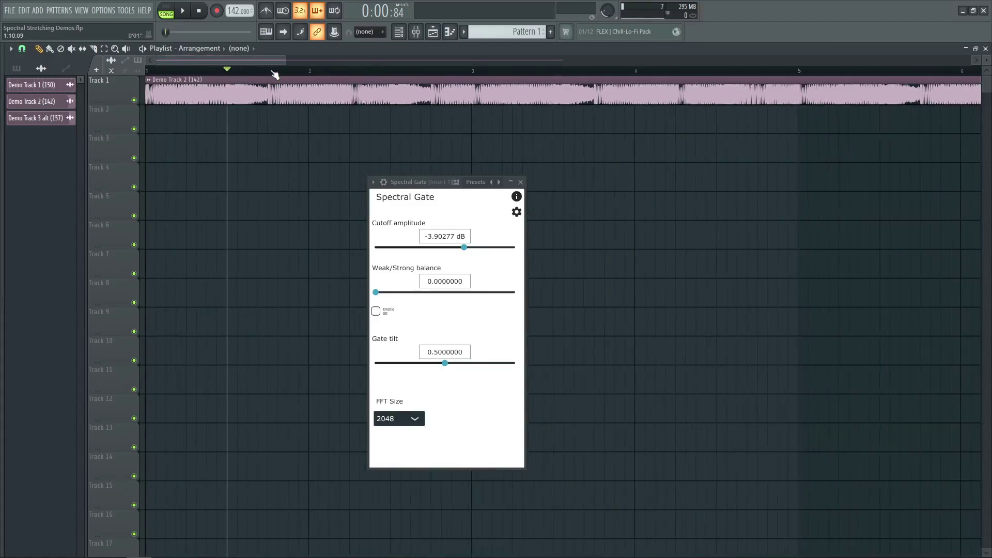
{"action": "key", "text": "space"}
{"action": "scroll", "coordinate": [217, 72], "scroll_direction": "down", "scroll_amount": 3}
{"action": "key", "text": "space"}
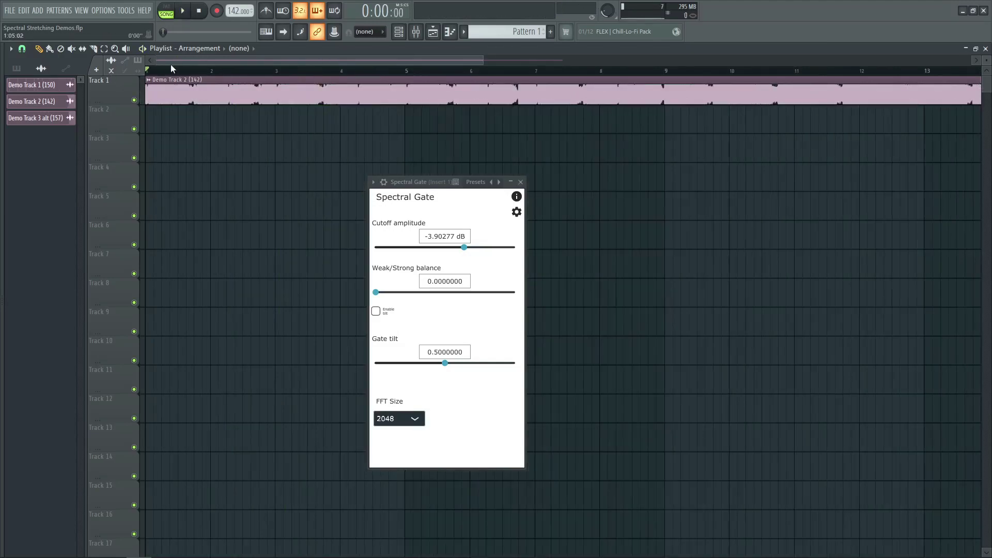
{"action": "scroll", "coordinate": [183, 76], "scroll_direction": "down", "scroll_amount": 4}
{"action": "scroll", "coordinate": [184, 75], "scroll_direction": "up", "scroll_amount": 1}
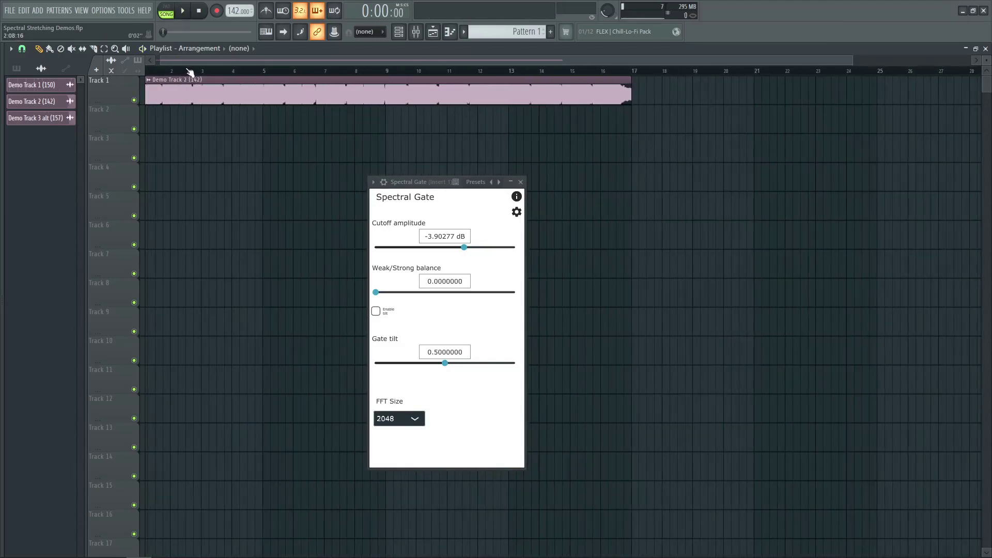
{"action": "key", "text": "space"}
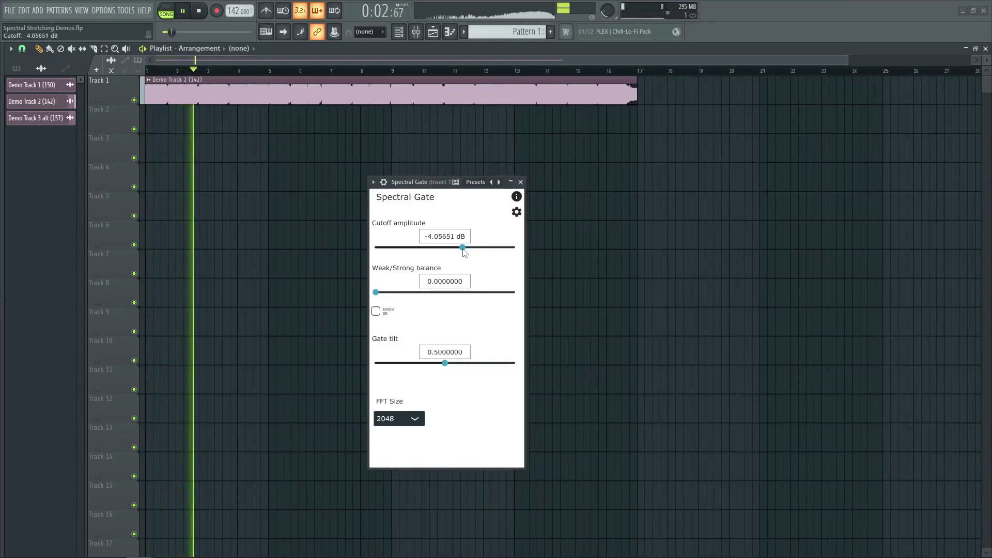
{"action": "left_click_drag", "start_coordinate": [463, 248], "coordinate": [461, 249]}
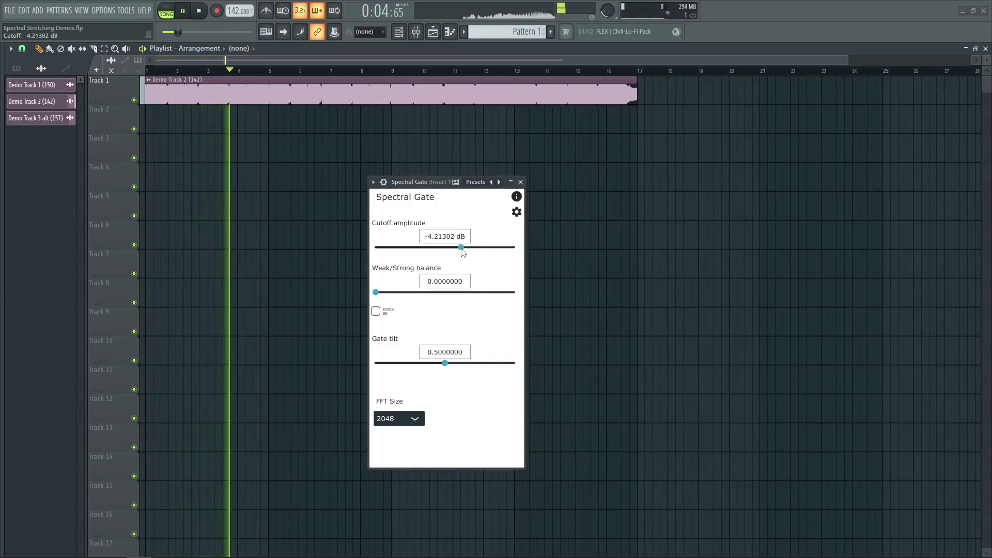
{"action": "left_click_drag", "start_coordinate": [461, 249], "coordinate": [460, 248]}
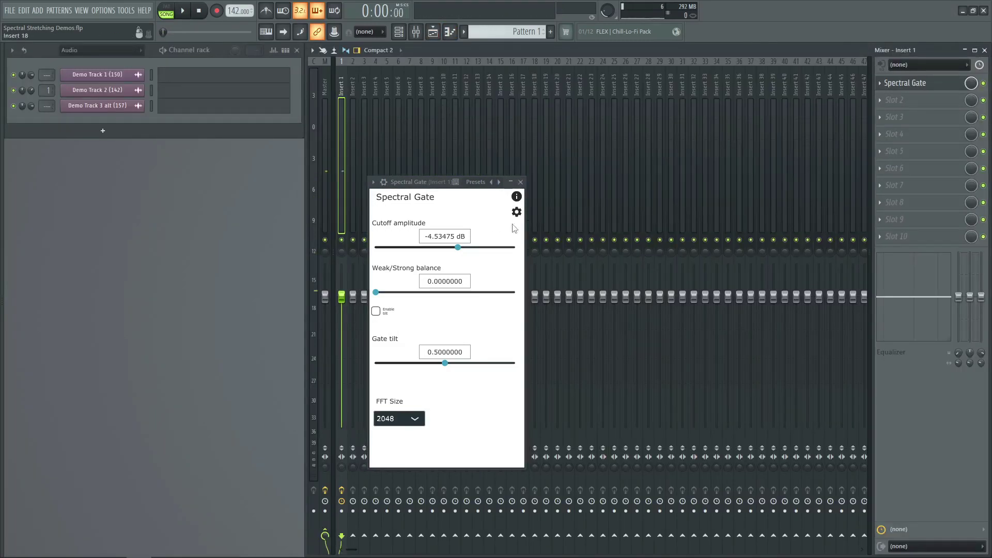
Return to the playlist and play the gated demo track from just after bar 5 to judge its sound
{"action": "left_click", "coordinate": [434, 33]}
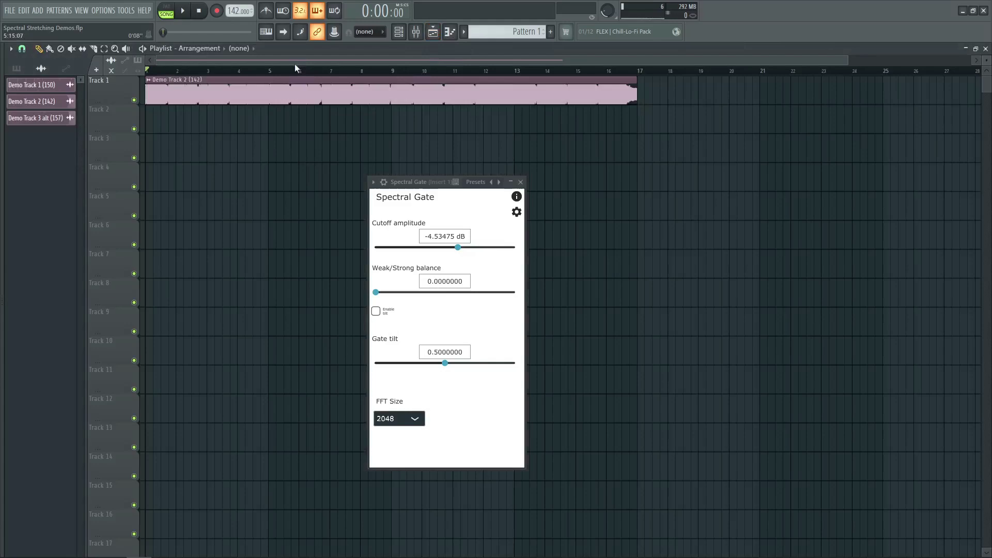
{"action": "scroll", "coordinate": [292, 70], "scroll_direction": "up", "scroll_amount": 4}
{"action": "left_click", "coordinate": [276, 70]}
{"action": "scroll", "coordinate": [281, 73], "scroll_direction": "up", "scroll_amount": 2}
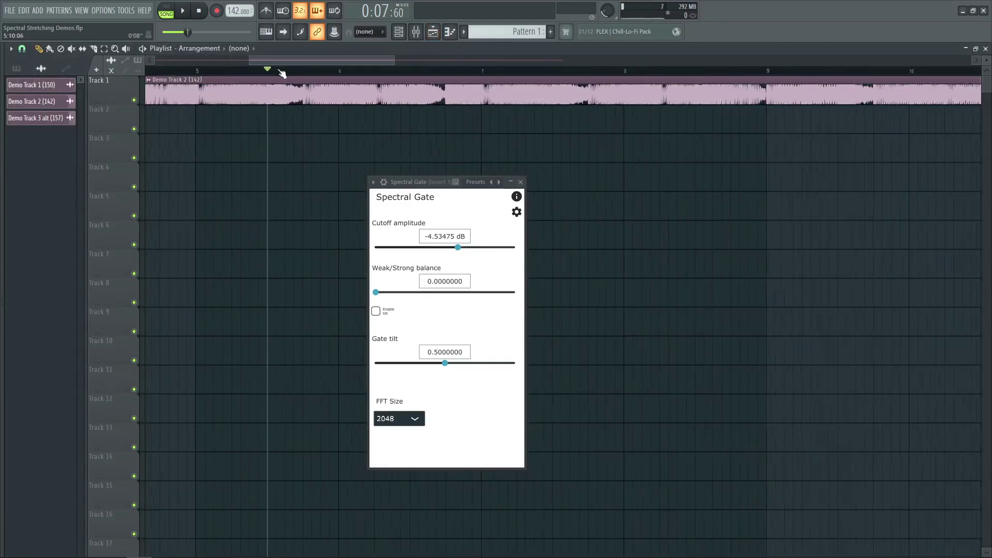
{"action": "key", "text": "space"}
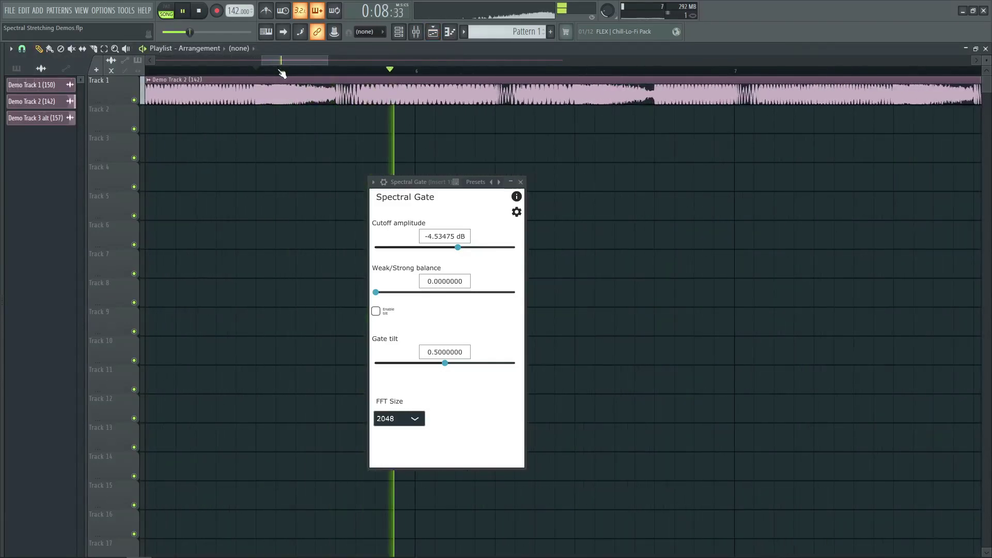
{"action": "scroll", "coordinate": [281, 72], "scroll_direction": "down", "scroll_amount": 5}
{"action": "key", "text": "space"}
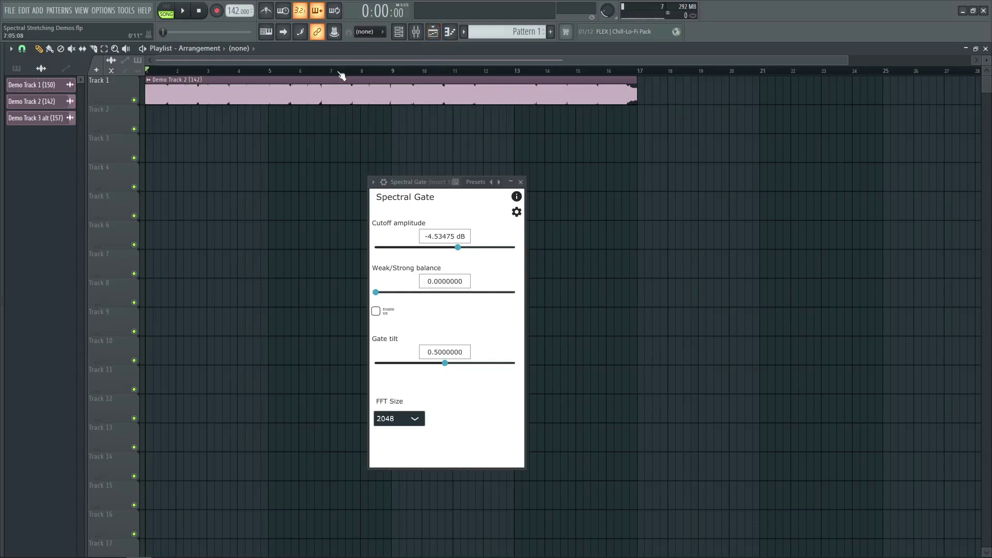
Consolidate Track 1 to render the demo track through the current Spectral Gate settings
{"action": "scroll", "coordinate": [341, 76], "scroll_direction": "up", "scroll_amount": 5}
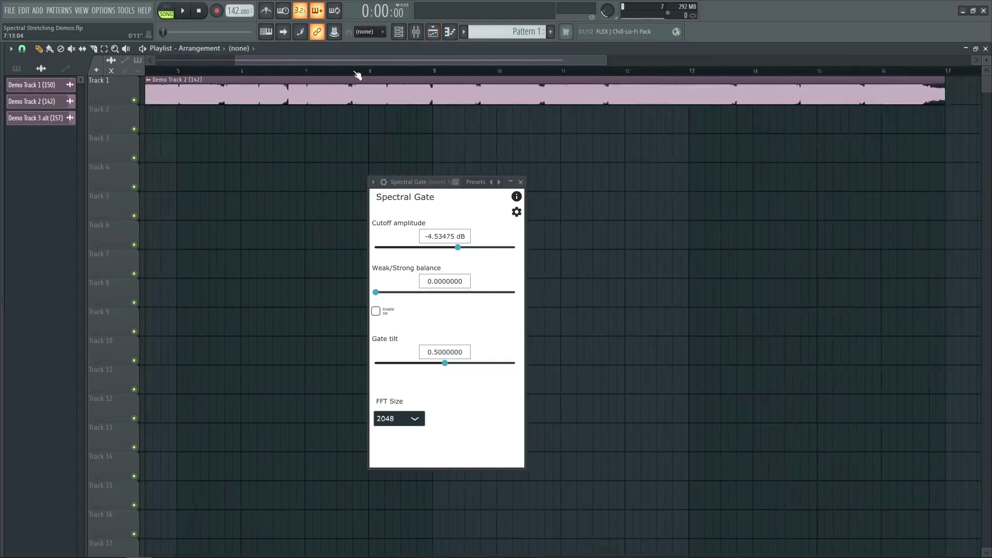
{"action": "scroll", "coordinate": [357, 76], "scroll_direction": "down", "scroll_amount": 5}
{"action": "scroll", "coordinate": [383, 56], "scroll_direction": "up", "scroll_amount": 3}
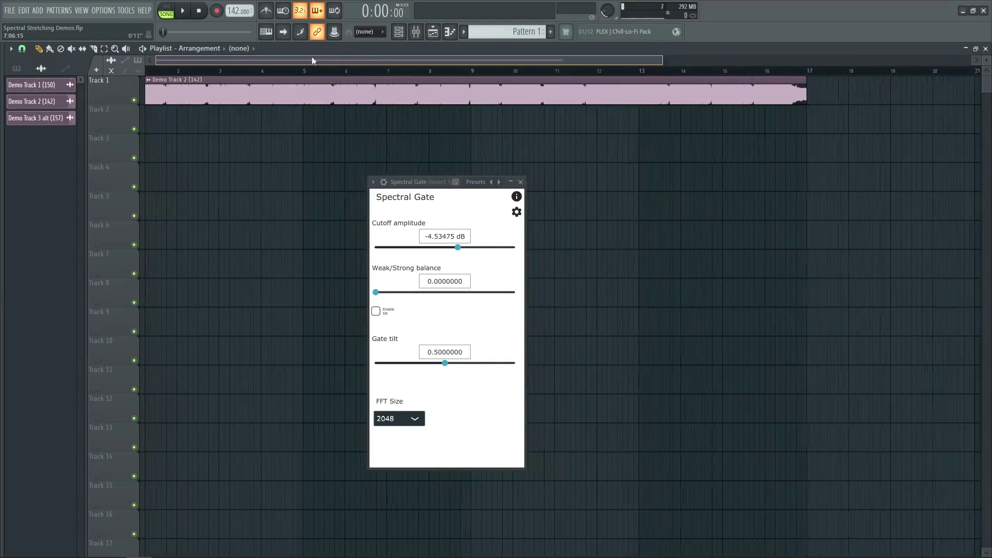
{"action": "key", "text": "F5"}
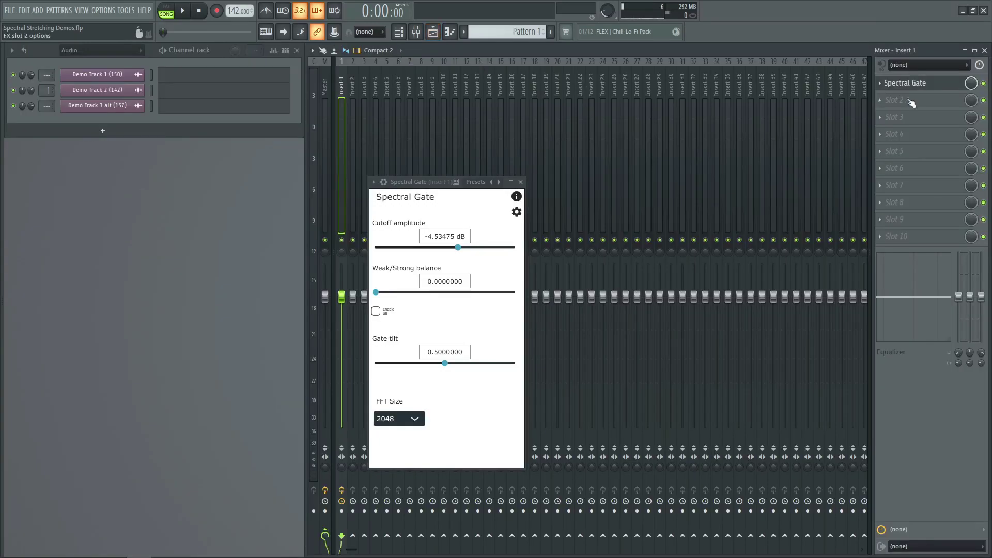
{"action": "left_click", "coordinate": [436, 33]}
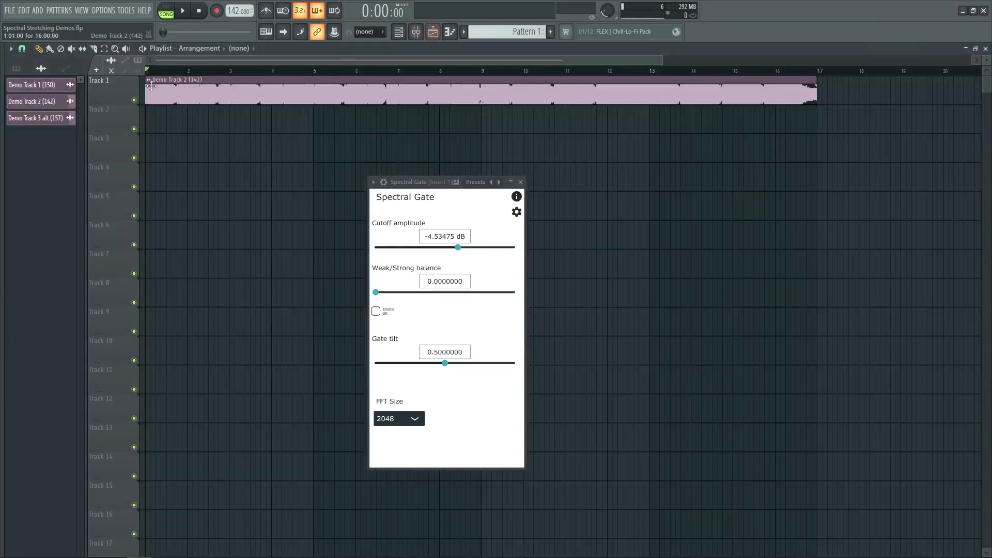
{"action": "right_click", "coordinate": [125, 91]}
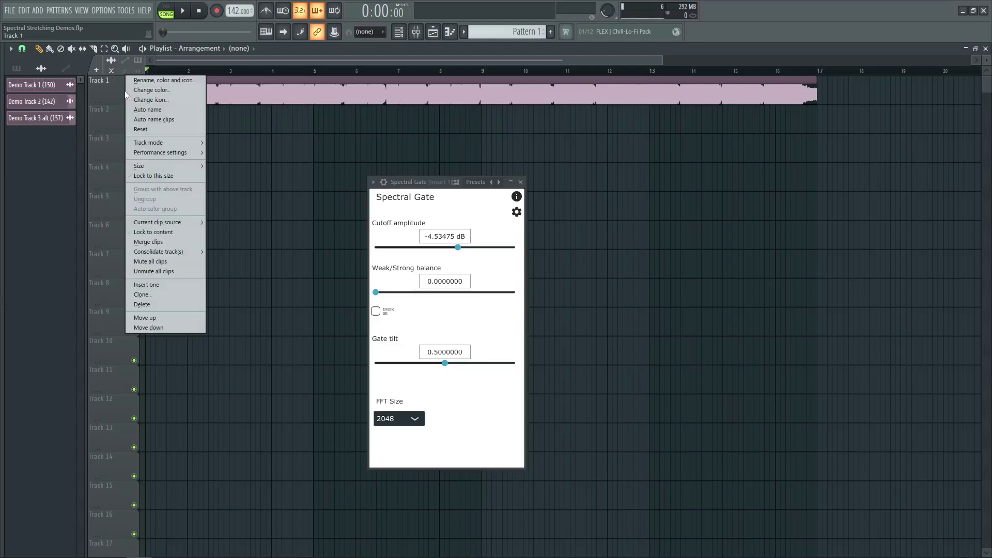
{"action": "left_click", "coordinate": [233, 251]}
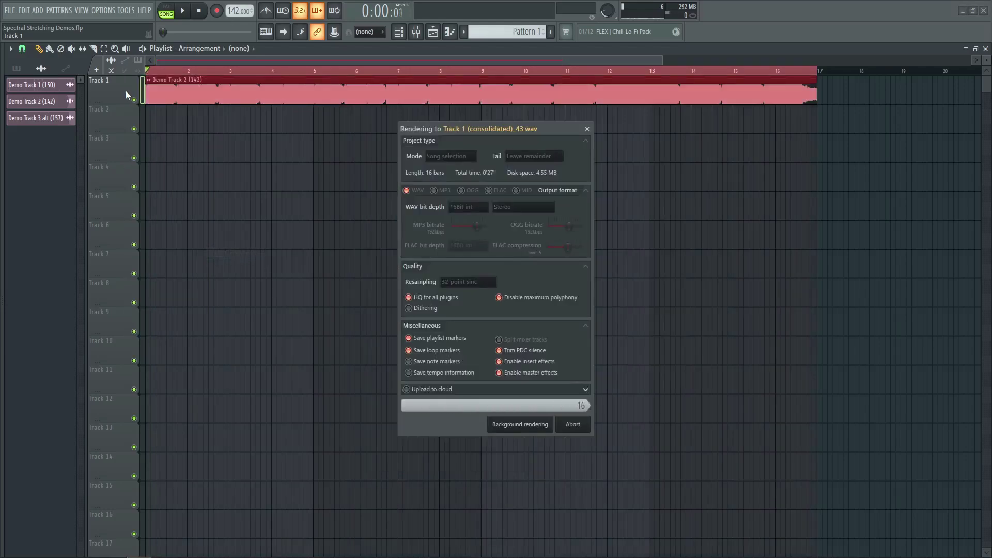
Inspect the consolidated waveform, then solo Track 2 and unmute its original demo clip
{"action": "scroll", "coordinate": [166, 72], "scroll_direction": "up", "scroll_amount": 4}
{"action": "scroll", "coordinate": [167, 76], "scroll_direction": "up", "scroll_amount": 2}
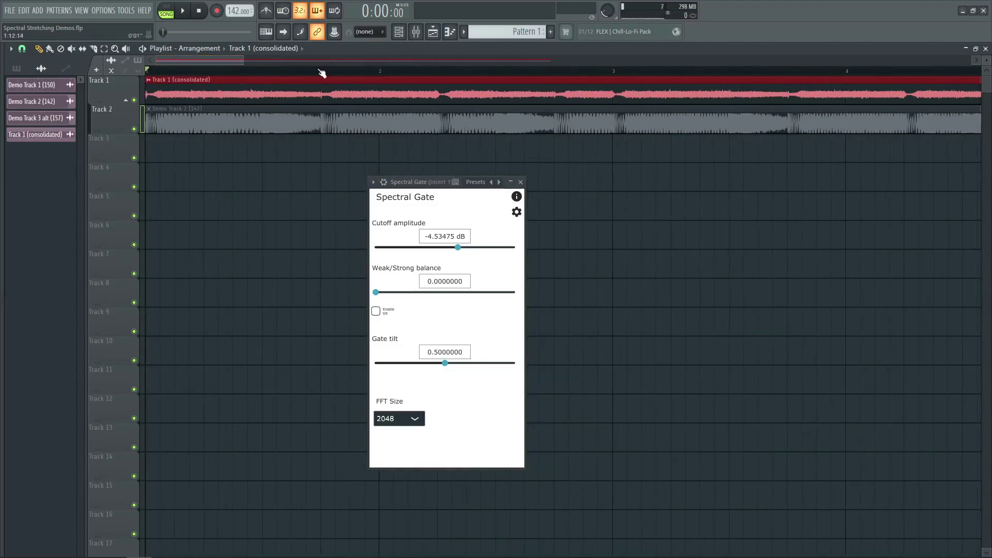
{"action": "left_click_drag", "start_coordinate": [243, 60], "coordinate": [246, 60]}
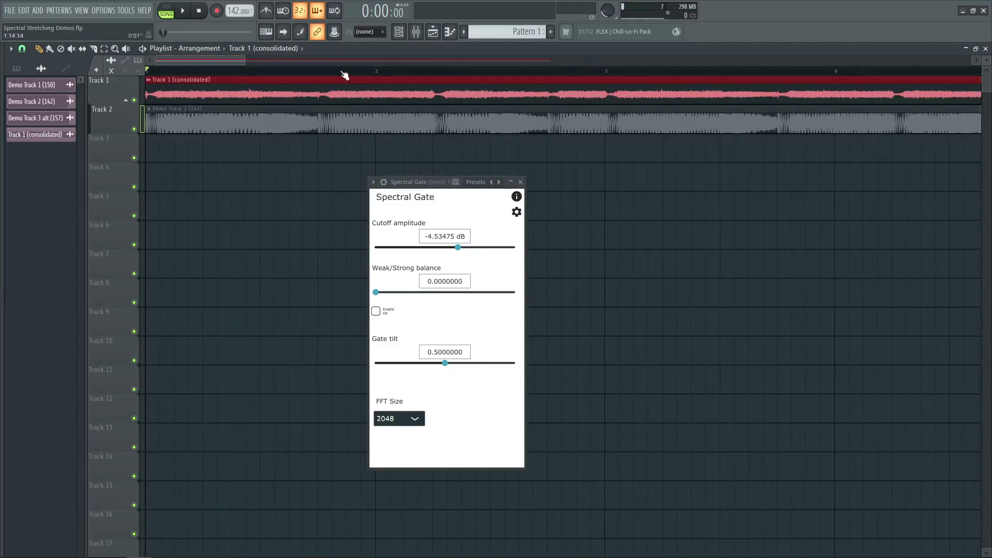
{"action": "scroll", "coordinate": [344, 76], "scroll_direction": "down", "scroll_amount": 5}
{"action": "right_click", "coordinate": [134, 129]}
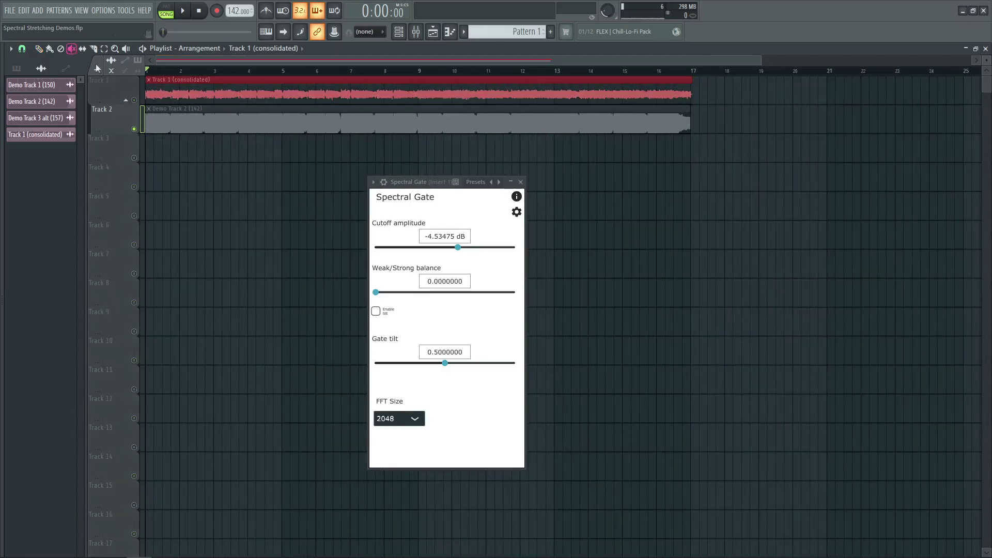
Raise Spectral Gate's Weak/Strong balance to its maximum on mixer Insert 1 and close the plugin window
{"action": "left_click", "coordinate": [436, 35]}
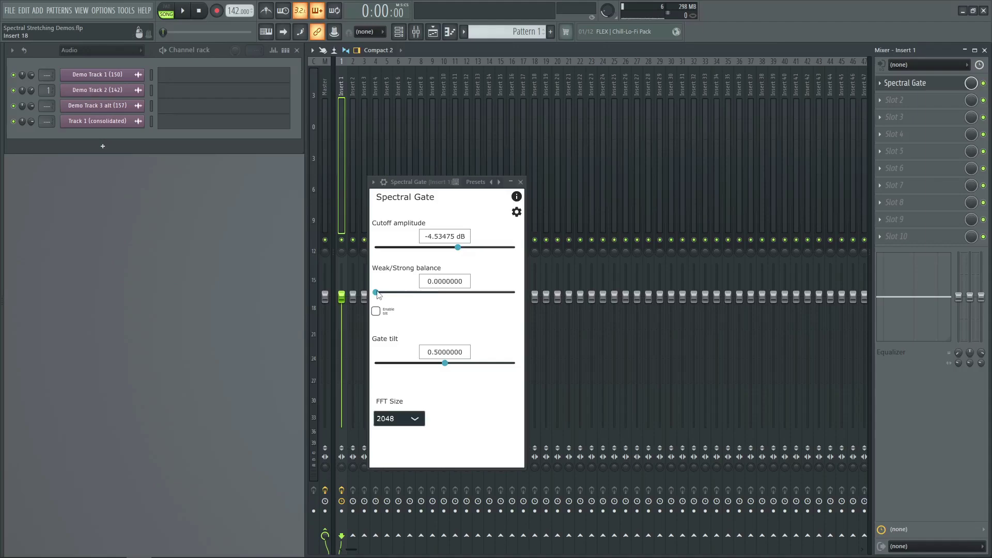
{"action": "left_click_drag", "start_coordinate": [376, 292], "coordinate": [704, 313]}
{"action": "left_click", "coordinate": [520, 183]}
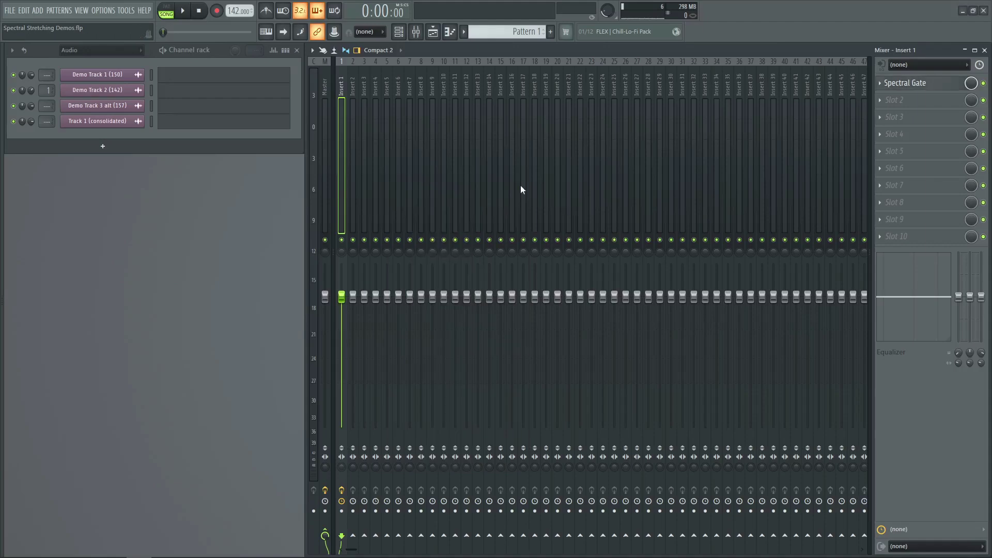
Preview the rebalanced demo clip in the playlist and consolidate Track 2 to audio
{"action": "left_click", "coordinate": [434, 33]}
{"action": "key", "text": "space"}
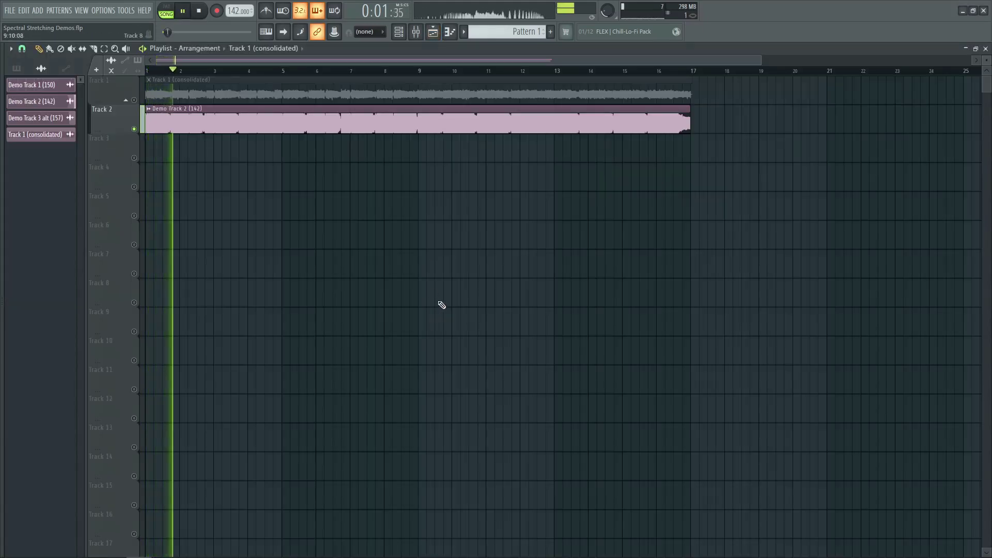
{"action": "right_click", "coordinate": [128, 127]}
{"action": "left_click", "coordinate": [160, 282]}
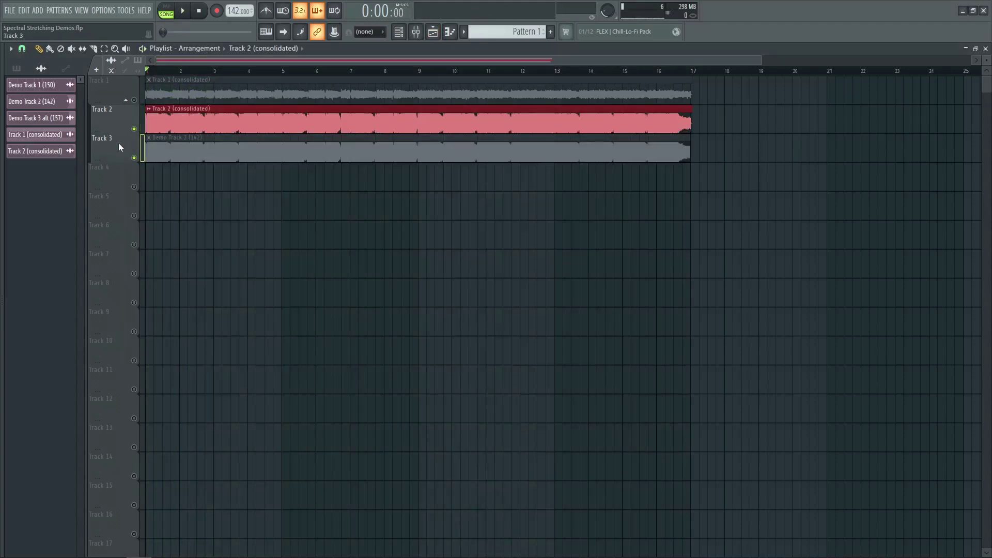
{"action": "right_click", "coordinate": [119, 143]}
{"action": "key", "text": "Escape"}
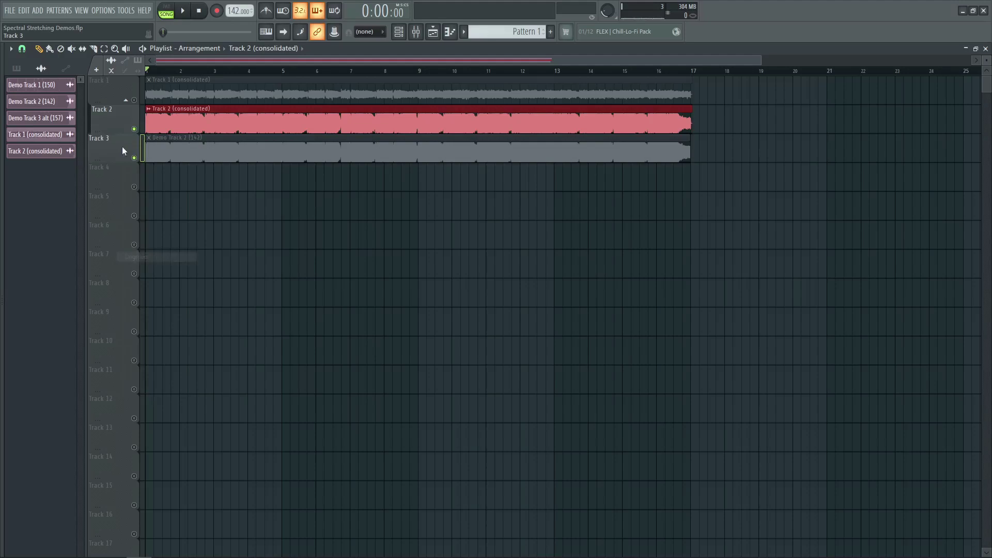
Enable Track 1 alongside Track 2, mute Track 3, and play both consolidated clips while watching the mixer's master level
{"action": "left_click", "coordinate": [134, 100]}
{"action": "left_click", "coordinate": [414, 36]}
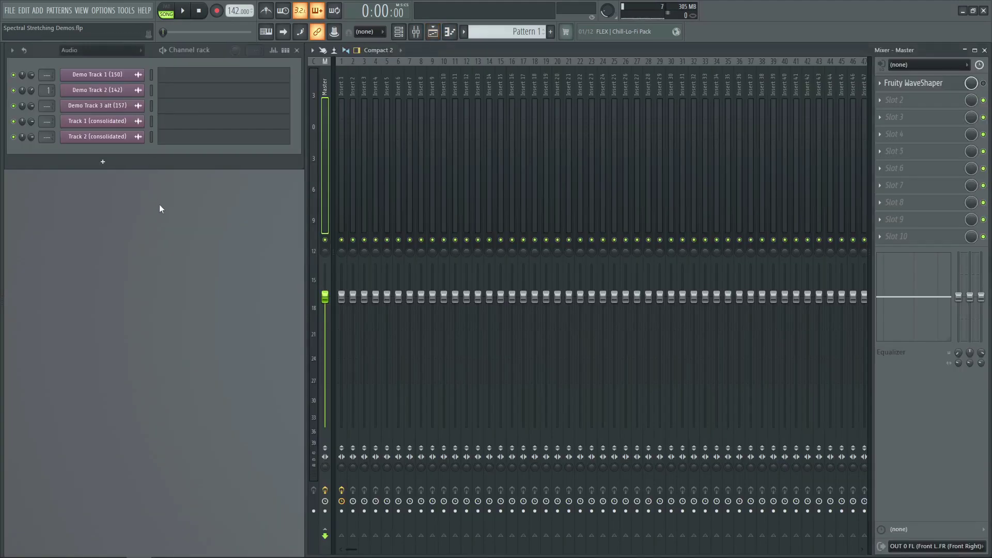
{"action": "key", "text": "space"}
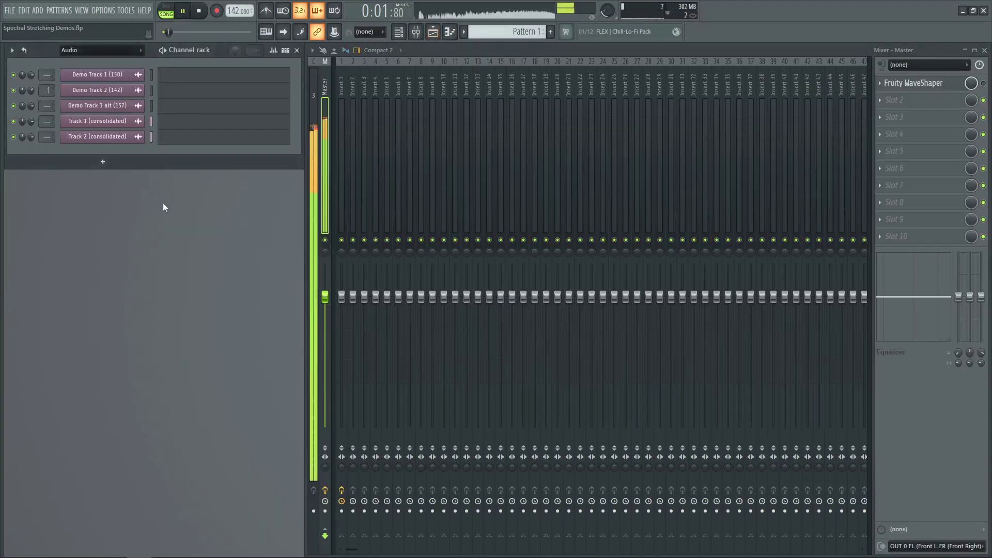
{"action": "key", "text": "space"}
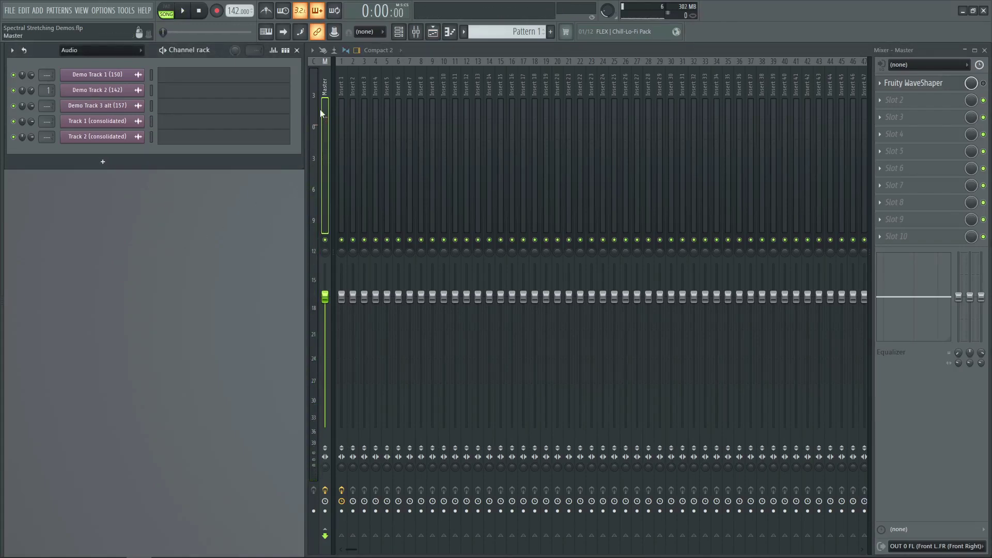
{"action": "key", "text": "space"}
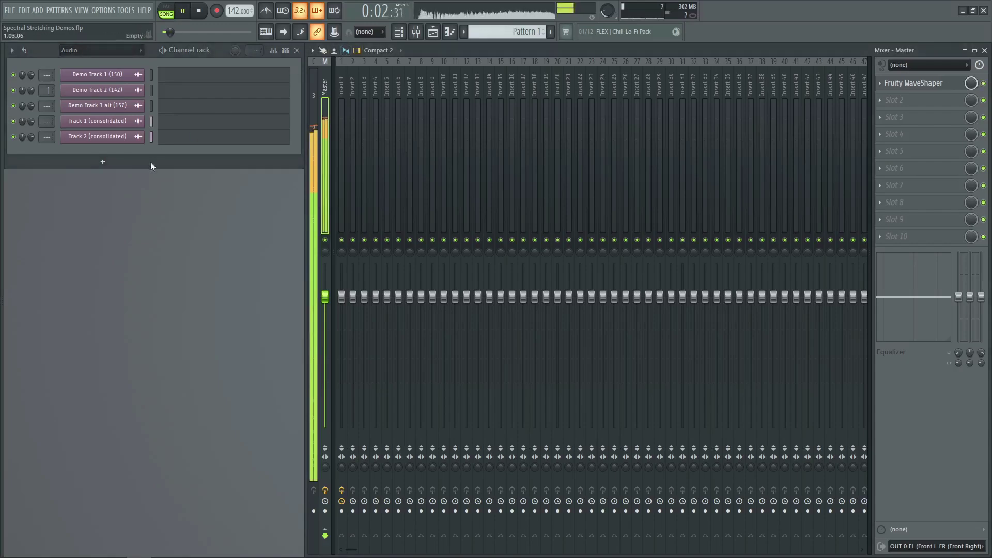
{"action": "key", "text": "space"}
Compare the two consolidated tracks with the original clip on Track 3 by alternating them during playback, stopping with Track 3 soloed
{"action": "key", "text": "F5"}
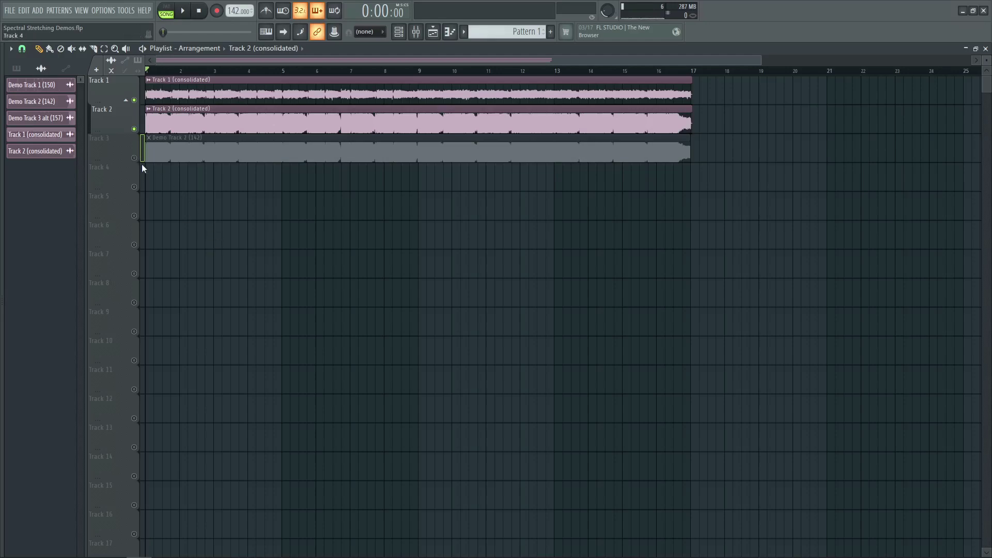
{"action": "key", "text": "space"}
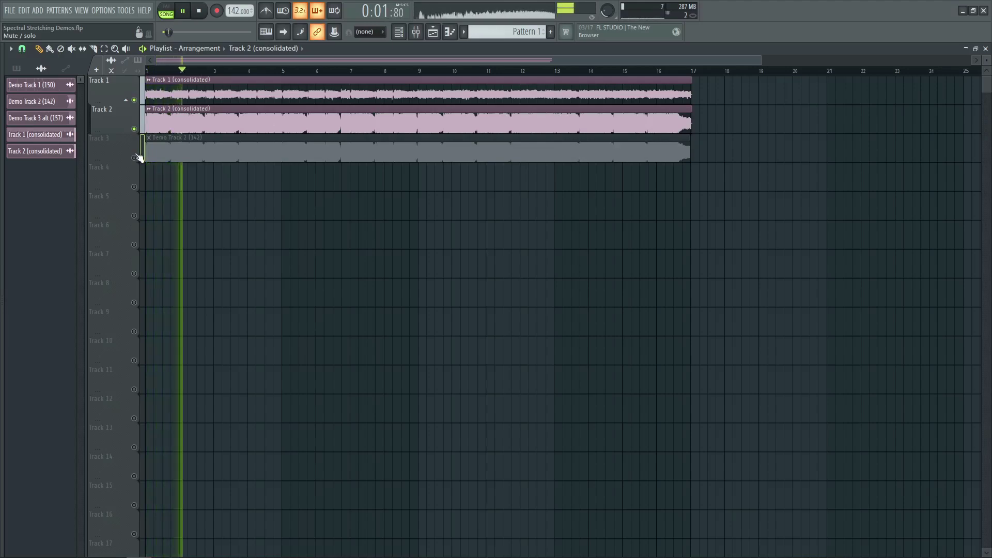
{"action": "left_click", "coordinate": [136, 157], "text": "ctrl"}
{"action": "left_click", "coordinate": [139, 100], "text": "ctrl"}
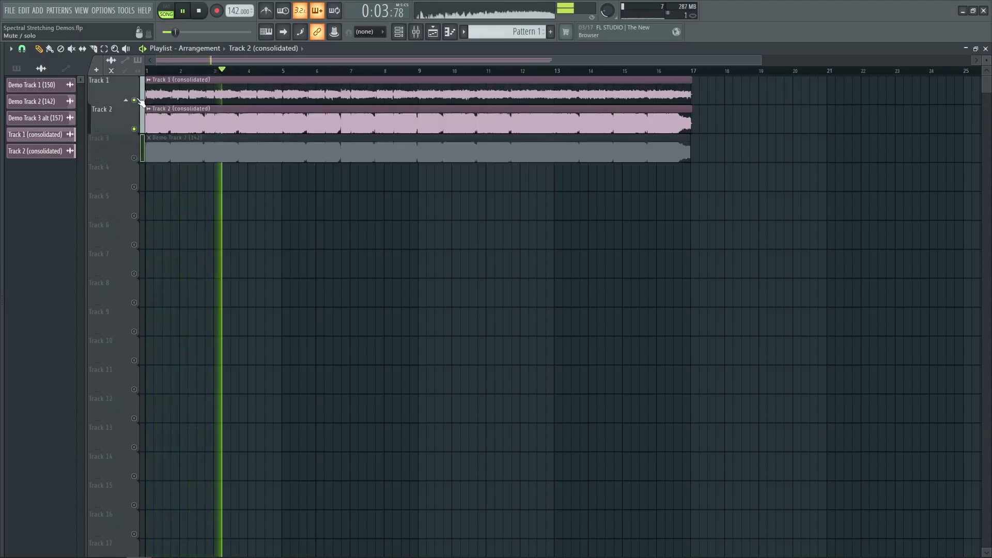
{"action": "left_click", "coordinate": [136, 157], "text": "ctrl"}
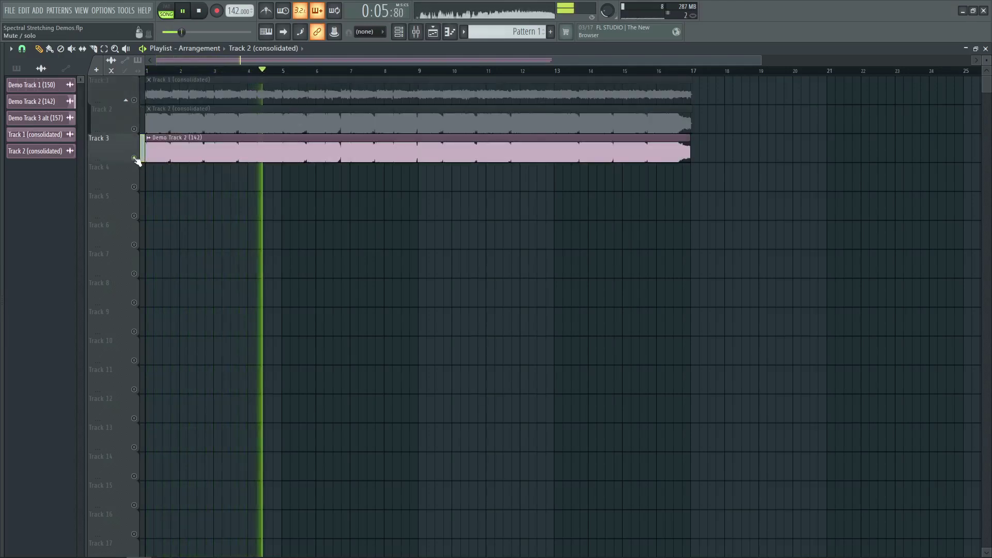
{"action": "left_click", "coordinate": [135, 158]}
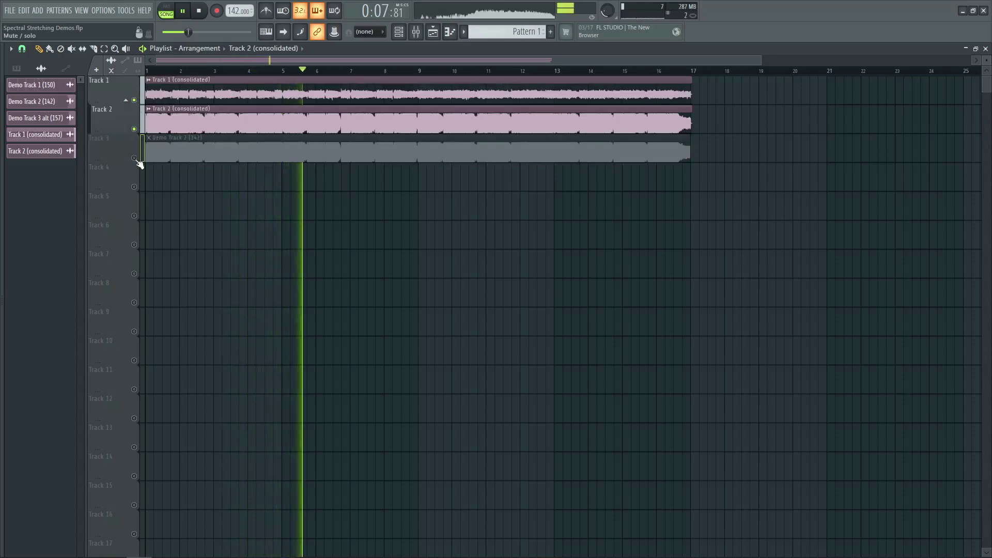
{"action": "left_click", "coordinate": [135, 158], "text": "ctrl"}
{"action": "left_click", "coordinate": [135, 101], "text": "ctrl"}
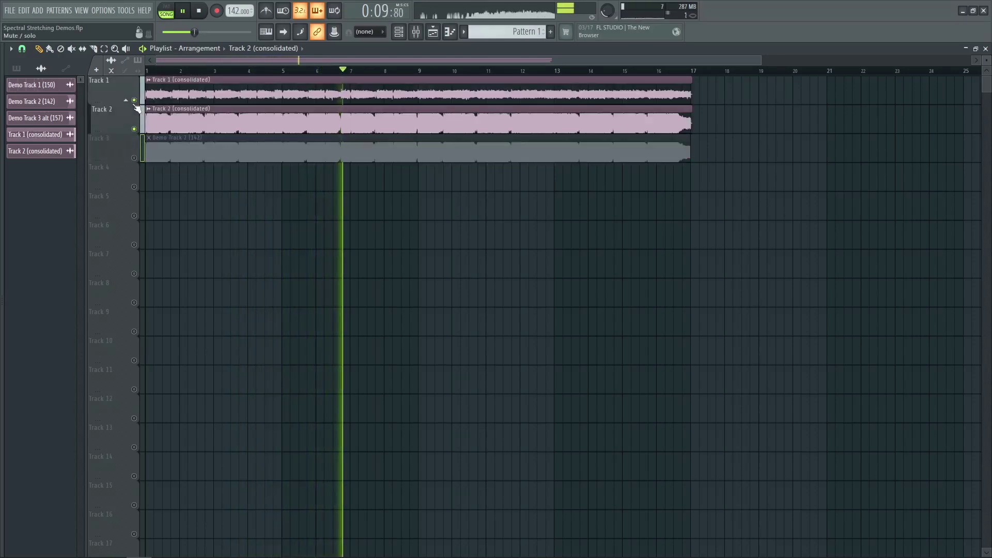
{"action": "key", "text": "space"}
{"action": "left_click", "coordinate": [135, 158], "text": "ctrl"}
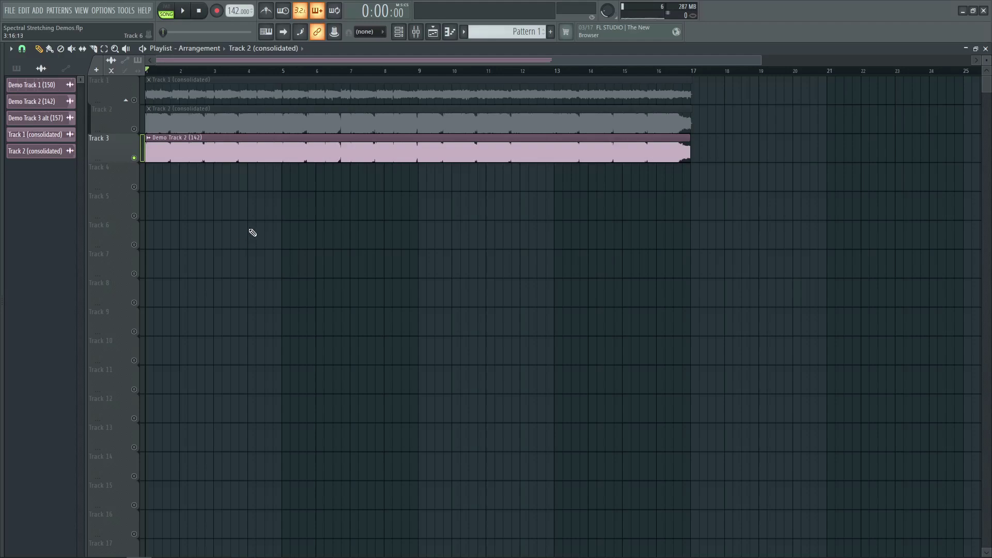
Set the Demo Track 2 (142) clip's time-stretching mode to Stretch Pro and its pitch range to 11
{"action": "left_click", "coordinate": [43, 90]}
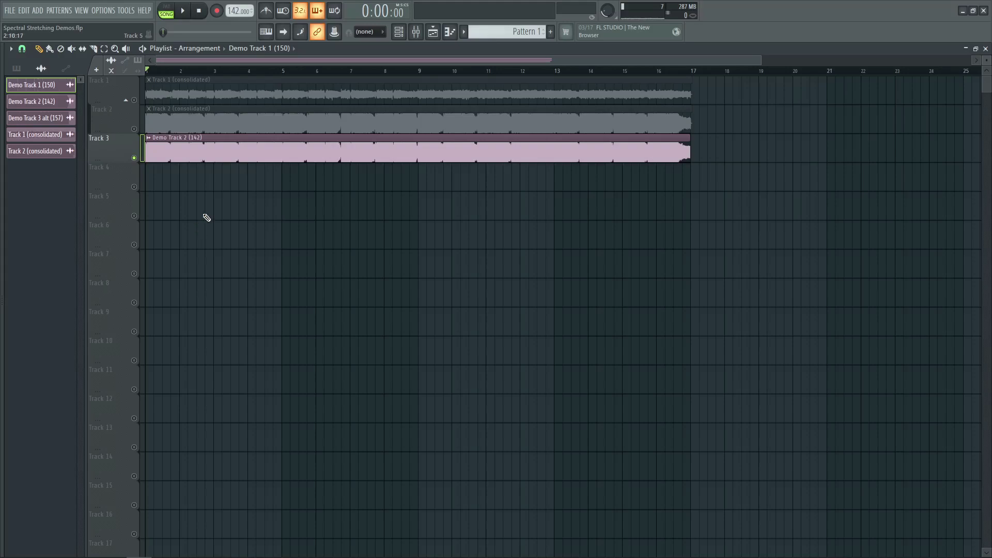
{"action": "left_click", "coordinate": [226, 143]}
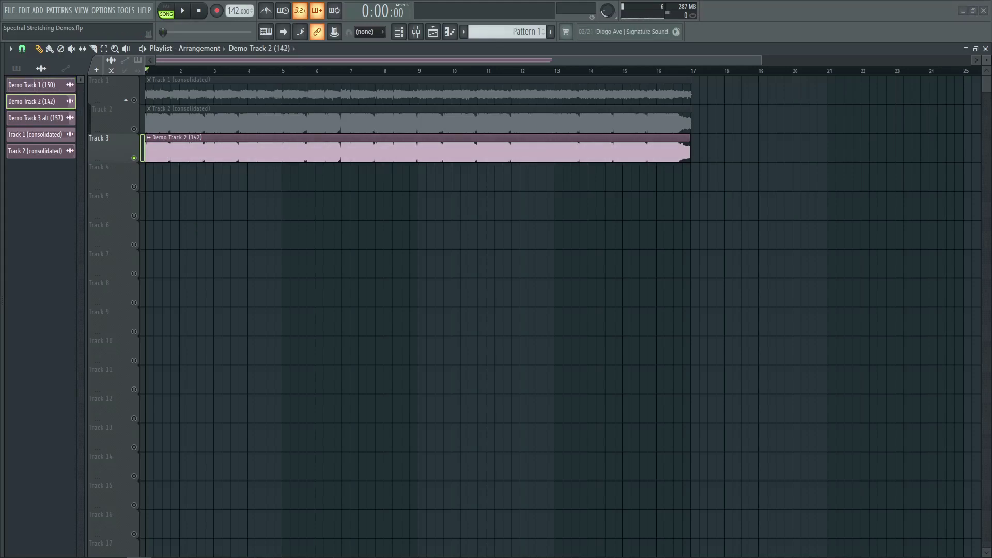
{"action": "left_click", "coordinate": [478, 205]}
{"action": "left_click", "coordinate": [495, 246]}
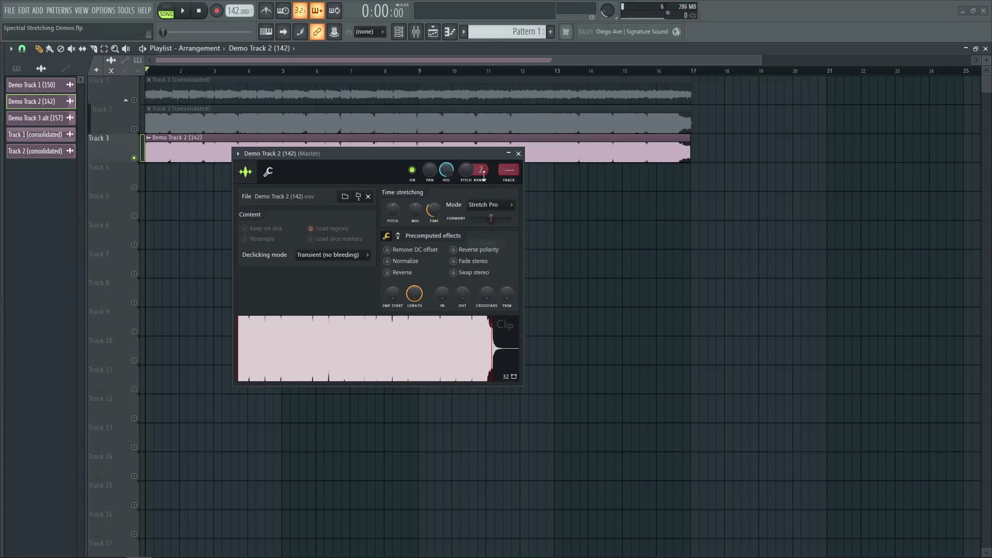
{"action": "scroll", "coordinate": [476, 173], "scroll_direction": "up", "scroll_amount": 9}
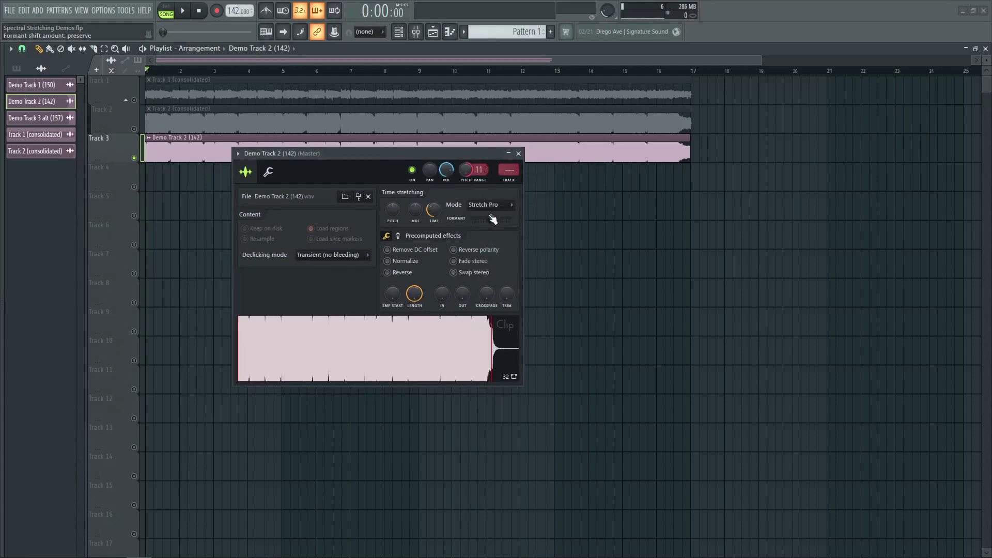
{"action": "key", "text": "Escape"}
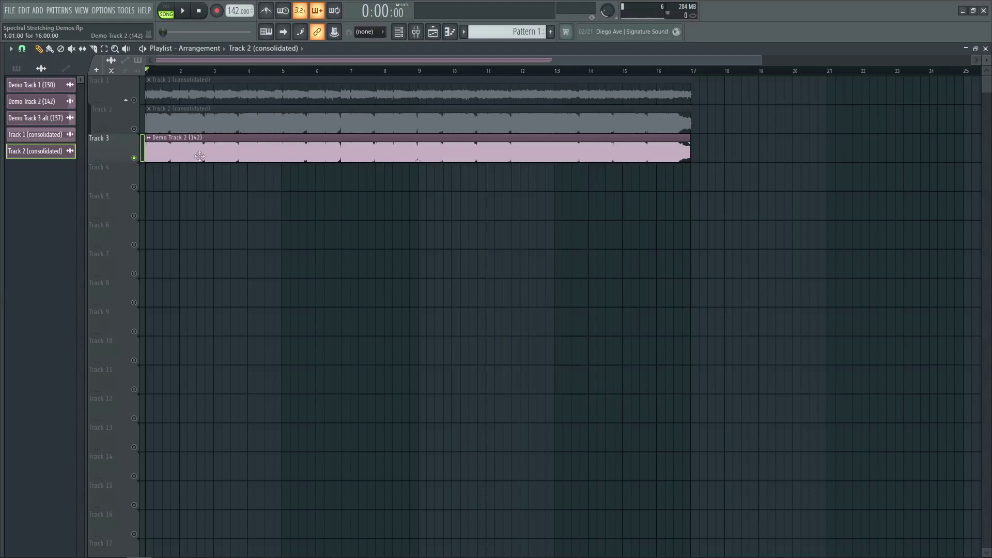
Play the original clip on Track 3, and compare it with the two consolidated tracks by alternating them during playback
{"action": "key", "text": "space"}
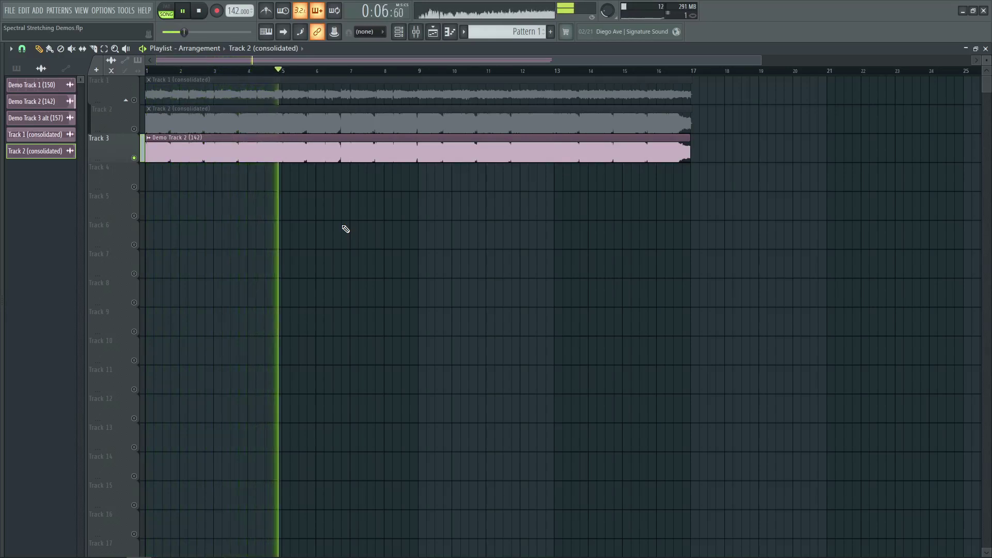
{"action": "key", "text": "space"}
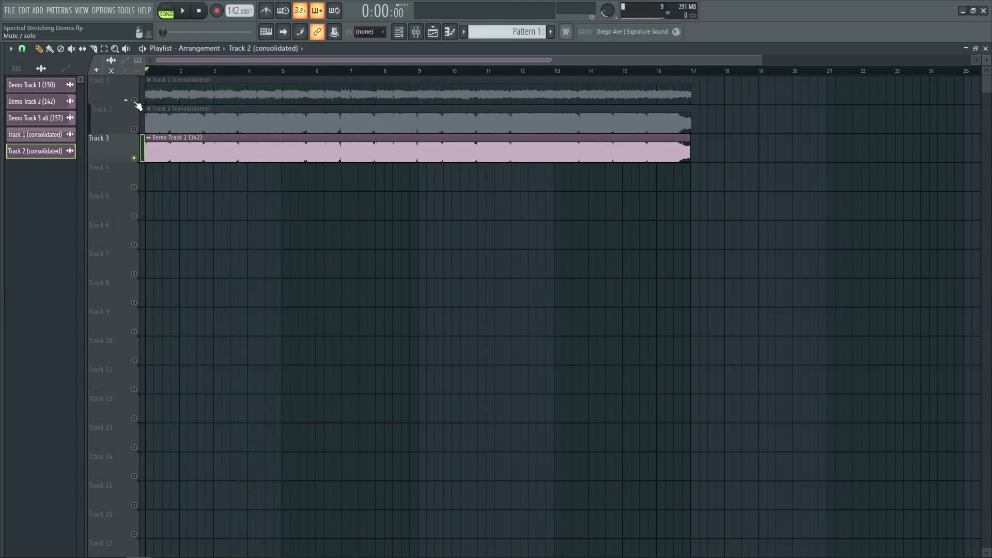
{"action": "left_click_drag", "start_coordinate": [134, 101], "coordinate": [134, 157]}
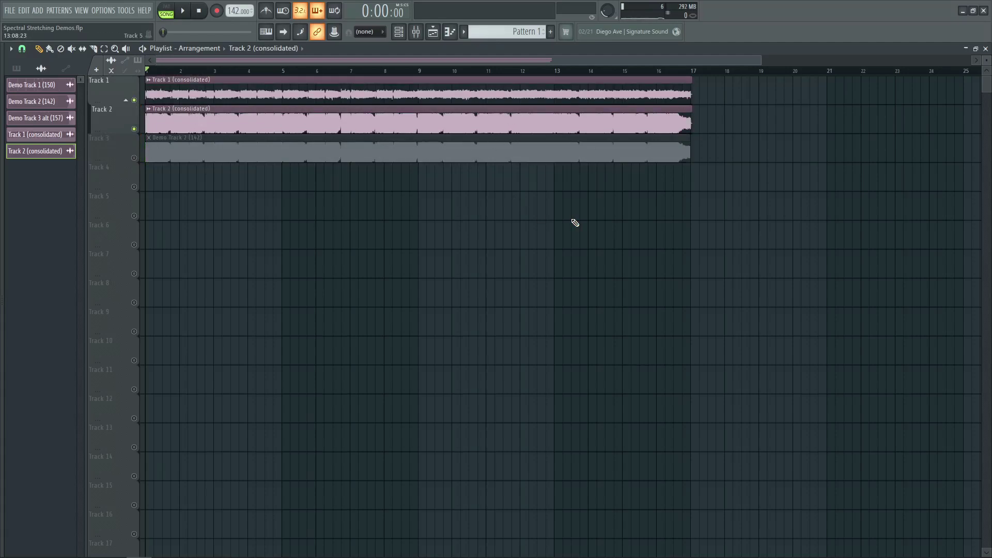
{"action": "key", "text": "space"}
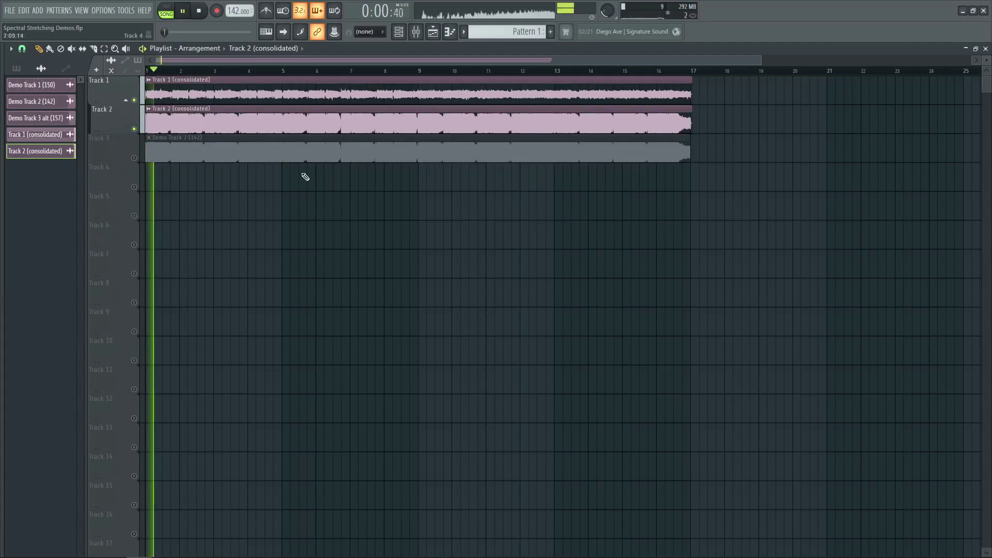
{"action": "right_click", "coordinate": [134, 157]}
{"action": "right_click", "coordinate": [135, 101]}
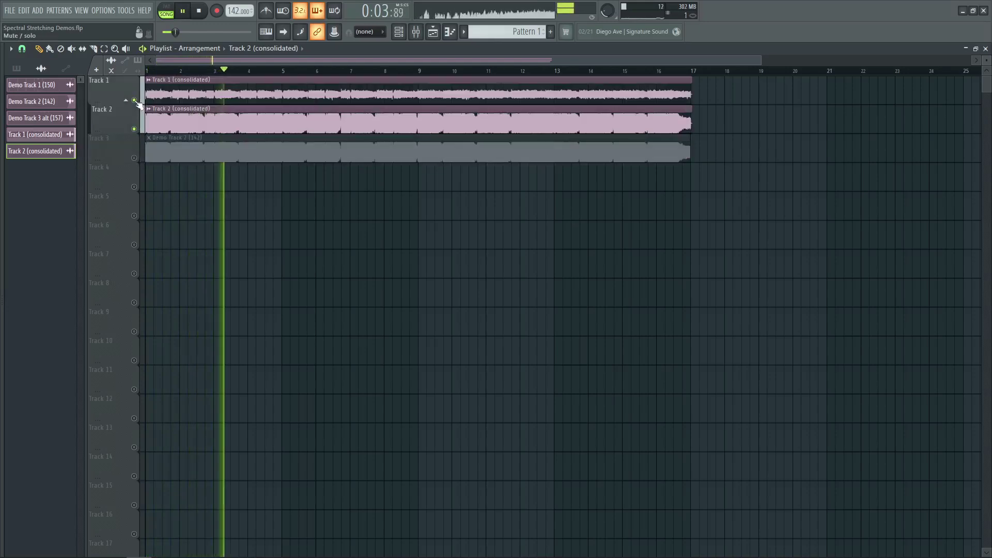
{"action": "right_click", "coordinate": [135, 158]}
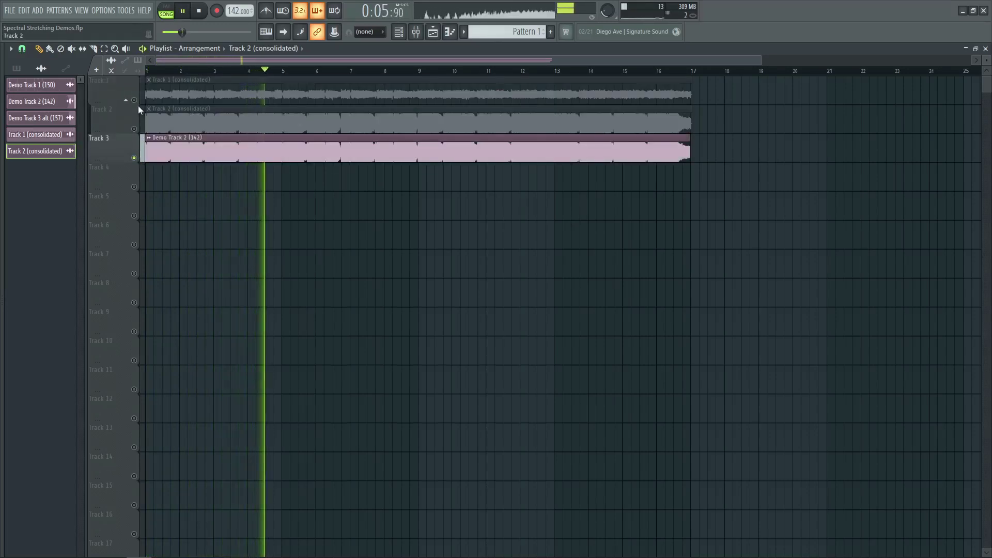
{"action": "right_click", "coordinate": [134, 100]}
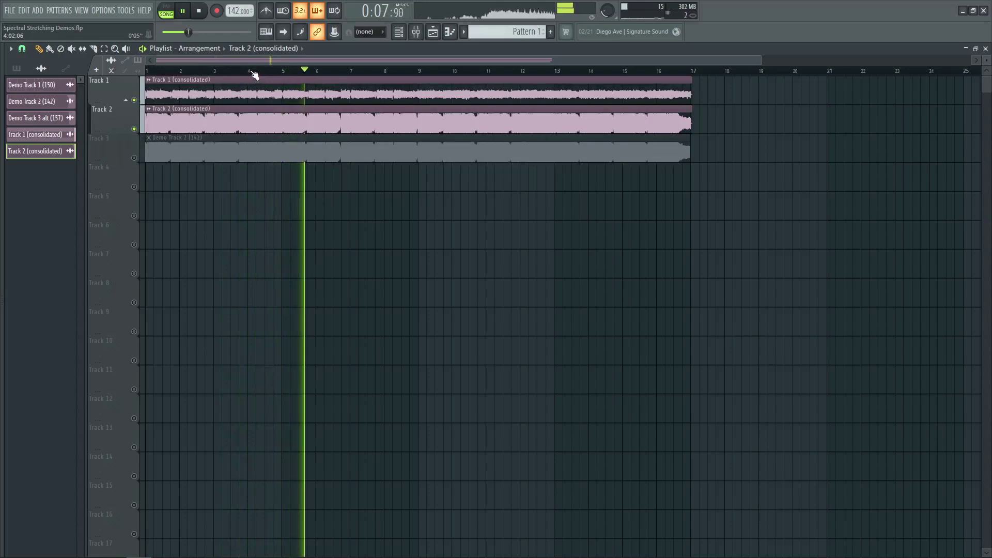
{"action": "key", "text": "space"}
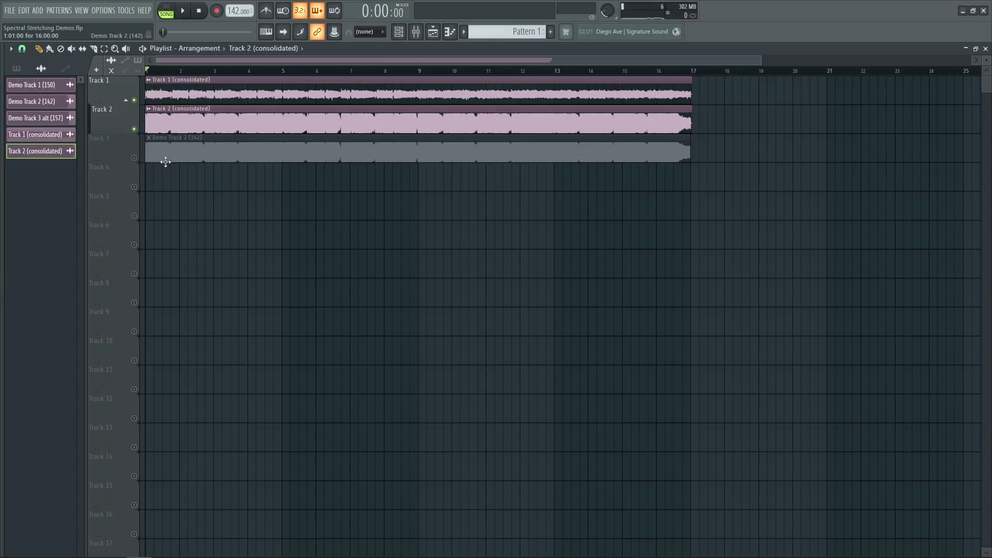
Solo Track 3 and set the Demo Track 2 (142) clip's pitch range to 8 and formant shift to -100 cents
{"action": "scroll", "coordinate": [142, 161], "scroll_direction": "up", "scroll_amount": 1}
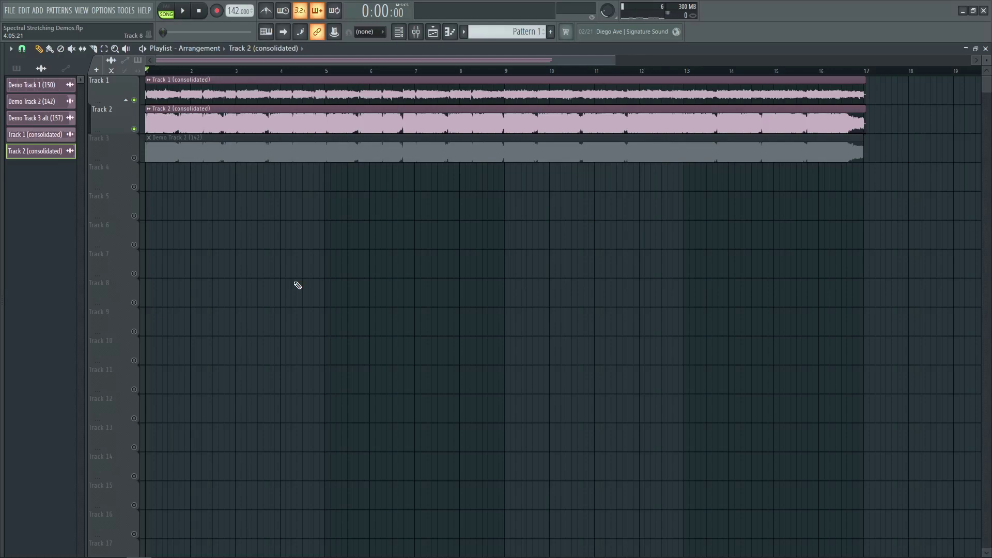
{"action": "right_click", "coordinate": [134, 157]}
{"action": "left_click", "coordinate": [171, 151]}
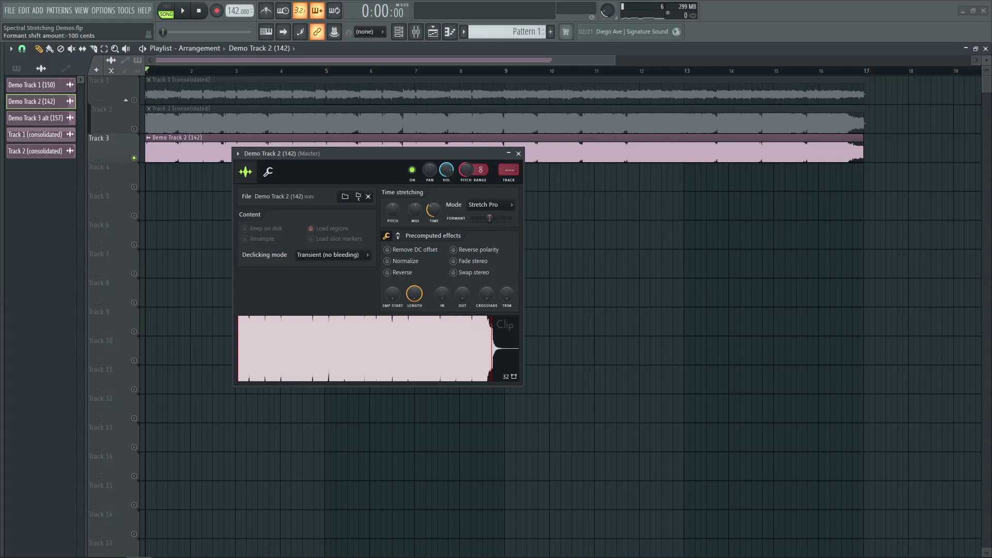
{"action": "left_click", "coordinate": [325, 265]}
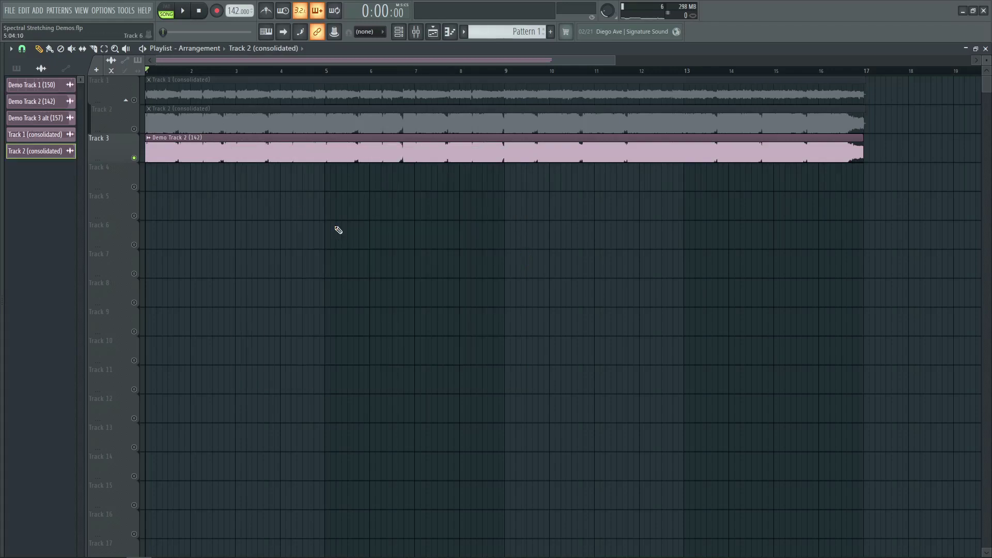
Play the formant-shifted Track 3 clip against the consolidated Tracks 1 and 2, ending with only the consolidated pair enabled
{"action": "key", "text": "space"}
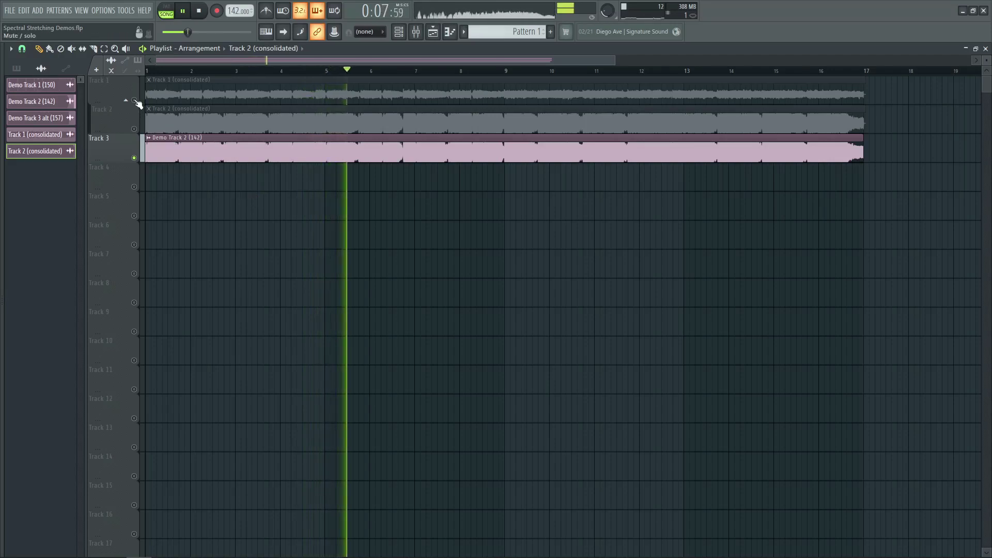
{"action": "key", "text": "space"}
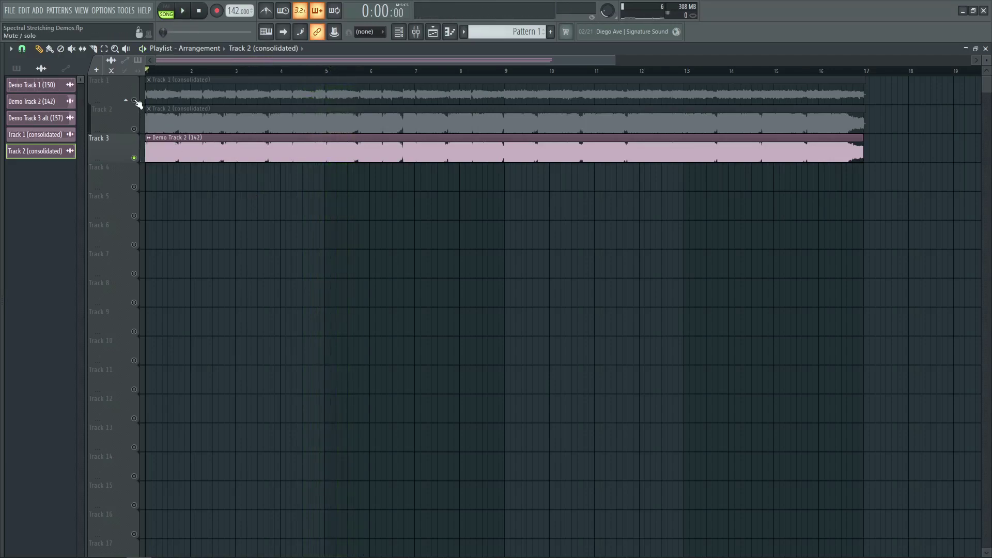
{"action": "left_click_drag", "start_coordinate": [135, 100], "coordinate": [135, 138]}
{"action": "key", "text": "space"}
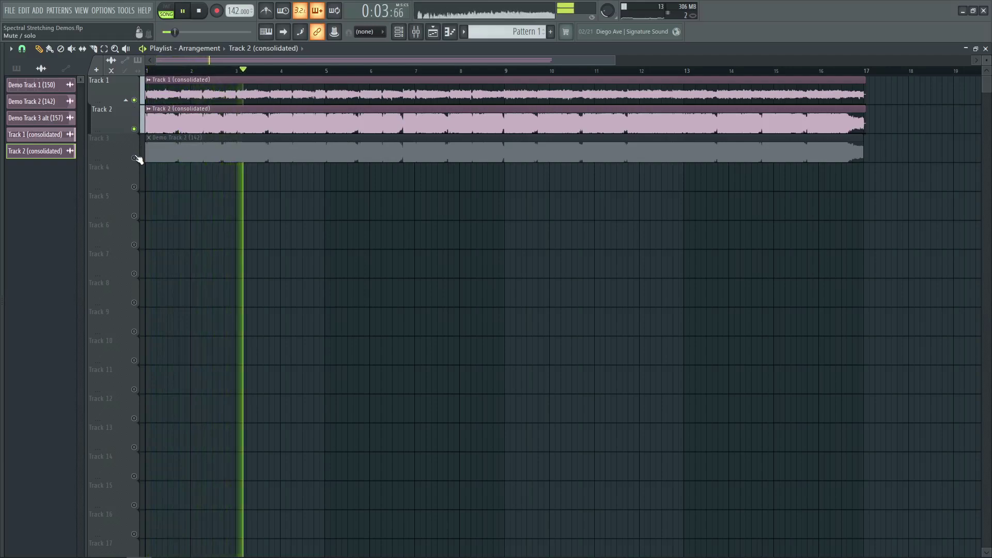
{"action": "right_click", "coordinate": [135, 157]}
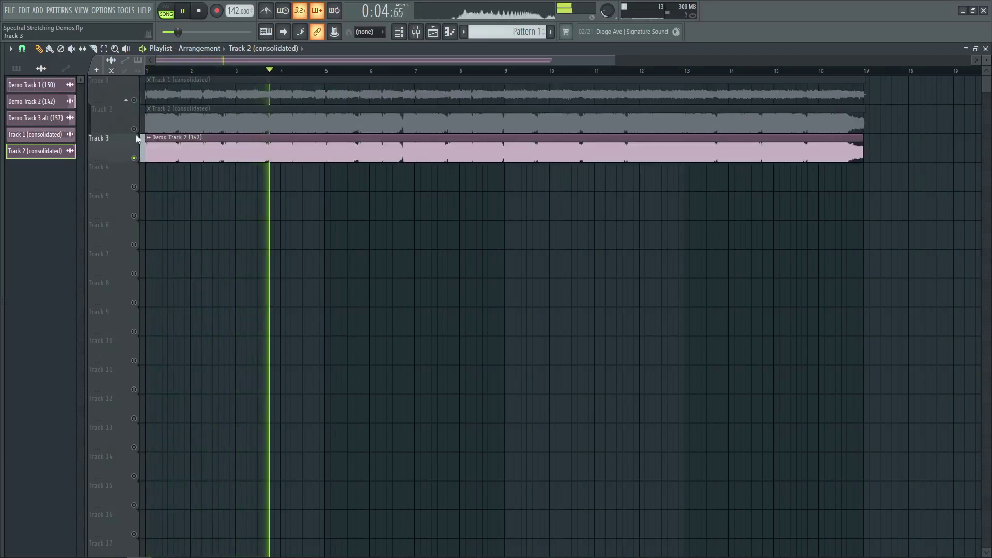
{"action": "left_click", "coordinate": [136, 100]}
{"action": "key", "text": "space"}
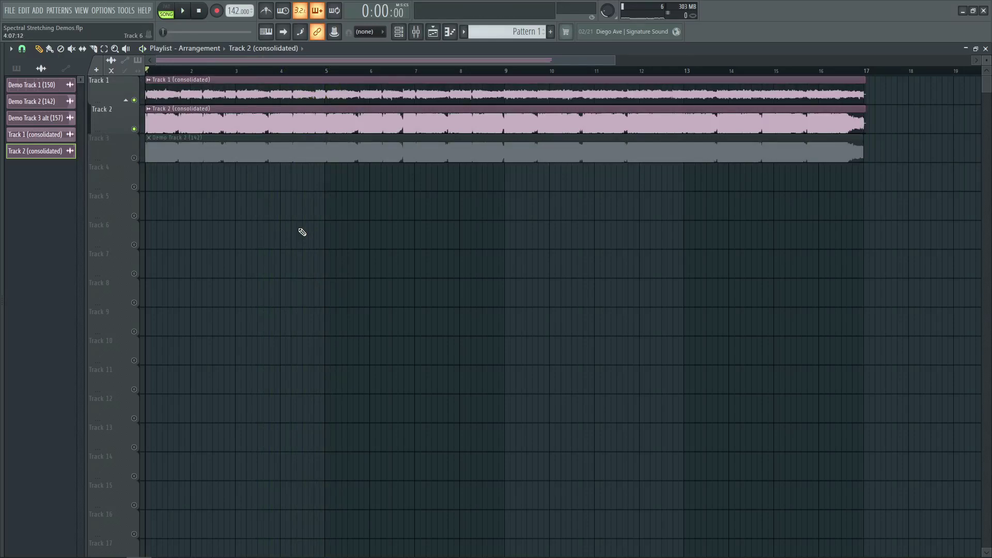
{"action": "right_click", "coordinate": [134, 158]}
{"action": "left_click", "coordinate": [134, 100]}
Open the Track 1 (consolidated) clip's channel settings and route it to mixer Insert 2
{"action": "left_click", "coordinate": [227, 93]}
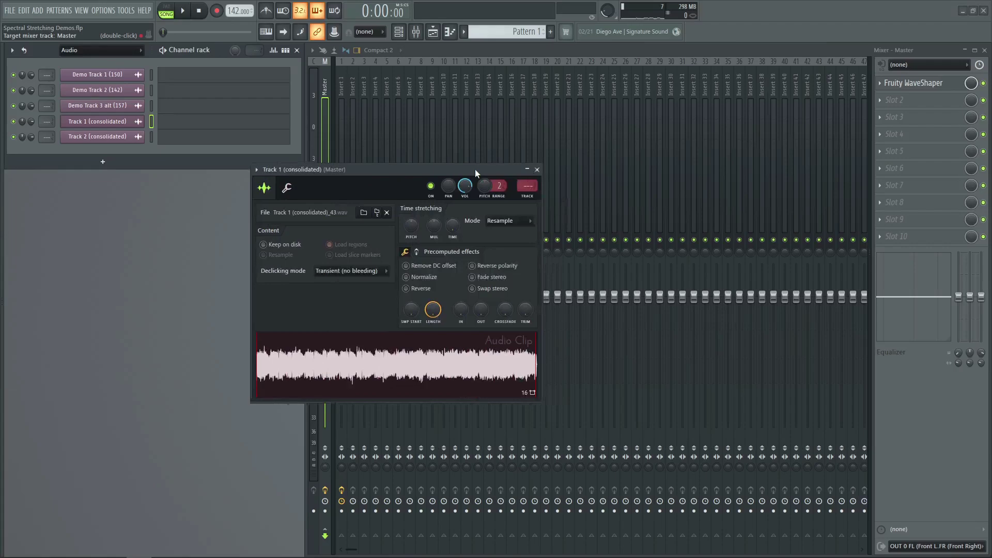
{"action": "mouse_move", "coordinate": [474, 168]}
{"action": "left_mouse_down"}
{"action": "mouse_move", "coordinate": [407, 148]}
{"action": "mouse_move", "coordinate": [459, 155]}
{"action": "left_mouse_up"}
{"action": "left_click", "coordinate": [470, 149]}
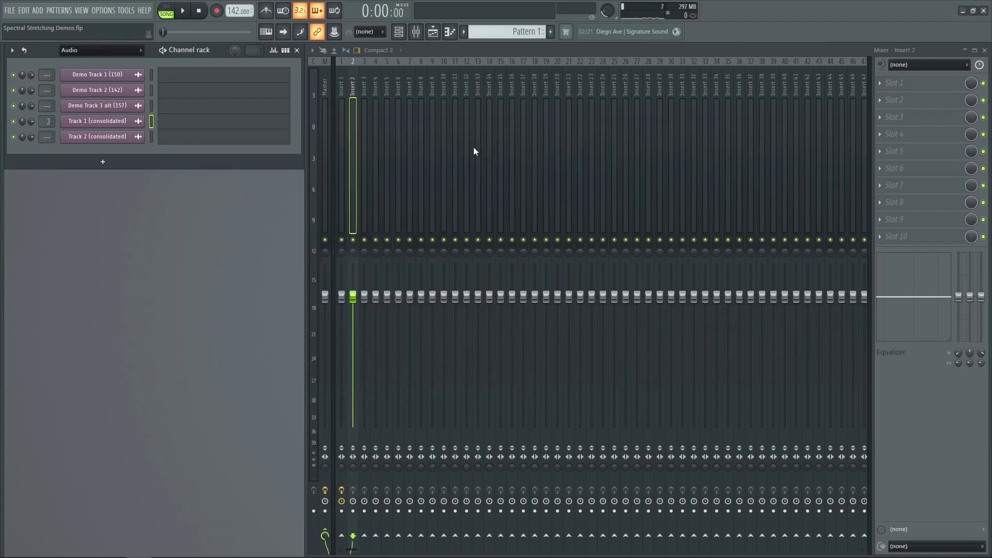
Load Frequency Shifter into the first effect slot of Insert 2 and place its window over the playlist
{"action": "left_click", "coordinate": [895, 87]}
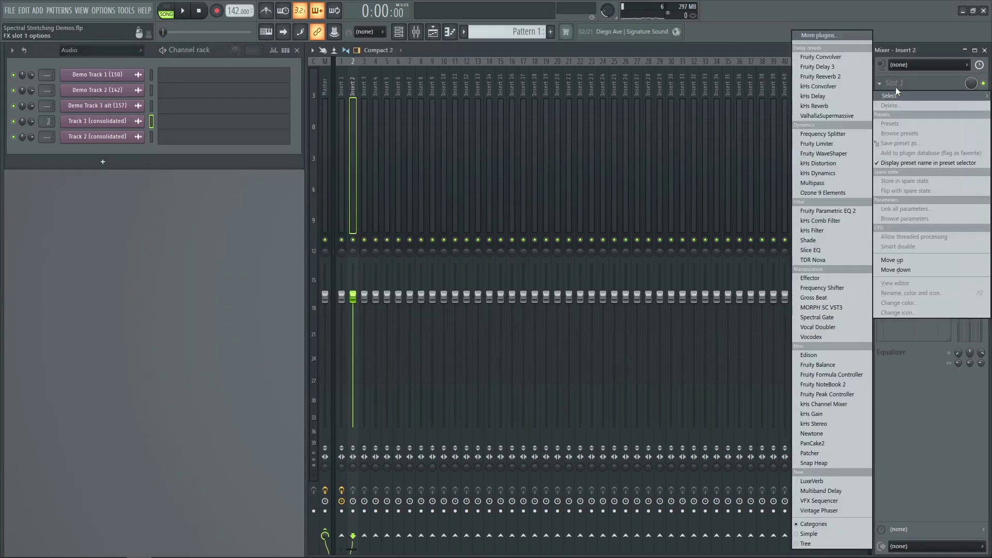
{"action": "left_click", "coordinate": [821, 287]}
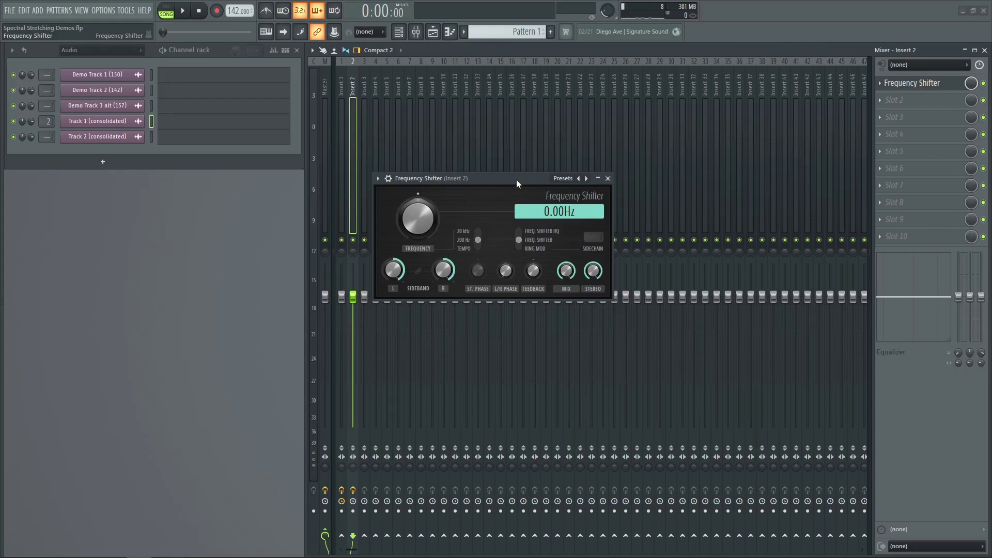
{"action": "left_click_drag", "start_coordinate": [516, 179], "coordinate": [472, 172]}
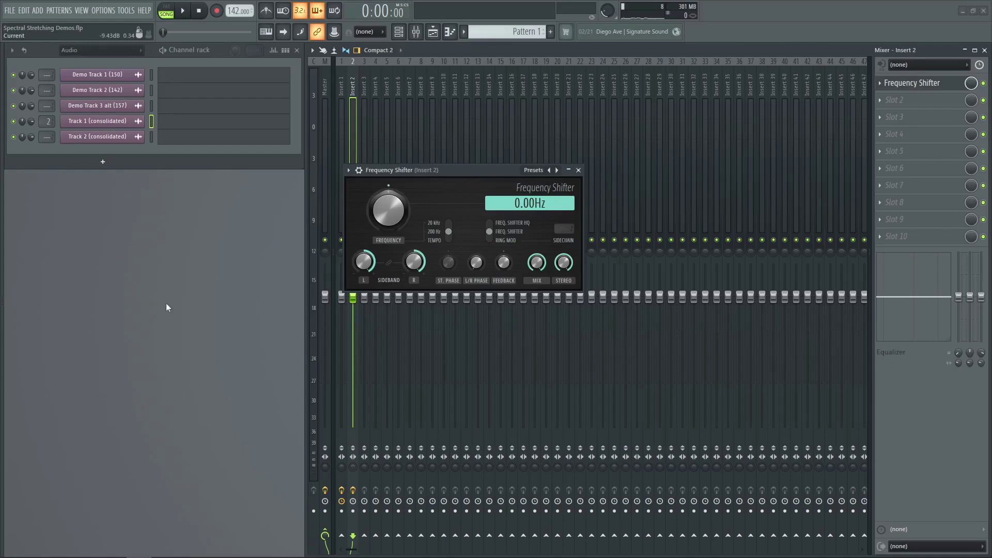
{"action": "key", "text": "F5"}
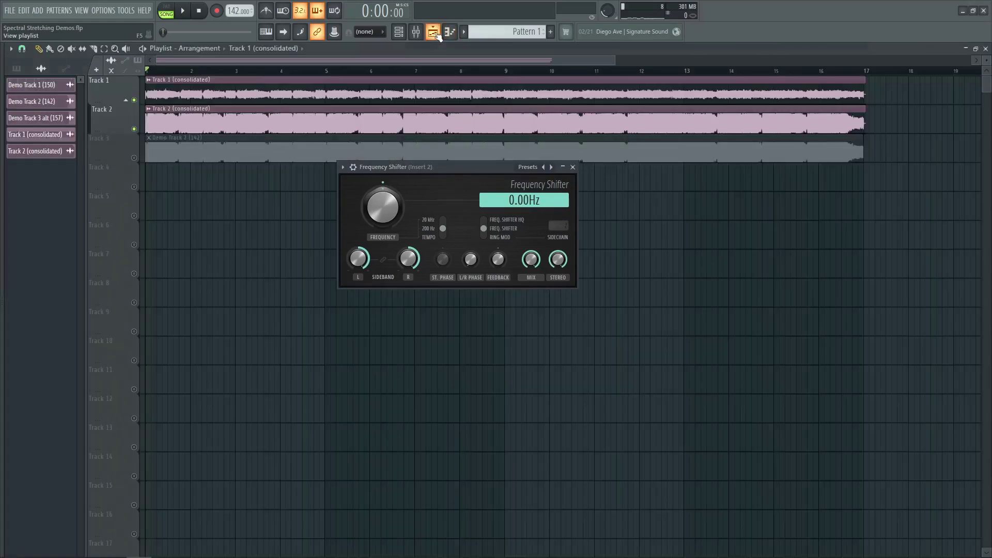
{"action": "left_click_drag", "start_coordinate": [407, 177], "coordinate": [394, 185]}
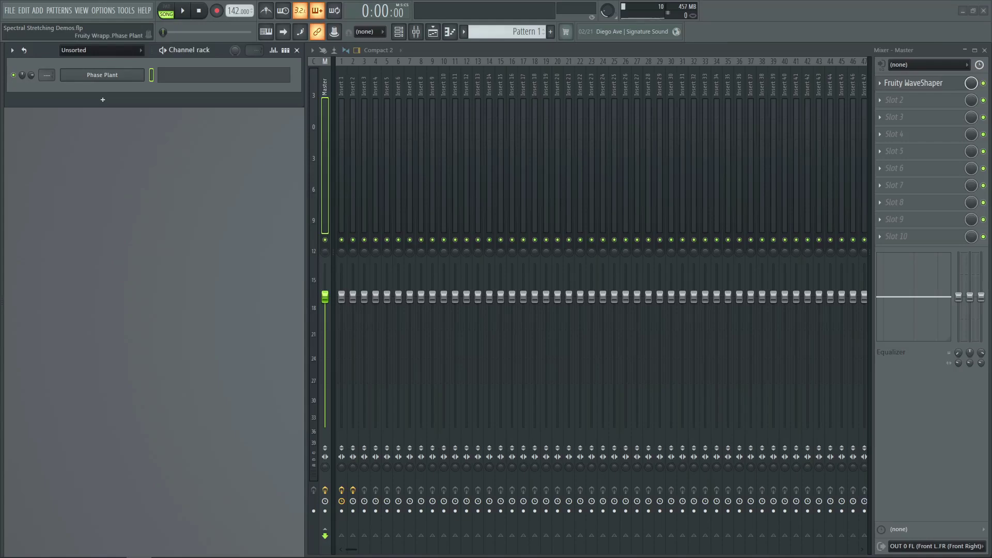
Open Phase Plant with a triangle-wave Analog oscillator and bring the MAnalyzer window forward
{"action": "left_click", "coordinate": [102, 75]}
{"action": "left_click", "coordinate": [294, 176]}
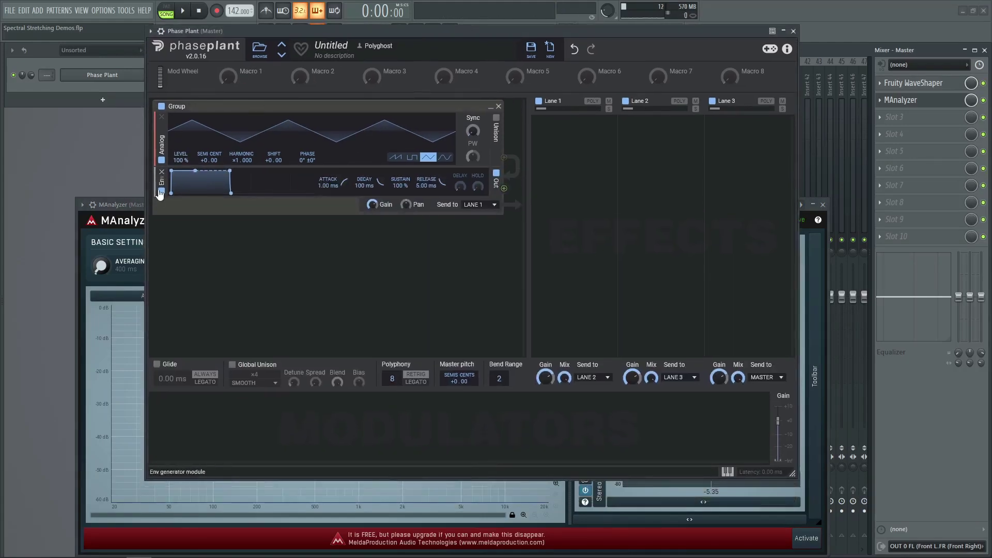
{"action": "left_click", "coordinate": [131, 197]}
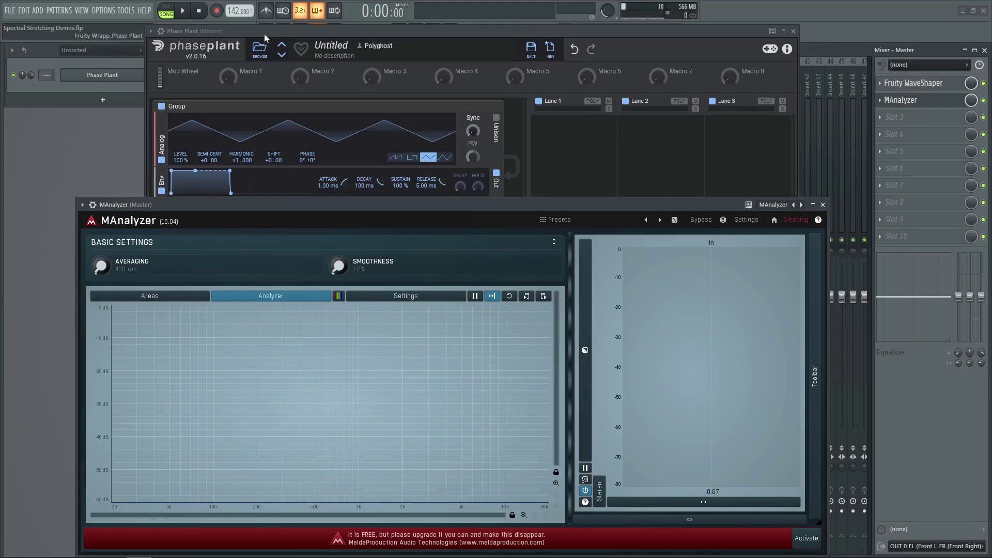
Set the Analog oscillator's harmonic to 0 and its shift to 220 Hz, and play a note to inspect its spectrum in MAnalyzer
{"action": "left_click", "coordinate": [274, 48]}
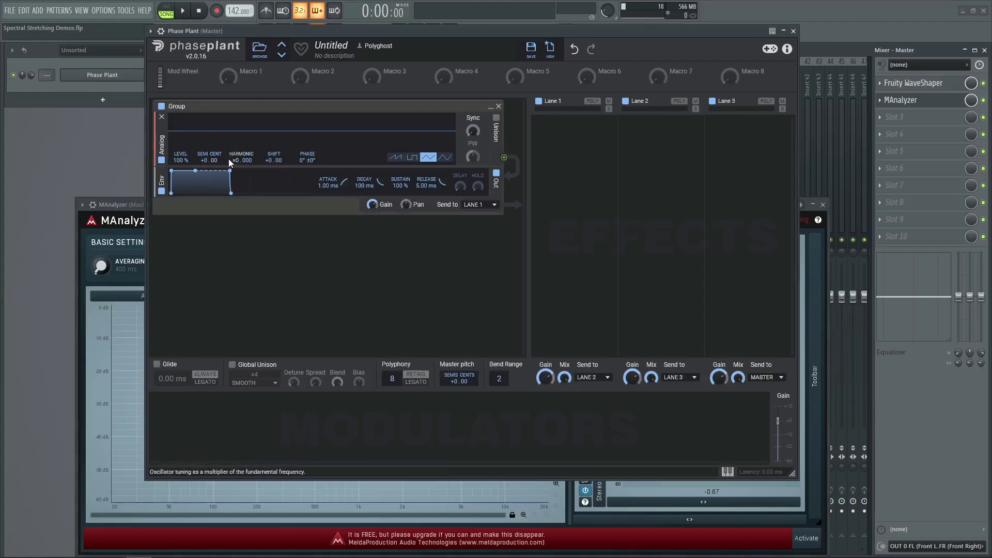
{"action": "right_click", "coordinate": [263, 158]}
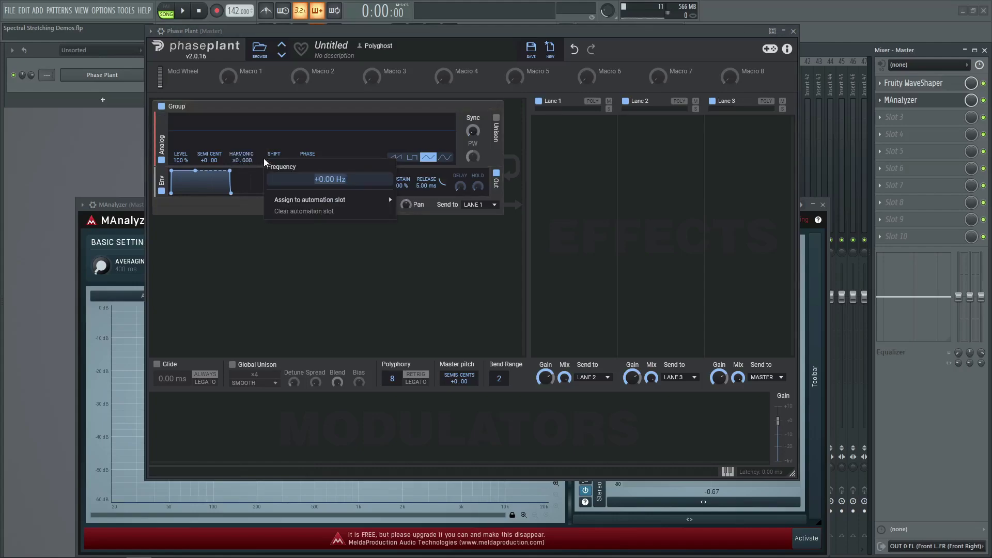
{"action": "type", "text": "220"}
{"action": "key", "text": "Return"}
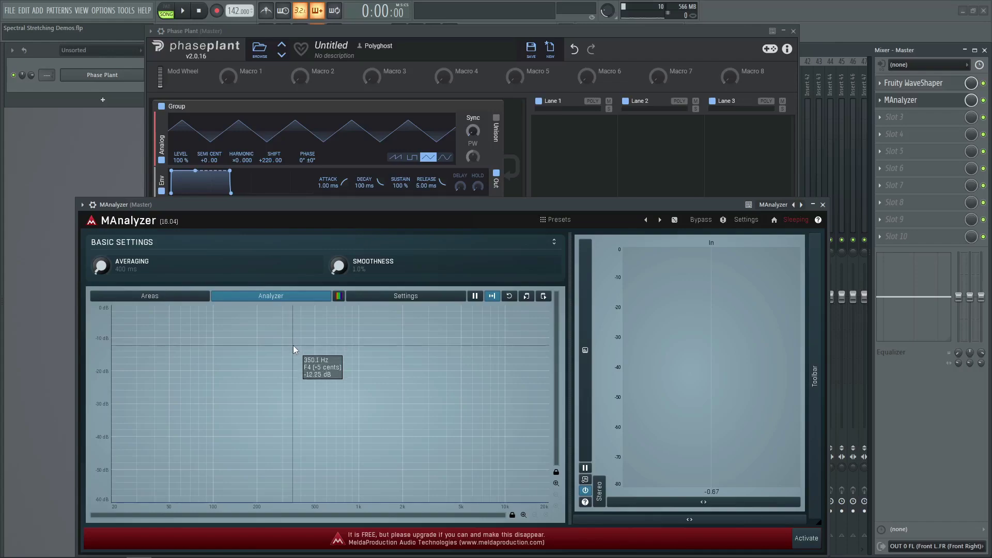
{"action": "key", "text": "r"}
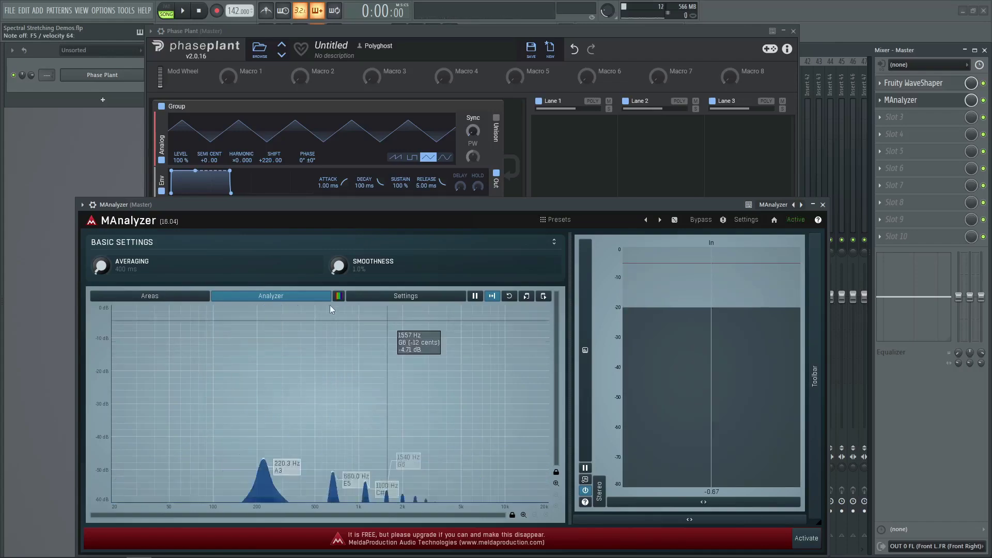
Set the Analog oscillator's shift to 440 Hz and play a note to inspect its harmonics in MAnalyzer
{"action": "right_click", "coordinate": [263, 150]}
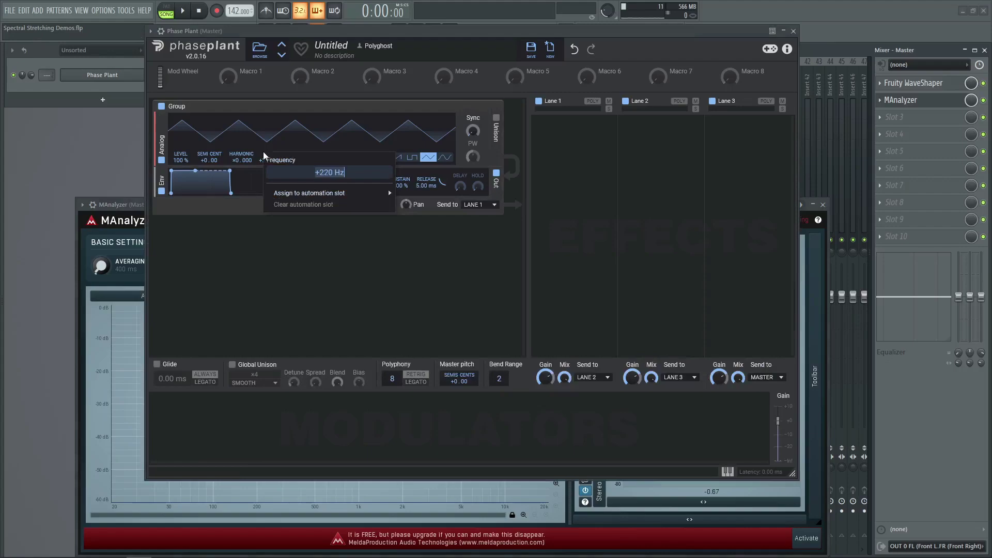
{"action": "type", "text": "440"}
{"action": "key", "text": "Return"}
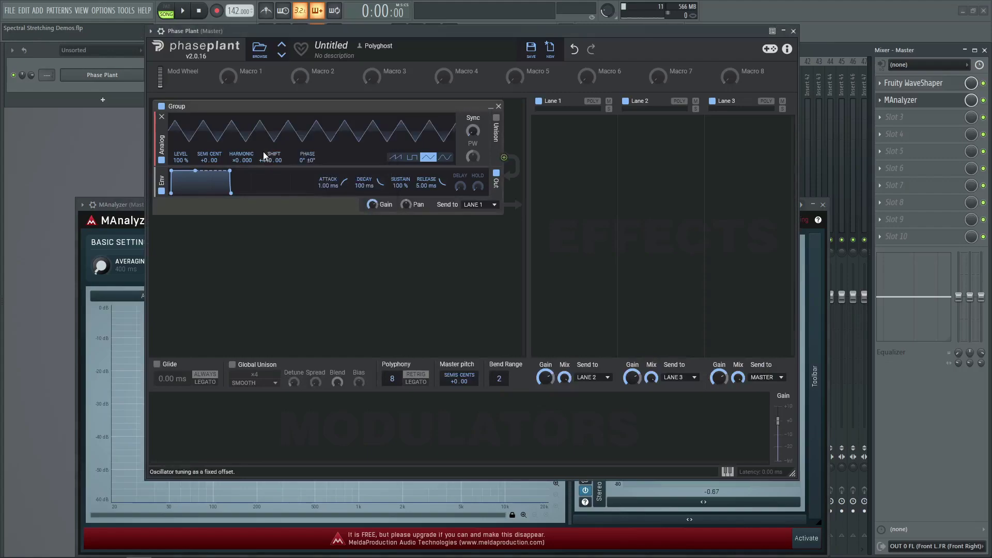
{"action": "left_click", "coordinate": [133, 204]}
{"action": "key", "text": "r"}
{"action": "left_click", "coordinate": [281, 32]}
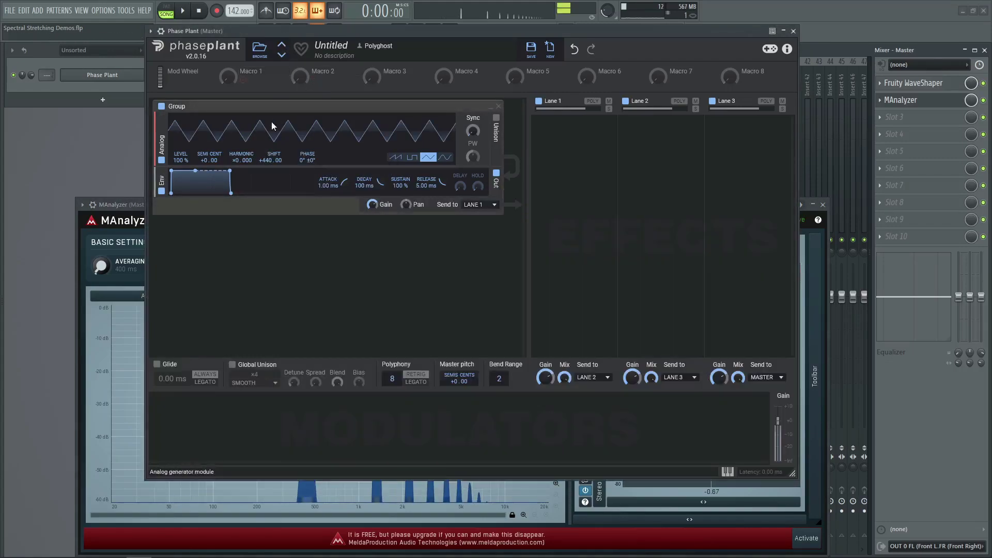
Set the Analog oscillator's shift to 660 Hz and play a note to inspect the shifted spectrum
{"action": "right_click", "coordinate": [263, 158]}
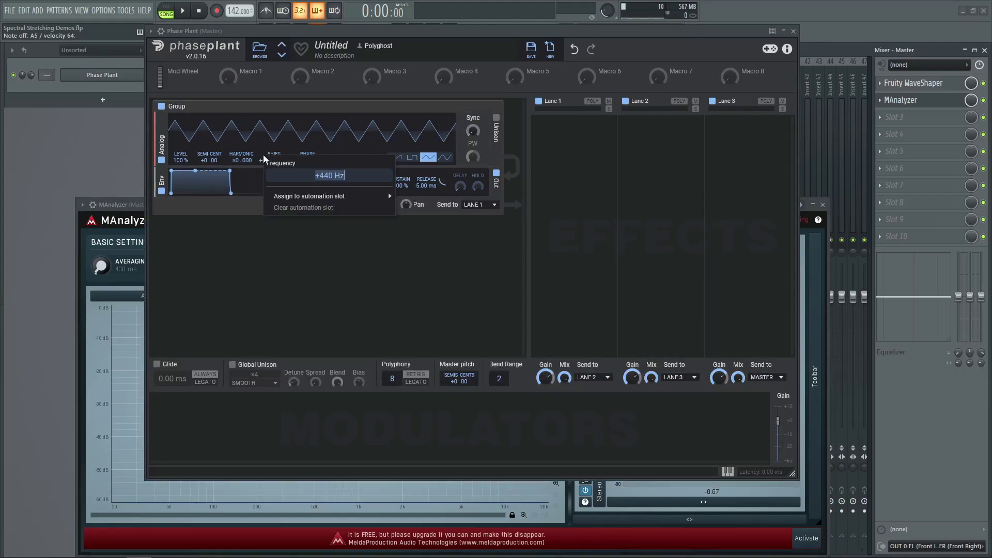
{"action": "type", "text": "660"}
{"action": "key", "text": "Return"}
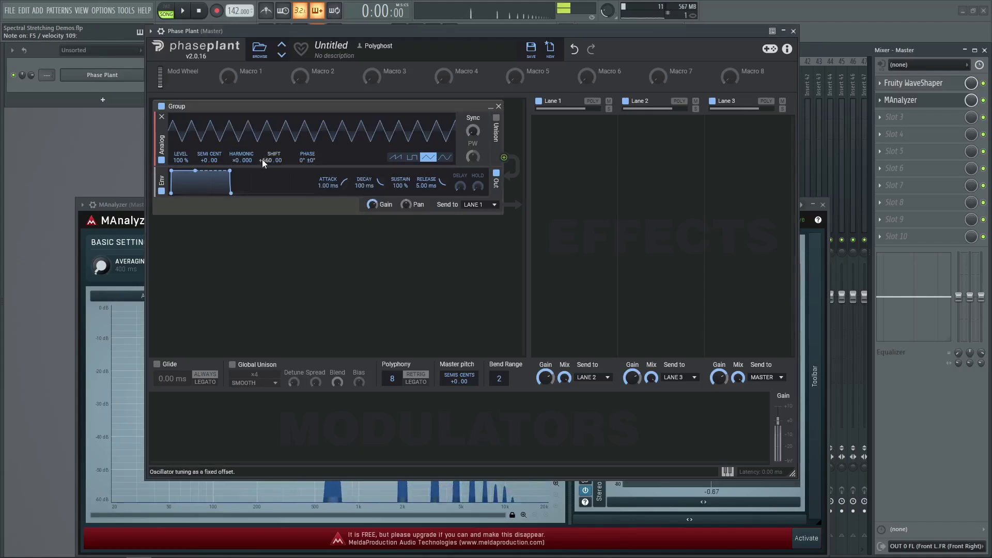
Undo and redo the oscillator's shift changes to compare the spectra at 220, 440 and 660 Hz
{"action": "left_click", "coordinate": [575, 49]}
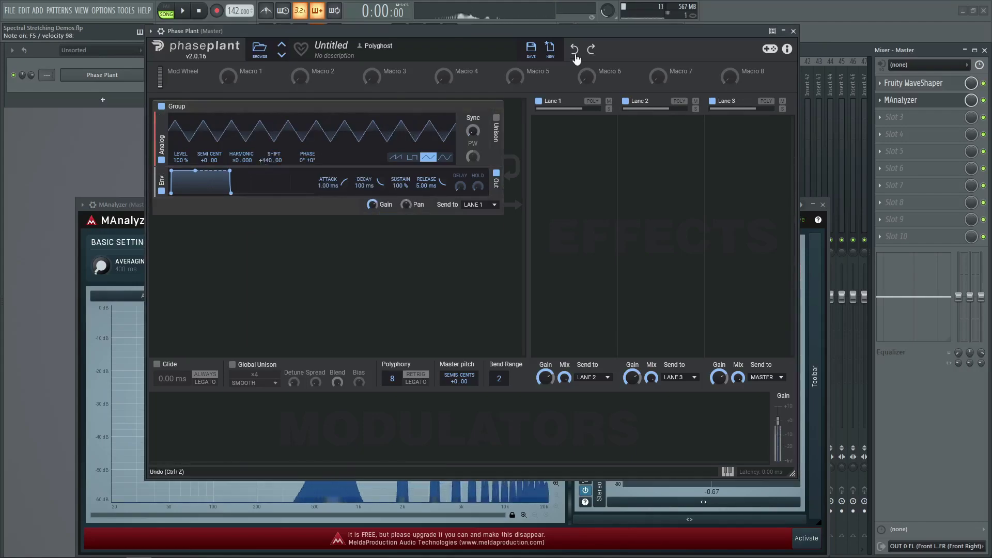
{"action": "left_click", "coordinate": [589, 49]}
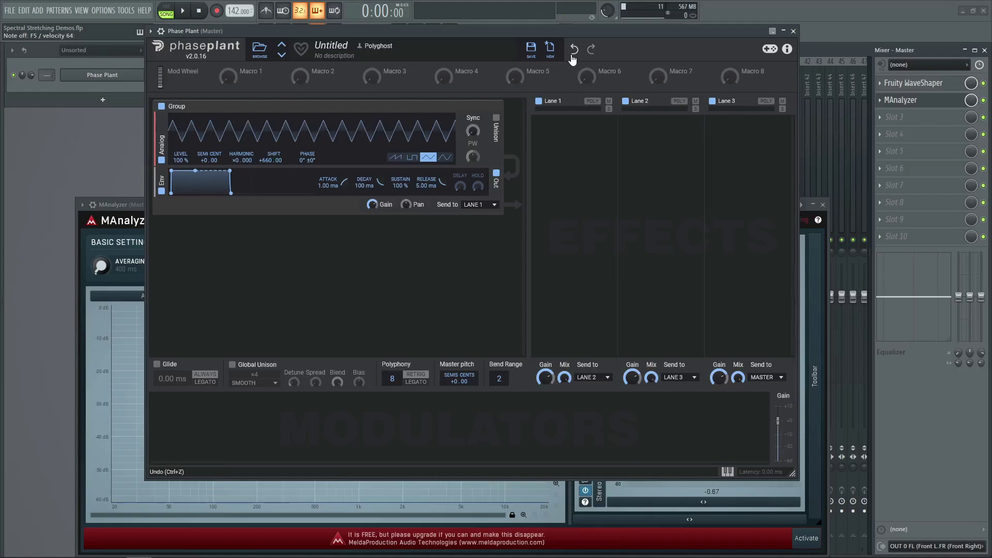
{"action": "left_click", "coordinate": [572, 59]}
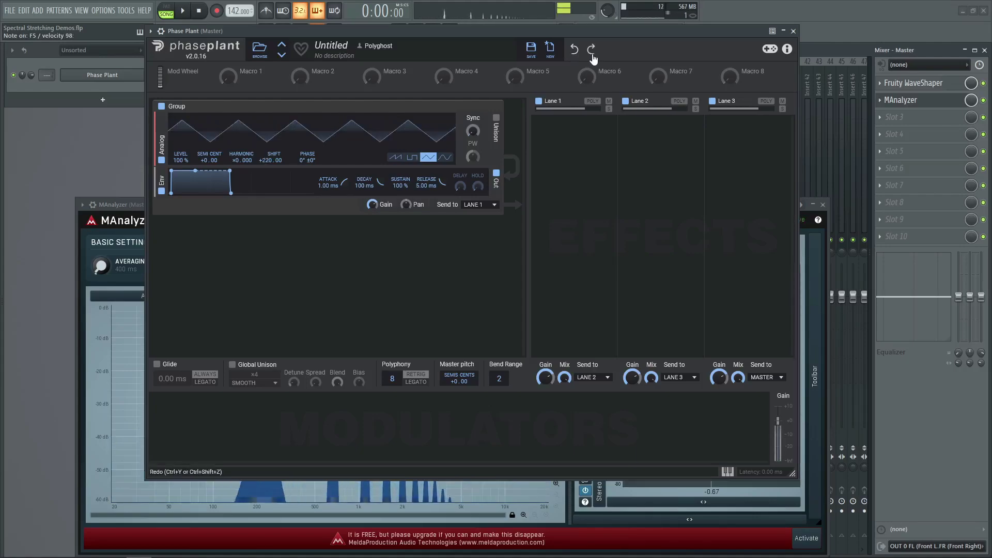
{"action": "left_click", "coordinate": [592, 52]}
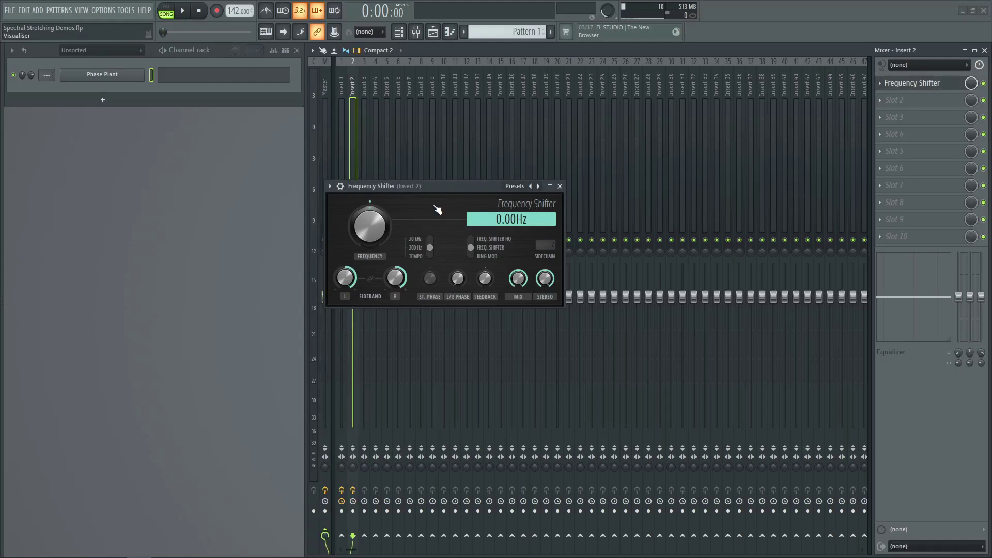
Set the Frequency Shifter's range to 20 kHz over the playlist and play the original Demo Track 2 (142) soloed
{"action": "left_click", "coordinate": [433, 32]}
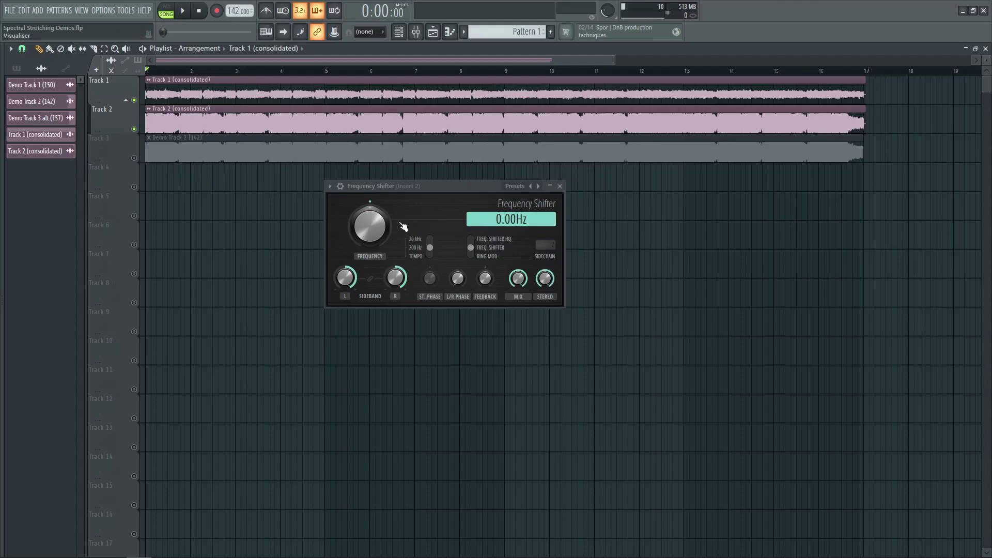
{"action": "left_click", "coordinate": [429, 238]}
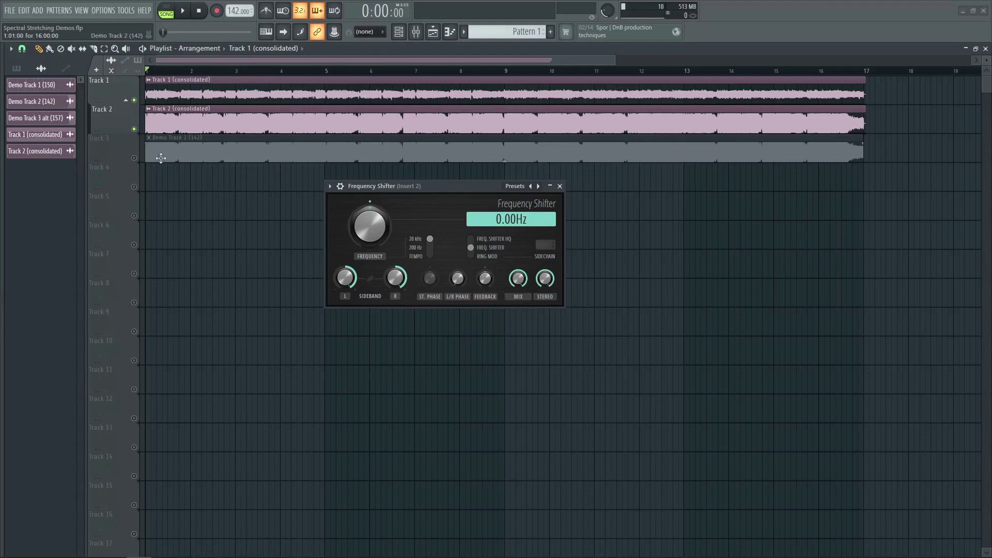
{"action": "right_click", "coordinate": [134, 157]}
{"action": "key", "text": "space"}
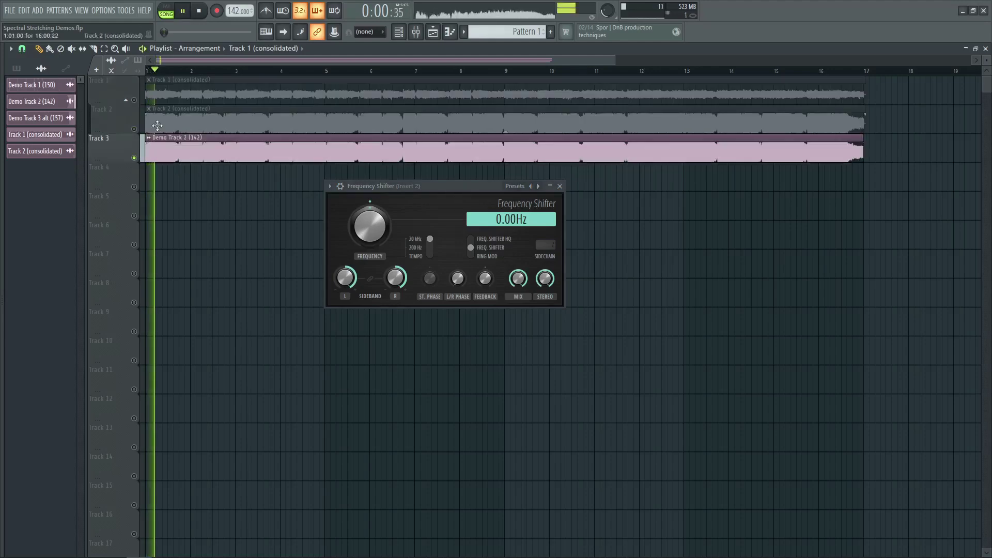
Switch playback to the split Tracks 1 and 2 and shift the Frequency Shifter to -2702 Hz
{"action": "left_click", "coordinate": [133, 99]}
{"action": "left_click_drag", "start_coordinate": [365, 226], "coordinate": [365, 258]}
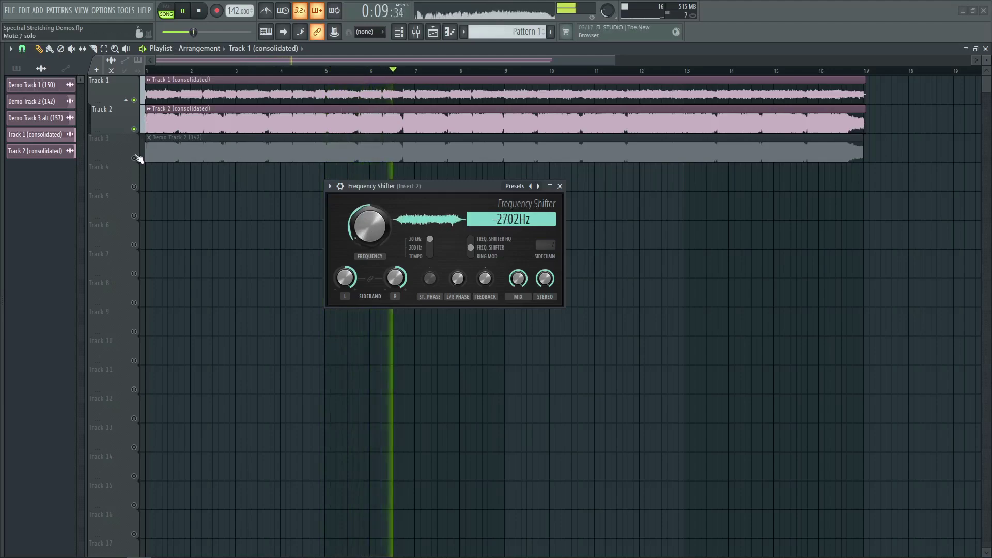
{"action": "right_click", "coordinate": [133, 129]}
{"action": "left_click", "coordinate": [135, 100]}
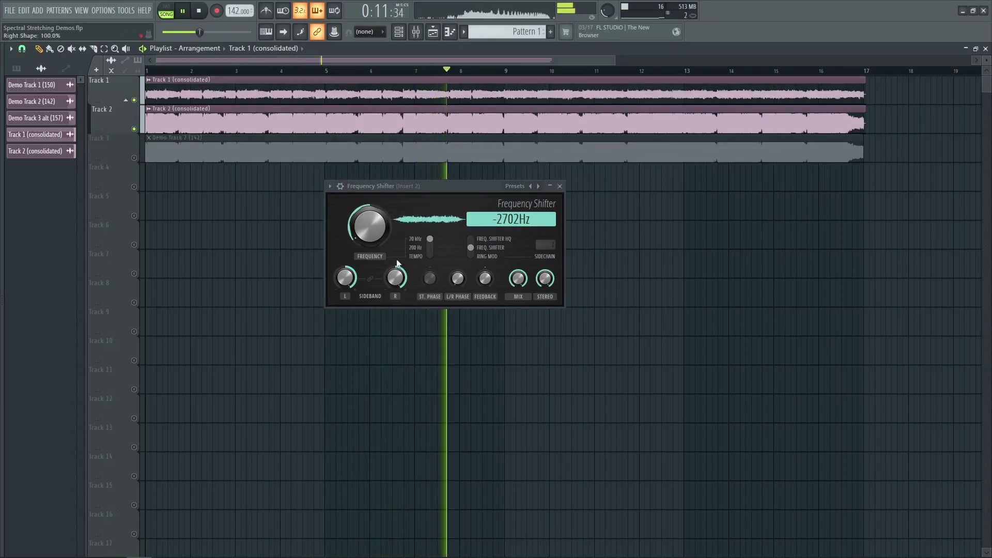
Lower the frequency shift to -3621 Hz and compare the split tracks with the original on Track 3
{"action": "left_click_drag", "start_coordinate": [369, 225], "coordinate": [369, 243]}
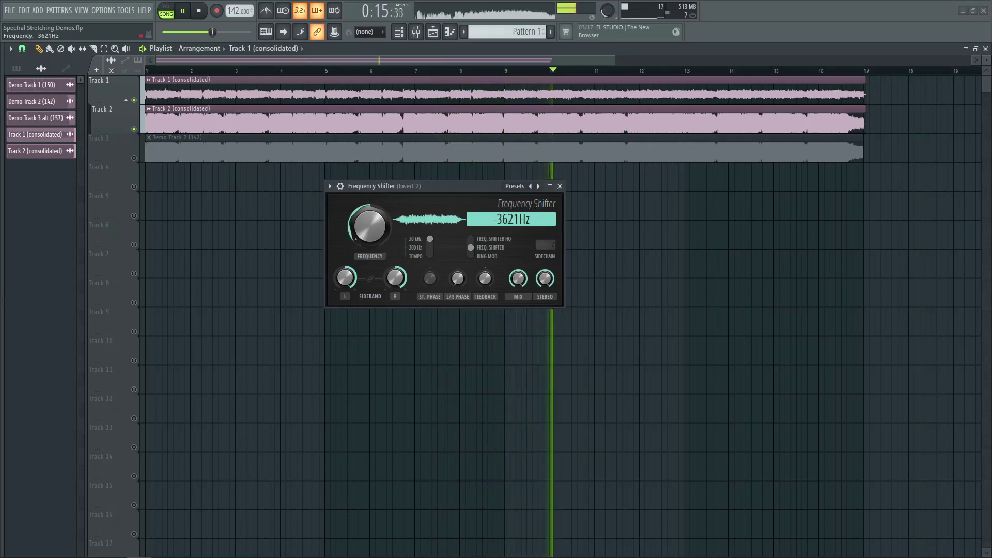
{"action": "right_click", "coordinate": [136, 158]}
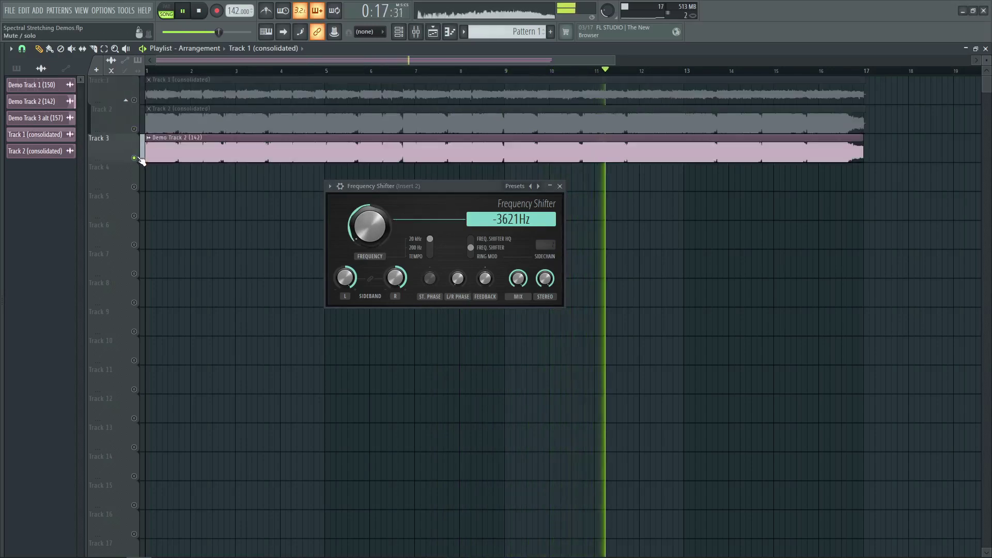
{"action": "right_click", "coordinate": [135, 101]}
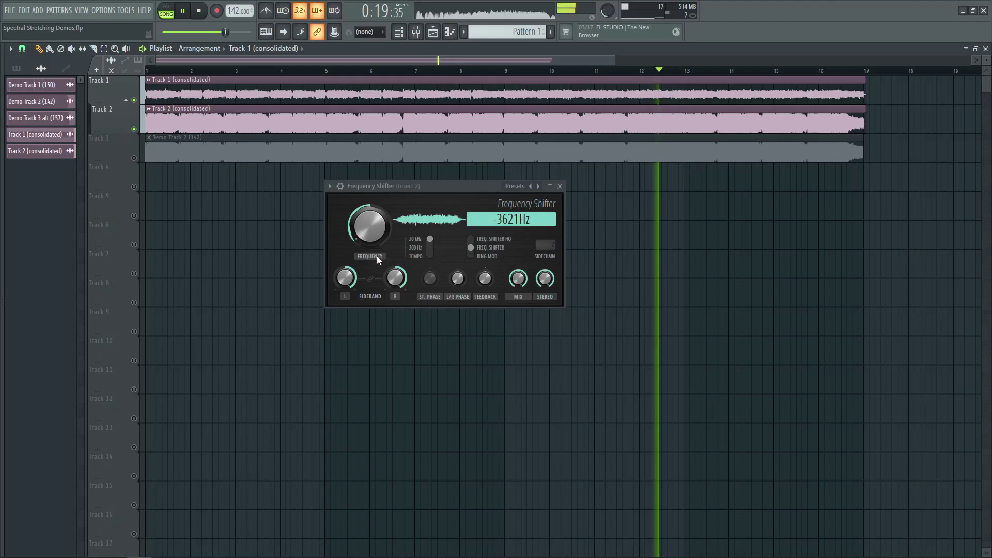
Switch to Freq. Shifter HQ mode at -2837 Hz, and play the original followed by the split tracks
{"action": "left_click_drag", "start_coordinate": [369, 226], "coordinate": [369, 234]}
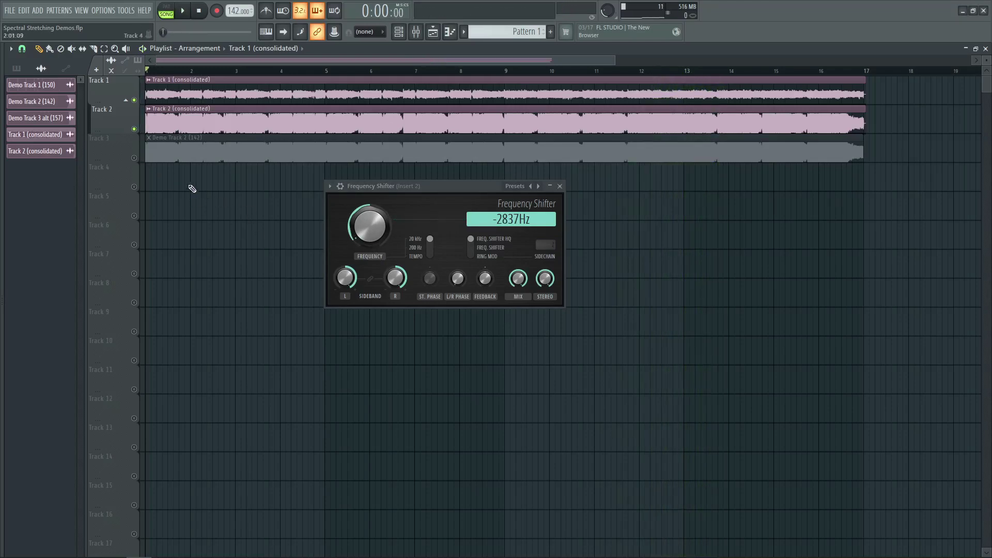
{"action": "right_click", "coordinate": [134, 158]}
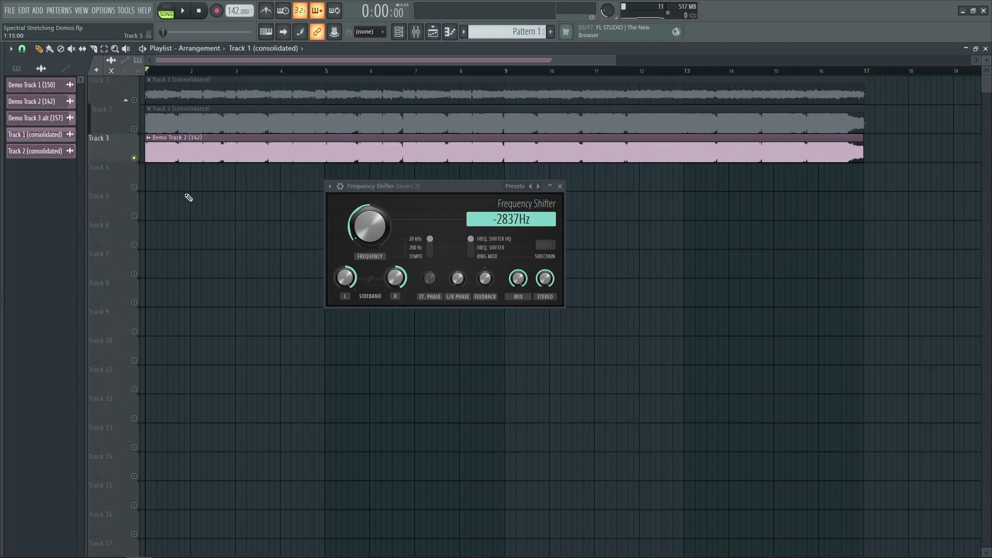
{"action": "key", "text": "space"}
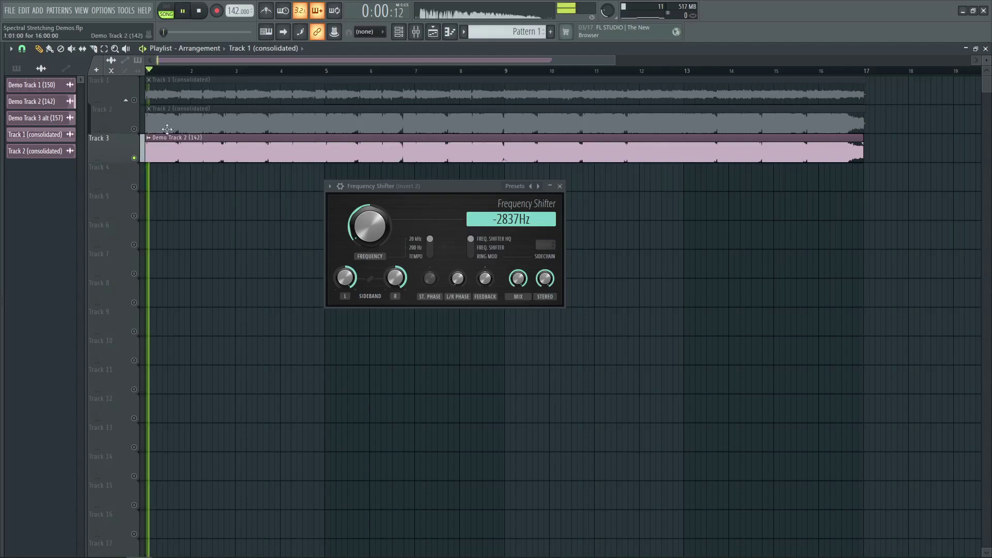
{"action": "right_click", "coordinate": [137, 100]}
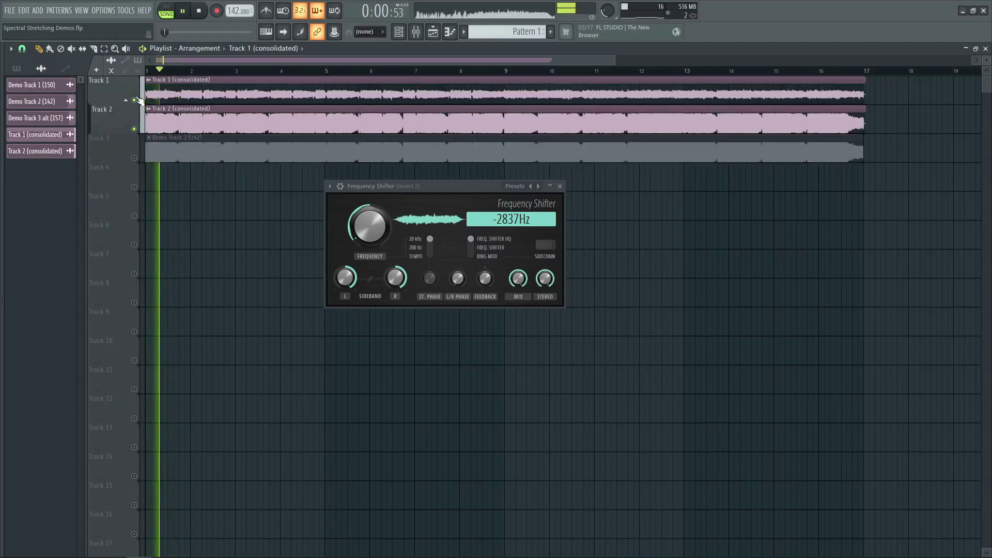
Set the frequency shift to -3449 Hz and compare the Frequency Shifter's mix at 100% dry and 100% wet
{"action": "left_click_drag", "start_coordinate": [369, 226], "coordinate": [370, 243]}
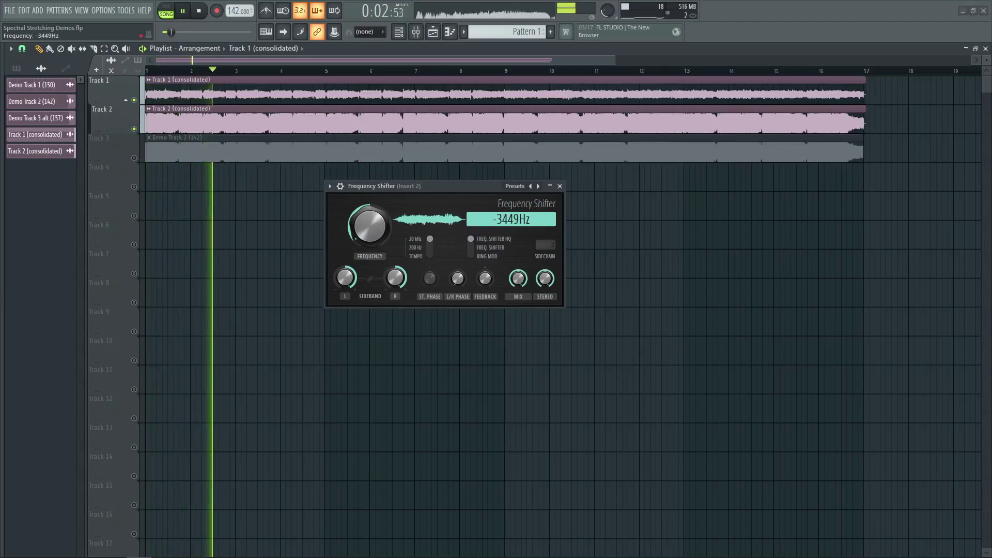
{"action": "key", "text": "space"}
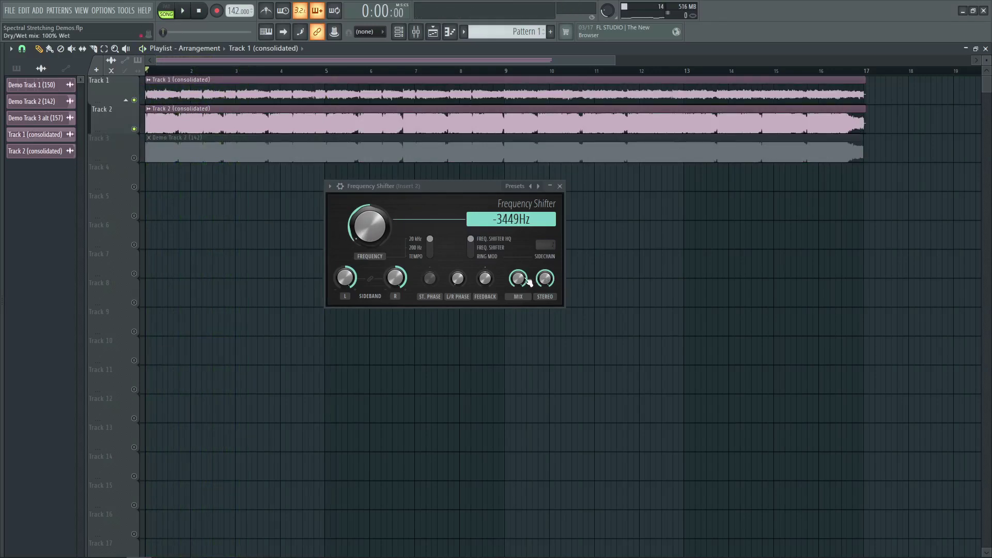
{"action": "left_click_drag", "start_coordinate": [518, 278], "coordinate": [519, 310]}
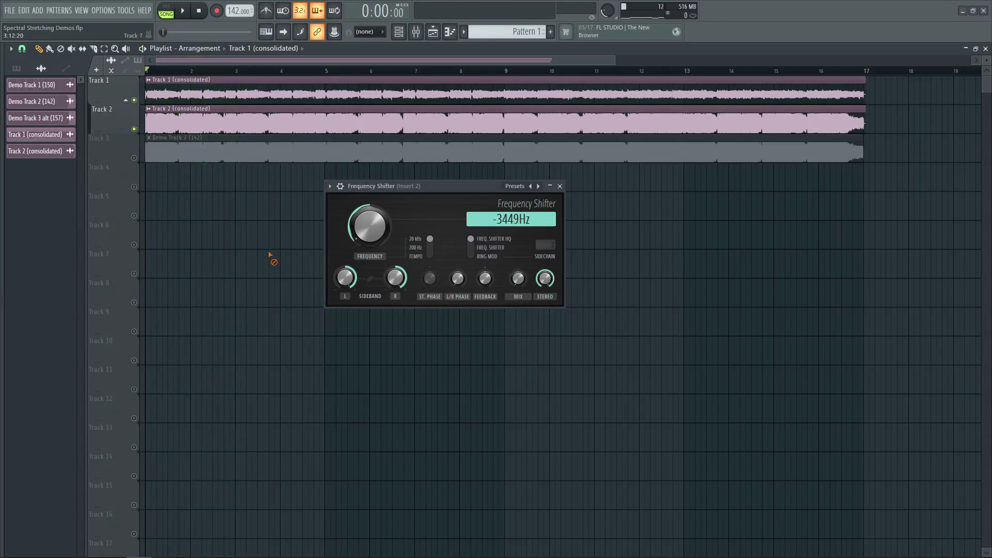
{"action": "key", "text": "space"}
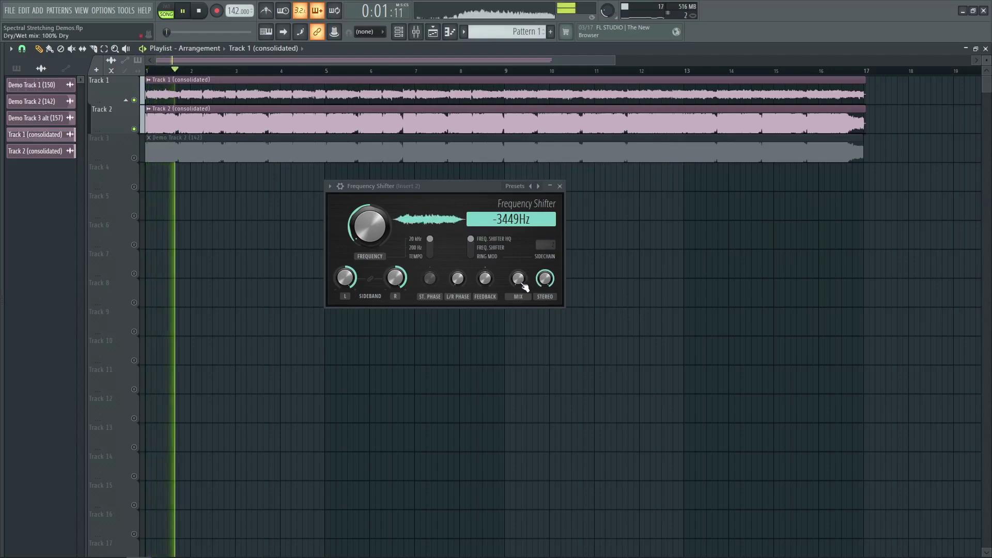
{"action": "left_click_drag", "start_coordinate": [524, 286], "coordinate": [523, 258]}
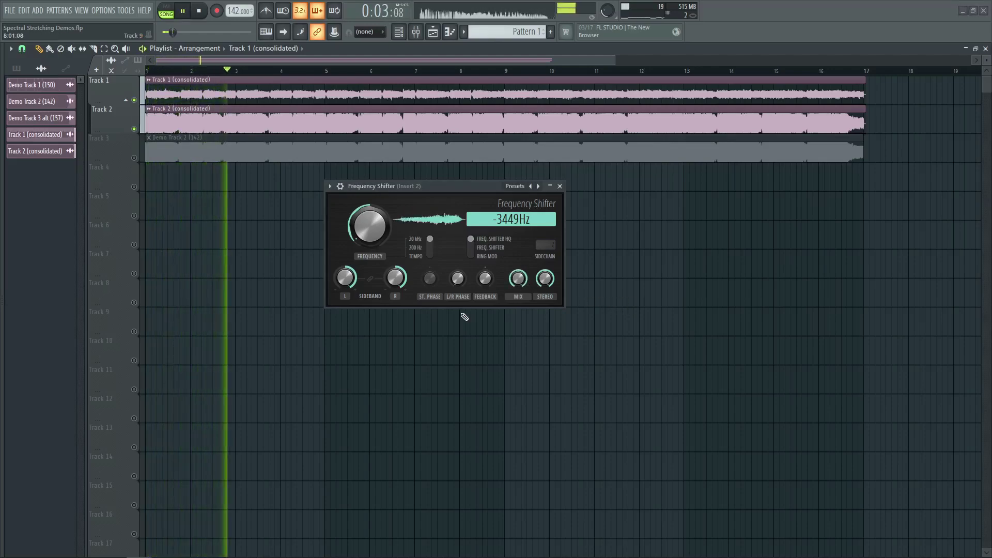
Listen to the original on Track 3, return to the split Tracks 1 and 2, and stop playback
{"action": "right_click", "coordinate": [134, 158]}
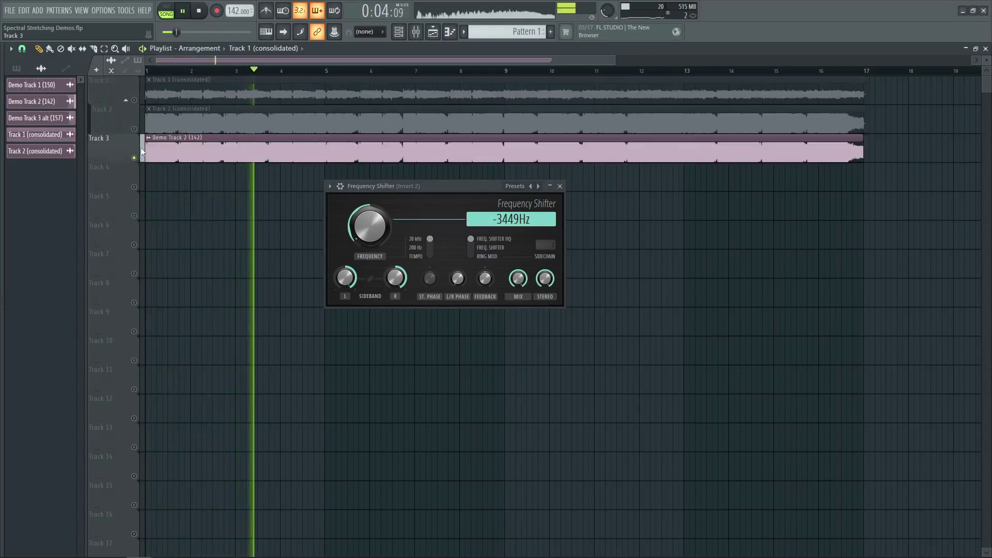
{"action": "right_click", "coordinate": [135, 101]}
{"action": "key", "text": "space"}
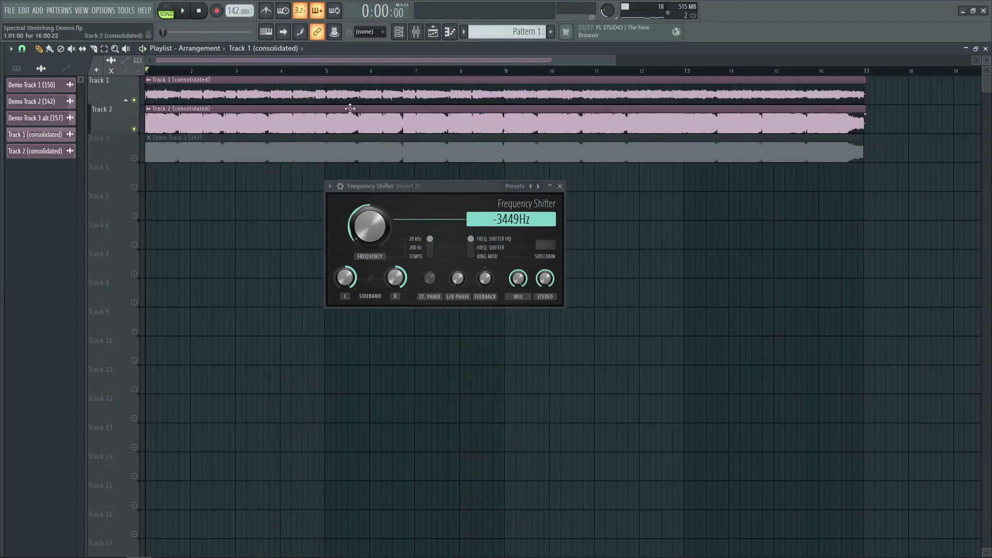
Play from bar 8 with Track 2 muted to hear the shifted Track 1 alone, unmute it and return to the start
{"action": "left_click", "coordinate": [471, 72]}
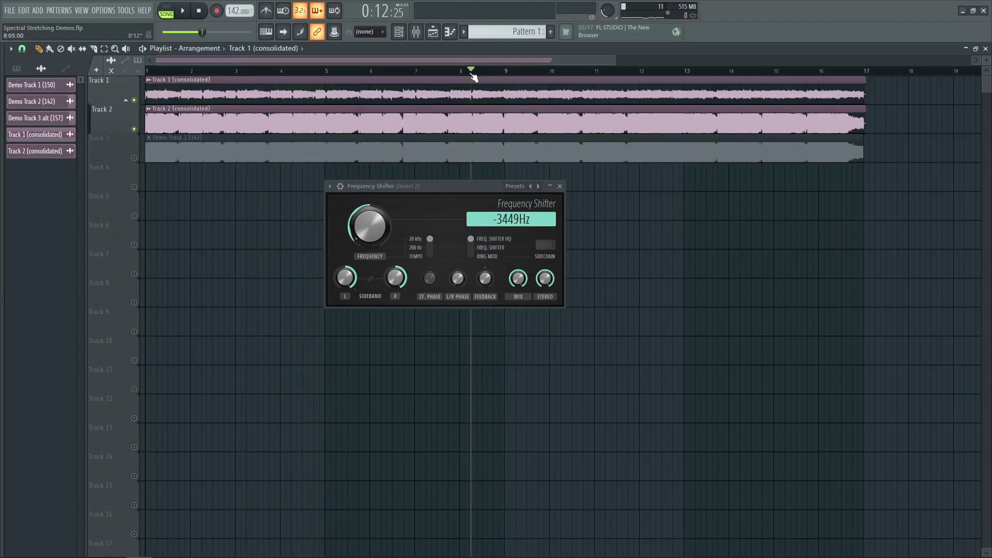
{"action": "left_click", "coordinate": [135, 131]}
{"action": "key", "text": "space"}
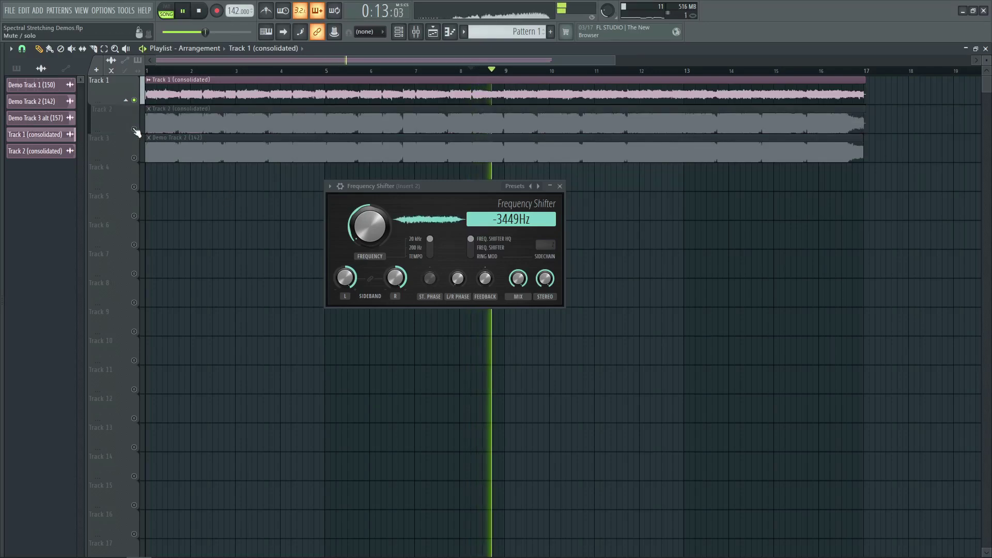
{"action": "left_click", "coordinate": [135, 131]}
{"action": "key", "text": "space"}
{"action": "key", "text": "space"}
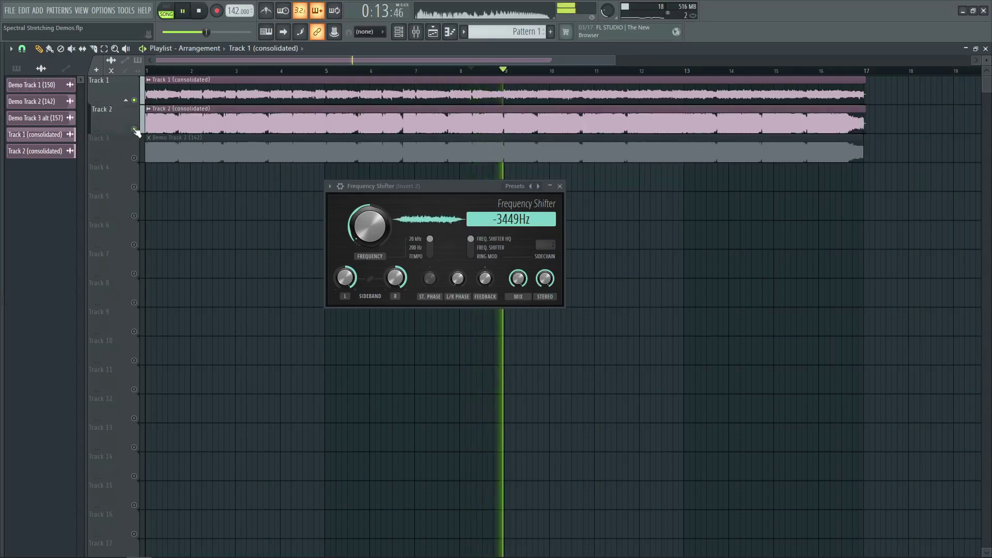
{"action": "key", "text": "space"}
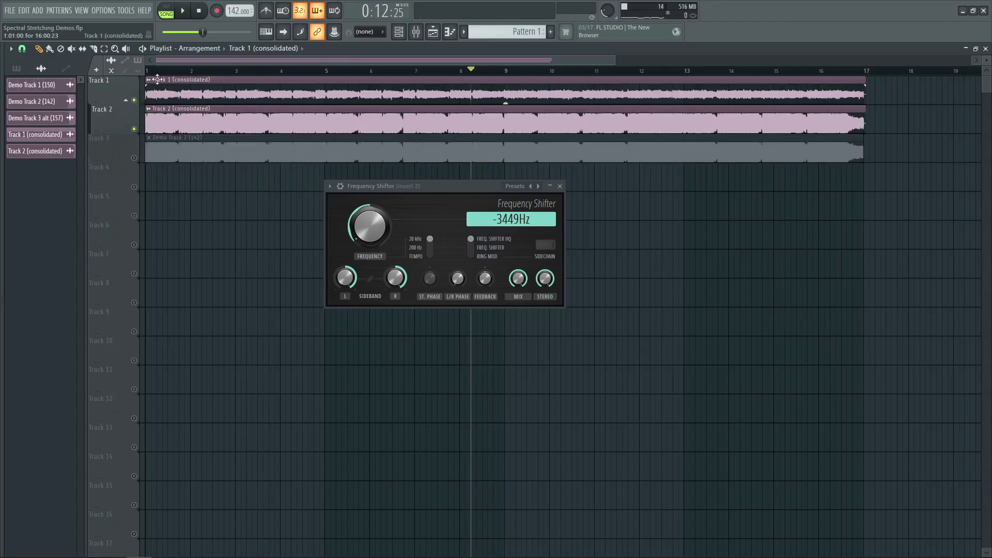
{"action": "key", "text": "Home"}
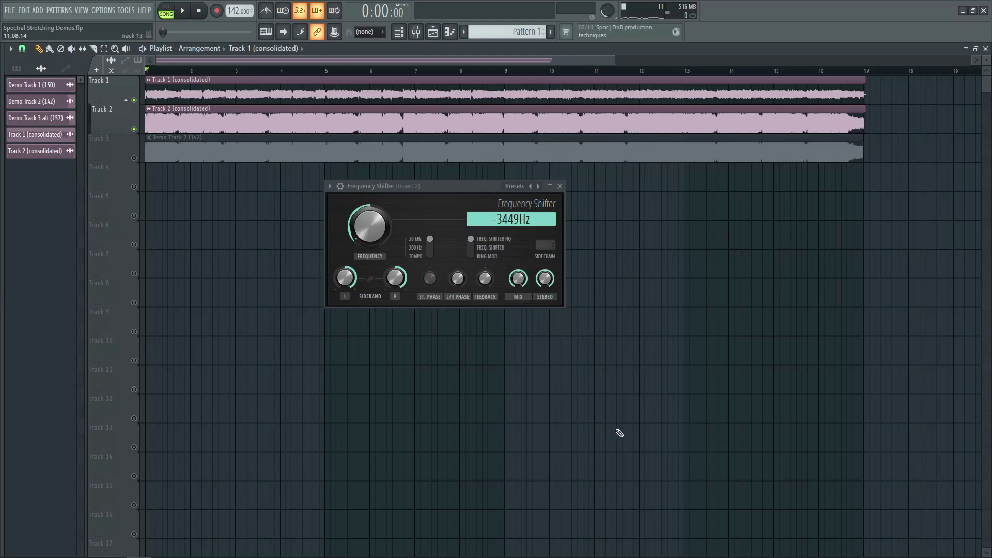
Close the Frequency Shifter and solo the original Demo Track 2 (142) on Track 3
{"action": "left_click", "coordinate": [560, 186]}
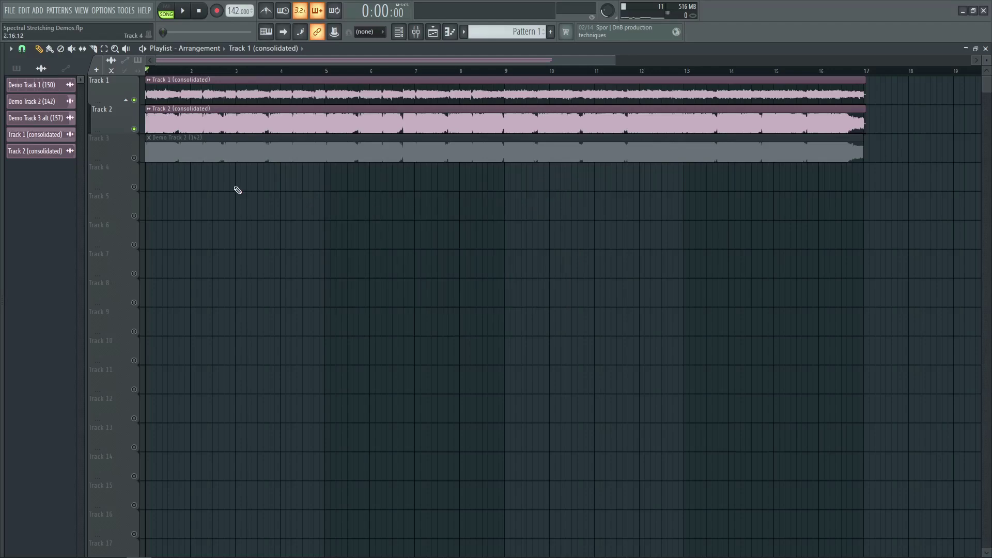
{"action": "right_click", "coordinate": [134, 158]}
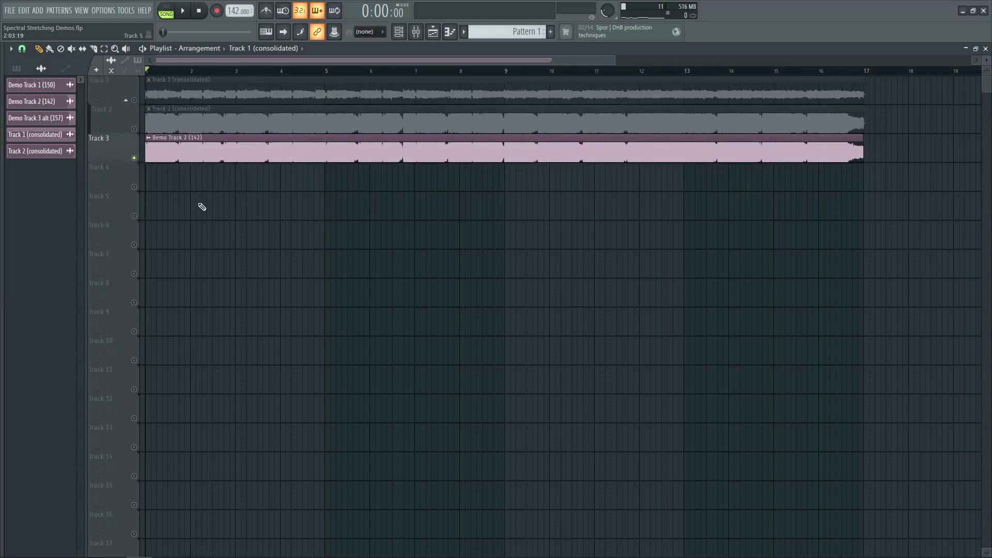
Reset the channel pitch and formant of the Demo Track 2 (142) clip and inspect the Track 2 (consolidated) clip's settings
{"action": "left_click", "coordinate": [201, 138]}
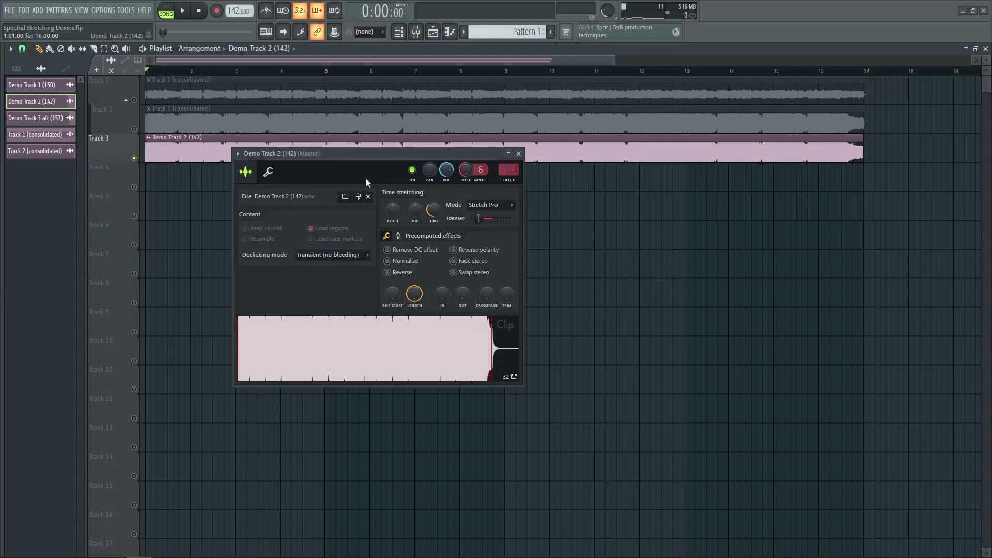
{"action": "right_click", "coordinate": [478, 219]}
{"action": "left_click", "coordinate": [489, 228]}
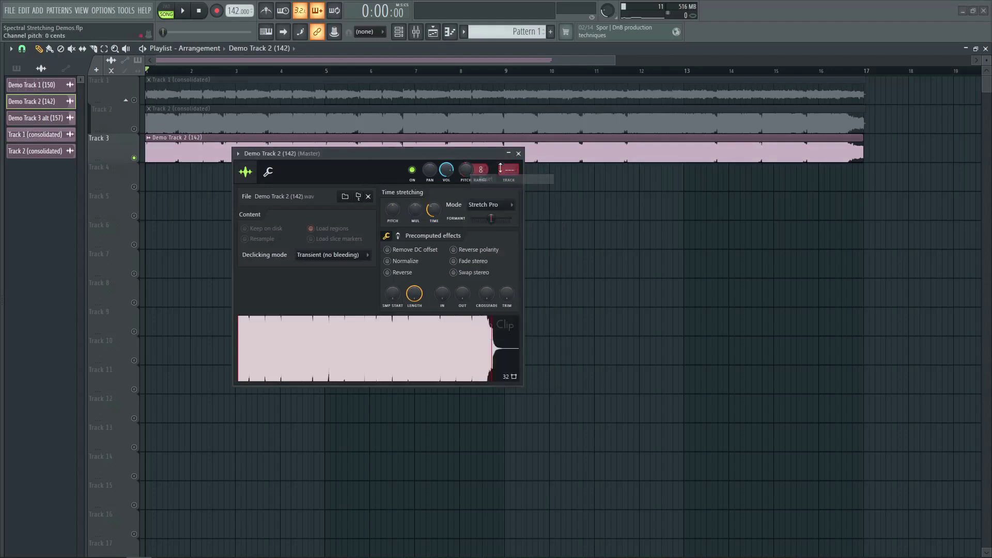
{"action": "left_click", "coordinate": [518, 153]}
{"action": "left_click", "coordinate": [363, 124]}
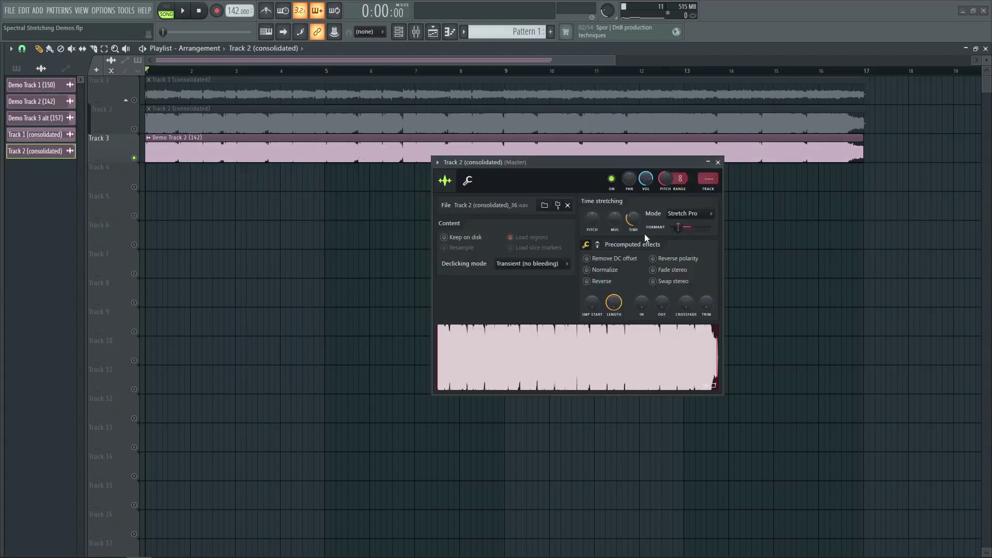
{"action": "key", "text": "Escape"}
Set the stretch time of the Track 1 (consolidated) clip to the project tempo and close its settings
{"action": "left_click", "coordinate": [220, 93]}
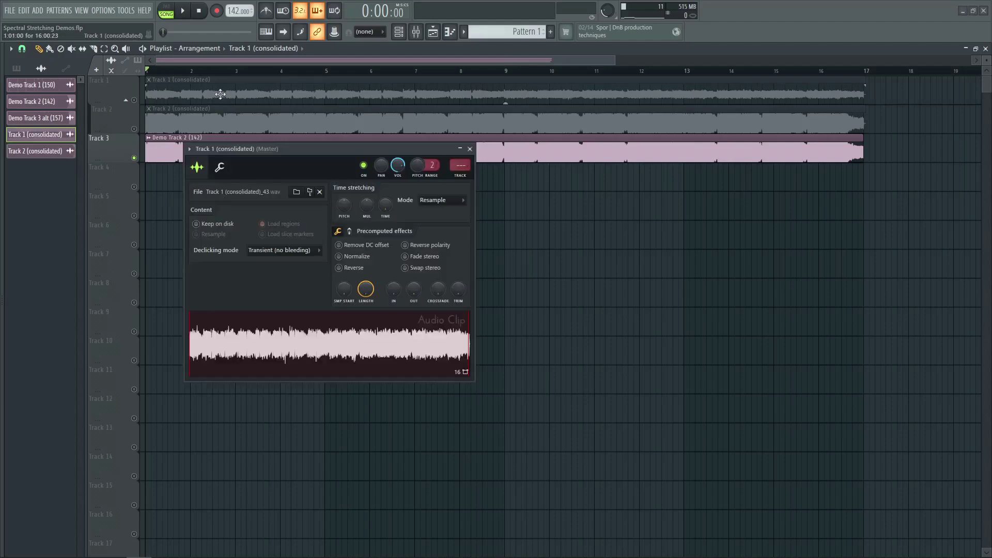
{"action": "right_click", "coordinate": [389, 205]}
{"action": "left_click", "coordinate": [398, 232]}
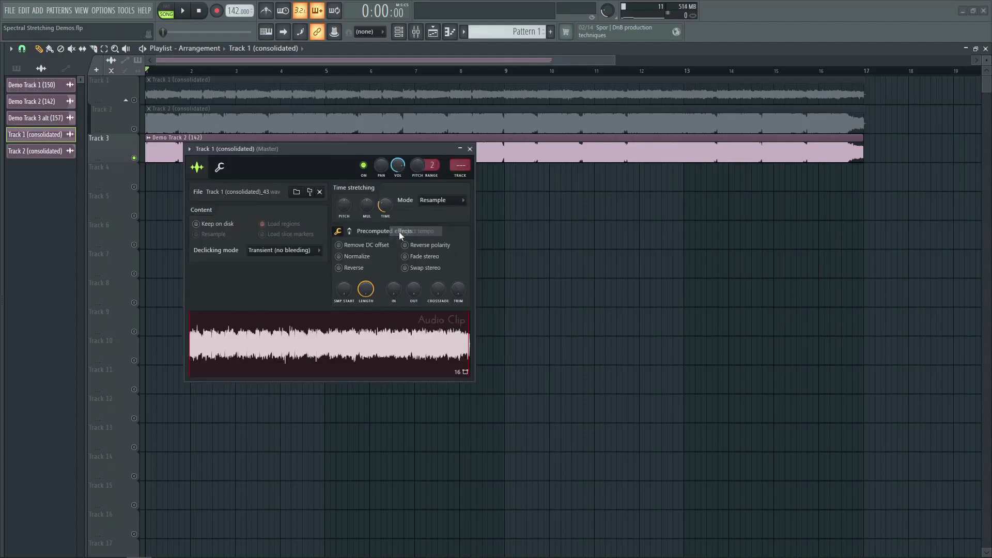
{"action": "left_click", "coordinate": [469, 148]}
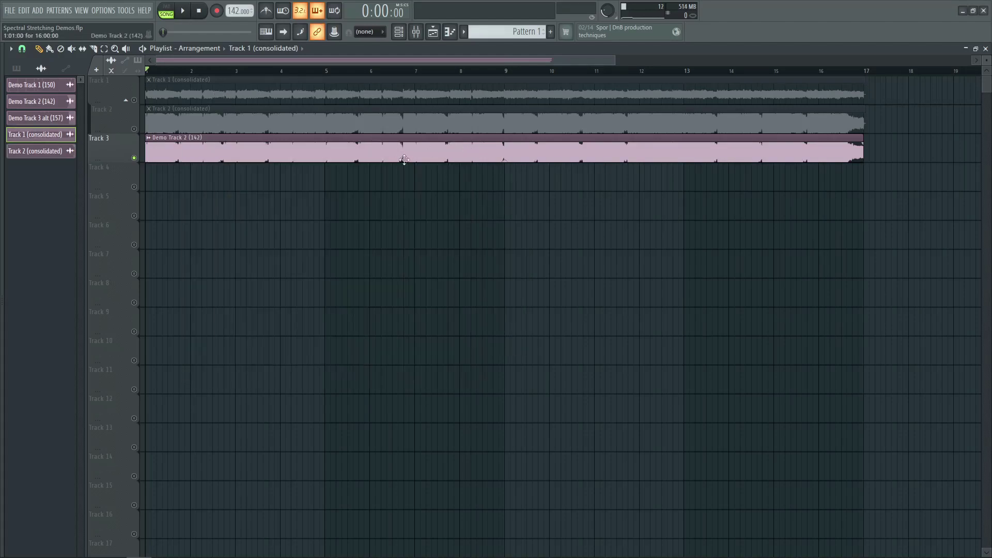
Set the project tempo to 180 BPM and play the soloed original Demo Track 2 (142) on Track 3
{"action": "right_click", "coordinate": [235, 9]}
{"action": "left_click", "coordinate": [238, 17]}
{"action": "type", "text": "180"}
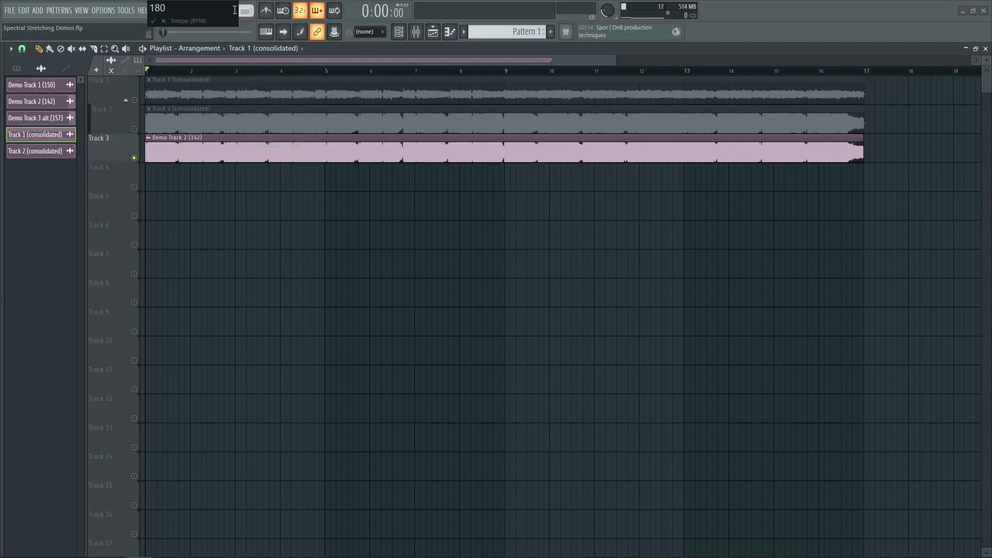
{"action": "key", "text": "Return"}
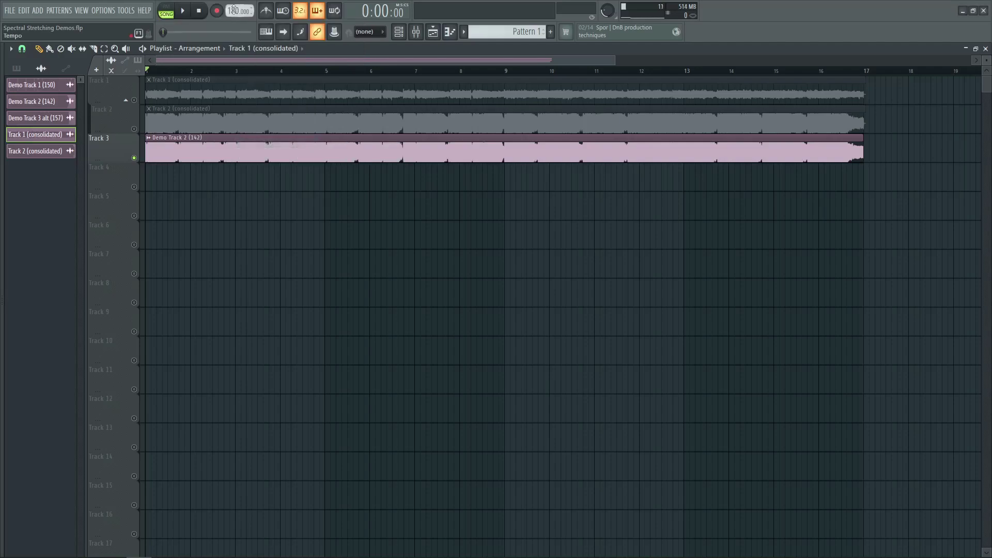
{"action": "key", "text": "space"}
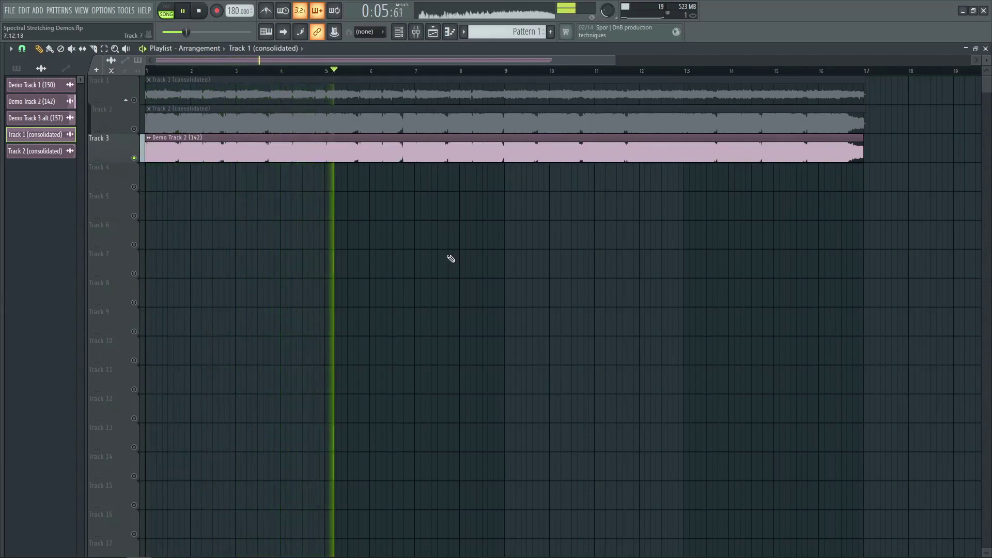
{"action": "key", "text": "space"}
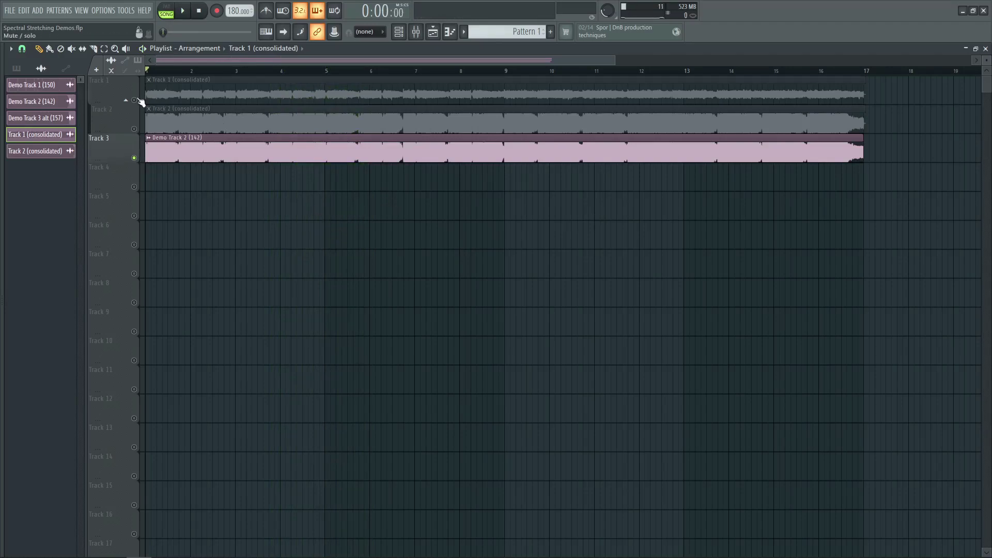
Play the split Tracks 1 and 2, alternate with the original on Track 3 during playback, and stop on the split tracks
{"action": "left_click_drag", "start_coordinate": [135, 100], "coordinate": [143, 120]}
{"action": "key", "text": "space"}
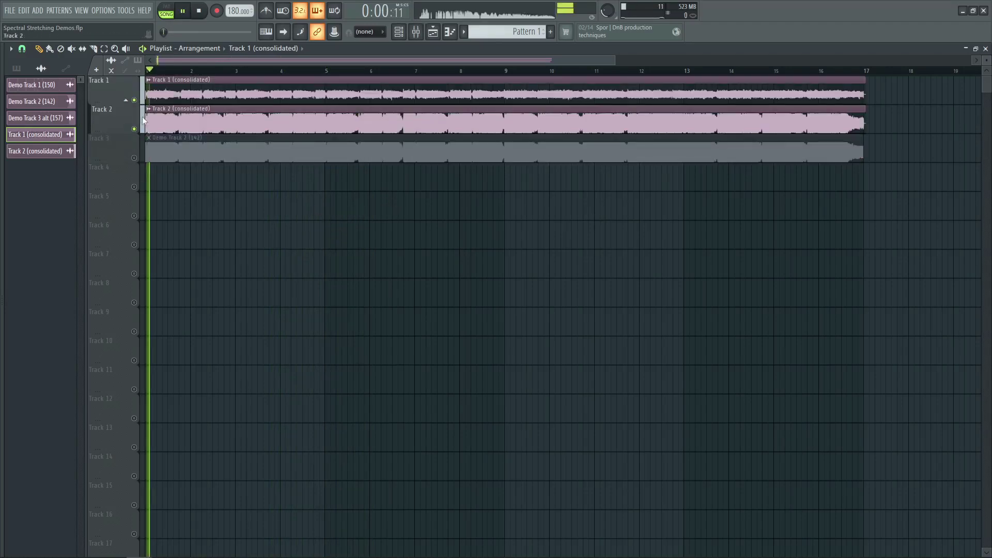
{"action": "right_click", "coordinate": [135, 159]}
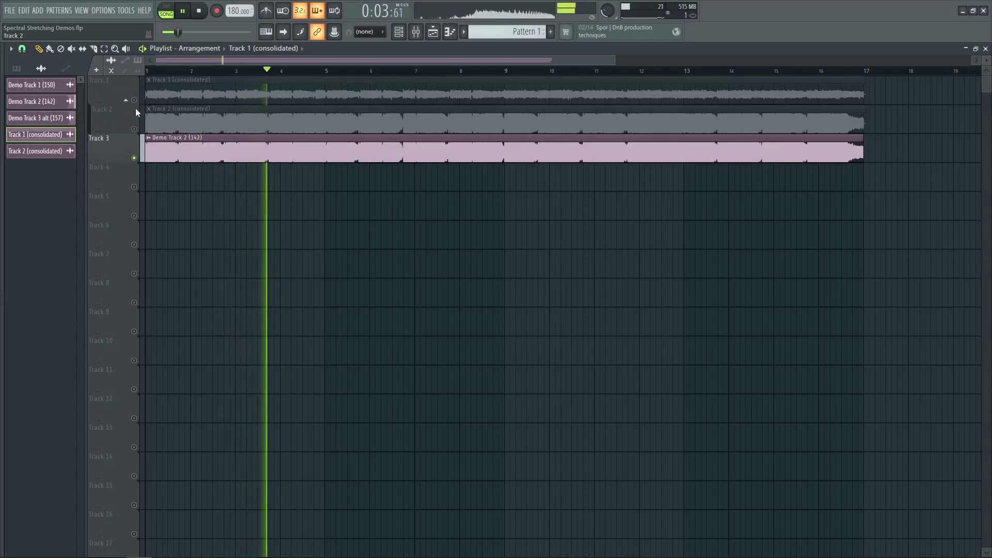
{"action": "left_click_drag", "start_coordinate": [133, 100], "coordinate": [135, 158]}
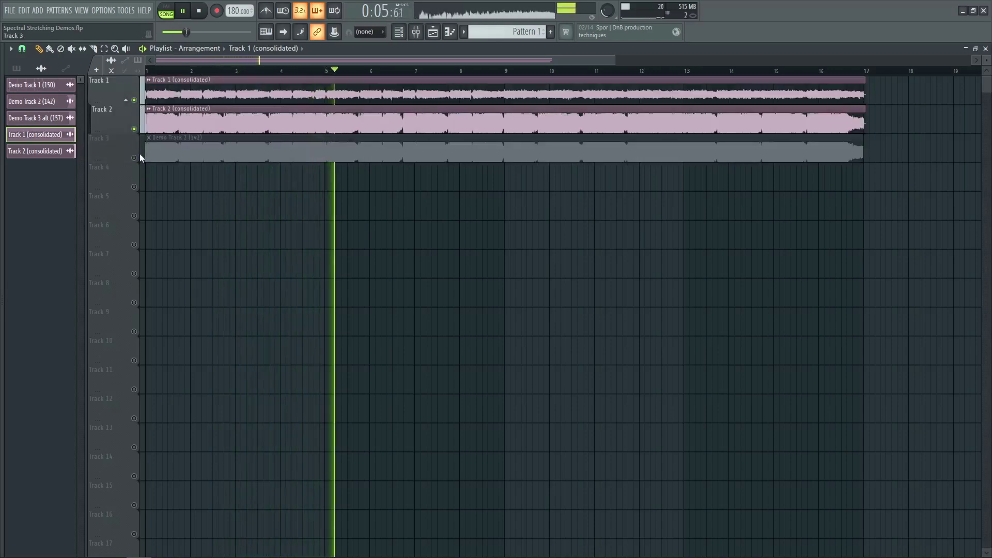
{"action": "right_click", "coordinate": [135, 159]}
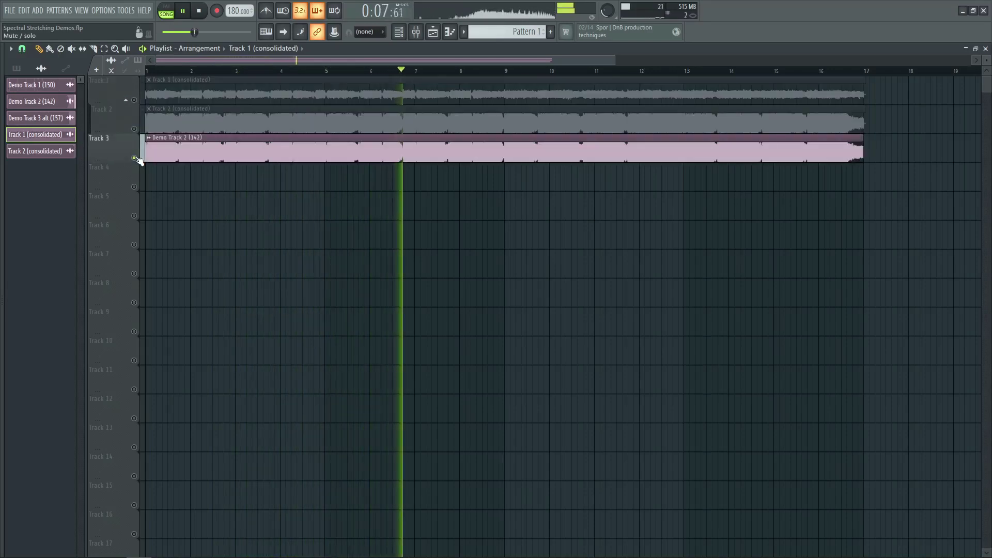
{"action": "left_click_drag", "start_coordinate": [134, 100], "coordinate": [136, 158]}
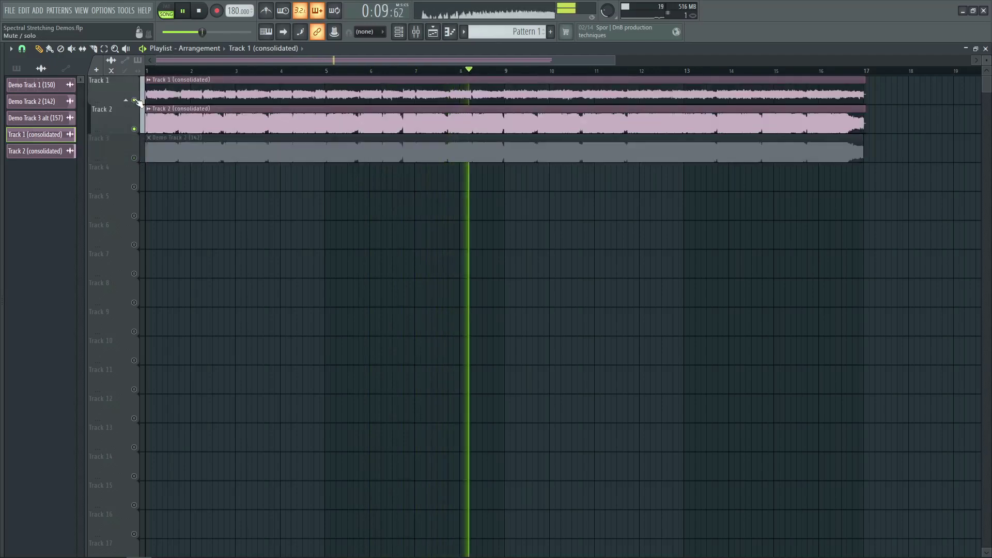
{"action": "key", "text": "space"}
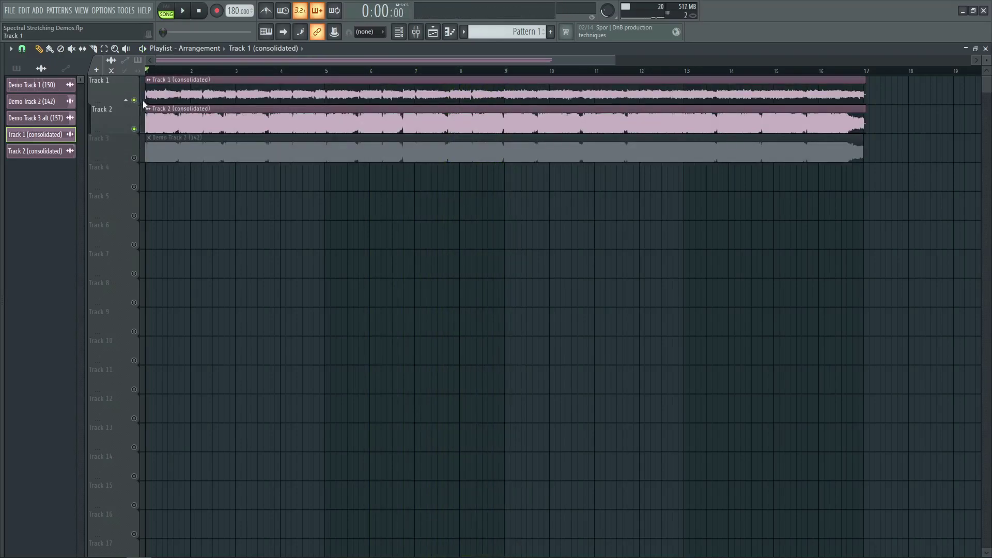
Route the Track 1 (consolidated) clip to mixer Insert 2 and open its Frequency Shifter over the playlist
{"action": "double_click", "coordinate": [165, 95]}
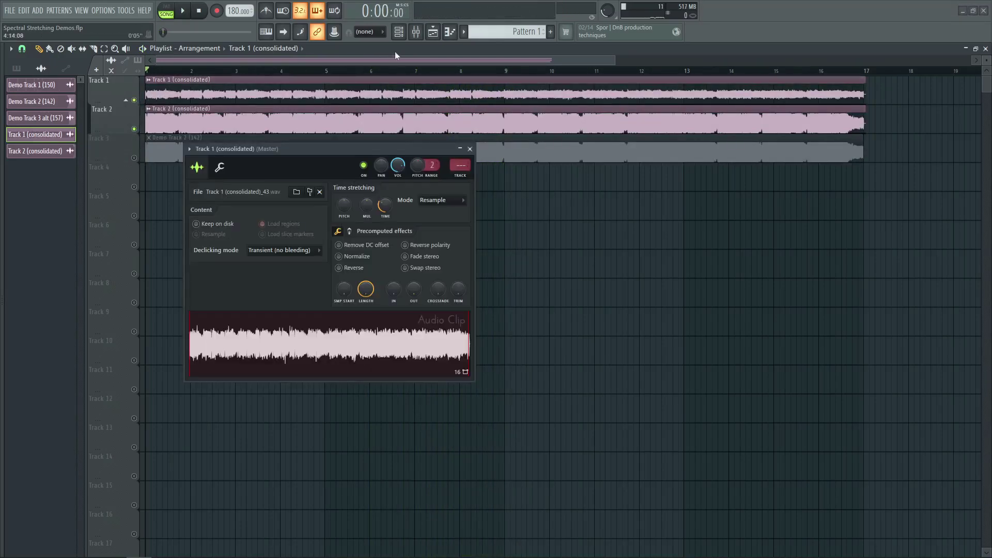
{"action": "double_click", "coordinate": [459, 166]}
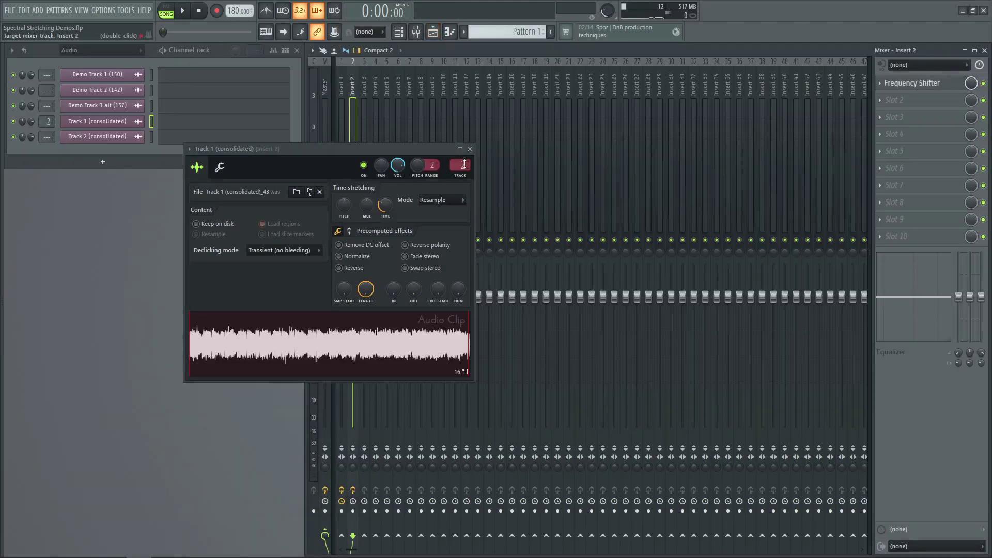
{"action": "left_click", "coordinate": [469, 149]}
{"action": "left_click", "coordinate": [432, 32]}
{"action": "left_click", "coordinate": [434, 33]}
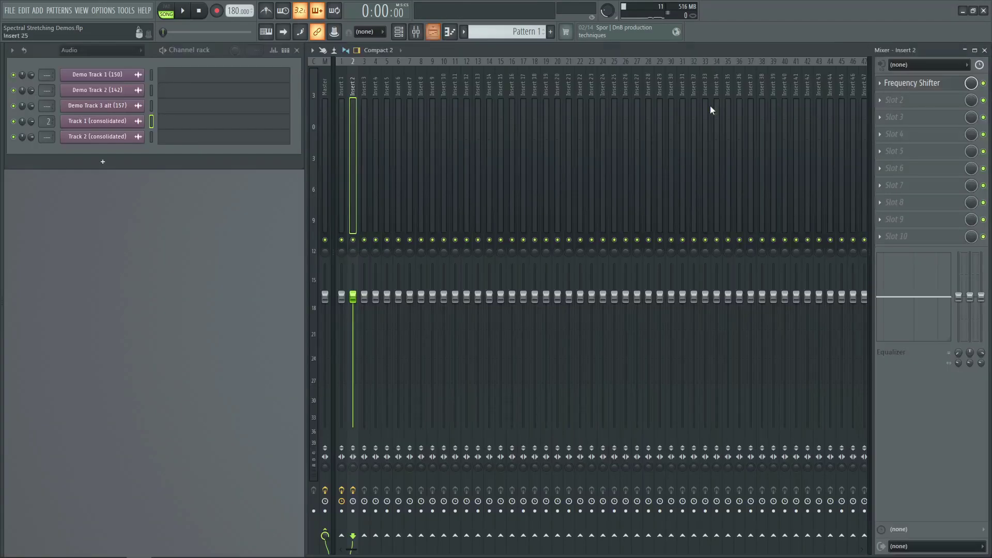
{"action": "left_click", "coordinate": [909, 83]}
{"action": "left_click", "coordinate": [434, 32]}
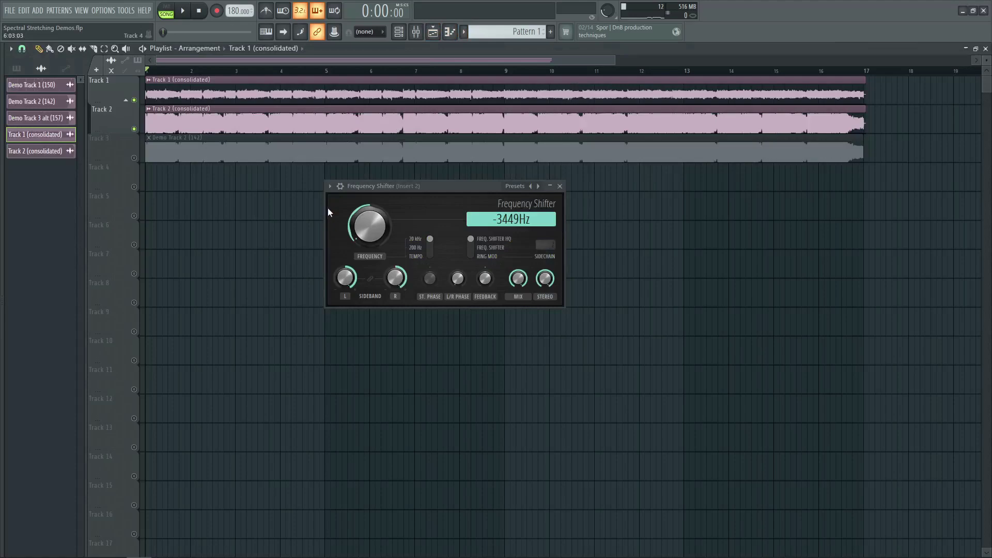
Set the Frequency Shifter's shift to -1364 Hz during playback and compare the split tracks with the original on Track 3
{"action": "key", "text": "space"}
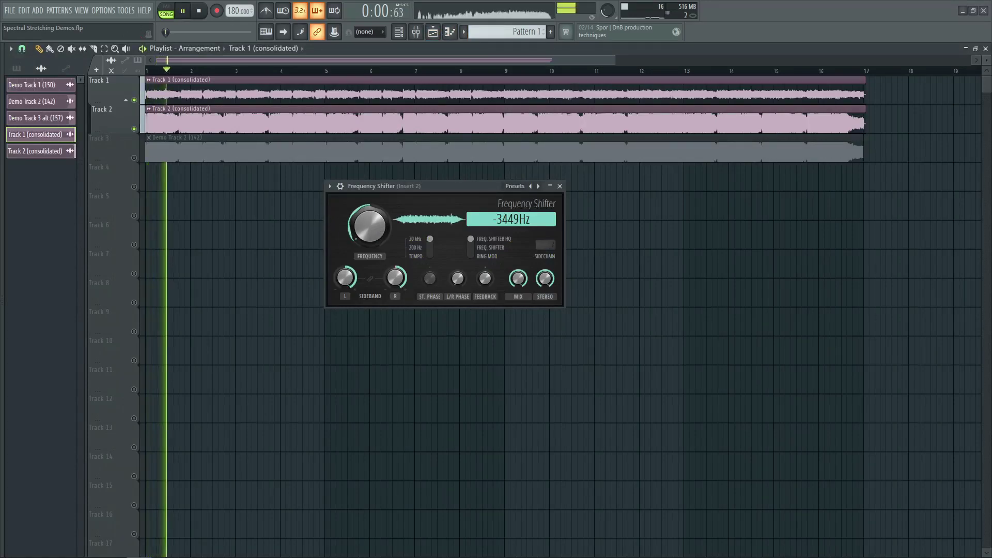
{"action": "mouse_move", "coordinate": [382, 233]}
{"action": "left_mouse_down"}
{"action": "mouse_move", "coordinate": [383, 222]}
{"action": "mouse_move", "coordinate": [370, 232]}
{"action": "left_mouse_up"}
{"action": "right_click", "coordinate": [134, 157]}
{"action": "right_click", "coordinate": [134, 158]}
{"action": "right_click", "coordinate": [133, 158]}
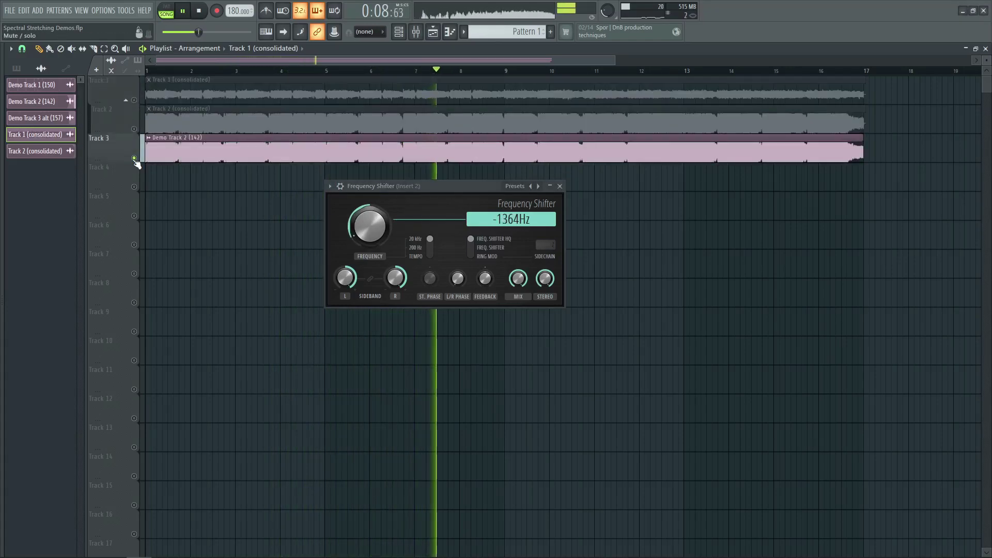
{"action": "right_click", "coordinate": [133, 158]}
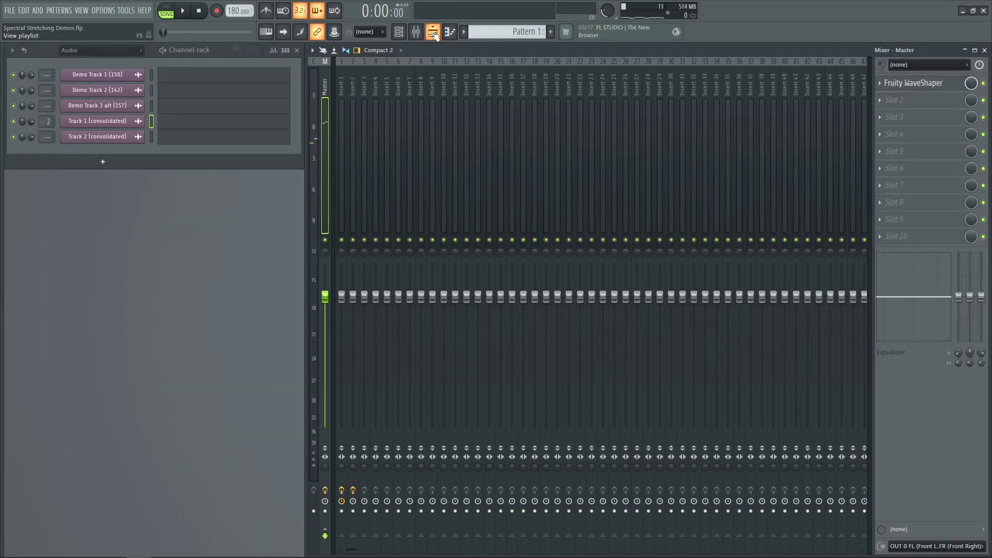
Route the Track 1 (consolidated) clip back to the Master in the playlist and solo the original on Track 3
{"action": "left_click", "coordinate": [433, 33]}
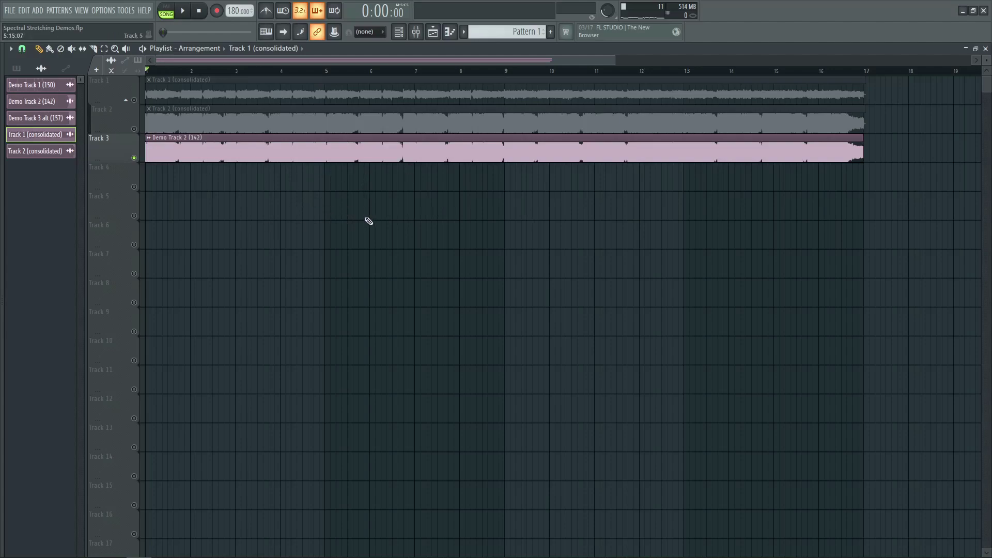
{"action": "right_click", "coordinate": [135, 100]}
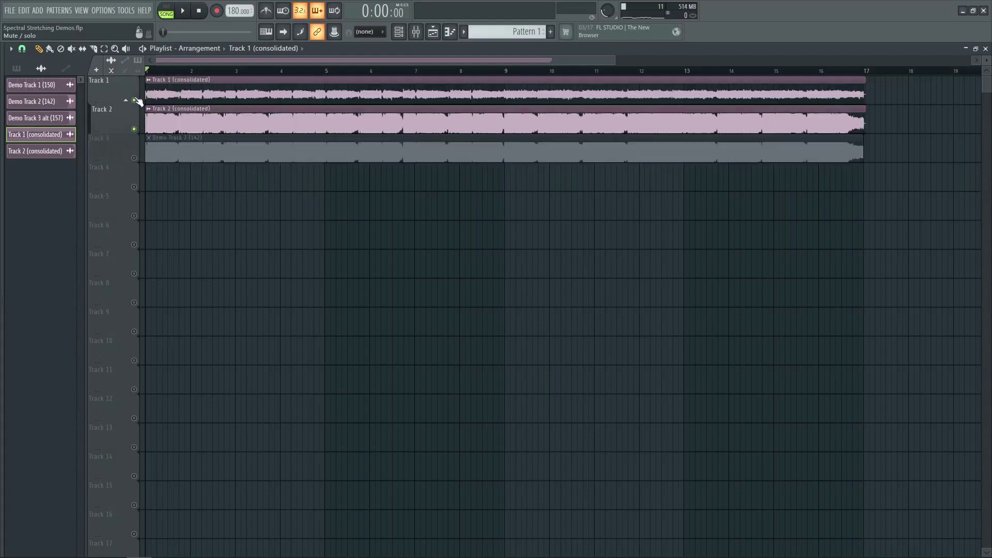
{"action": "double_click", "coordinate": [195, 105]}
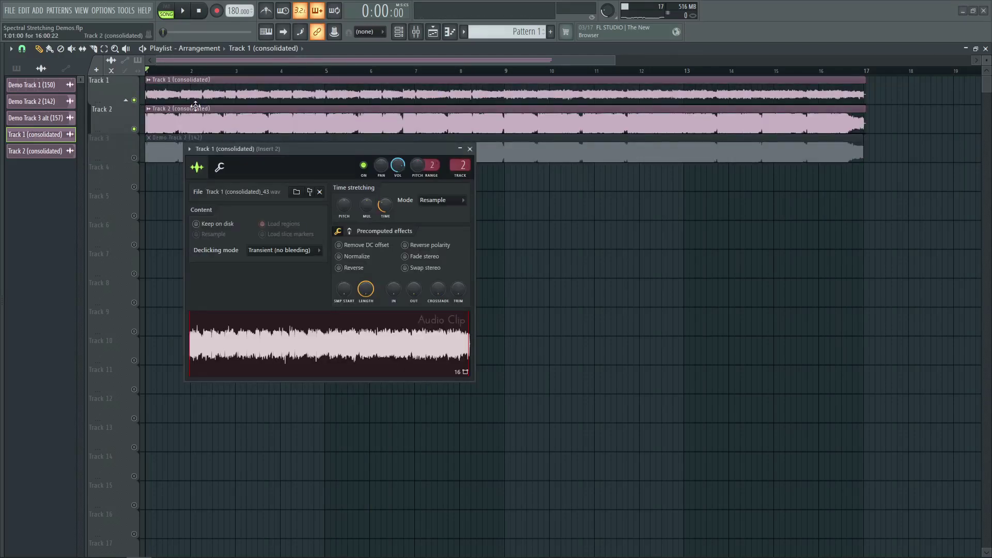
{"action": "left_click", "coordinate": [469, 149]}
{"action": "right_click", "coordinate": [135, 157]}
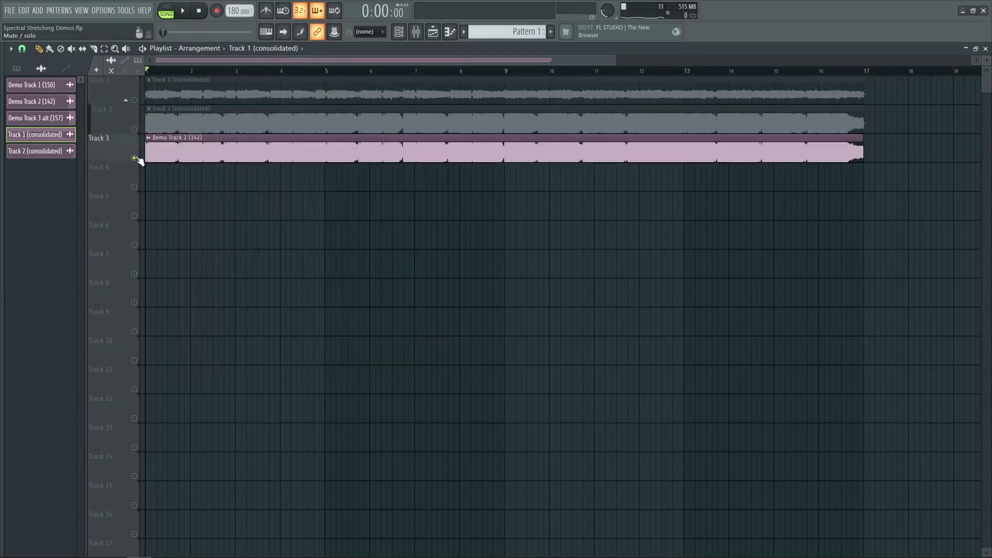
Set the project tempo to 100 BPM and listen to the original Demo Track 2 (142)
{"action": "double_click", "coordinate": [238, 10]}
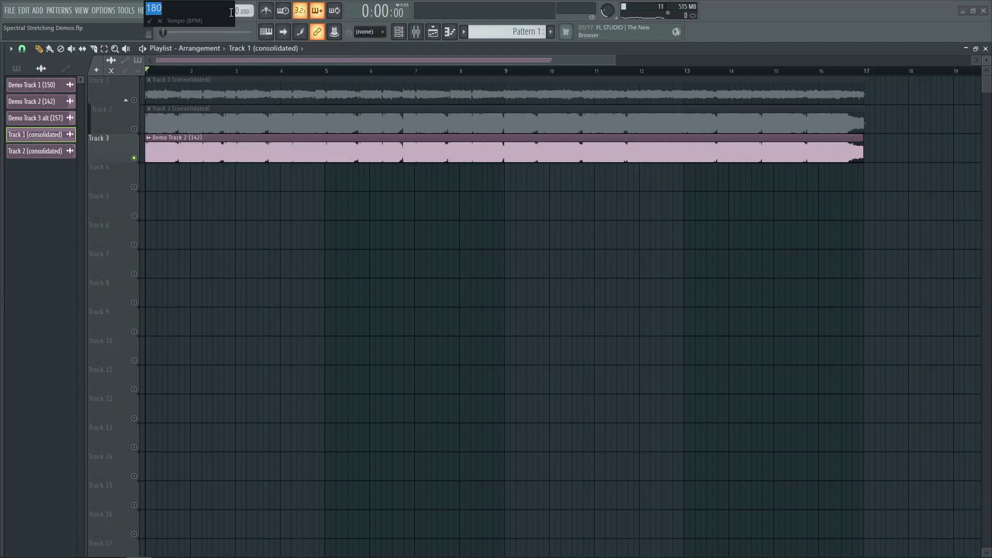
{"action": "type", "text": "100"}
{"action": "key", "text": "Return"}
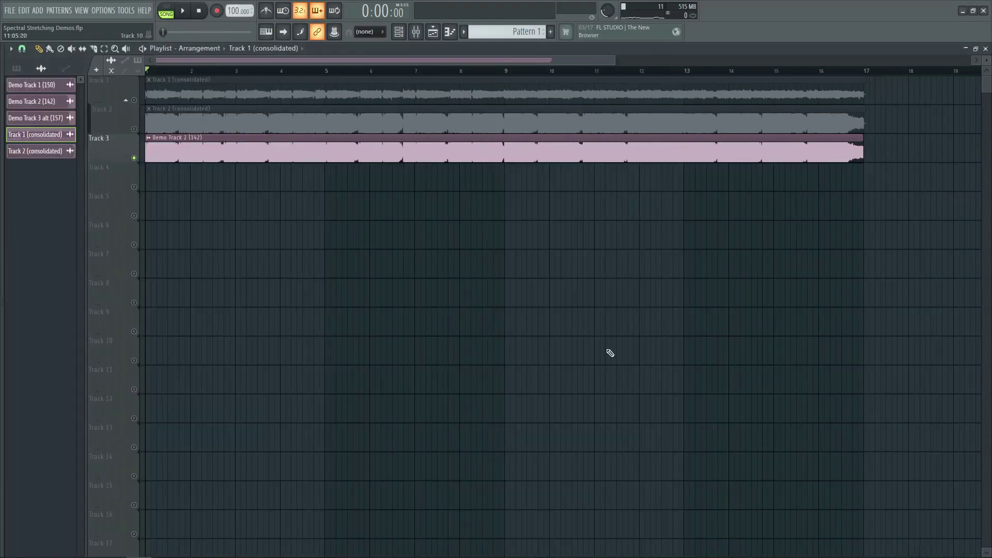
{"action": "key", "text": "space"}
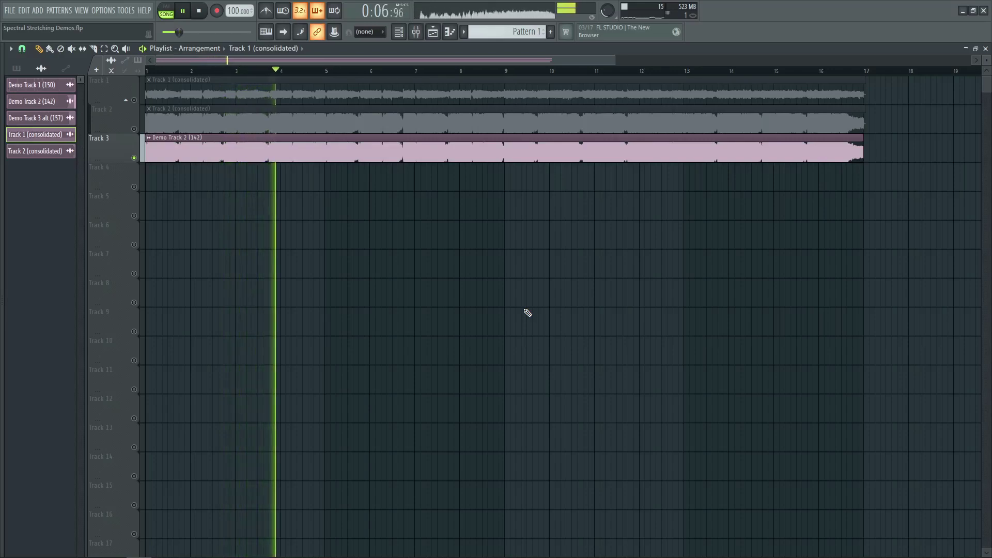
{"action": "key", "text": "space"}
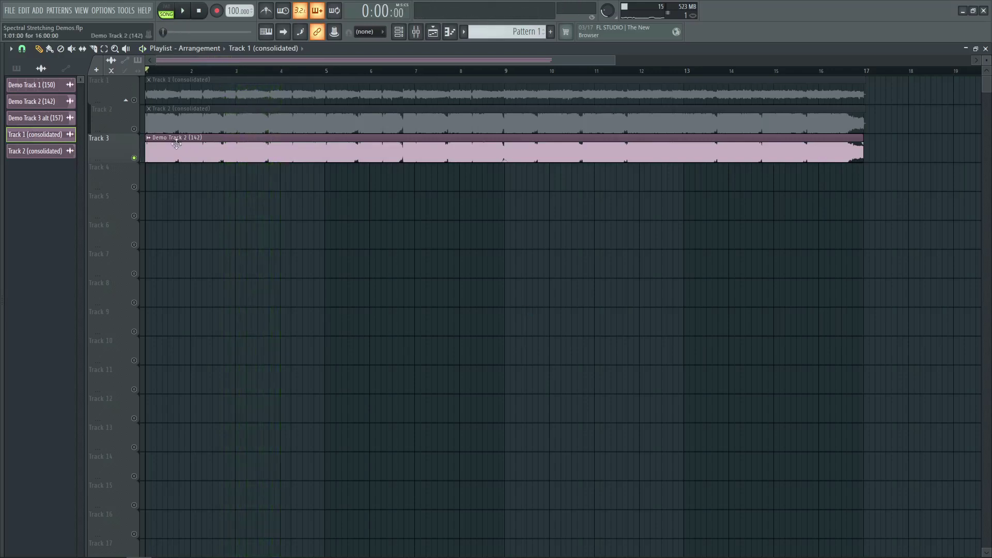
Switch from the original to the split Tracks 1 and 2, listen to them from the start, and stop playback
{"action": "right_click", "coordinate": [136, 100]}
{"action": "key", "text": "space"}
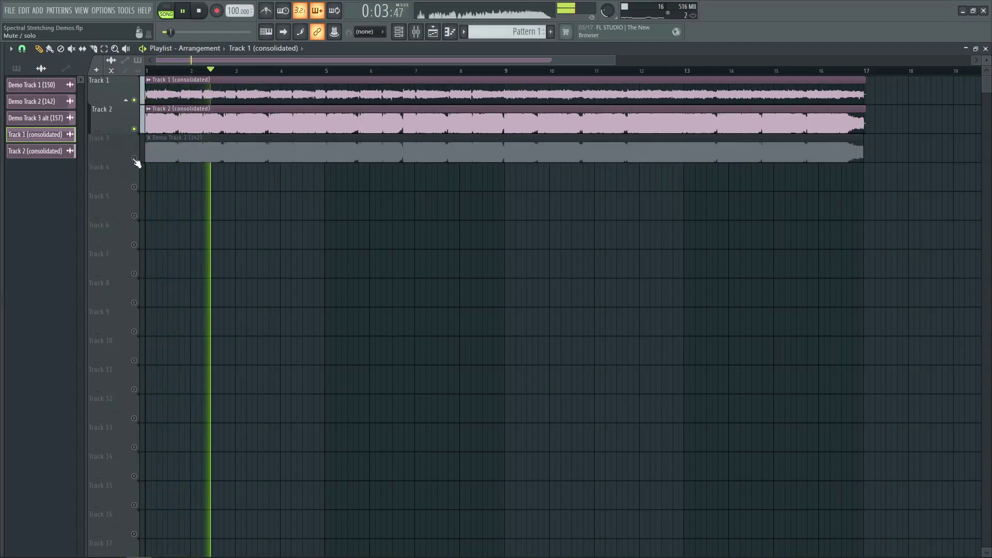
{"action": "key", "text": "space"}
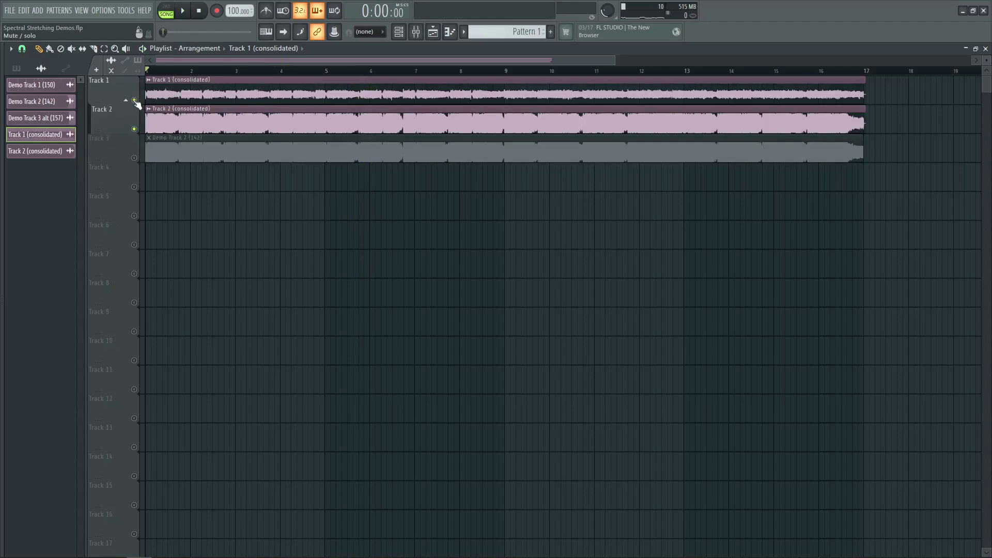
Route the Track 1 (consolidated) clip to mixer Insert 2 again, show the mixer and close the clip's settings
{"action": "double_click", "coordinate": [504, 98]}
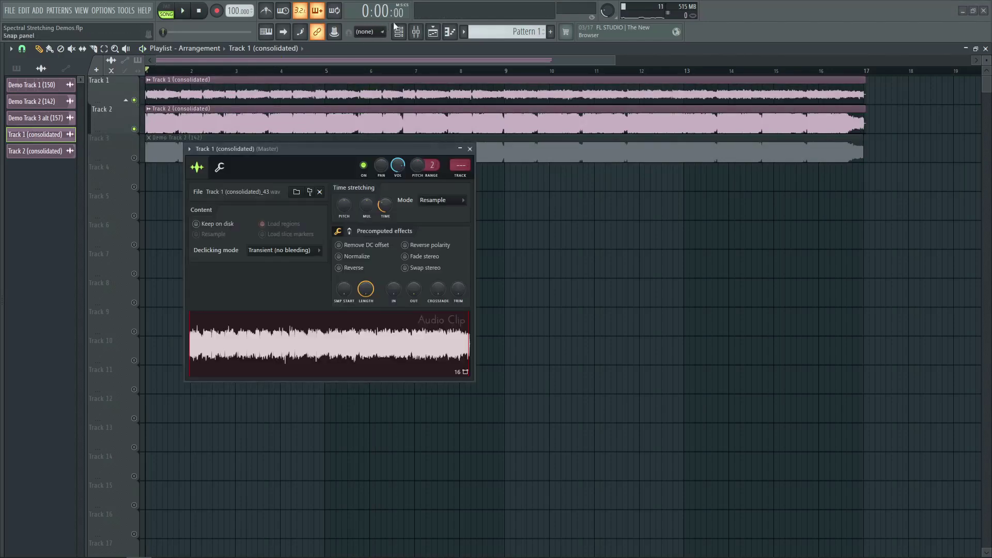
{"action": "left_click", "coordinate": [433, 31]}
{"action": "left_click", "coordinate": [469, 149]}
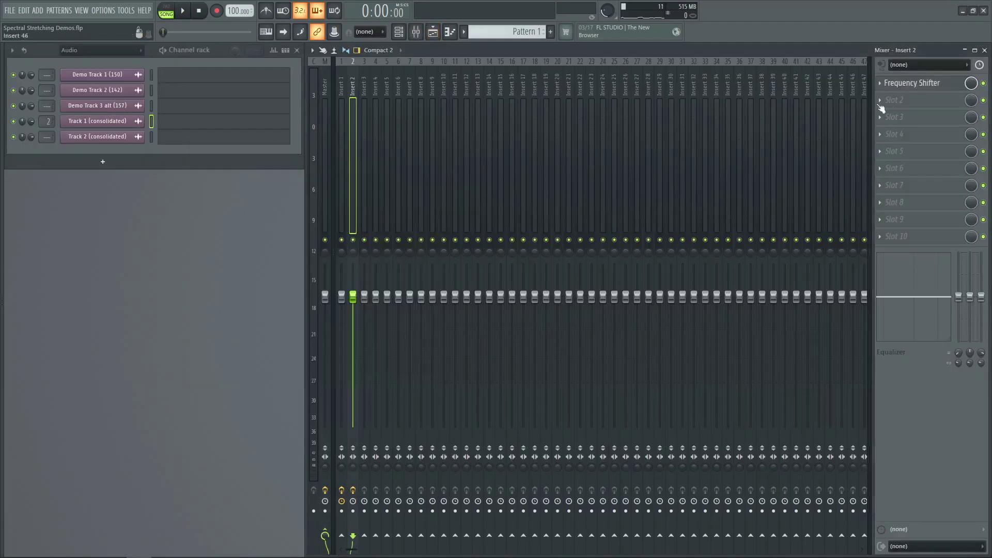
Set the Frequency Shifter on mixer Insert 2 to 1122 Hz and play the split tracks in the playlist
{"action": "left_click", "coordinate": [901, 84]}
{"action": "left_click", "coordinate": [431, 33]}
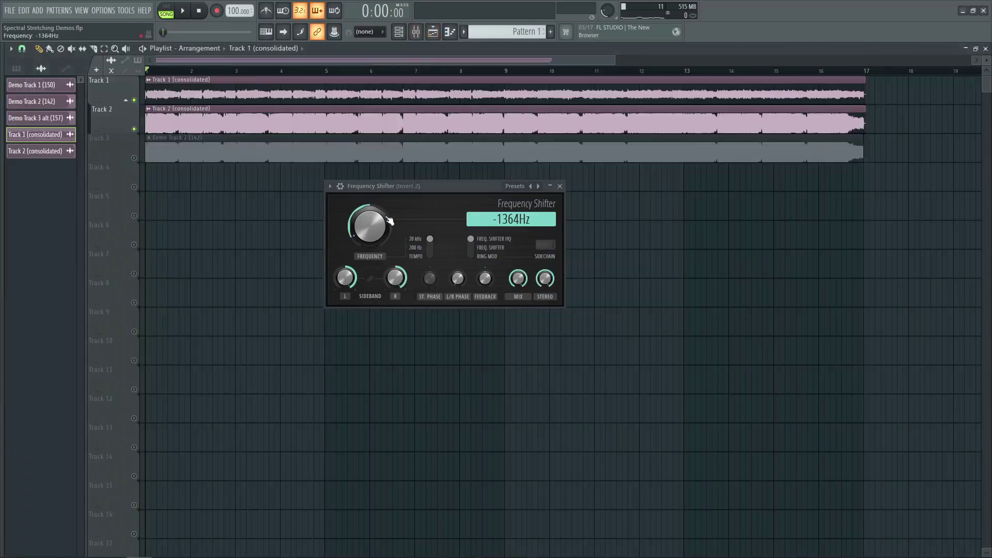
{"action": "left_click_drag", "start_coordinate": [389, 221], "coordinate": [390, 197]}
{"action": "key", "text": "space"}
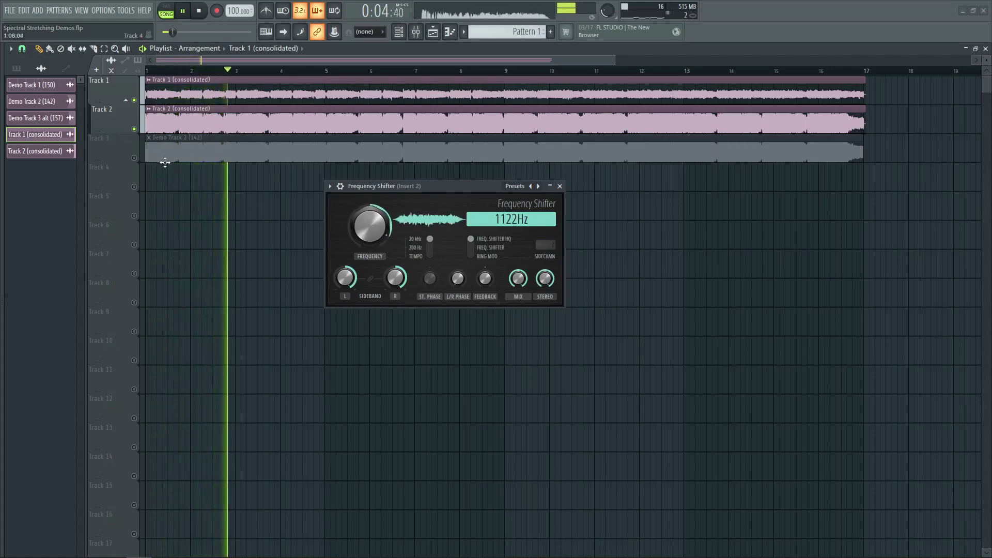
Compare the original Demo Track 2 (142) on Track 3 with the corrected Tracks 1 and 2 by alternating between them during playback
{"action": "right_click", "coordinate": [134, 158]}
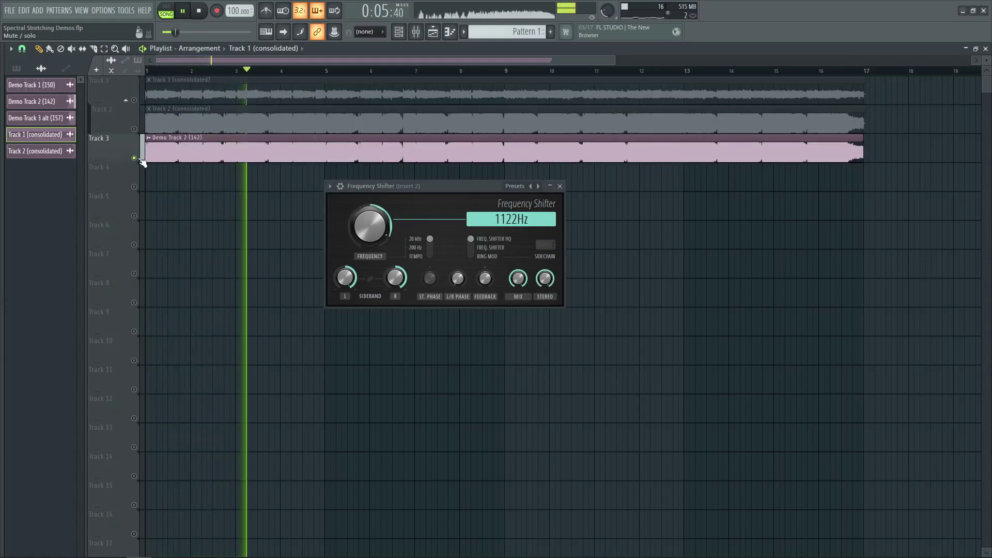
{"action": "left_click", "coordinate": [134, 101]}
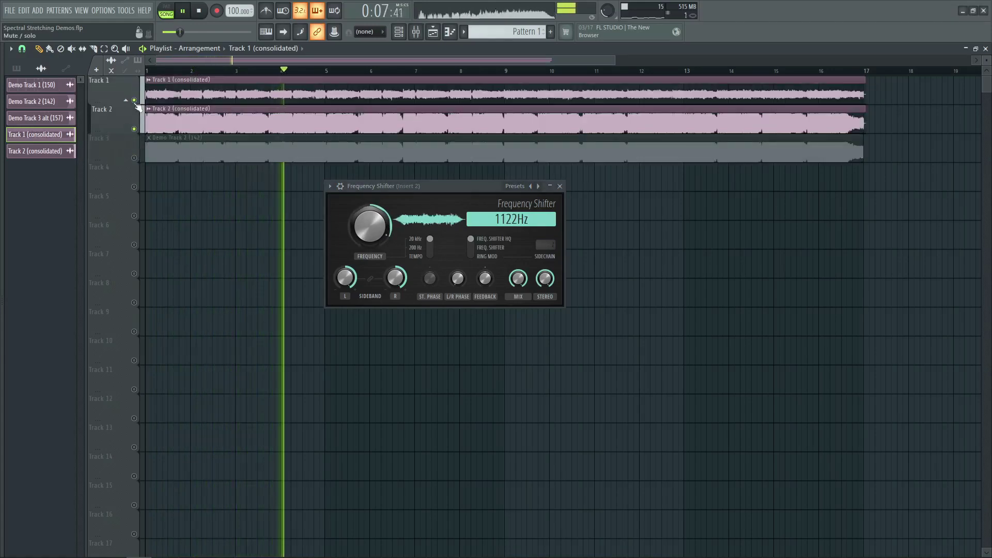
{"action": "right_click", "coordinate": [135, 158]}
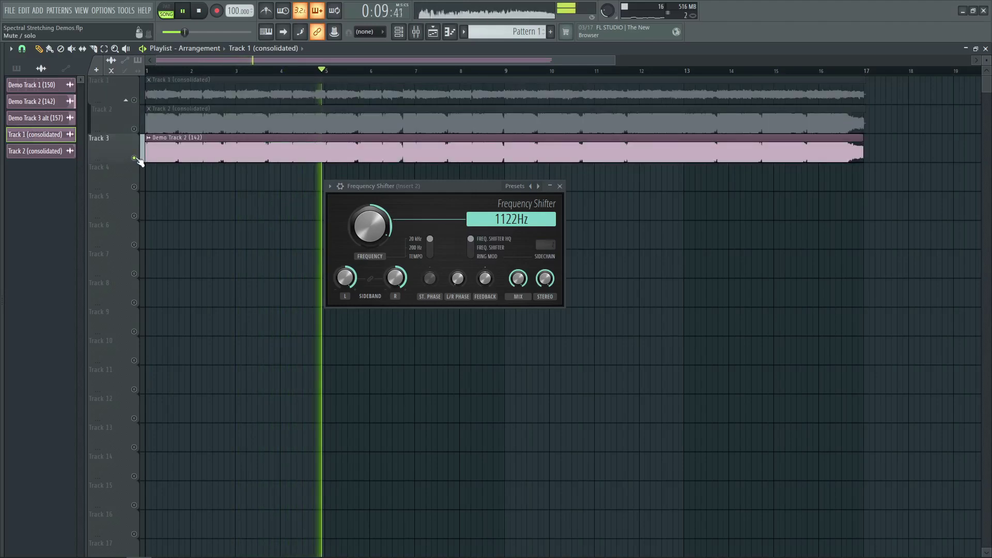
{"action": "left_click", "coordinate": [135, 100]}
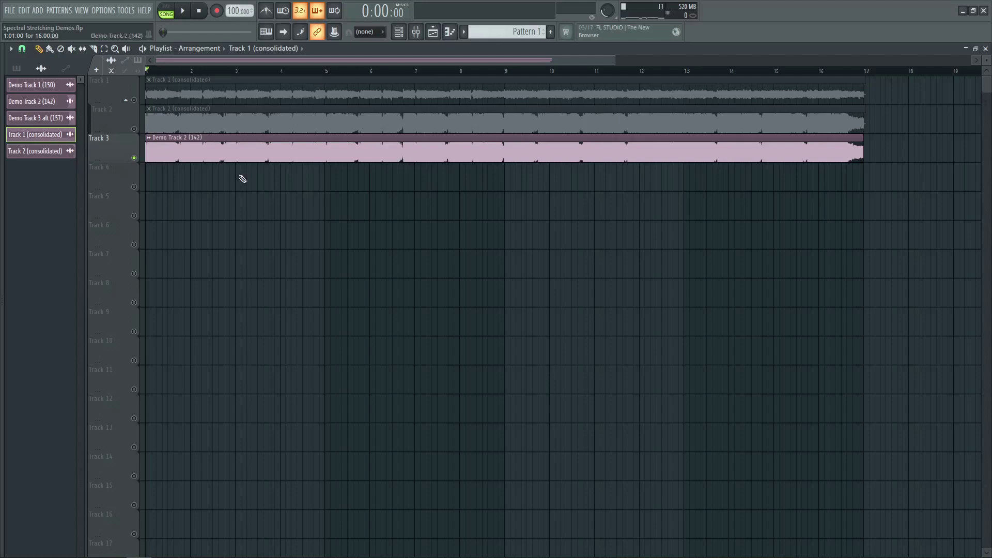
Delete all clips from the playlist and ungroup Track 2 from the track above
{"action": "key", "text": "ctrl+a"}
{"action": "key", "text": "Delete"}
{"action": "right_click", "coordinate": [117, 113]}
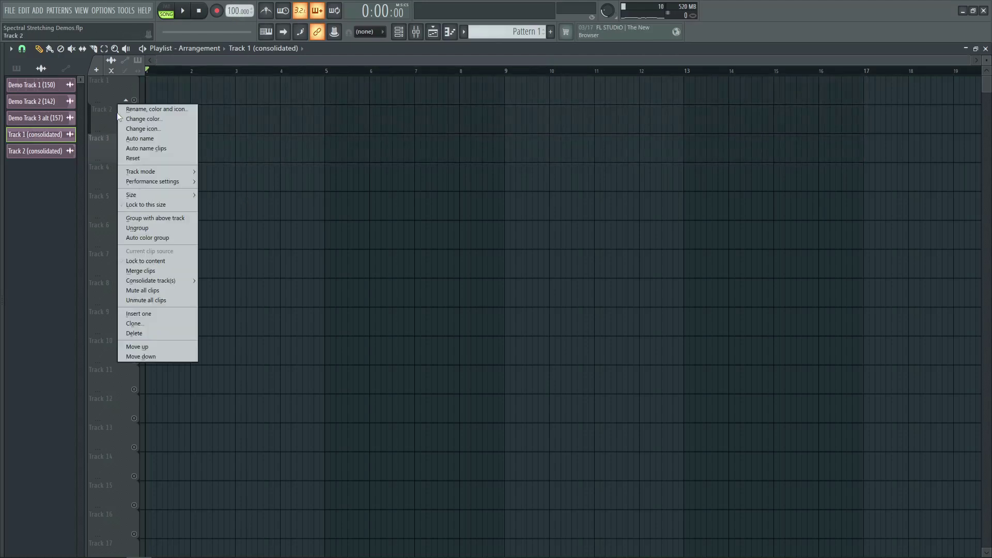
{"action": "left_click", "coordinate": [94, 113]}
Delete the Track 1 (consolidated) and Track 2 (consolidated) audio clips from the project
{"action": "right_click", "coordinate": [60, 137]}
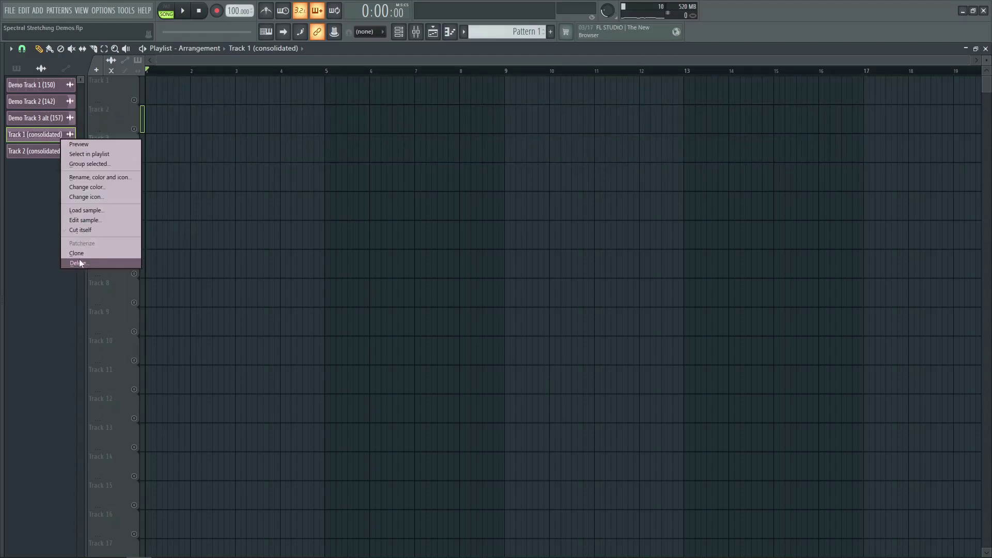
{"action": "left_click", "coordinate": [48, 261]}
{"action": "right_click", "coordinate": [32, 136]}
{"action": "left_click", "coordinate": [73, 261]}
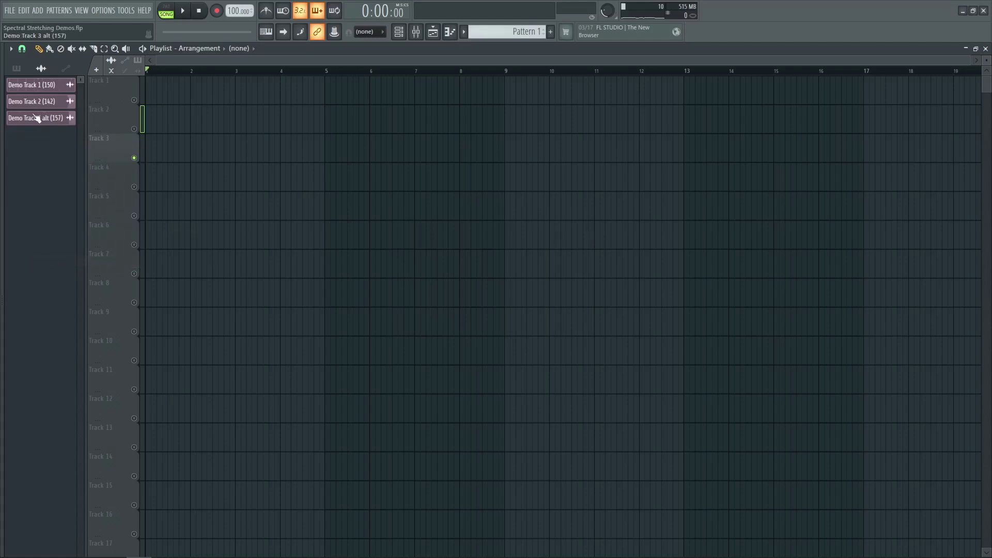
Place Demo Track 3 alt (157) at the start of Track 1 with all tracks enabled and set the project tempo to 157 BPM
{"action": "left_click_drag", "start_coordinate": [37, 118], "coordinate": [152, 100]}
{"action": "left_click", "coordinate": [135, 101]}
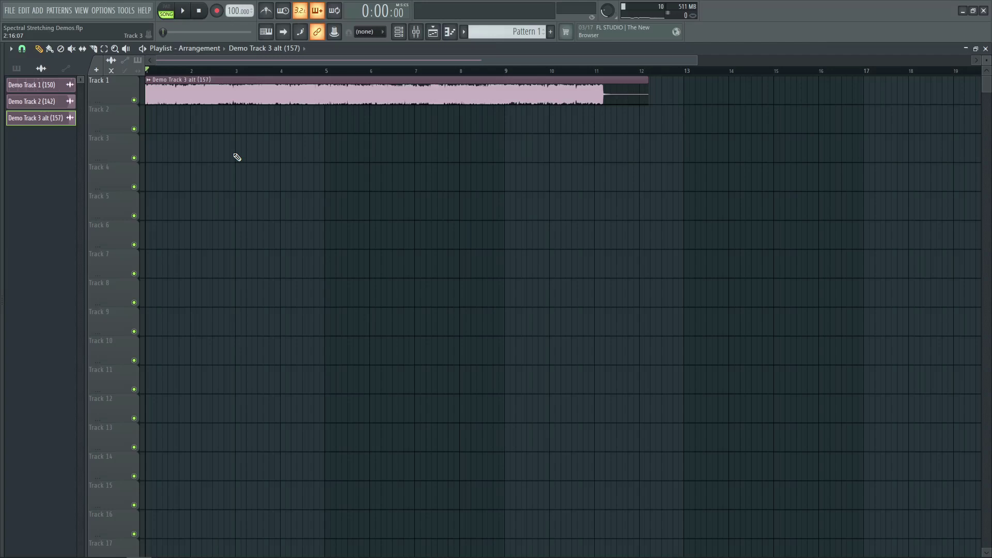
{"action": "right_click", "coordinate": [236, 6]}
{"action": "left_click", "coordinate": [243, 129]}
{"action": "type", "text": "157"}
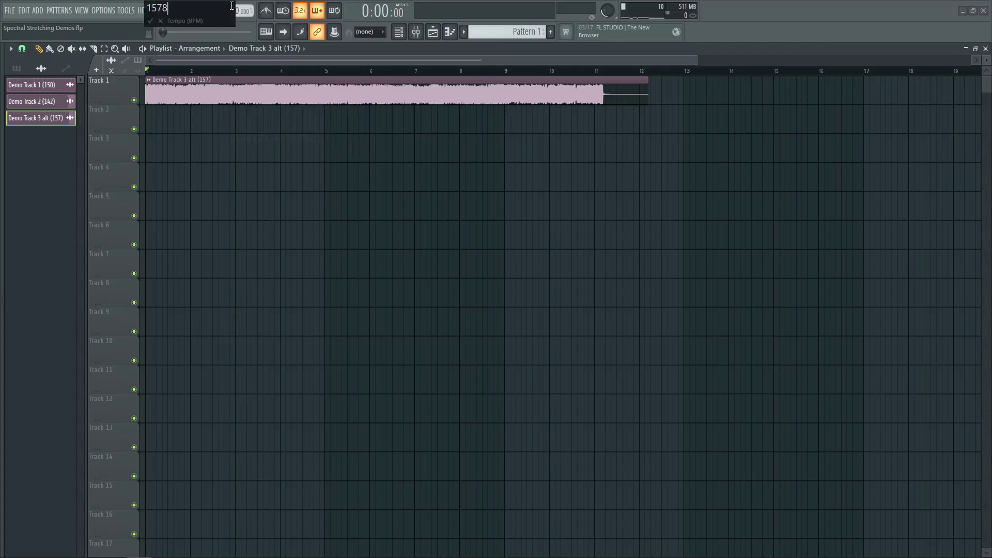
{"action": "key", "text": "Return"}
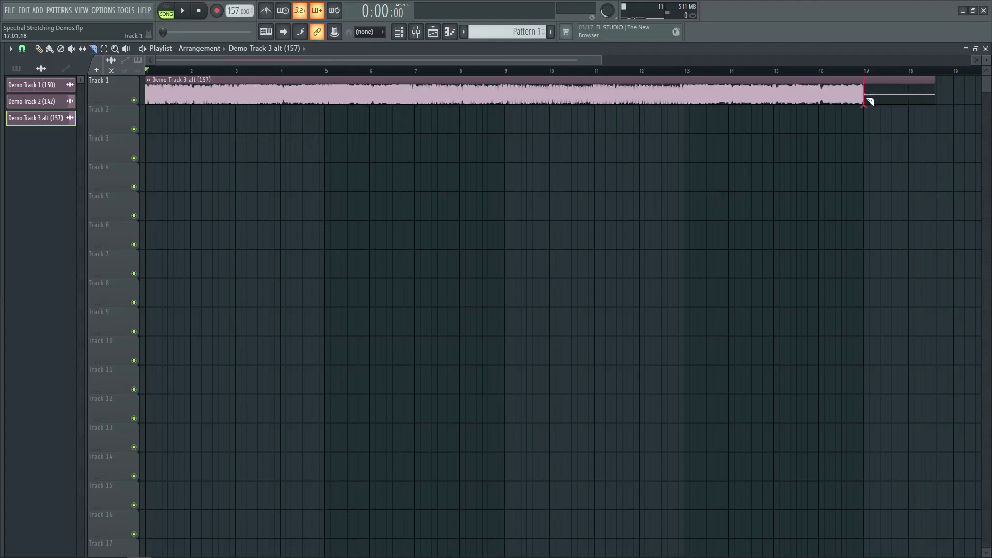
Cut off the silent tail of the Demo Track 3 alt (157) clip at bar 17 and listen to the clip
{"action": "left_click_drag", "start_coordinate": [870, 101], "coordinate": [867, 103]}
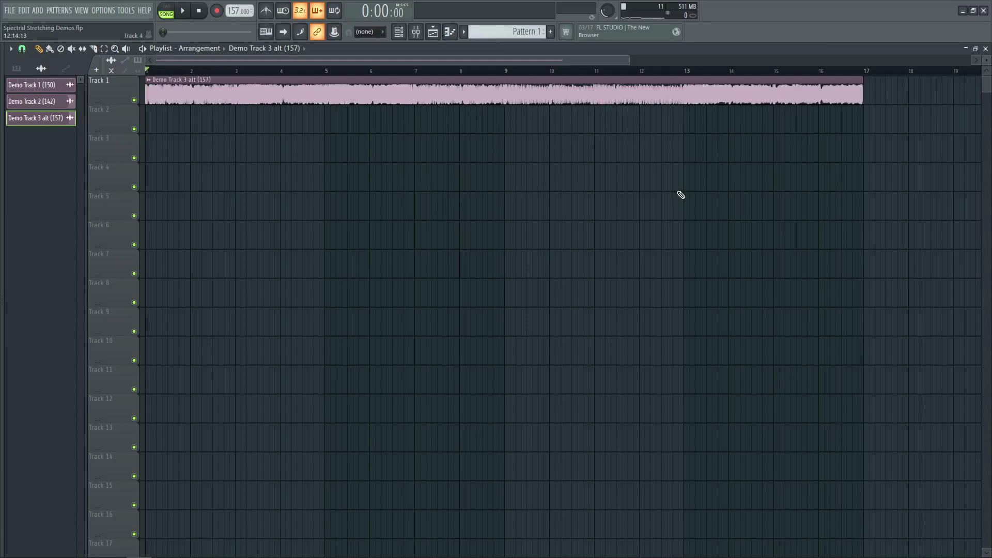
{"action": "key", "text": "space"}
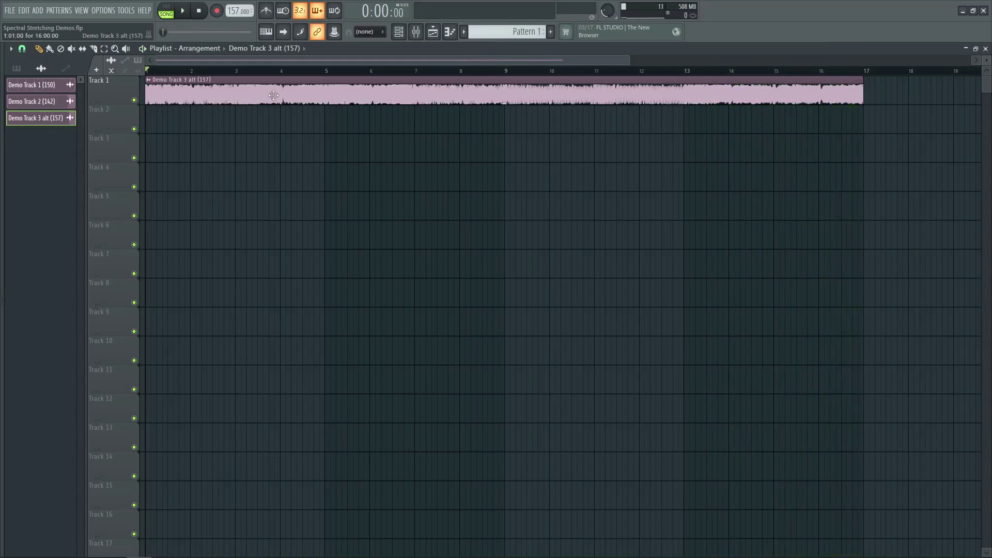
Route the Demo Track 3 alt (157) clip to mixer Insert 1 and close the clip's settings
{"action": "left_click", "coordinate": [445, 34]}
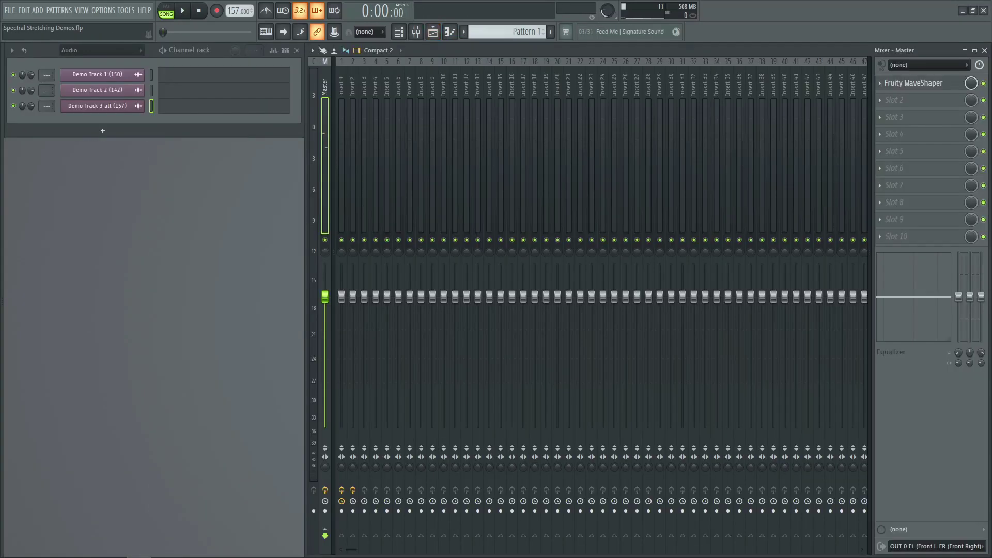
{"action": "left_click", "coordinate": [97, 106]}
{"action": "left_click_drag", "start_coordinate": [29, 168], "coordinate": [358, 149]}
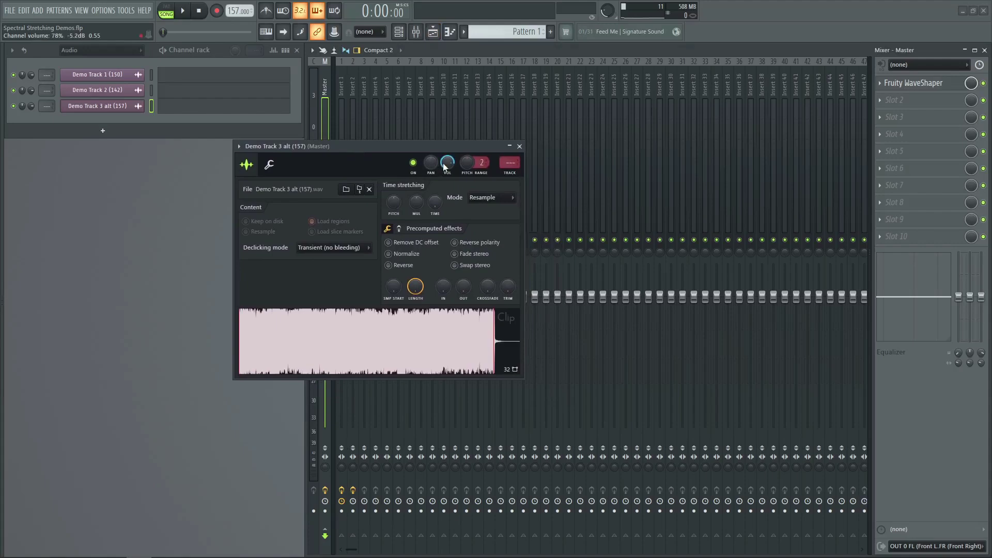
{"action": "scroll", "coordinate": [442, 163], "scroll_direction": "down", "scroll_amount": 5}
{"action": "scroll", "coordinate": [506, 162], "scroll_direction": "up", "scroll_amount": 1}
{"action": "left_click", "coordinate": [520, 147]}
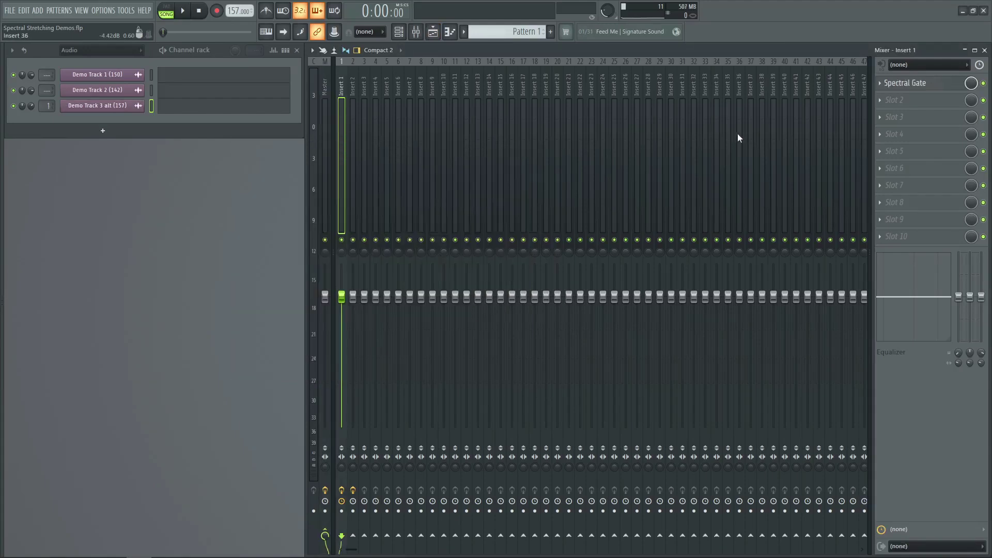
Set the weak/strong balance of the Spectral Gate on Insert 1 to 0 and listen to the gated clip in the playlist
{"action": "left_click", "coordinate": [914, 83]}
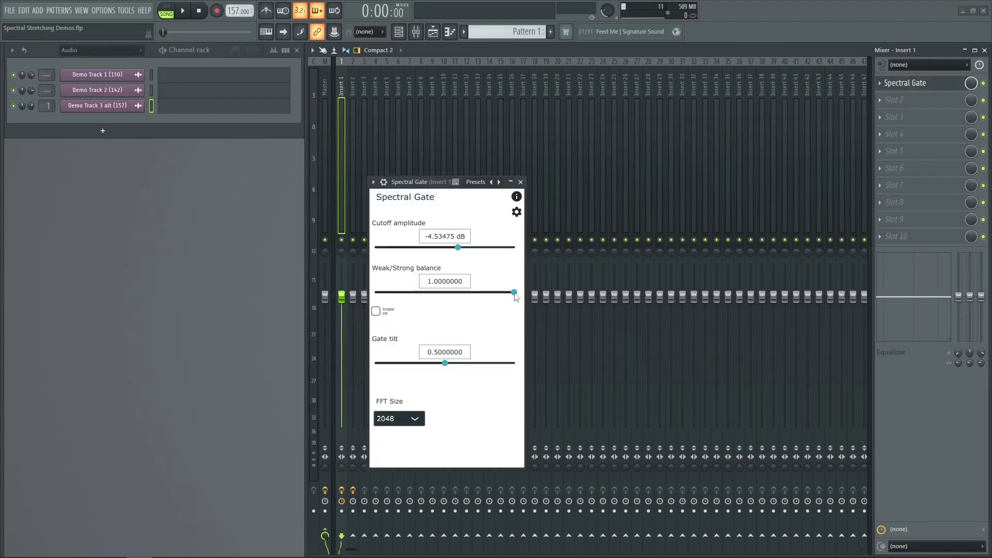
{"action": "left_click_drag", "start_coordinate": [514, 292], "coordinate": [121, 288]}
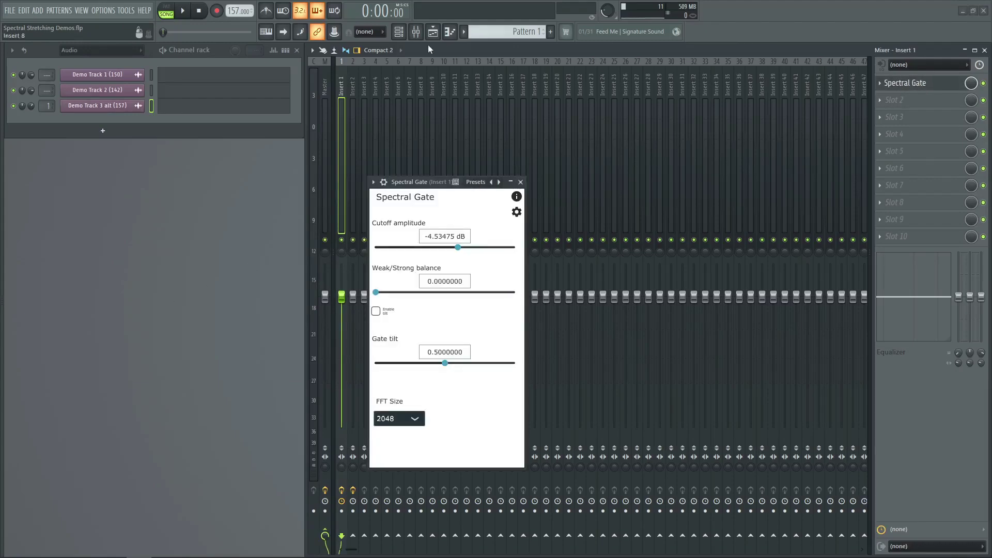
{"action": "key", "text": "F5"}
{"action": "key", "text": "space"}
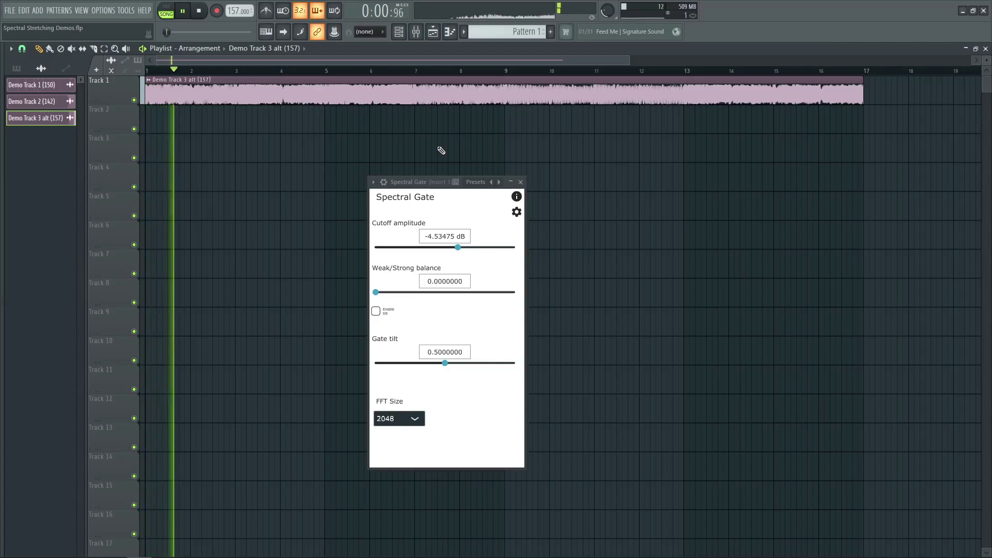
{"action": "key", "text": "space"}
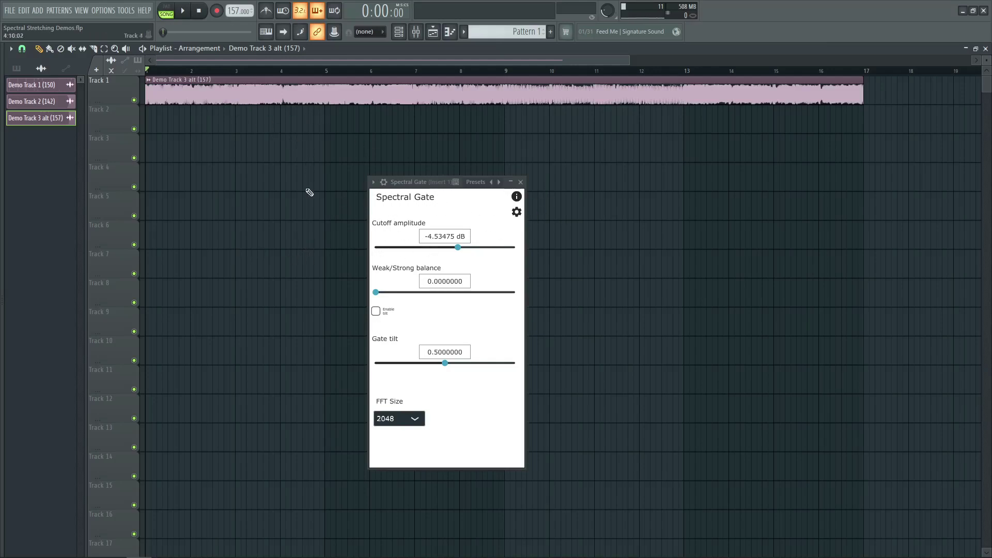
{"action": "key", "text": "space"}
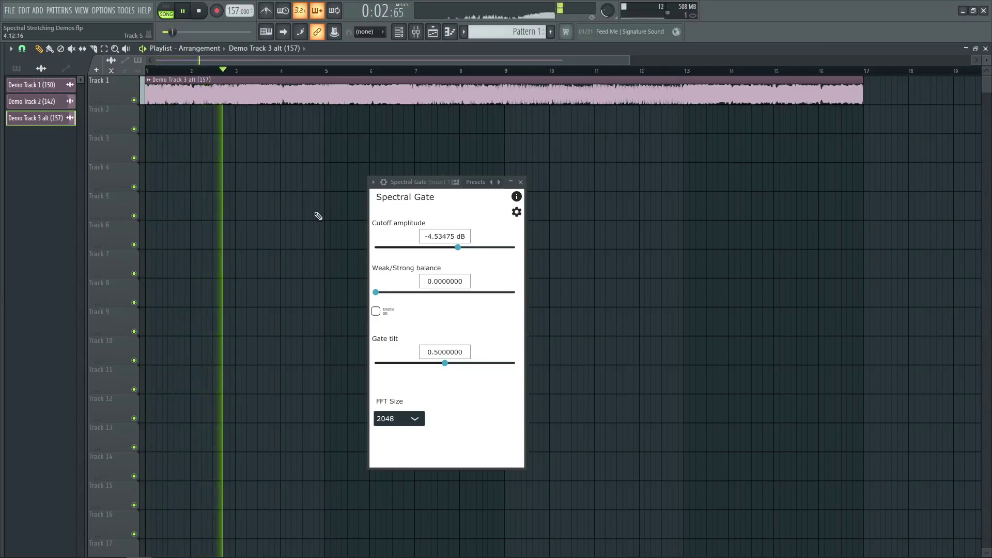
{"action": "key", "text": "space"}
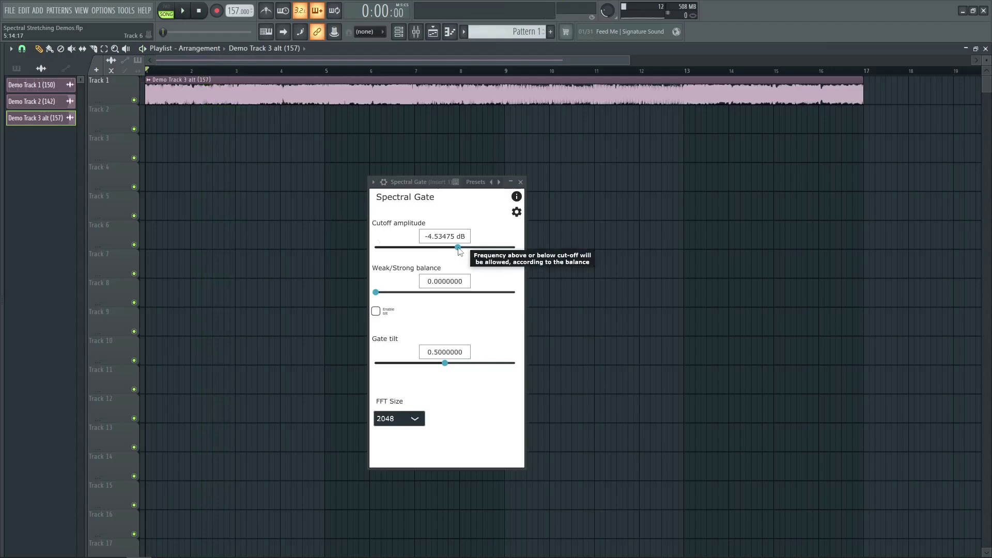
Lower the Spectral Gate's cutoff amplitude to about -5.64 dB while the clip plays, and stop playback
{"action": "key", "text": "space"}
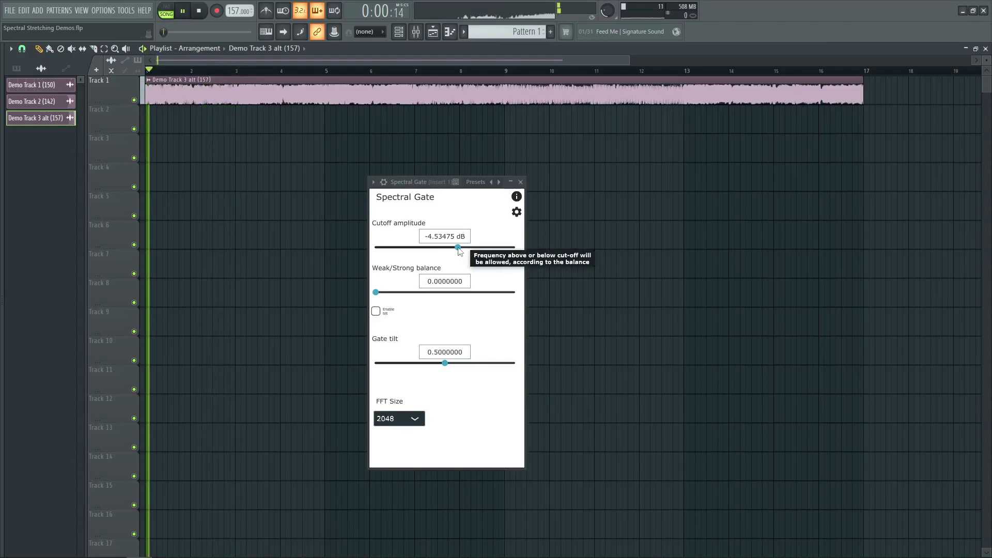
{"action": "left_click_drag", "start_coordinate": [459, 251], "coordinate": [450, 252]}
{"action": "key", "text": "space"}
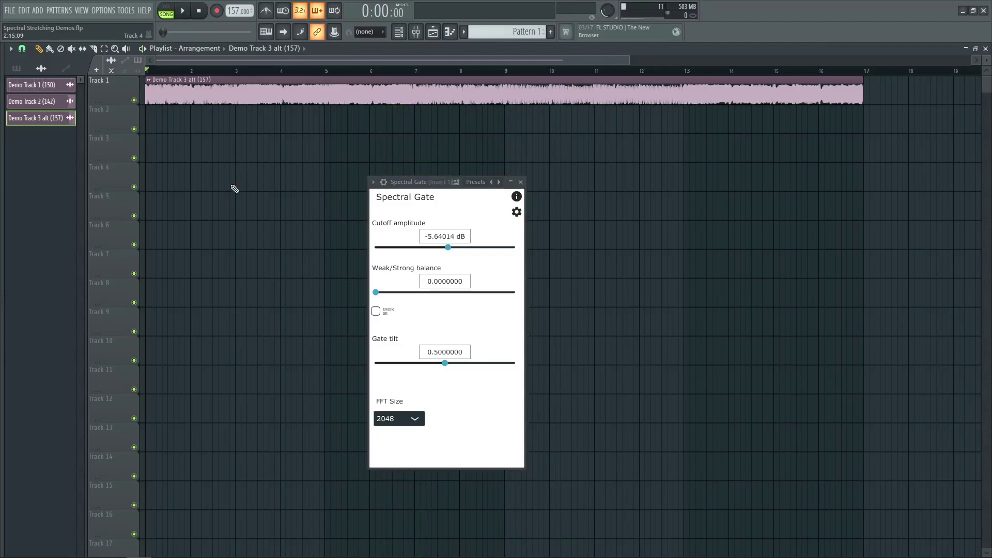
Consolidate Track 1 into an audio clip and solo Track 2 with the original Demo Track 3 alt (157) clip
{"action": "right_click", "coordinate": [129, 95]}
{"action": "left_click", "coordinate": [240, 251]}
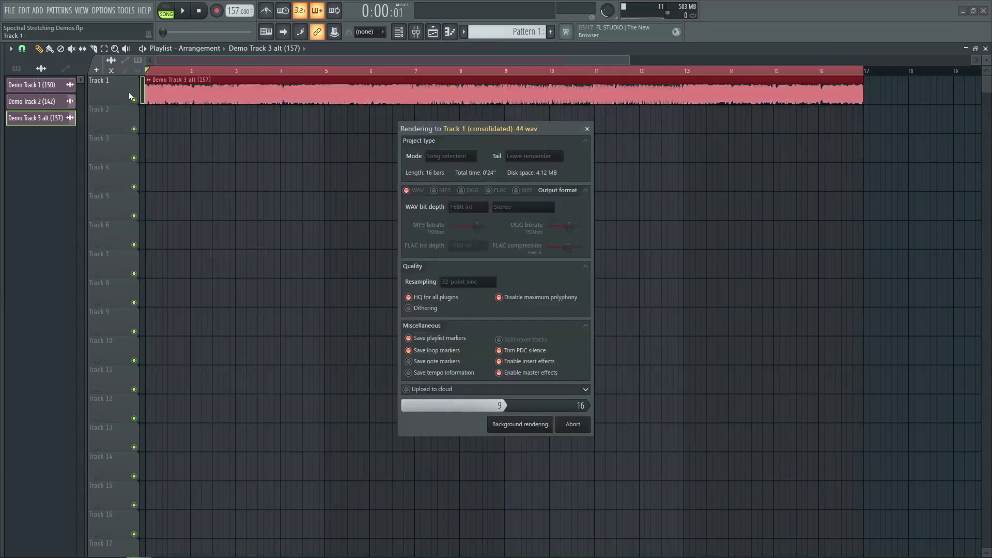
{"action": "right_click", "coordinate": [135, 129]}
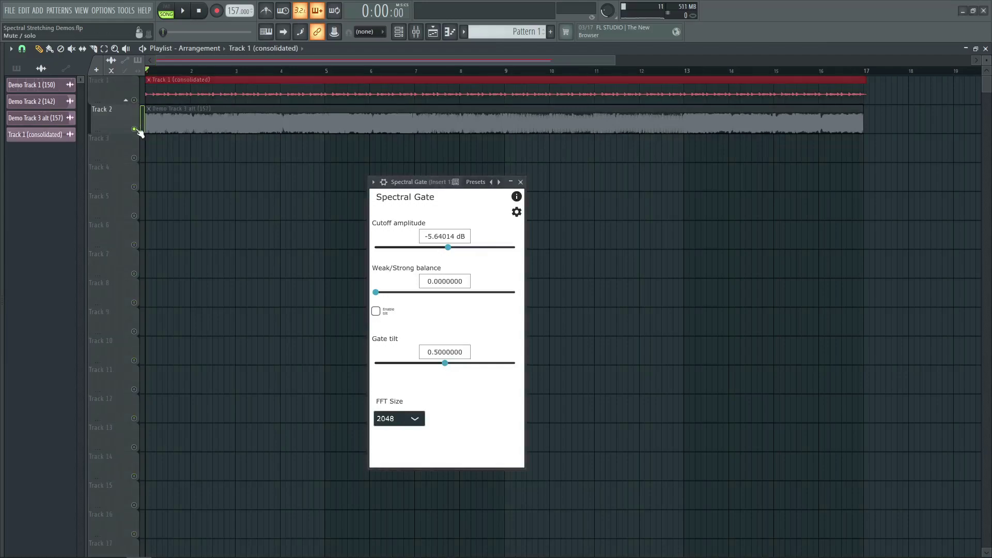
Set the Spectral Gate's weak/strong balance to 1 and listen briefly to the strong part of the original clip
{"action": "left_click_drag", "start_coordinate": [370, 295], "coordinate": [580, 286]}
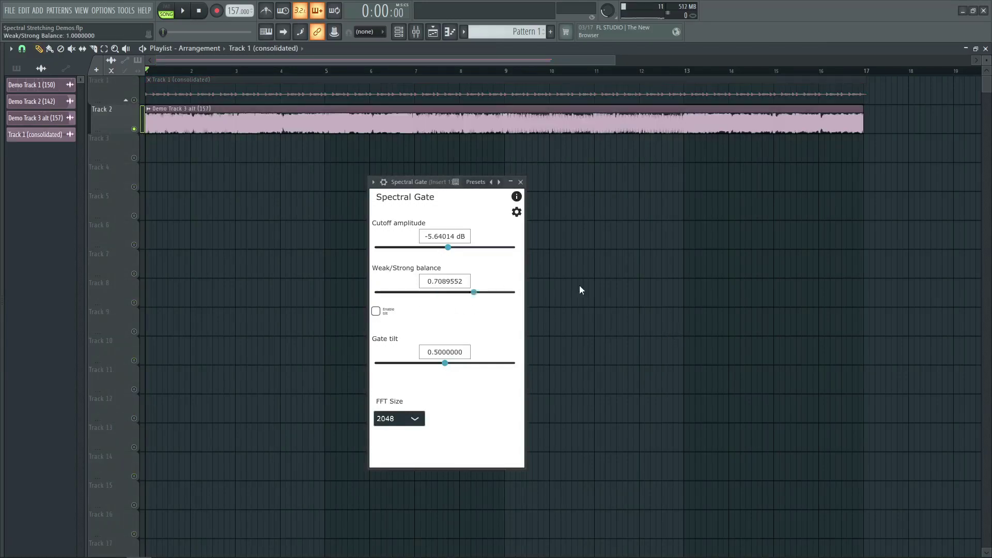
{"action": "key", "text": "space"}
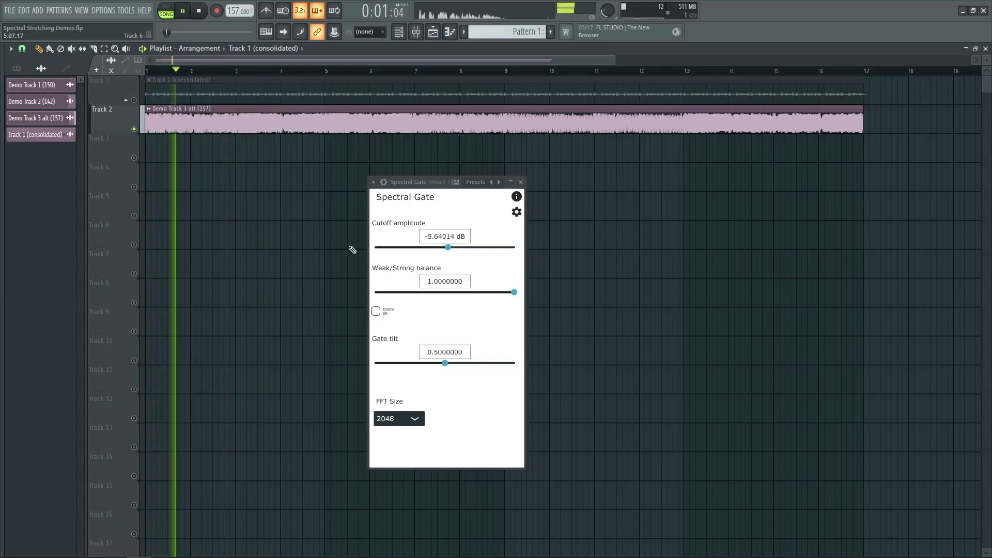
{"action": "key", "text": "space"}
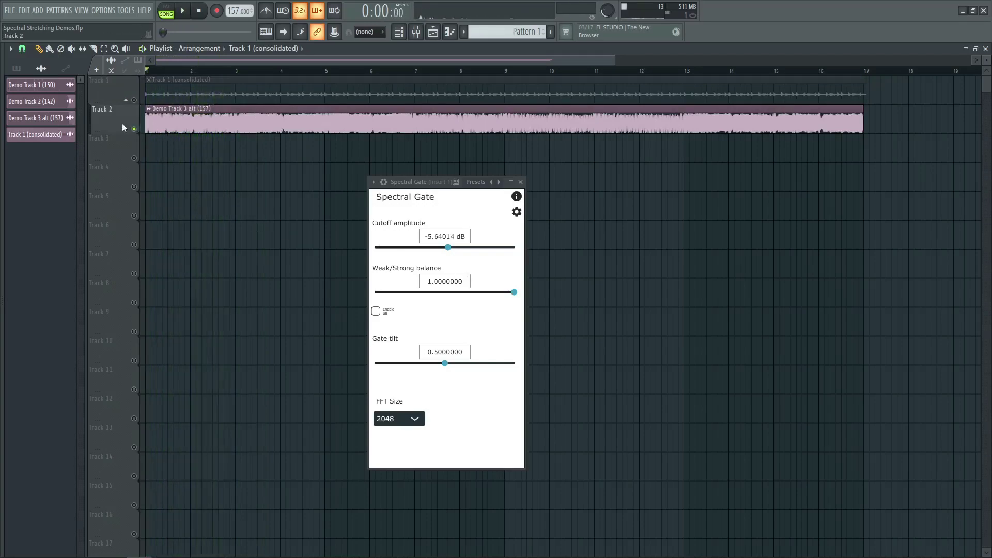
Consolidate Track 2 into an audio clip and enable Track 1 together with it
{"action": "right_click", "coordinate": [122, 123]}
{"action": "left_click", "coordinate": [144, 282]}
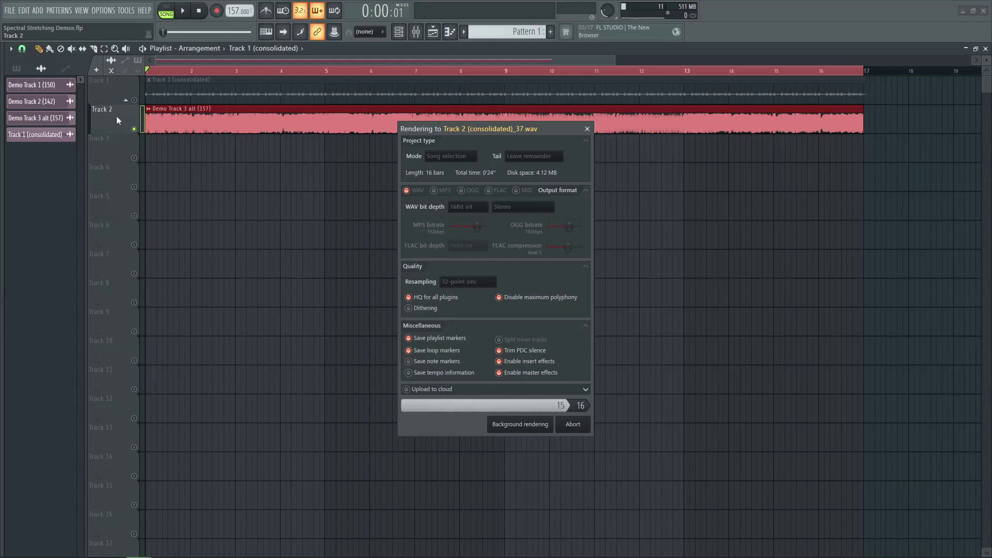
{"action": "left_click", "coordinate": [139, 100]}
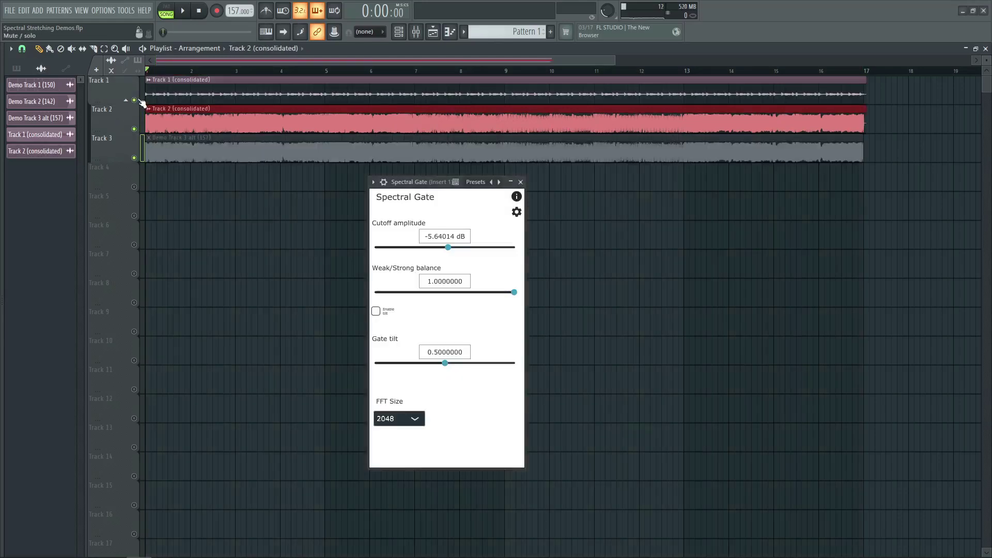
Close the Spectral Gate, play the two consolidated tracks, and turn off the Fruity WaveShaper on the Master
{"action": "left_click", "coordinate": [433, 33]}
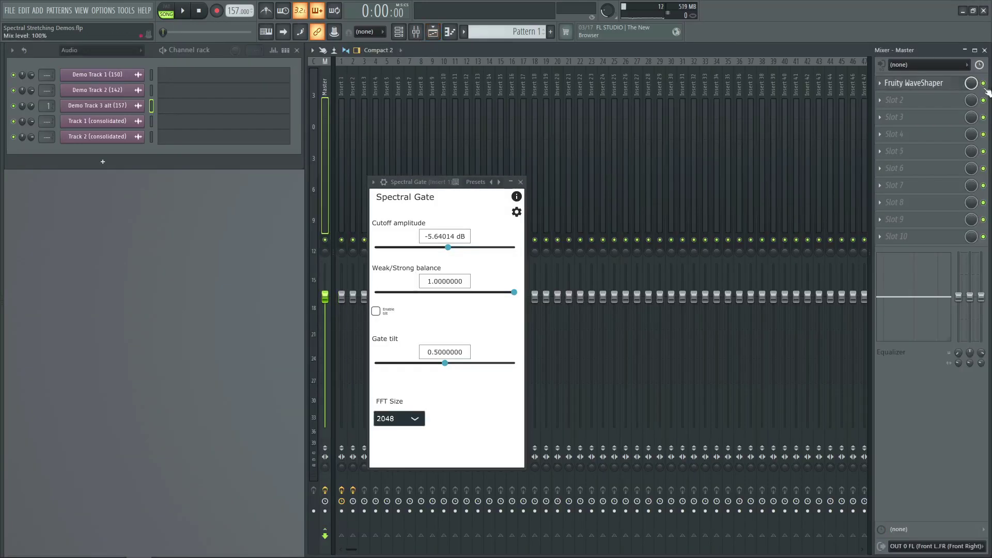
{"action": "left_click", "coordinate": [520, 182]}
{"action": "key", "text": "space"}
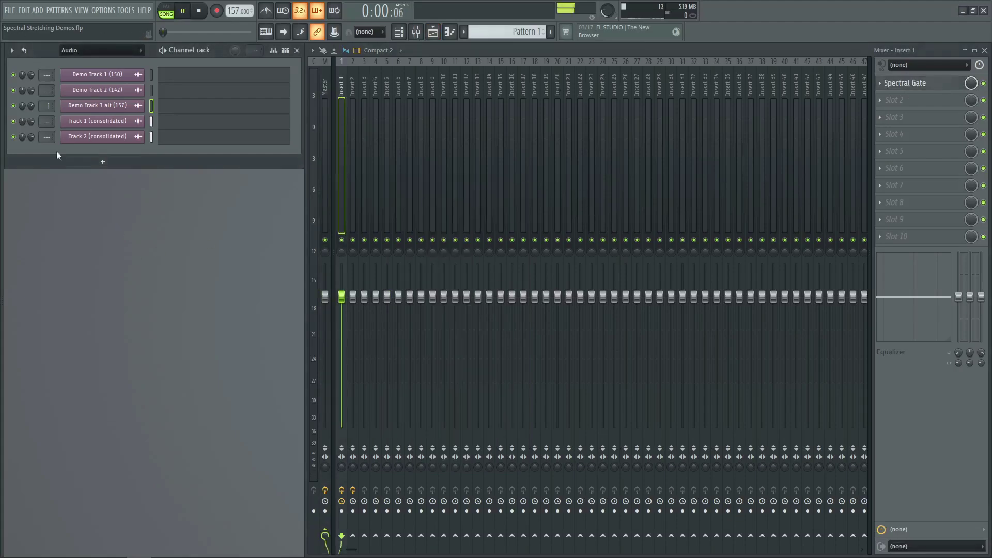
{"action": "left_click", "coordinate": [327, 131]}
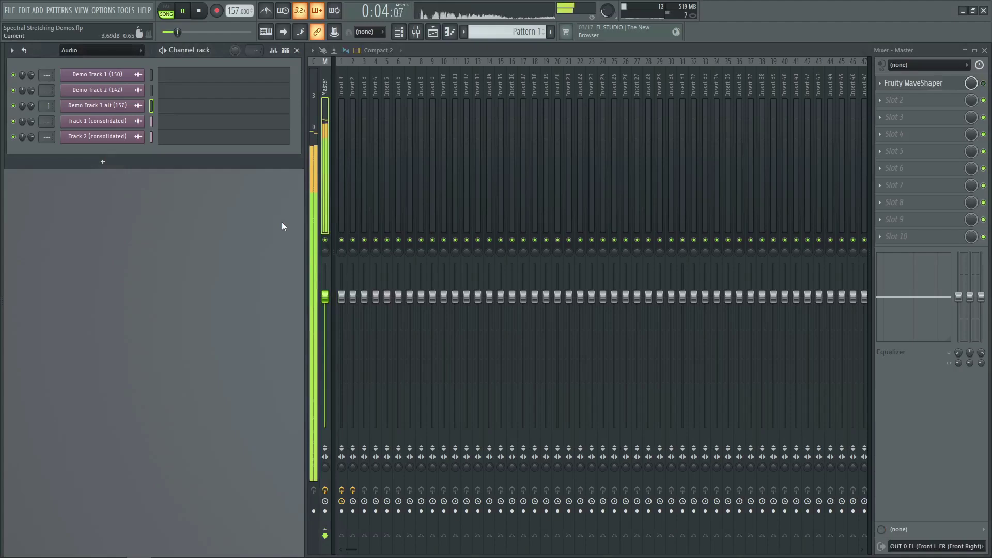
Solo the original clip on Track 3 in the playlist and play it, alternating with the two consolidated tracks for comparison
{"action": "key", "text": "space"}
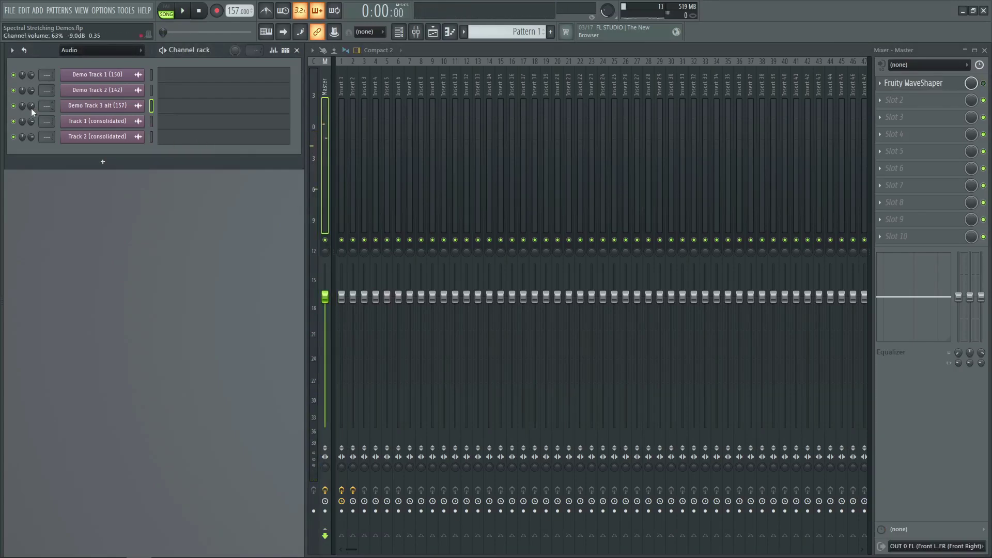
{"action": "left_click", "coordinate": [434, 32]}
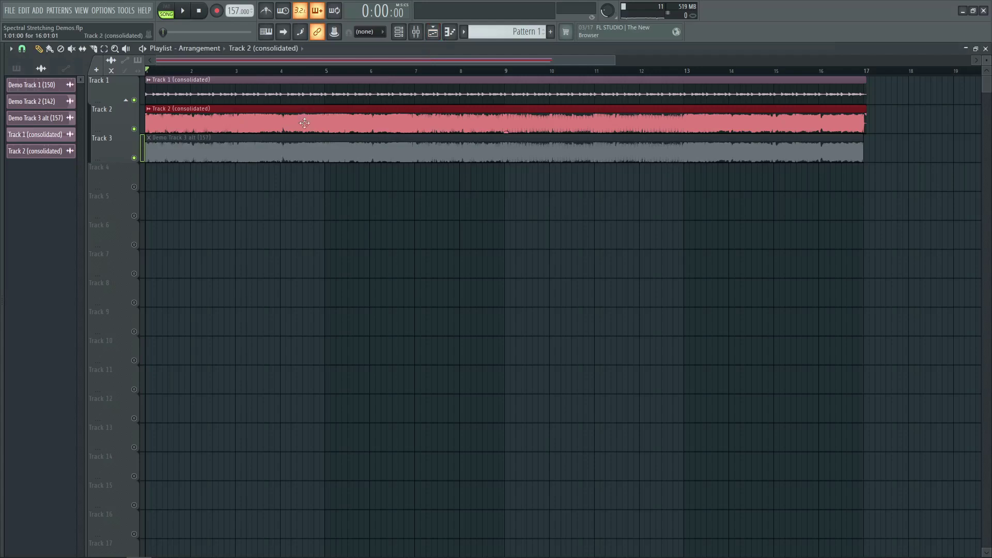
{"action": "right_click", "coordinate": [132, 155]}
{"action": "key", "text": "Escape"}
{"action": "right_click", "coordinate": [134, 158]}
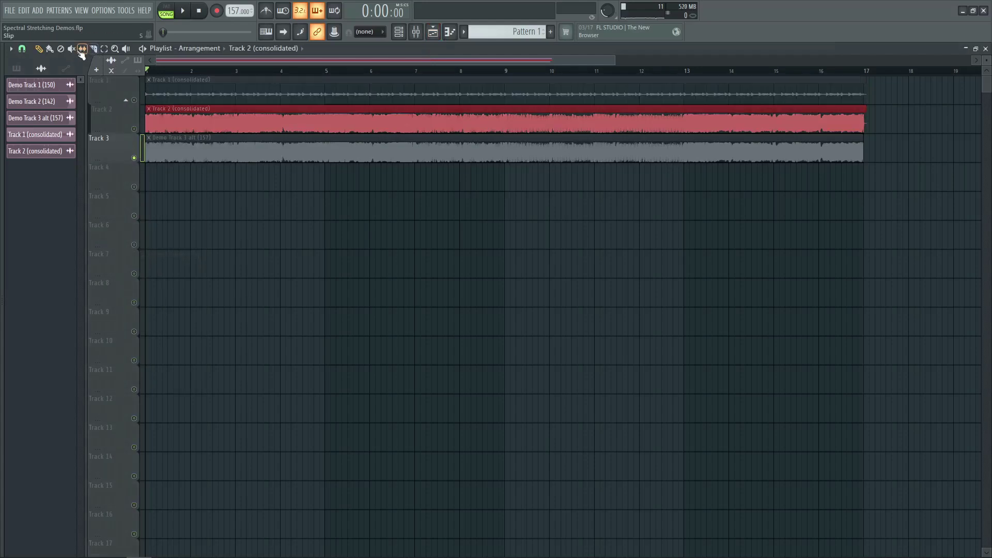
{"action": "key", "text": "space"}
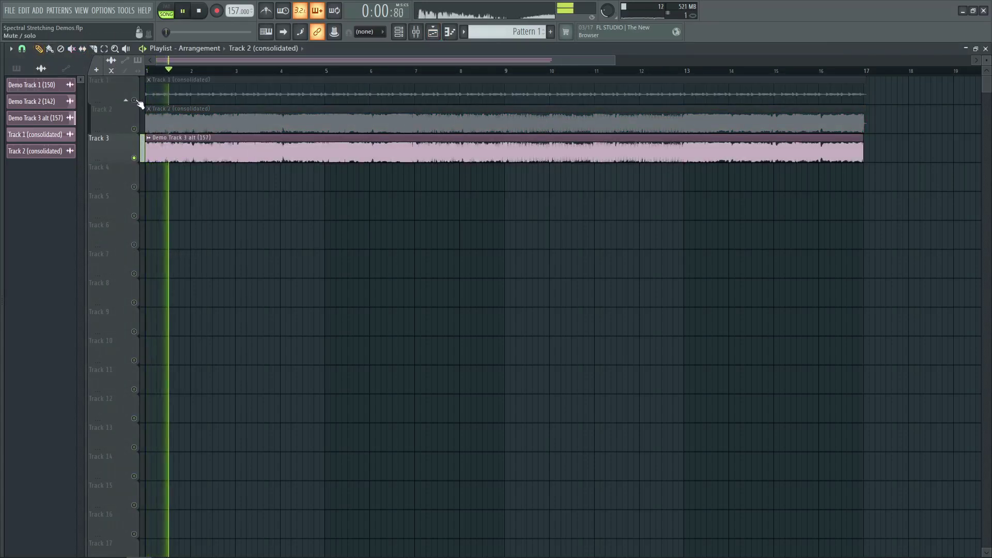
{"action": "left_click", "coordinate": [133, 99]}
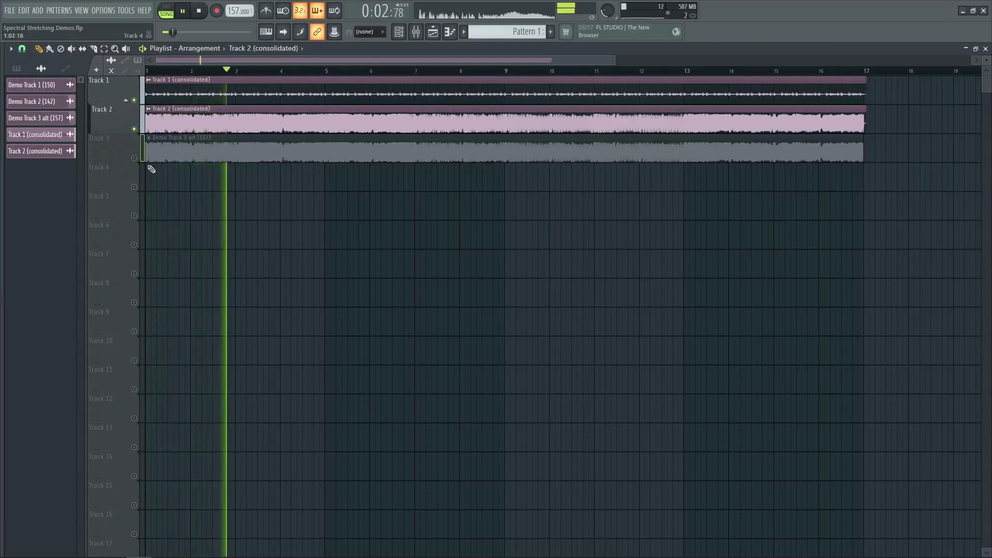
{"action": "right_click", "coordinate": [135, 158]}
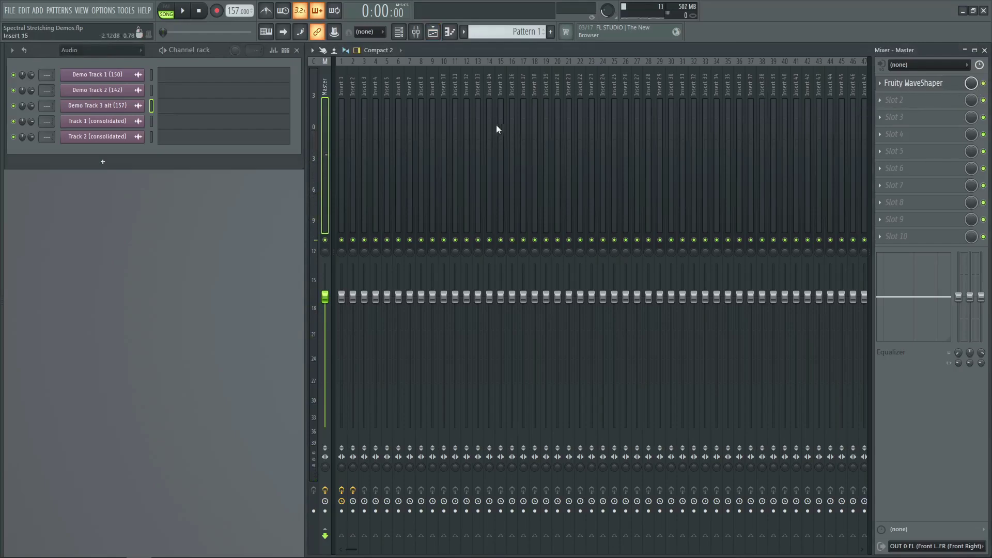
Solo Track 3, set Demo Track 3 alt (157) to Stretch Pro with pitch range 11 and maximum formant shift, and play it
{"action": "left_click", "coordinate": [433, 32]}
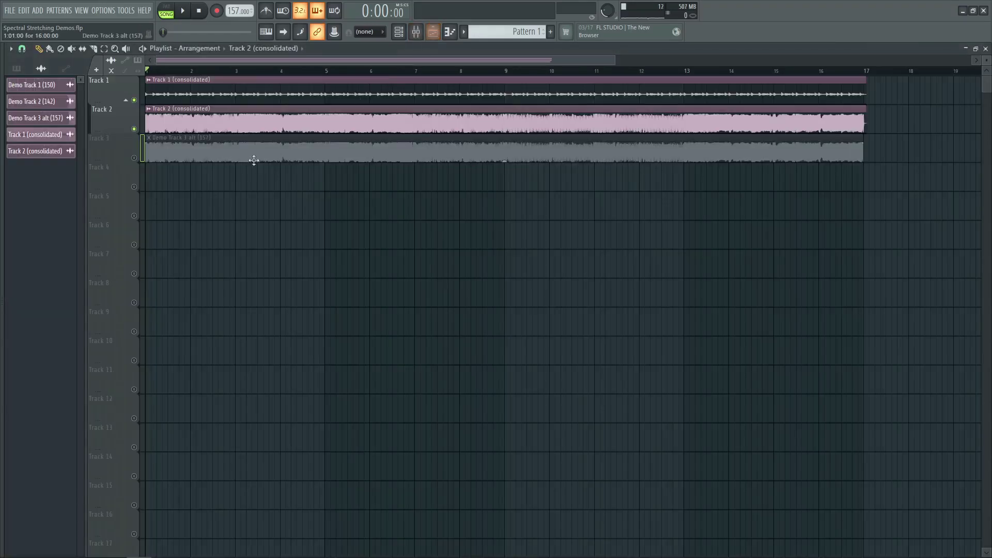
{"action": "right_click", "coordinate": [135, 161]}
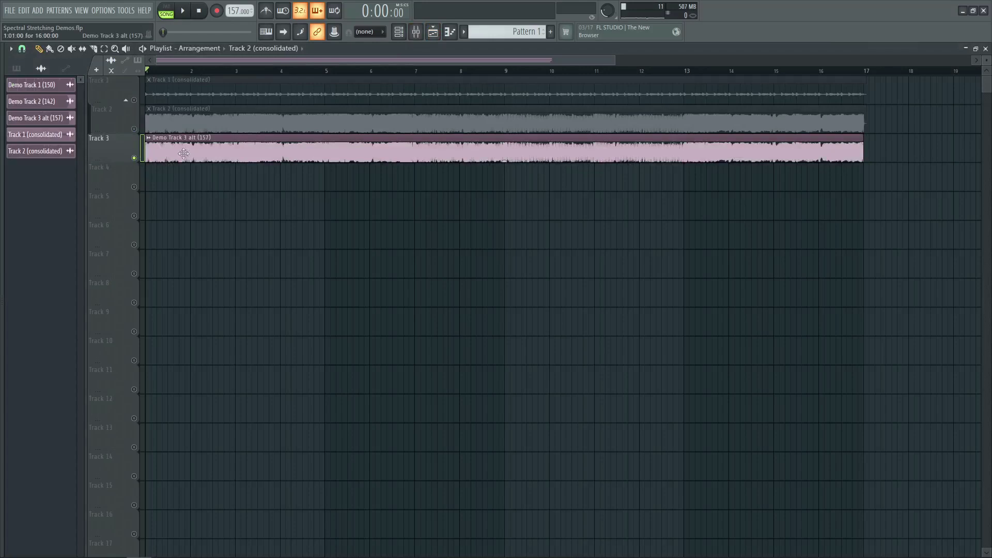
{"action": "double_click", "coordinate": [215, 157]}
{"action": "left_click", "coordinate": [483, 197]}
{"action": "left_click", "coordinate": [483, 238]}
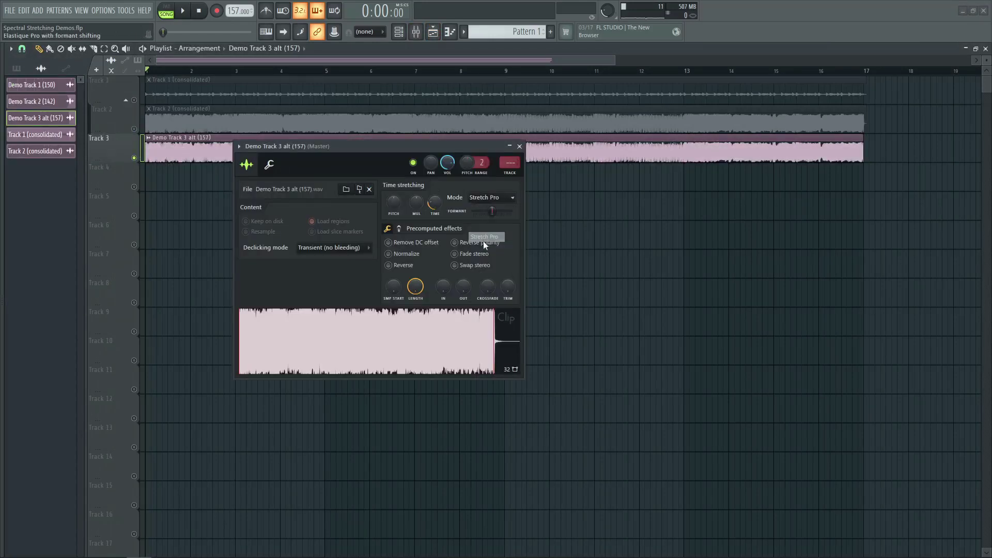
{"action": "scroll", "coordinate": [481, 164], "scroll_direction": "up", "scroll_amount": 9}
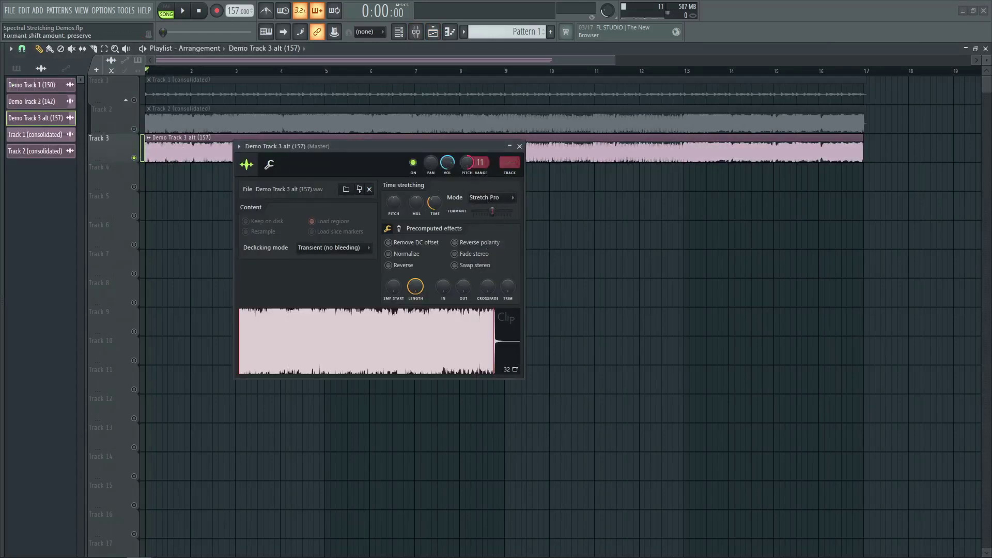
{"action": "key", "text": "space"}
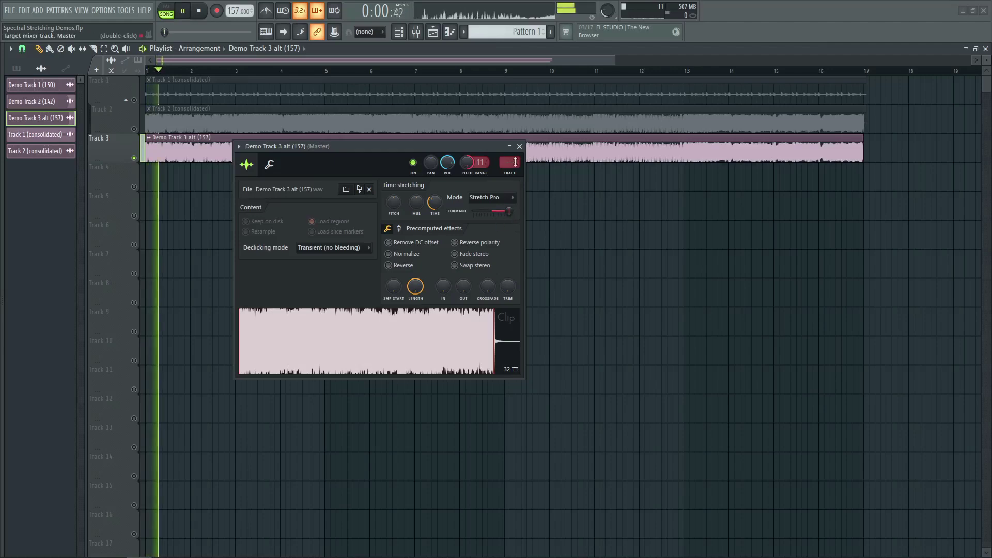
Set Track 2 (consolidated) to Stretch Pro with a matching pitch range of 11 and maximum formant shift, and close its settings
{"action": "left_click", "coordinate": [475, 121]}
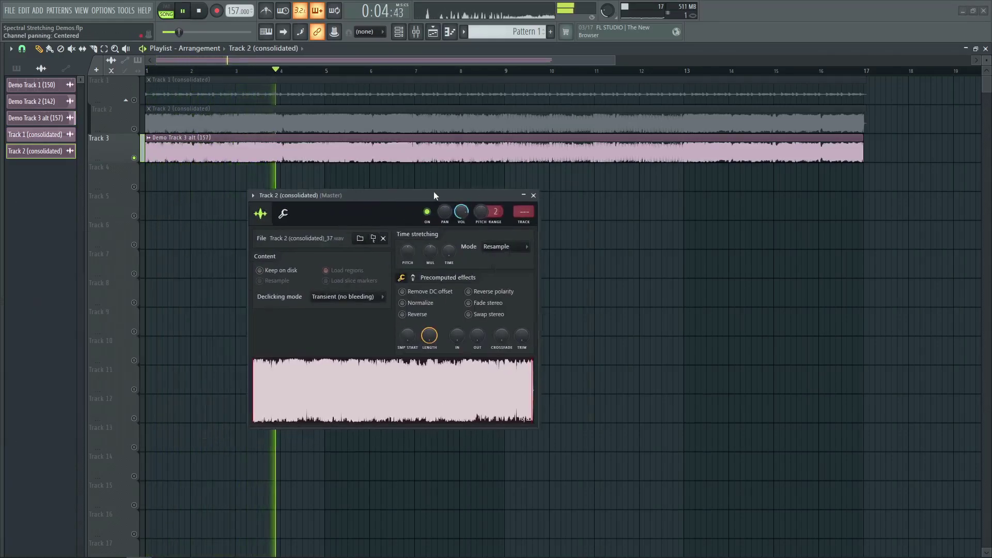
{"action": "left_click_drag", "start_coordinate": [433, 191], "coordinate": [508, 181]}
{"action": "left_click", "coordinate": [578, 236]}
{"action": "left_click", "coordinate": [575, 260]}
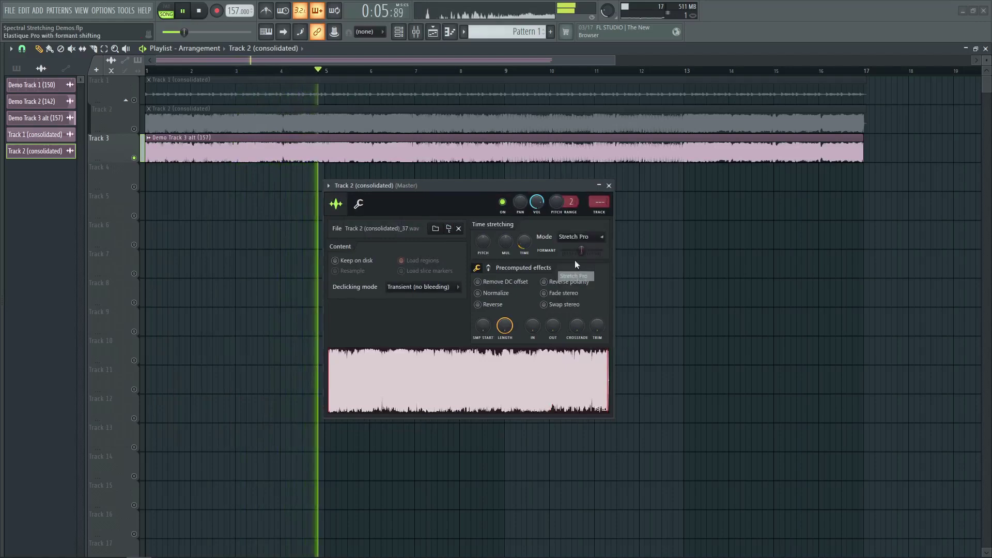
{"action": "right_click", "coordinate": [570, 202]}
{"action": "left_click", "coordinate": [583, 217]}
{"action": "key", "text": "space"}
{"action": "left_click", "coordinate": [609, 185]}
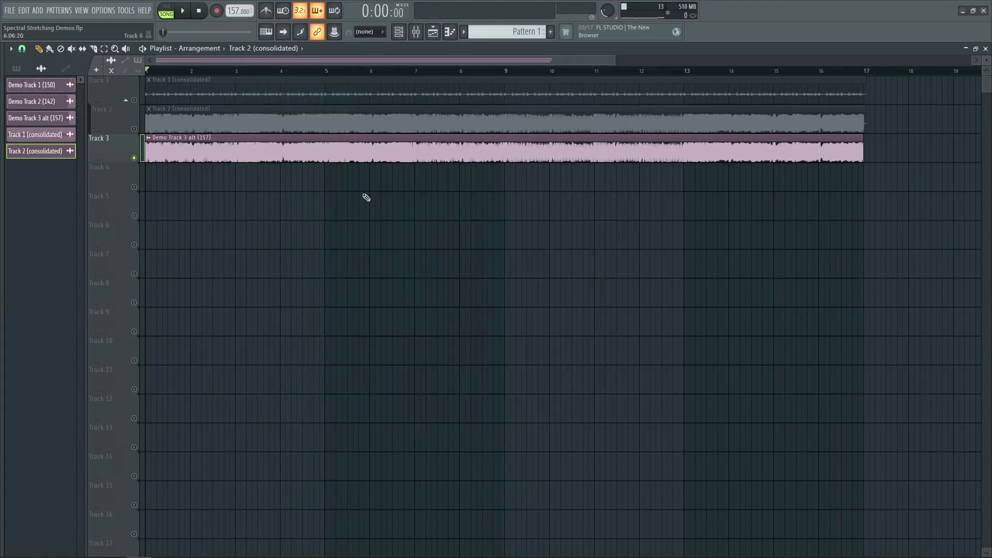
Compare the pitch-shifted original on Track 3 with consolidated Tracks 1 and 2 by repeatedly switching between them during playback
{"action": "left_click_drag", "start_coordinate": [138, 100], "coordinate": [136, 158]}
{"action": "key", "text": "space"}
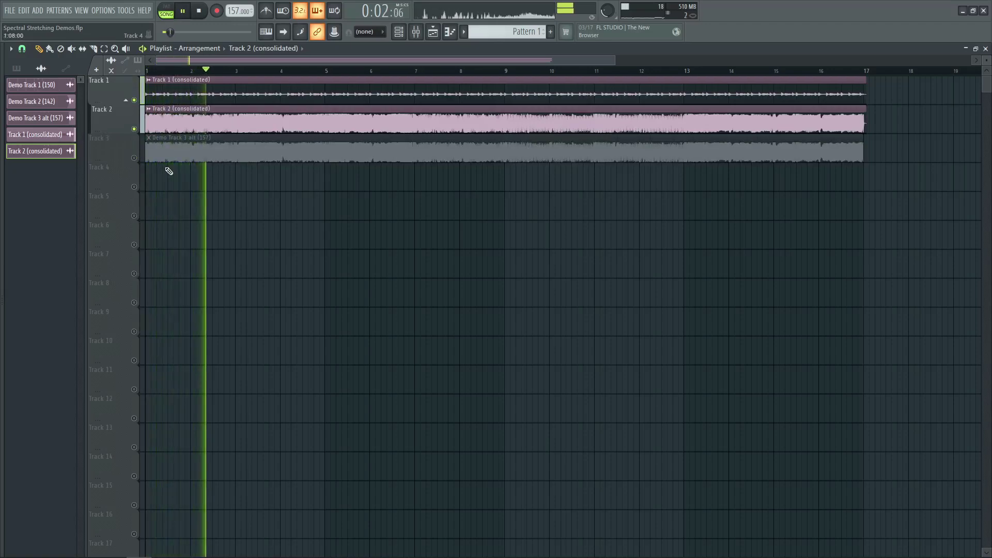
{"action": "right_click", "coordinate": [135, 159]}
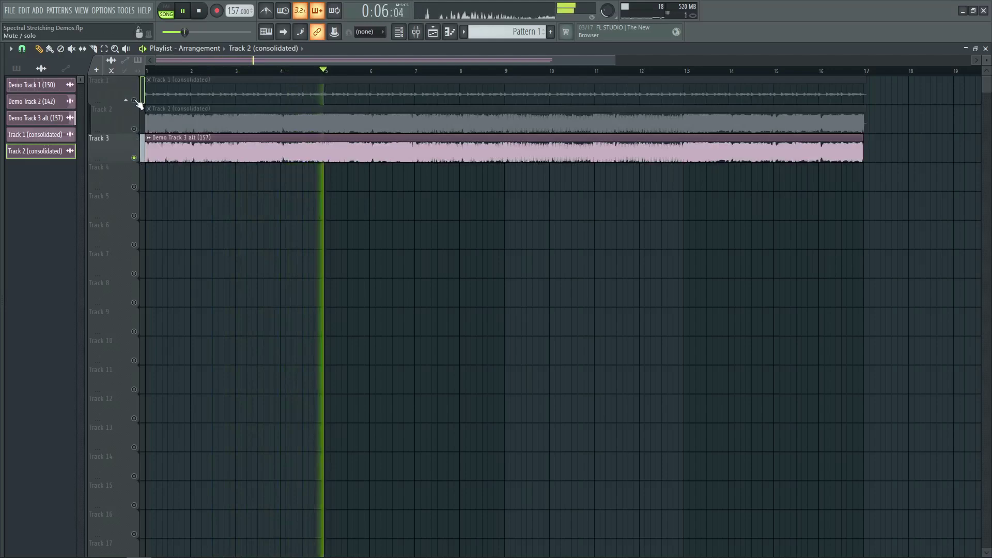
{"action": "left_click_drag", "start_coordinate": [134, 100], "coordinate": [134, 158]}
{"action": "key", "text": "space"}
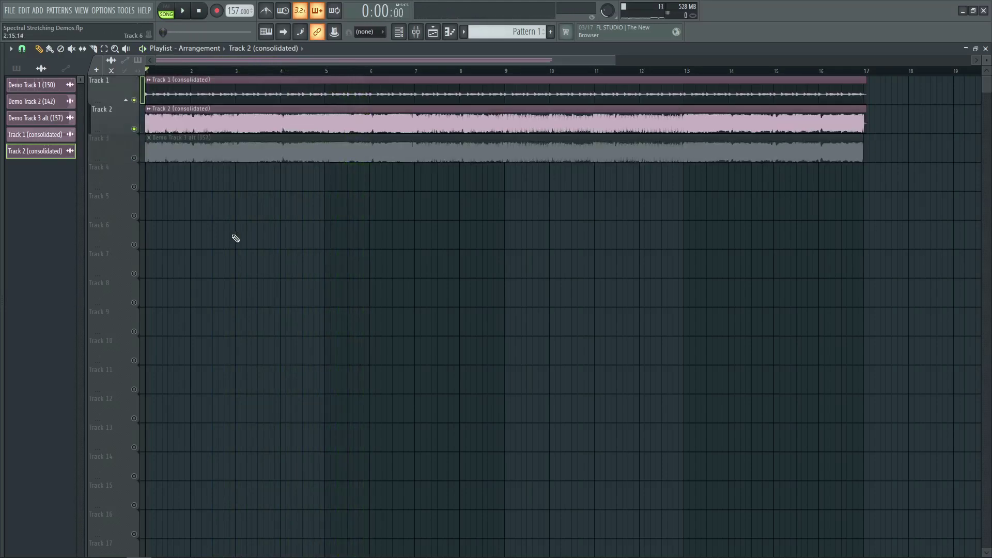
{"action": "right_click", "coordinate": [135, 158]}
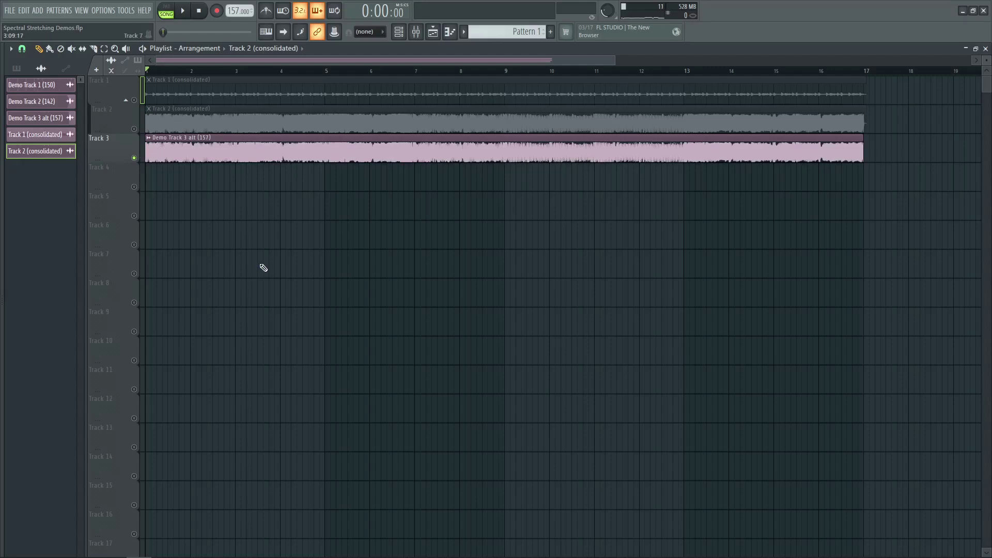
{"action": "key", "text": "space"}
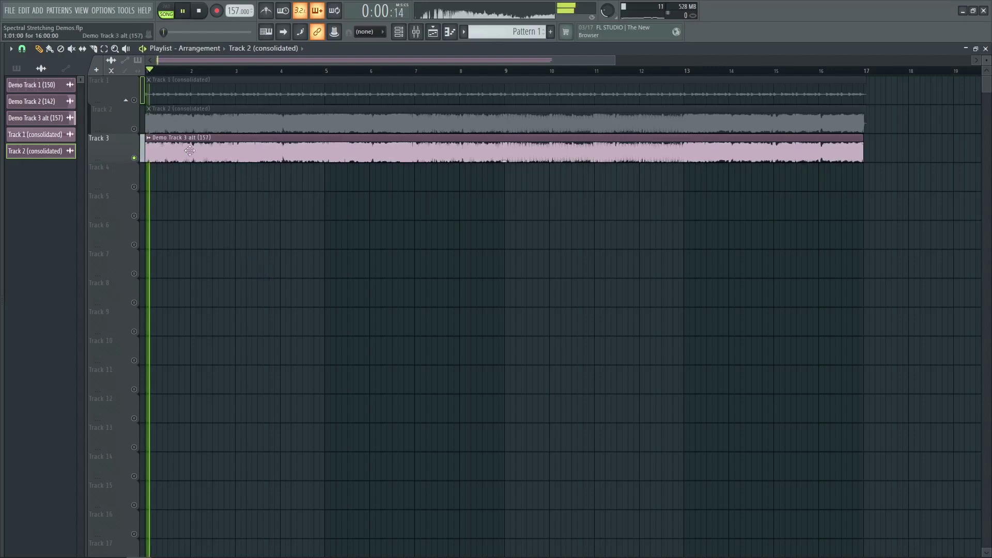
{"action": "left_click_drag", "start_coordinate": [135, 100], "coordinate": [135, 158]}
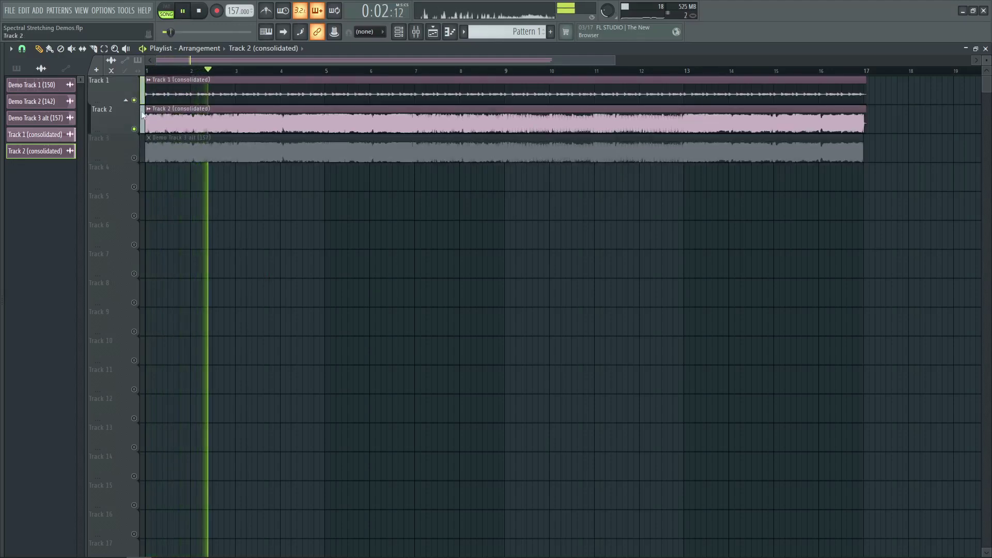
{"action": "right_click", "coordinate": [135, 158]}
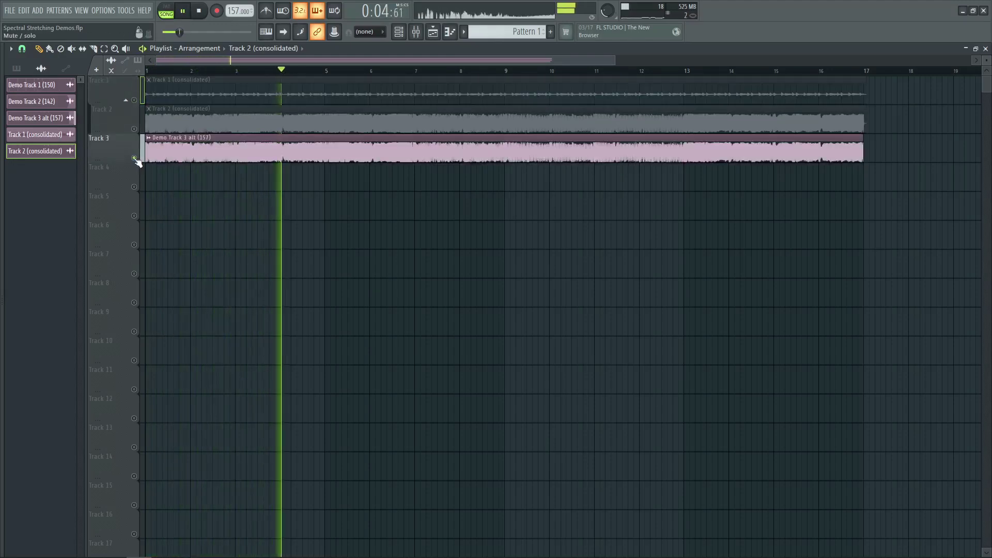
{"action": "left_click", "coordinate": [135, 101]}
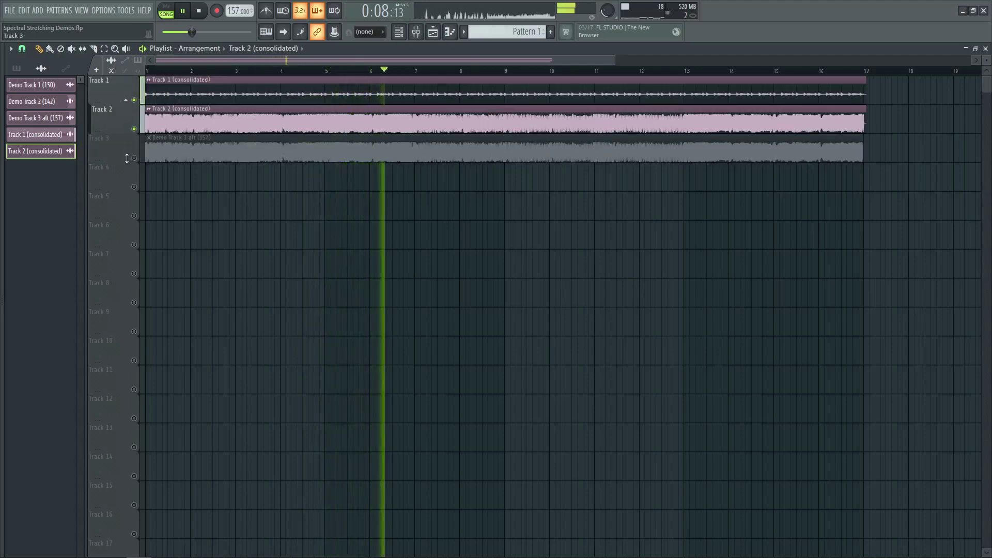
{"action": "left_click", "coordinate": [36, 118]}
{"action": "key", "text": "space"}
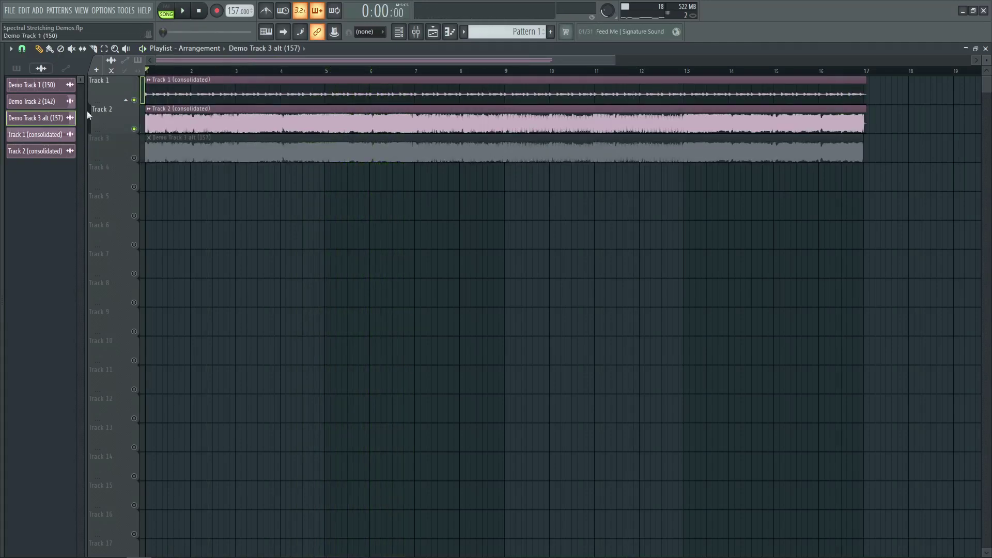
Solo Track 3, set Demo Track 3 alt (157) to pitch range 8 and +800 cents with formant shift below centre, and play it
{"action": "right_click", "coordinate": [137, 159]}
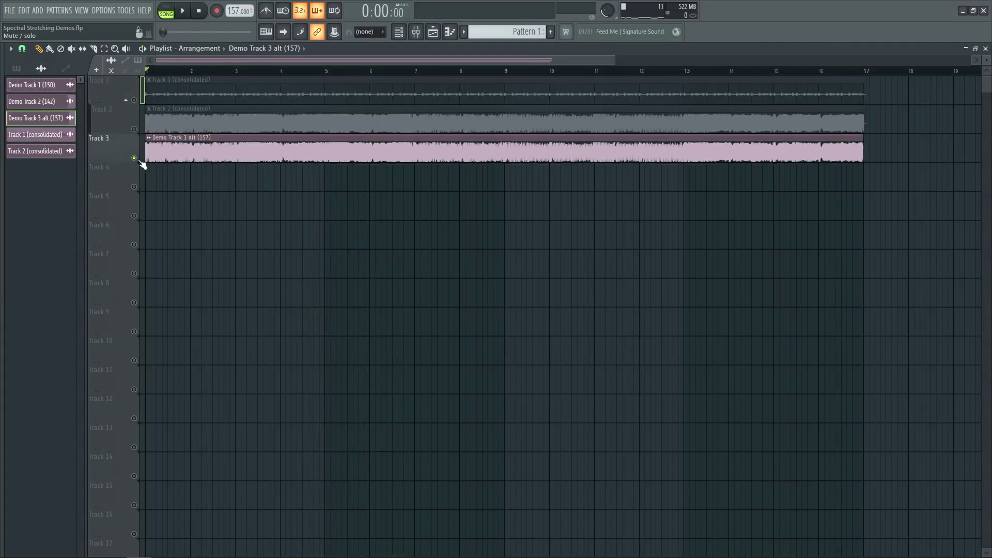
{"action": "double_click", "coordinate": [276, 162]}
{"action": "left_click", "coordinate": [473, 167]}
{"action": "type", "text": "8"}
{"action": "key", "text": "Return"}
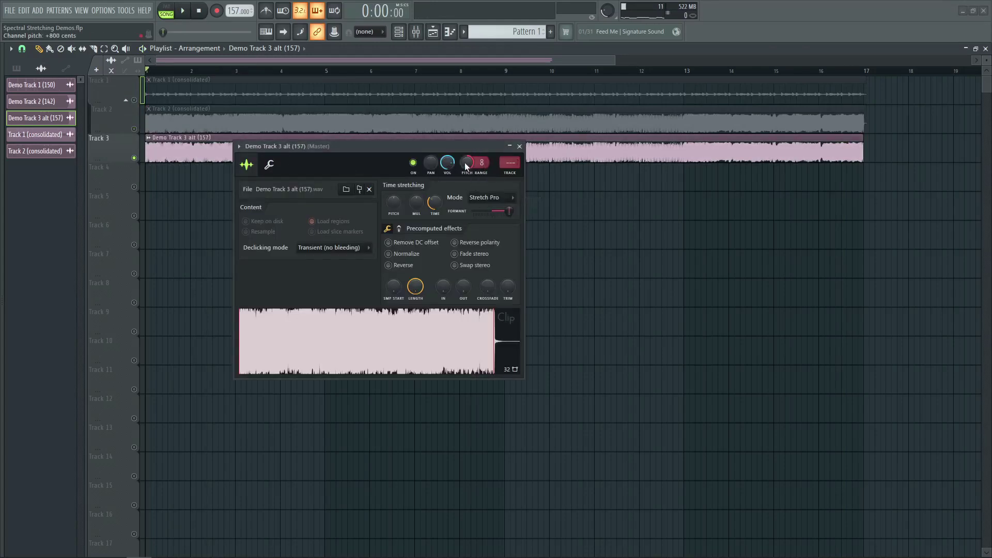
{"action": "key", "text": "space"}
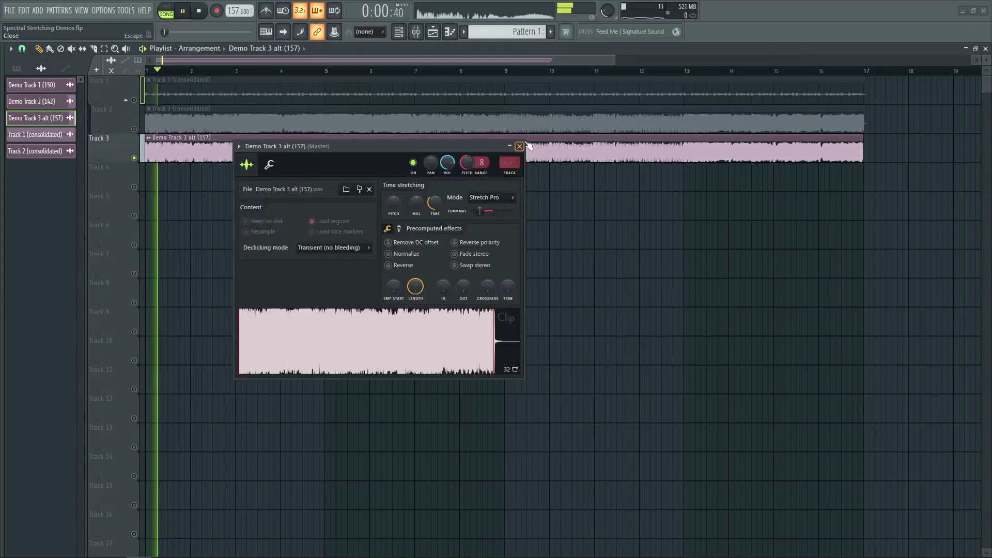
Set the pitch range of Track 2 (consolidated) to 8 and move its formant shift below centre
{"action": "left_click", "coordinate": [526, 127]}
{"action": "double_click", "coordinate": [400, 119]}
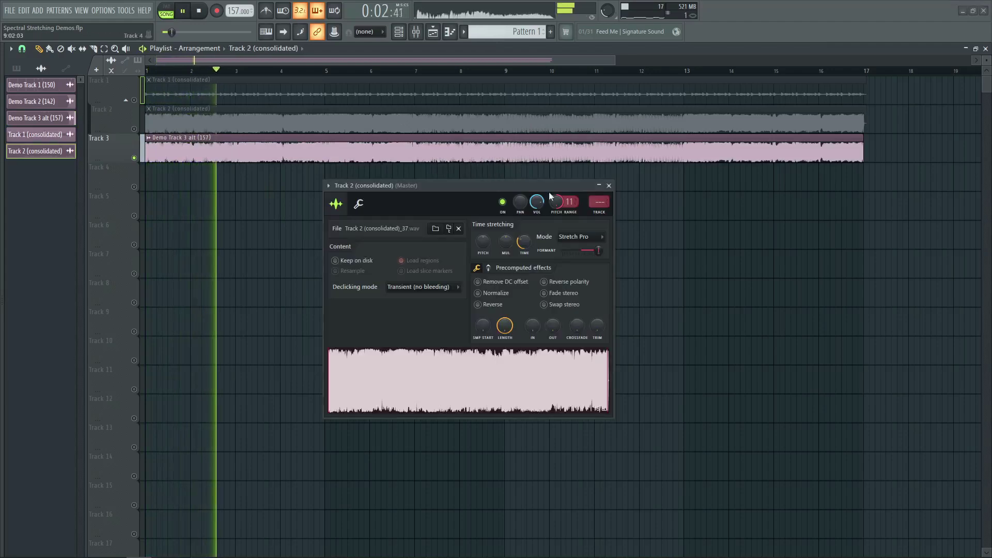
{"action": "right_click", "coordinate": [575, 203]}
{"action": "left_click", "coordinate": [574, 199]}
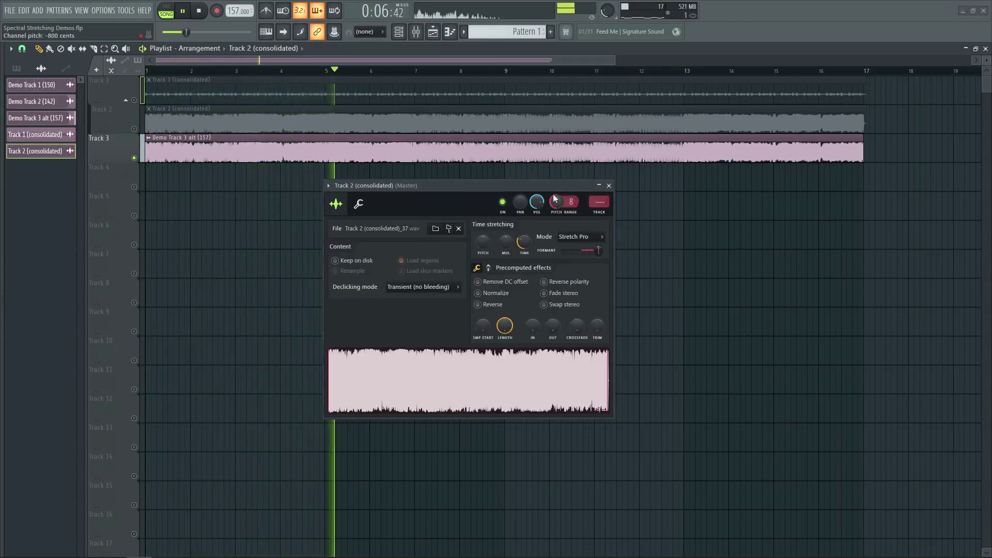
{"action": "left_click_drag", "start_coordinate": [598, 250], "coordinate": [568, 250]}
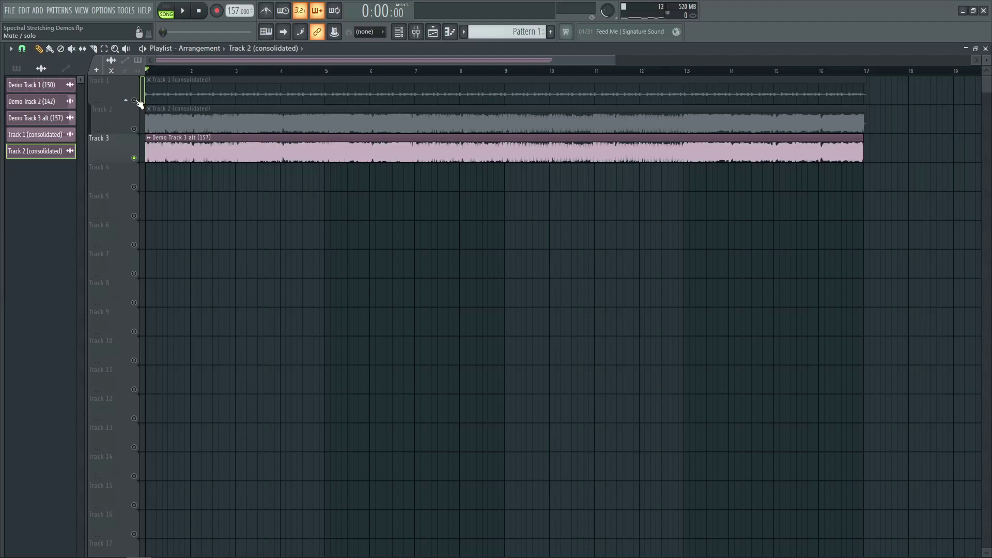
Play consolidated Tracks 1 and 2 against the upward-pitched original on Track 3, switching between them to compare the results
{"action": "left_click_drag", "start_coordinate": [135, 100], "coordinate": [135, 158]}
{"action": "key", "text": "space"}
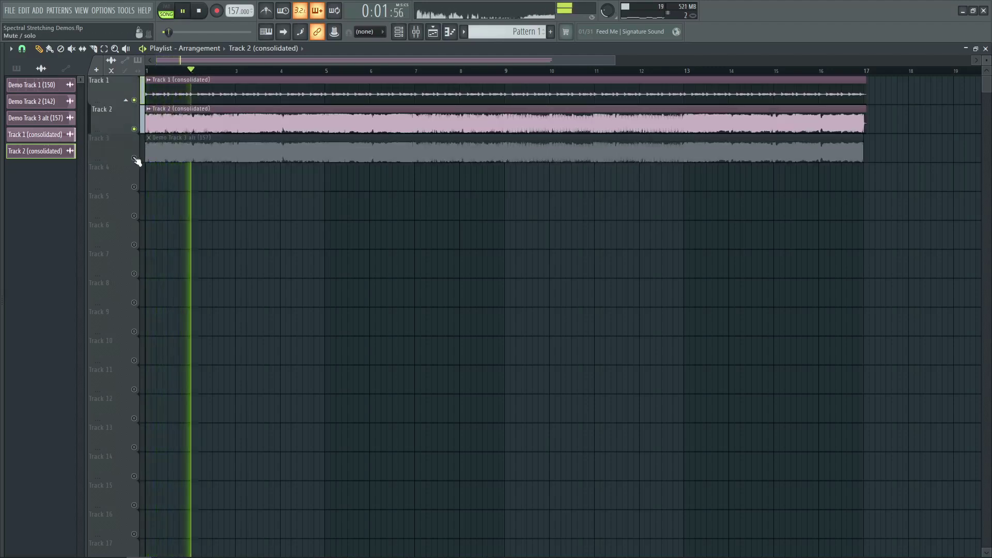
{"action": "right_click", "coordinate": [135, 156]}
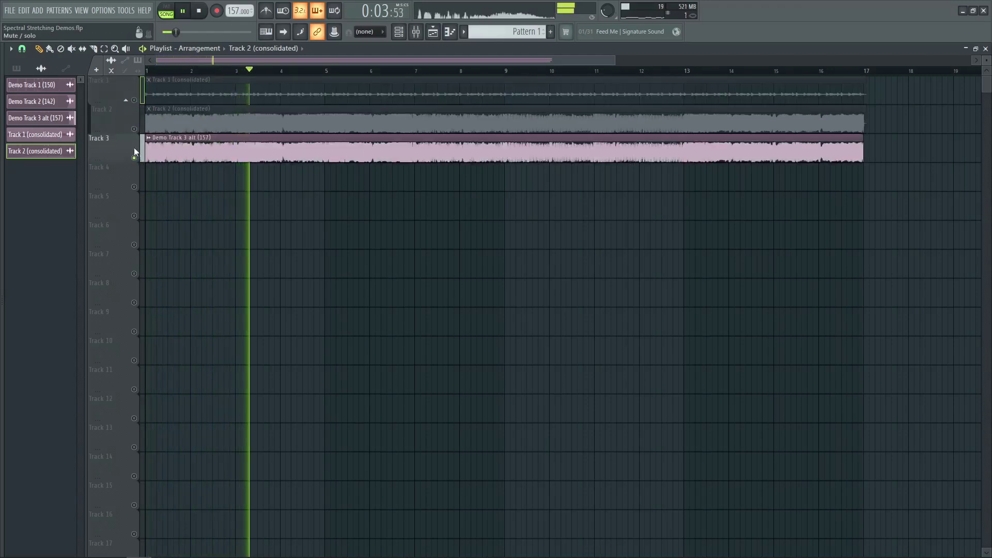
{"action": "left_click", "coordinate": [135, 101]}
{"action": "key", "text": "space"}
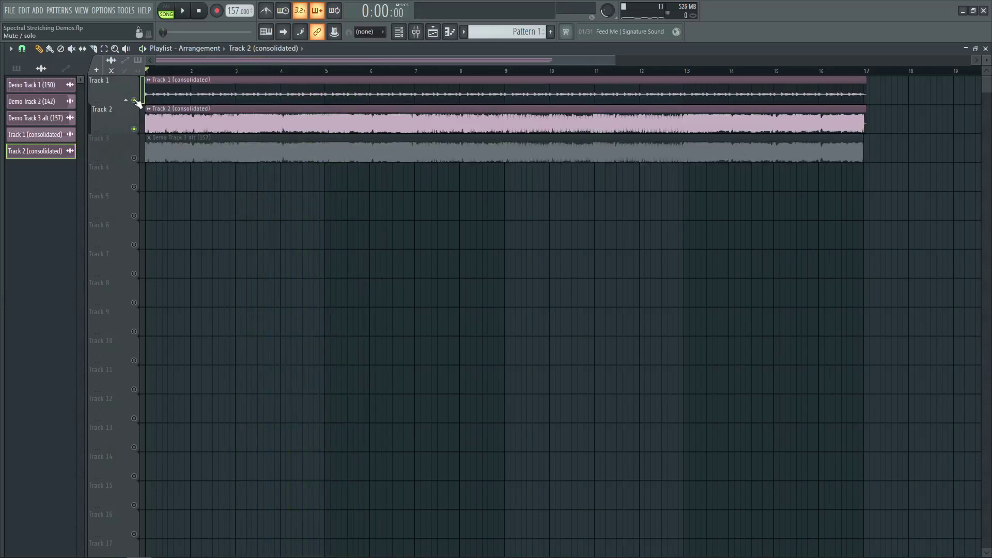
{"action": "left_click", "coordinate": [135, 129]}
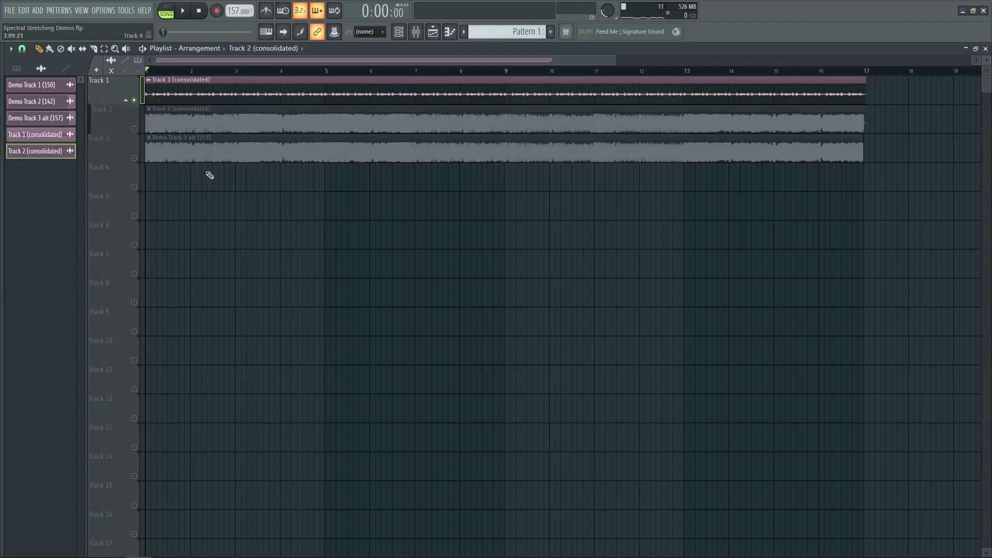
{"action": "left_click", "coordinate": [135, 130]}
Open Track 1 (consolidated) from the channel rack and route it to mixer track 1
{"action": "left_click", "coordinate": [439, 36]}
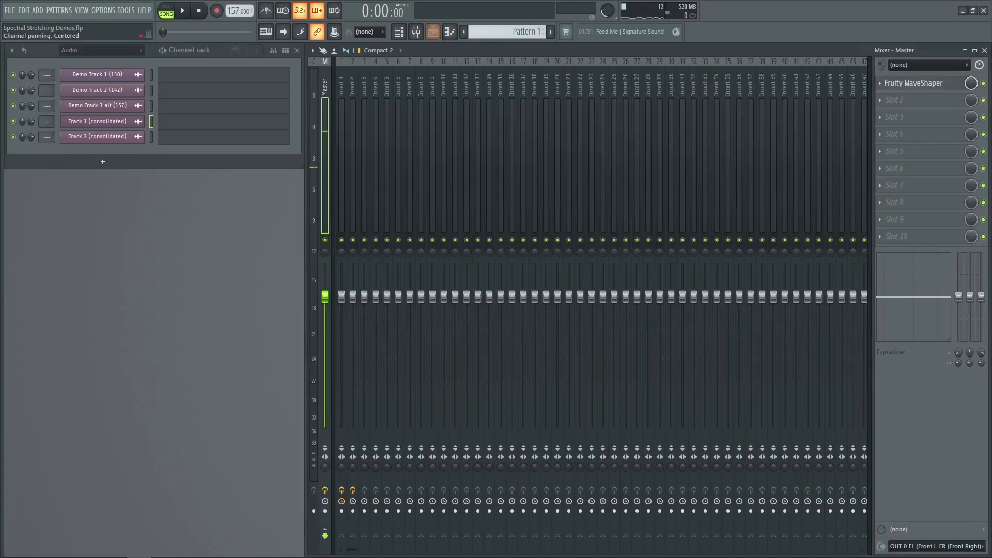
{"action": "left_click", "coordinate": [97, 121]}
{"action": "scroll", "coordinate": [375, 240], "scroll_direction": "up", "scroll_amount": 2}
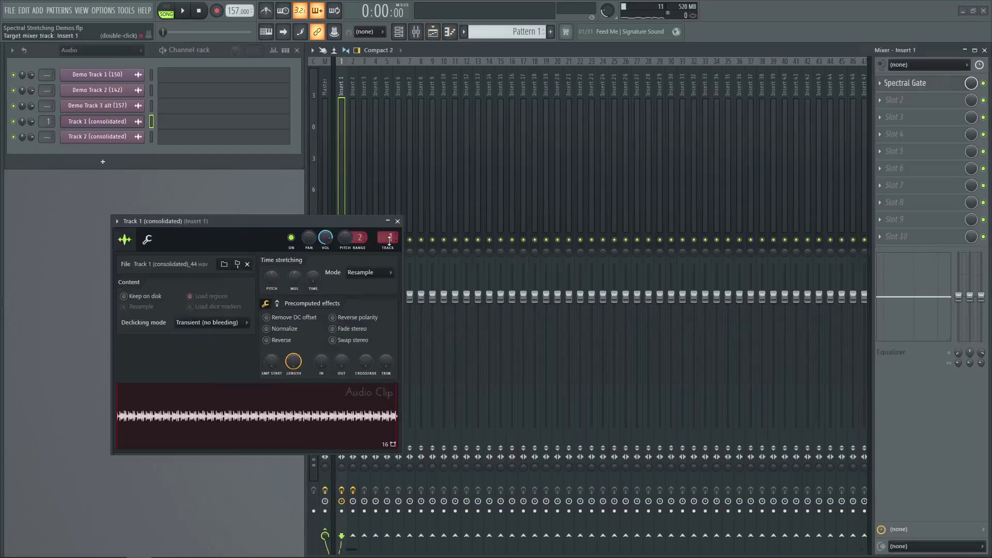
Route Track 1 (consolidated) to mixer track 2, open that track's Frequency Shifter and return to the playlist
{"action": "left_click", "coordinate": [397, 221]}
{"action": "left_click", "coordinate": [926, 86]}
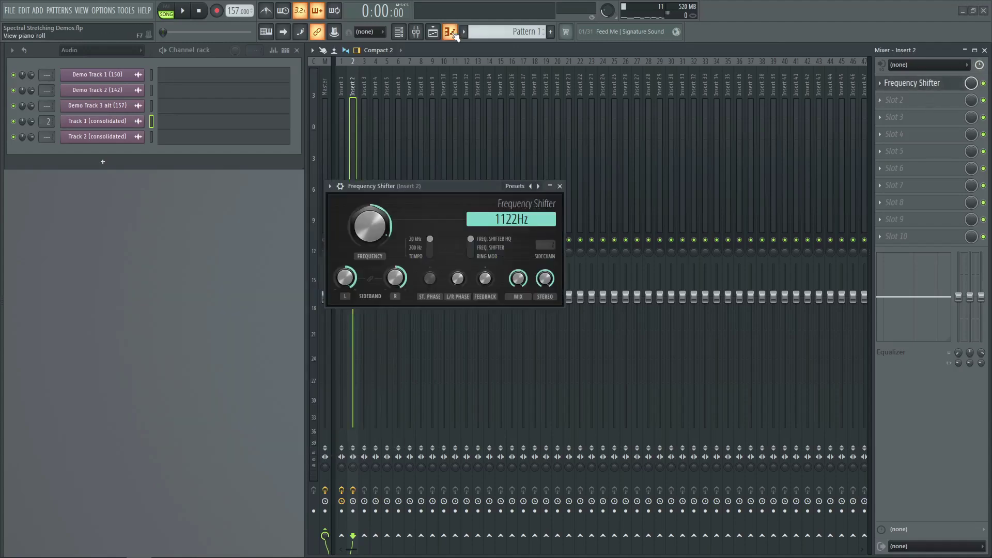
{"action": "left_click", "coordinate": [454, 31]}
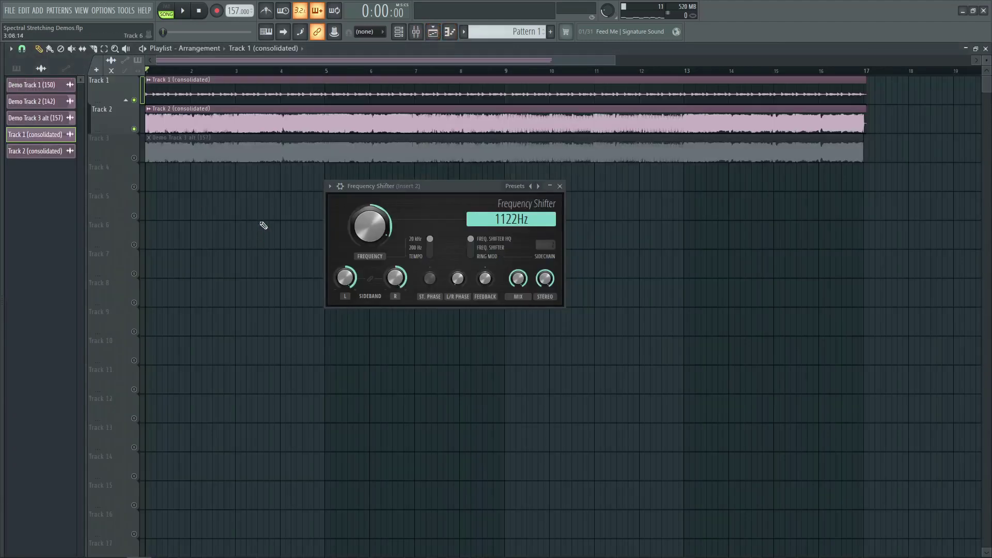
Lower the Frequency Shifter's frequency to -689 Hz during playback, trying the Freq. Shifter type before returning to Freq. Shifter HQ
{"action": "key", "text": "space"}
{"action": "mouse_move", "coordinate": [385, 223]}
{"action": "left_mouse_down"}
{"action": "mouse_move", "coordinate": [385, 212]}
{"action": "mouse_move", "coordinate": [384, 230]}
{"action": "left_mouse_up"}
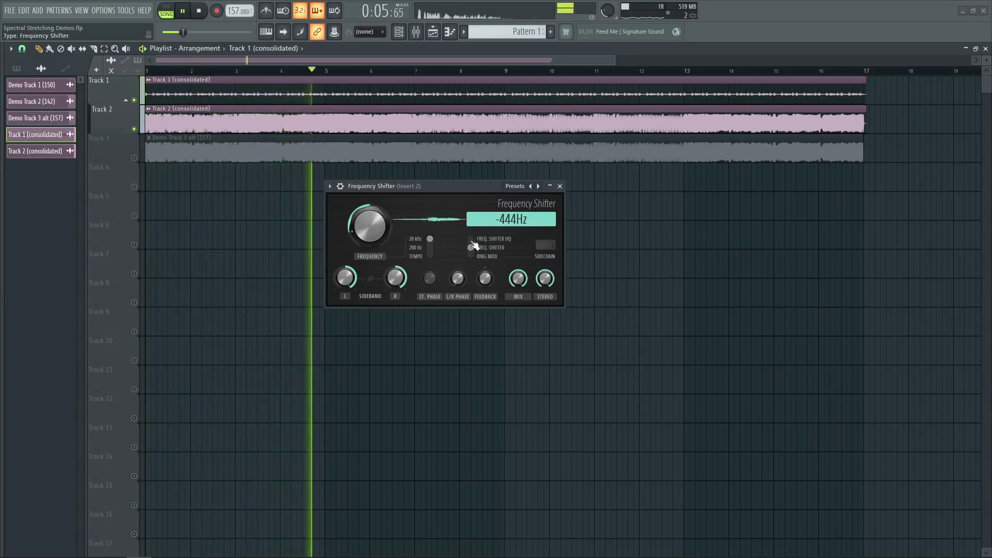
{"action": "left_click_drag", "start_coordinate": [475, 239], "coordinate": [474, 248]}
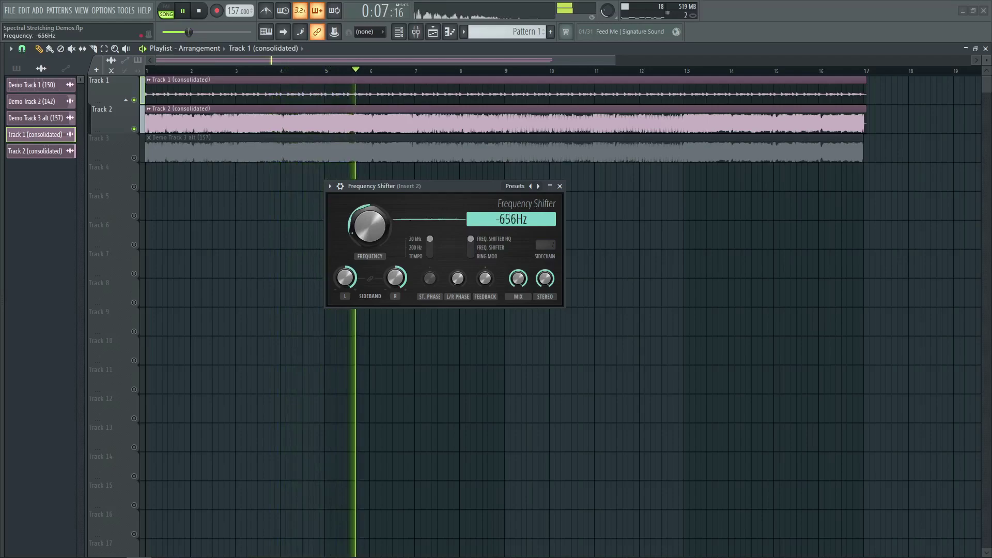
{"action": "left_click", "coordinate": [470, 239]}
{"action": "key", "text": "space"}
Compare Track 3 with the consolidated tracks in playback, setting the Frequency Shifter to -1658 Hz and the Freq. Shifter type
{"action": "left_click", "coordinate": [134, 157], "text": "ctrl"}
{"action": "key", "text": "space"}
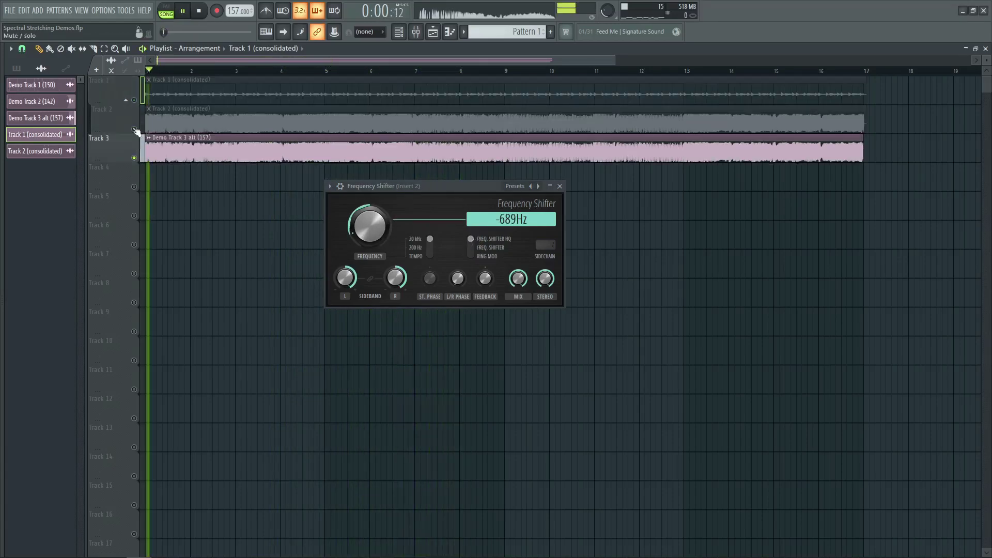
{"action": "left_click", "coordinate": [134, 99]}
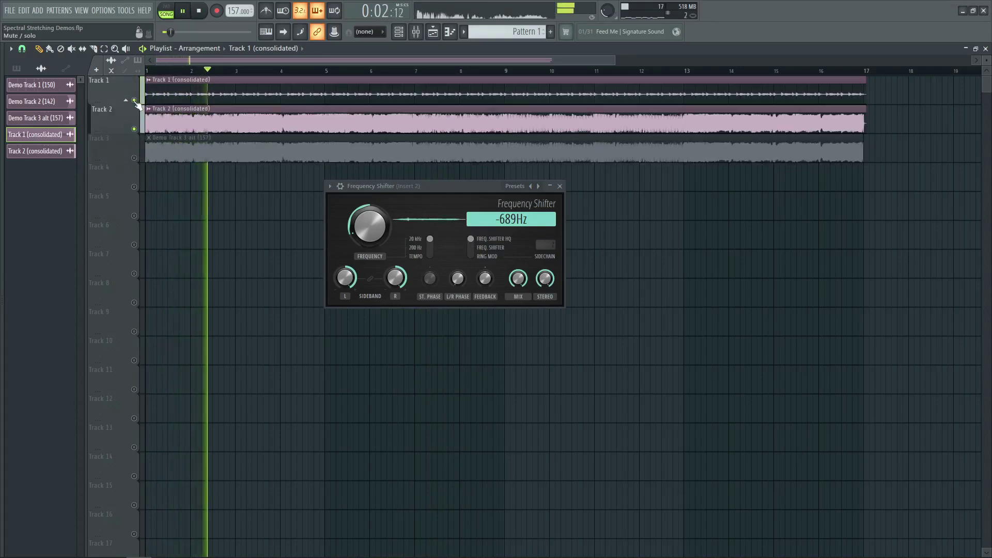
{"action": "left_click_drag", "start_coordinate": [369, 226], "coordinate": [369, 257]}
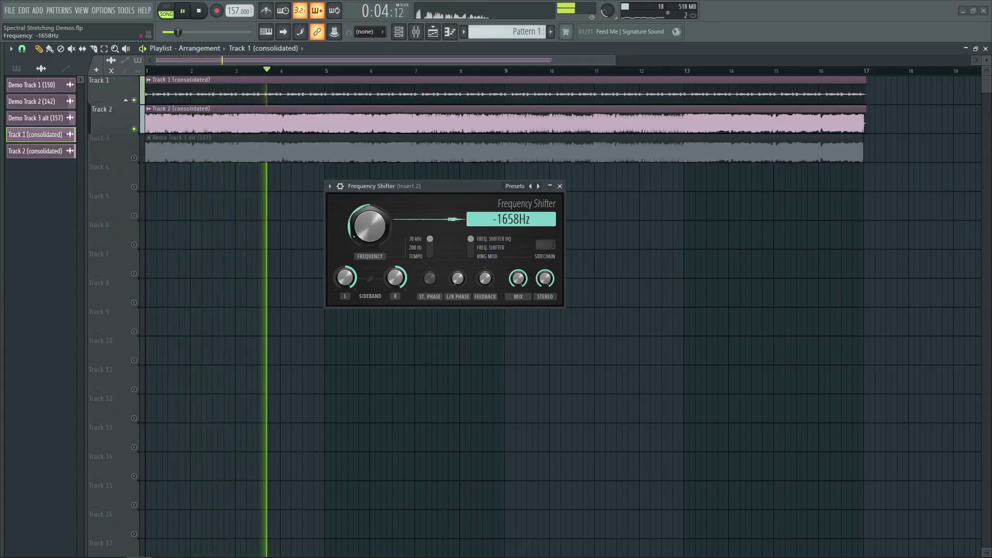
{"action": "left_click", "coordinate": [134, 158], "text": "ctrl"}
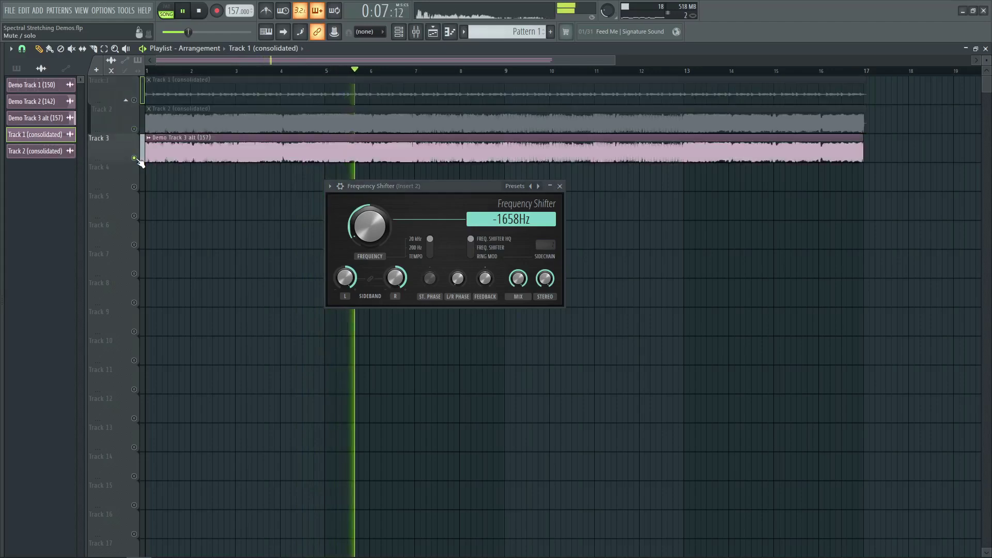
{"action": "left_click", "coordinate": [134, 100], "text": "ctrl"}
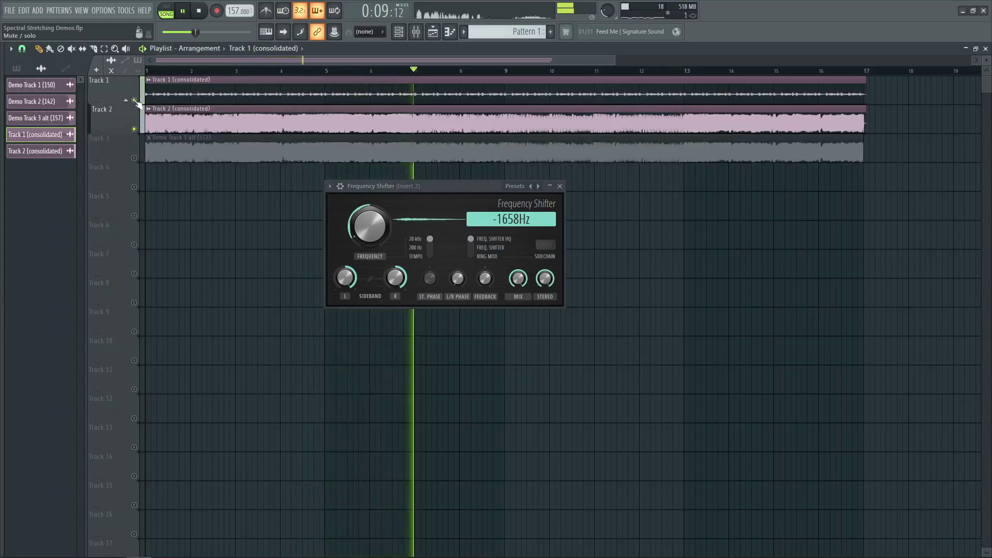
{"action": "left_click", "coordinate": [134, 158], "text": "ctrl"}
{"action": "key", "text": "space"}
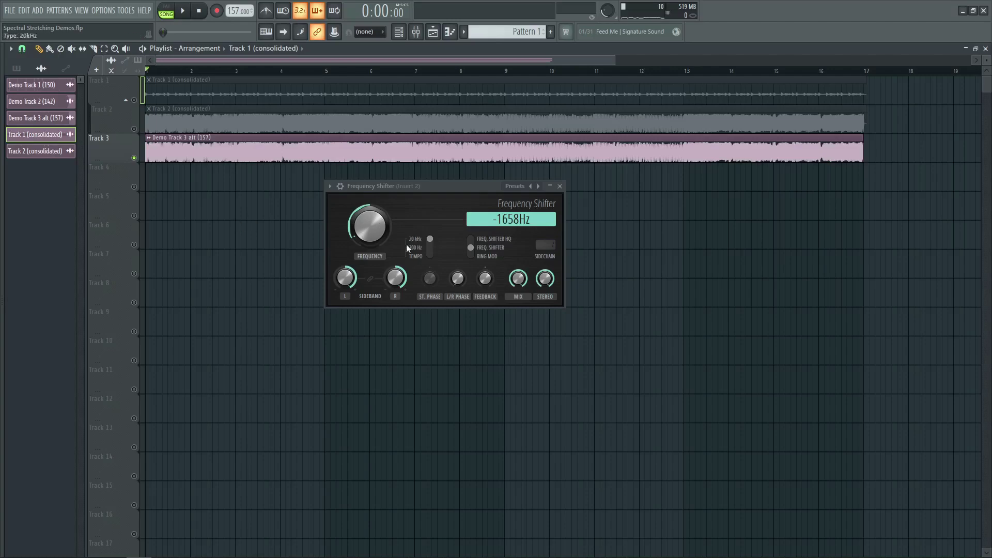
{"action": "left_click", "coordinate": [560, 186]}
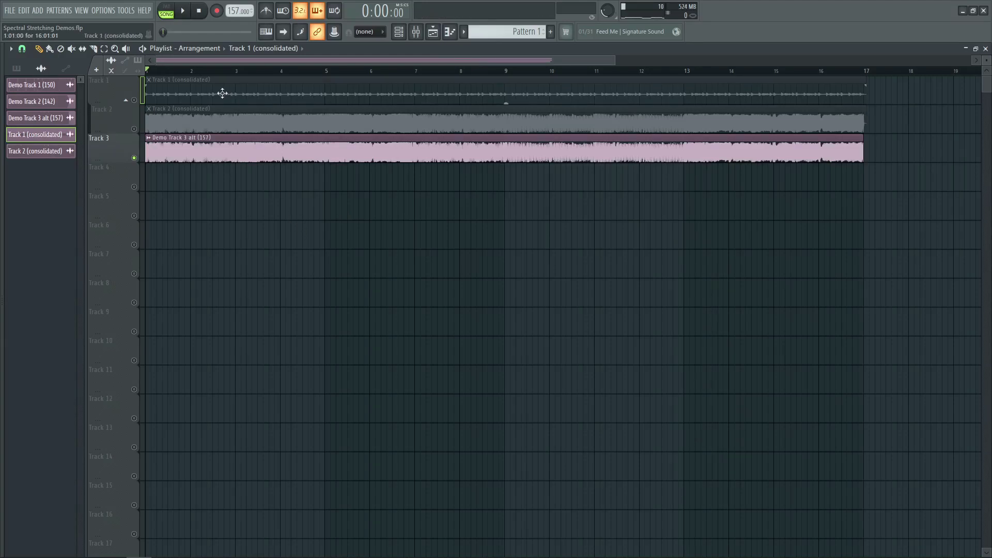
Reset the formant shift and pitch of Track 2 (consolidated) and Demo Track 3 alt (157)
{"action": "left_click", "coordinate": [221, 108]}
{"action": "right_click", "coordinate": [573, 253]}
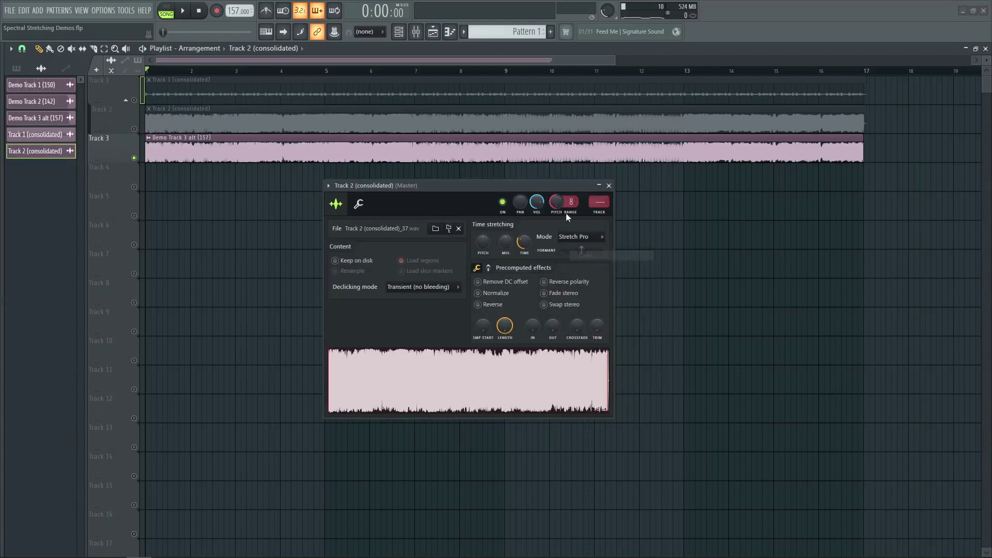
{"action": "right_click", "coordinate": [566, 213]}
{"action": "left_click", "coordinate": [608, 185]}
{"action": "left_click", "coordinate": [341, 138]}
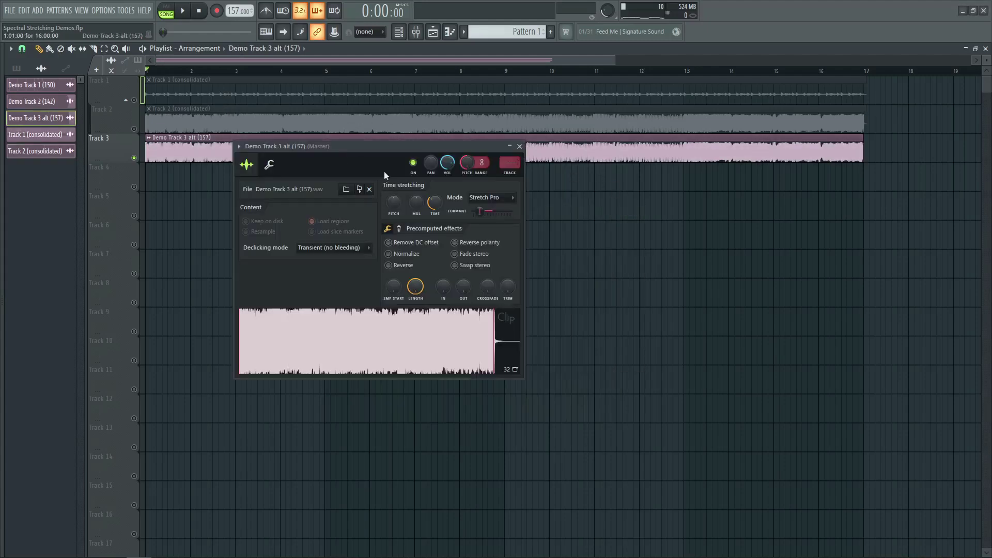
{"action": "left_click", "coordinate": [495, 197]}
Open Track 1 (consolidated) and set its time stretching to the project tempo
{"action": "left_click_drag", "start_coordinate": [438, 140], "coordinate": [318, 216]}
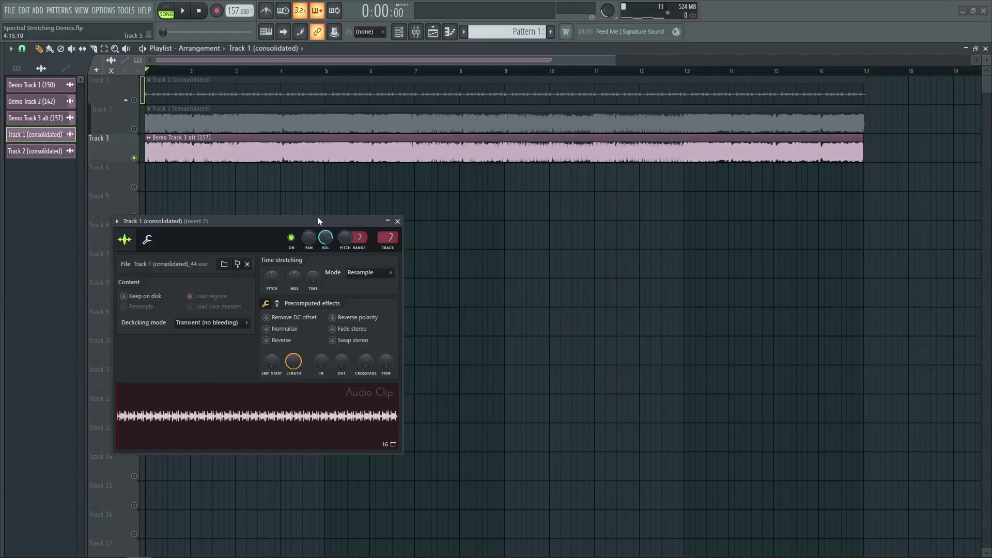
{"action": "right_click", "coordinate": [310, 279]}
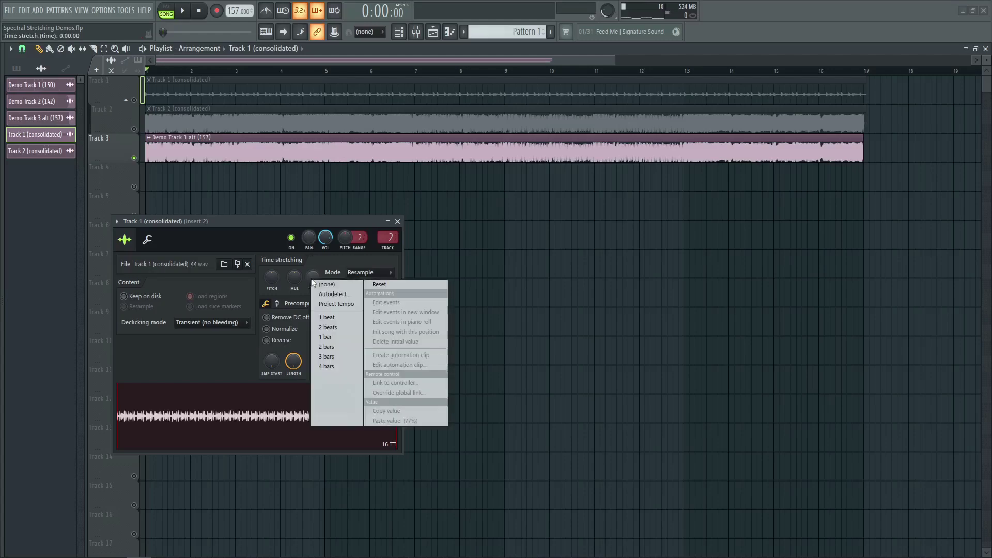
{"action": "left_click", "coordinate": [323, 304]}
{"action": "left_click", "coordinate": [397, 221]}
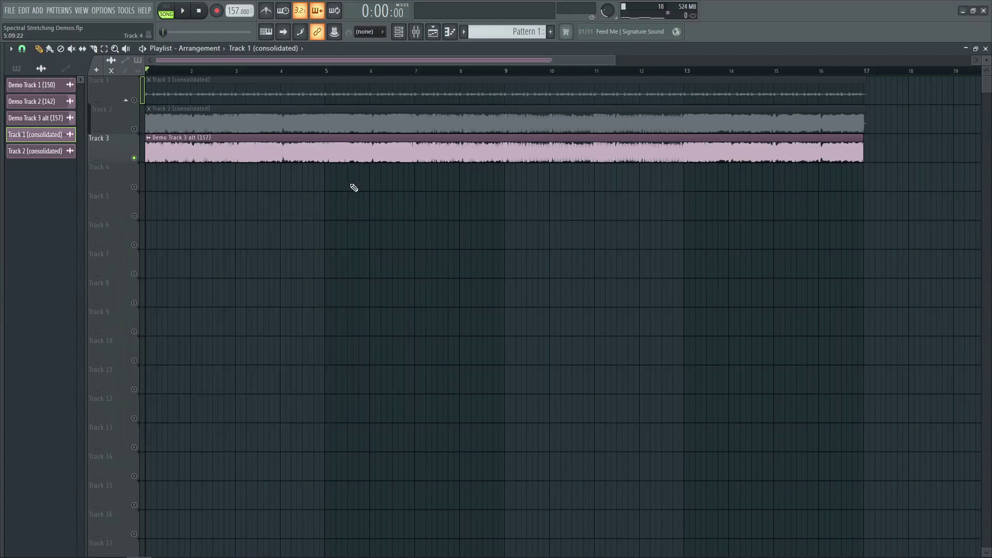
Set the project tempo to 200 BPM
{"action": "right_click", "coordinate": [235, 12]}
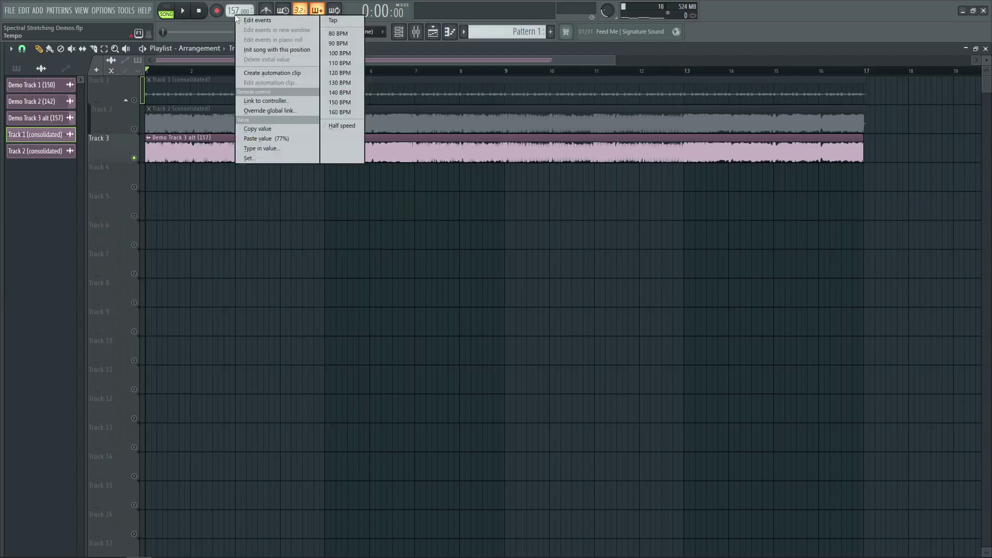
{"action": "left_click", "coordinate": [259, 147]}
{"action": "type", "text": "200"}
{"action": "key", "text": "Return"}
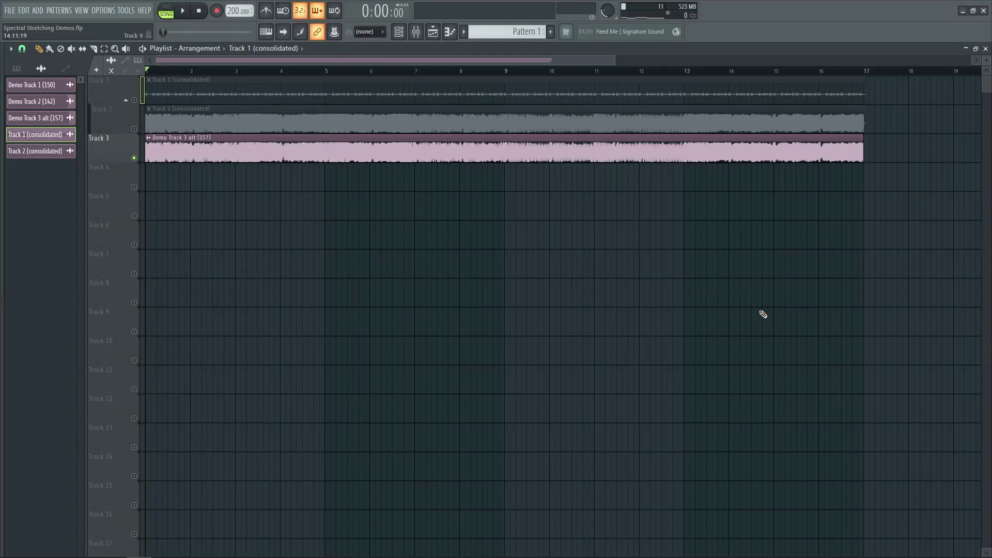
Play the original on Track 3 at the faster tempo and route Track 1 (consolidated) directly to the Master
{"action": "key", "text": "space"}
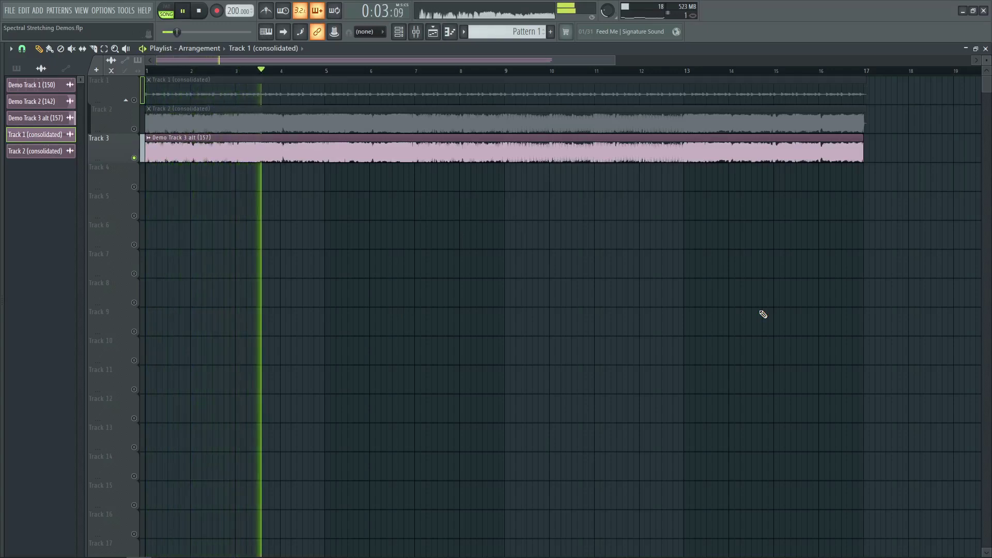
{"action": "double_click", "coordinate": [453, 94]}
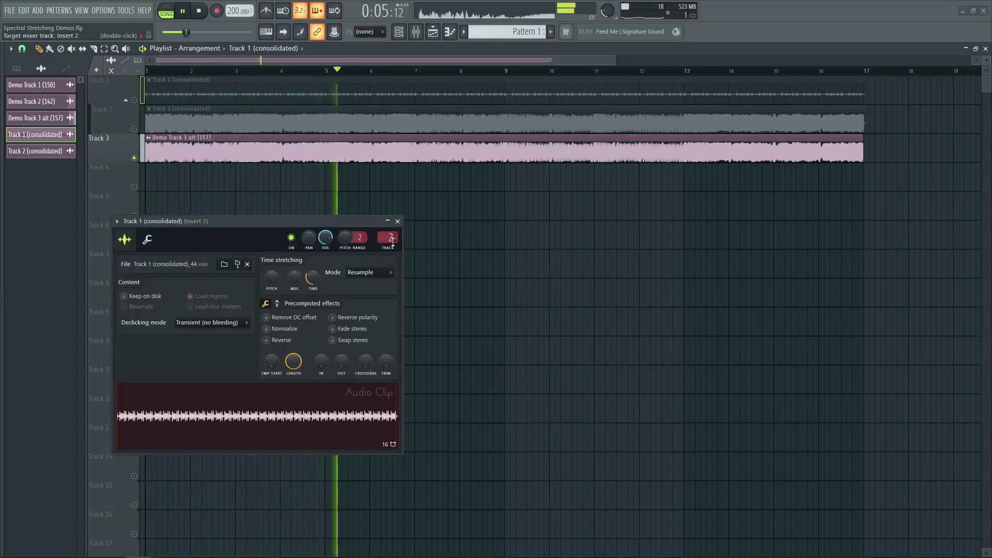
{"action": "left_click", "coordinate": [397, 221]}
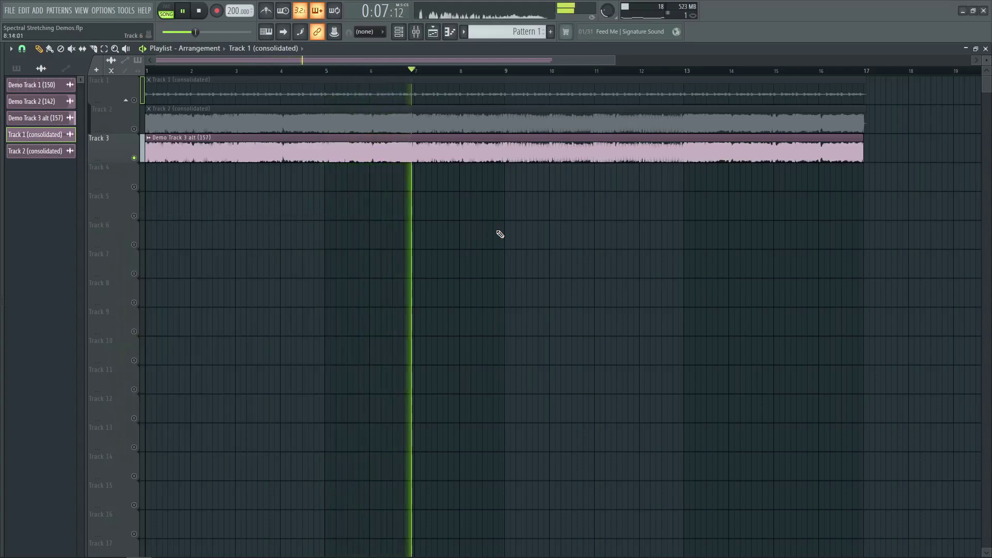
{"action": "key", "text": "space"}
Solo the consolidated Tracks 1 and 2 together and play them at 200 BPM
{"action": "left_click_drag", "start_coordinate": [138, 95], "coordinate": [135, 111]}
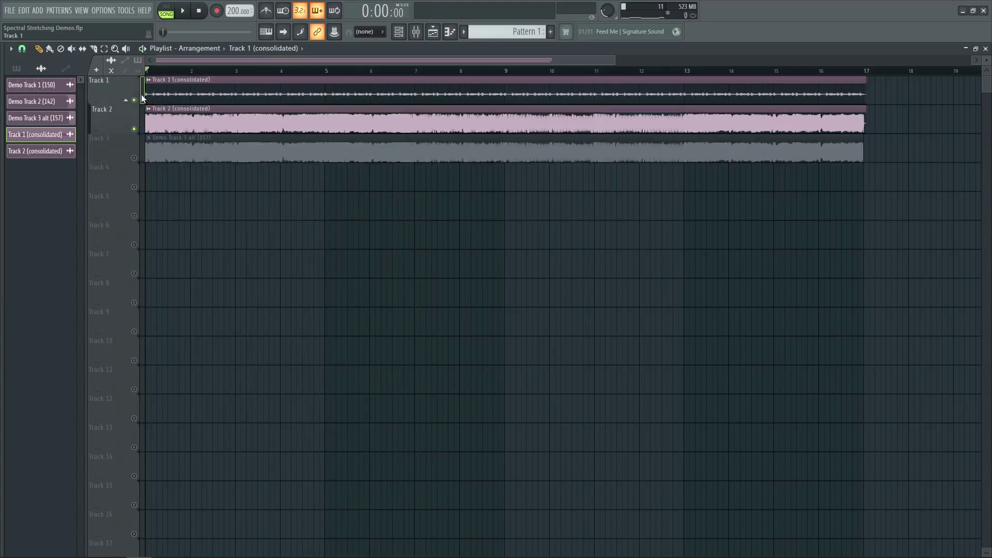
{"action": "key", "text": "space"}
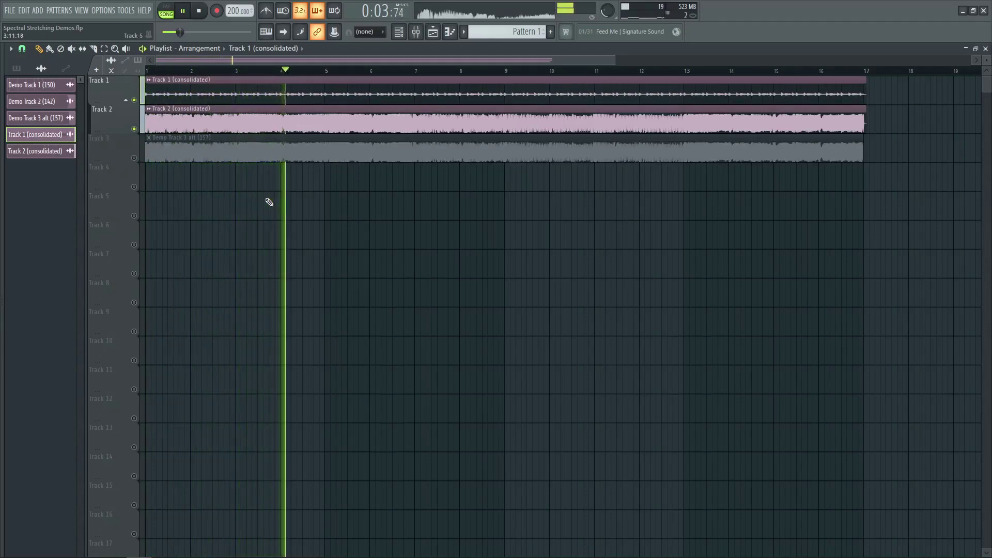
{"action": "key", "text": "space"}
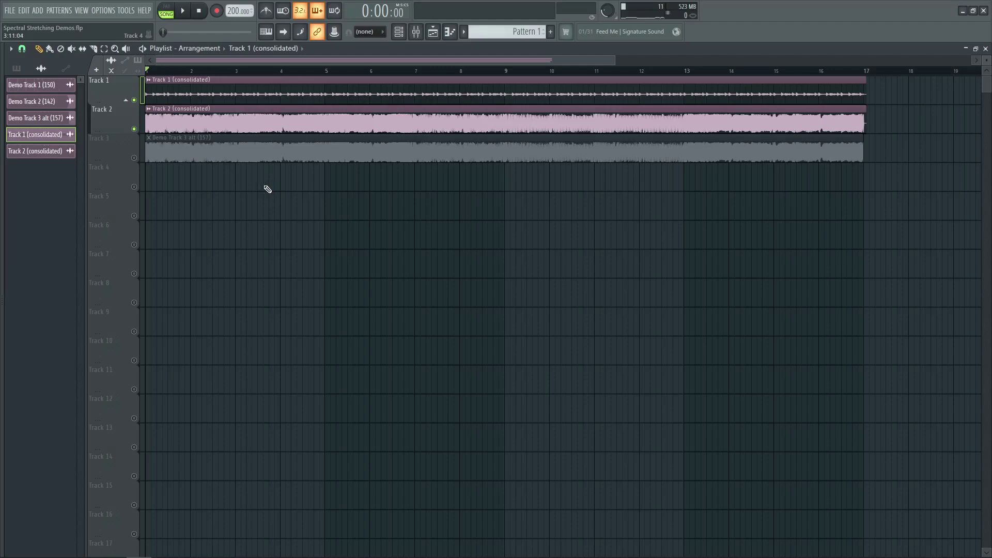
Route Track 1 (consolidated) back to mixer track 2 and play the consolidated tracks against the original on Track 3
{"action": "double_click", "coordinate": [237, 84]}
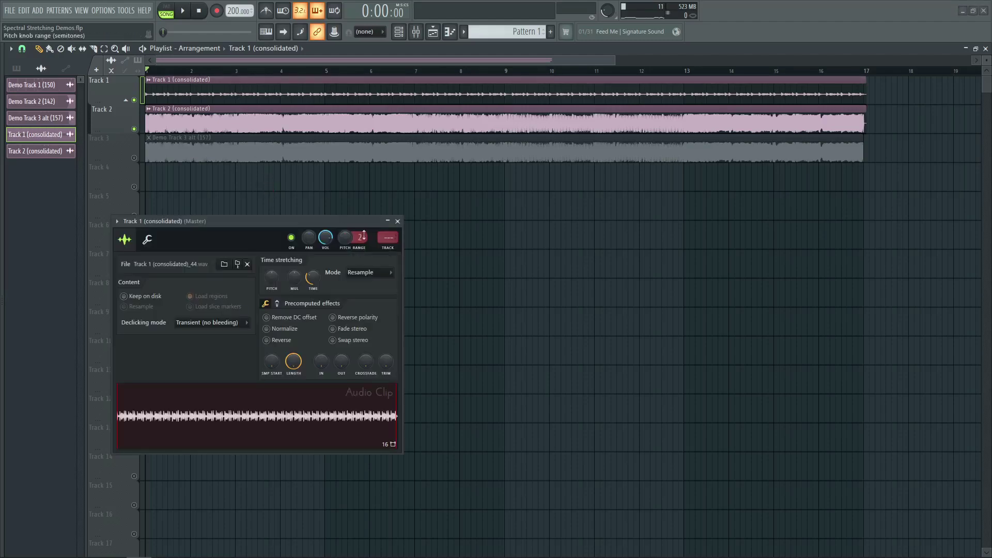
{"action": "left_click", "coordinate": [398, 221]}
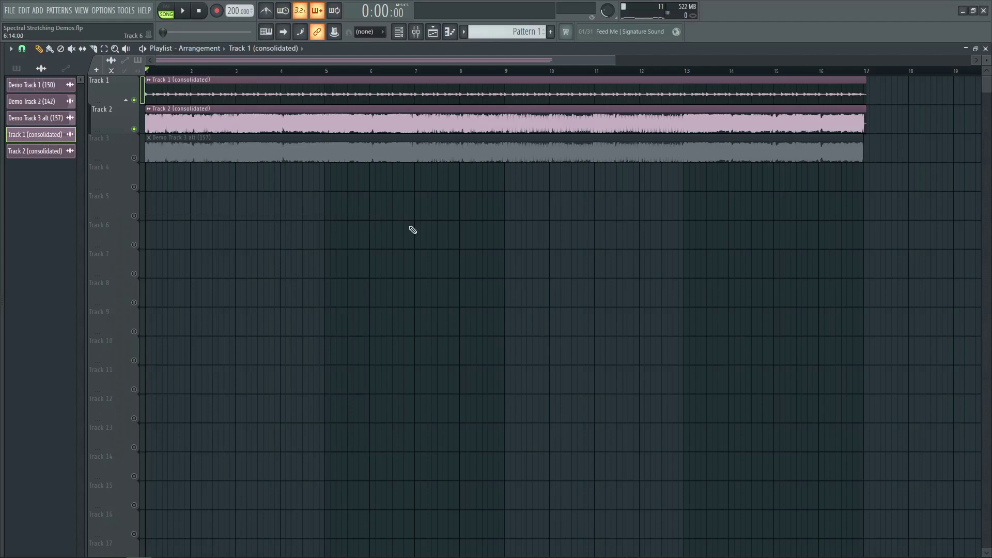
{"action": "key", "text": "space"}
{"action": "key", "text": "F9"}
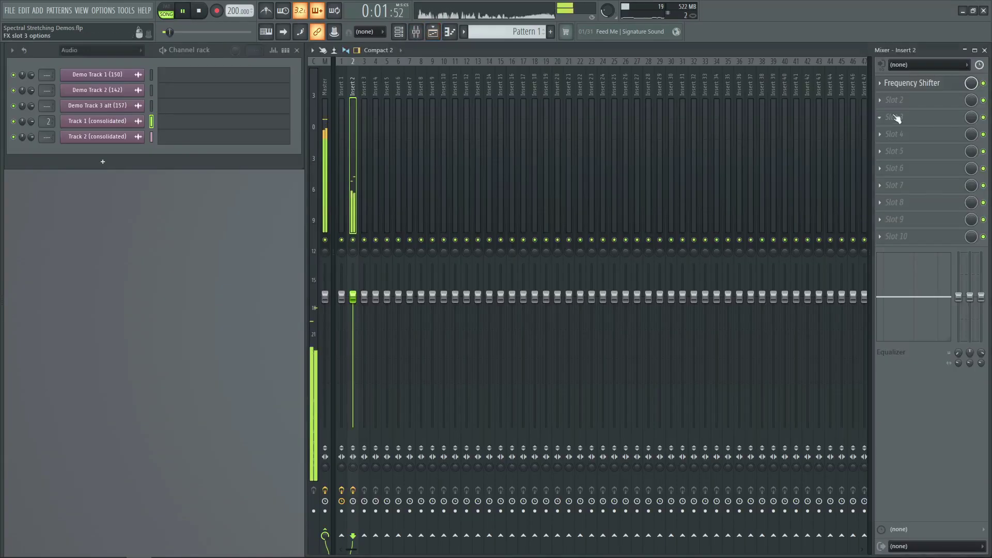
{"action": "key", "text": "F5"}
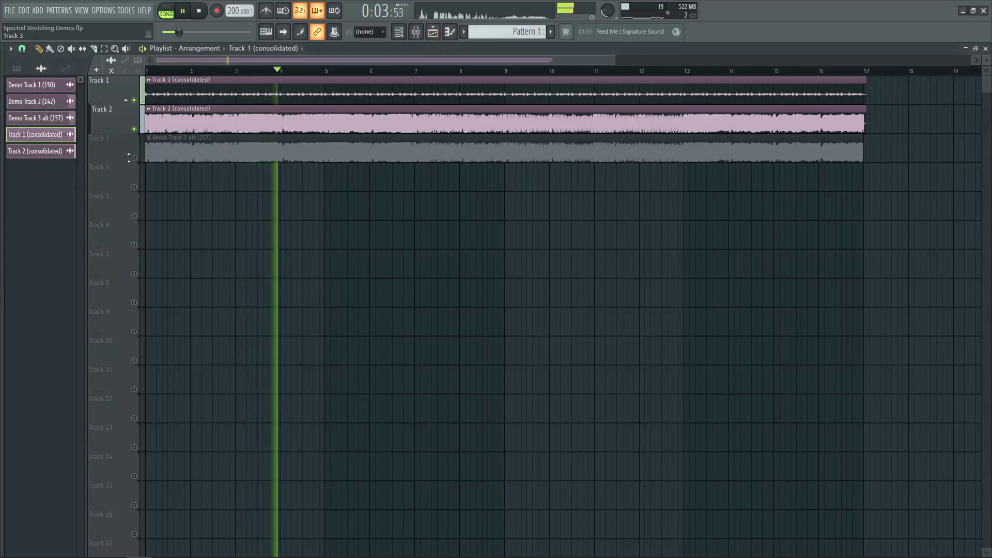
{"action": "left_click_drag", "start_coordinate": [129, 158], "coordinate": [140, 104]}
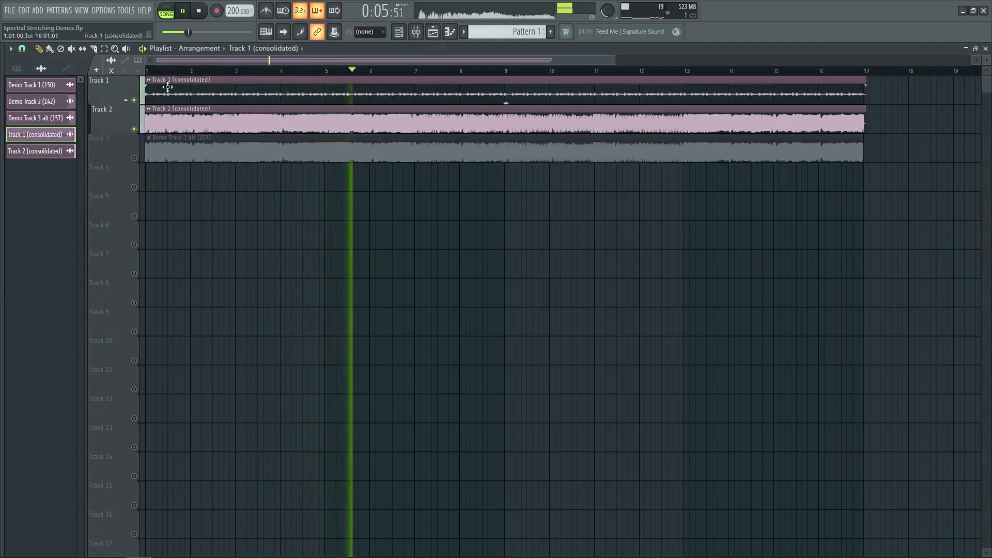
Set the Frequency Shifter on mixer track 2 to -1920 Hz while the consolidated tracks play
{"action": "key", "text": "F9"}
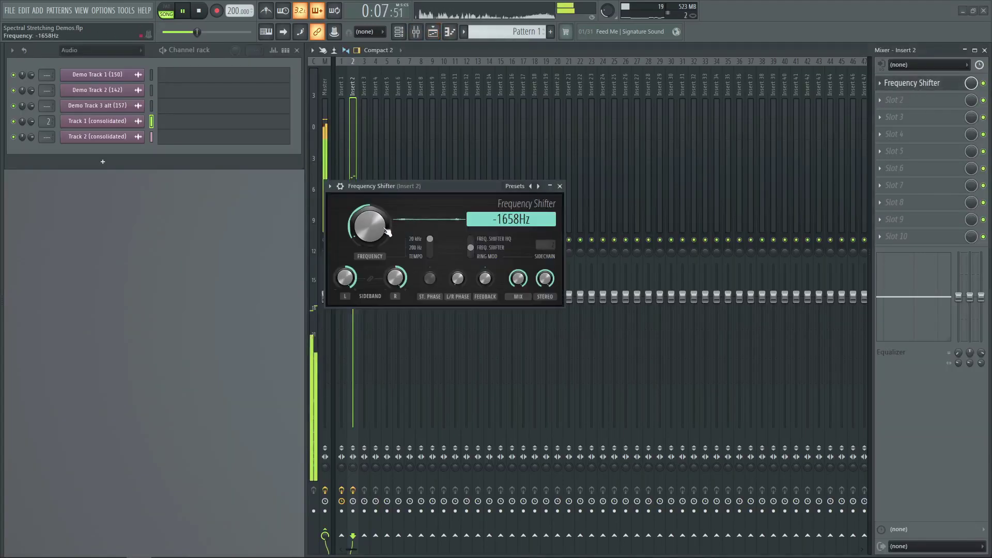
{"action": "left_click_drag", "start_coordinate": [387, 231], "coordinate": [387, 243]}
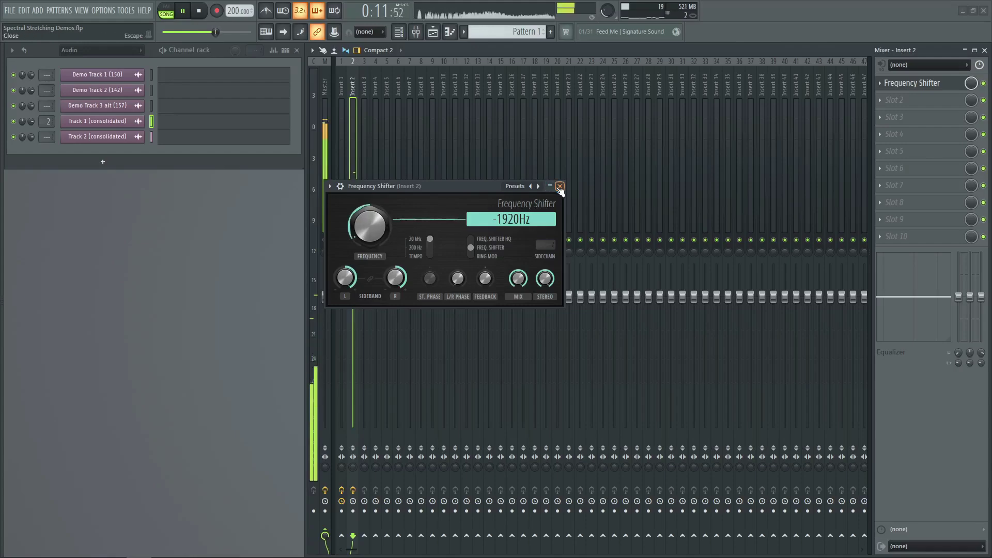
{"action": "left_click", "coordinate": [559, 186]}
Switch playback between the original on Track 3 and the consolidated tracks, stop it, and solo Track 3
{"action": "key", "text": "F5"}
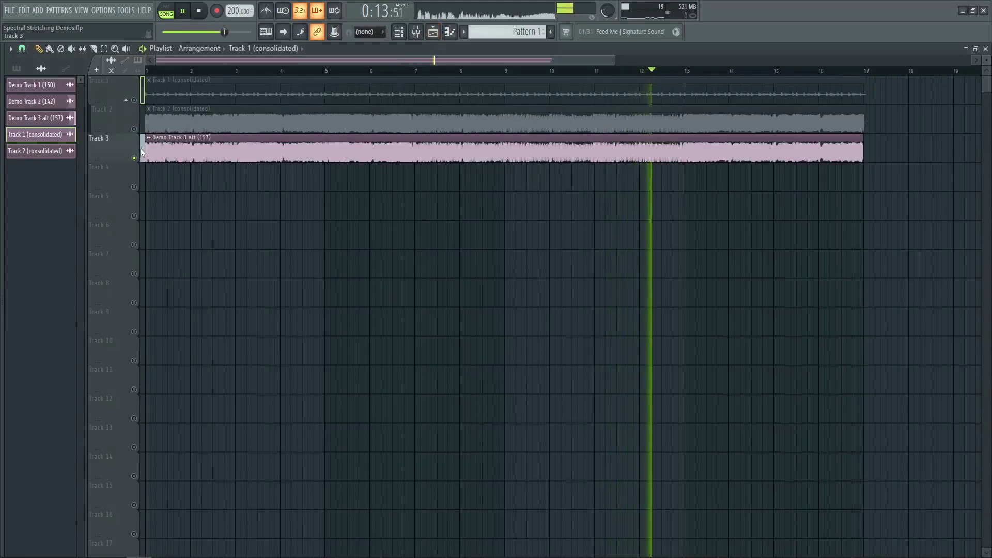
{"action": "left_click_drag", "start_coordinate": [134, 100], "coordinate": [134, 158]}
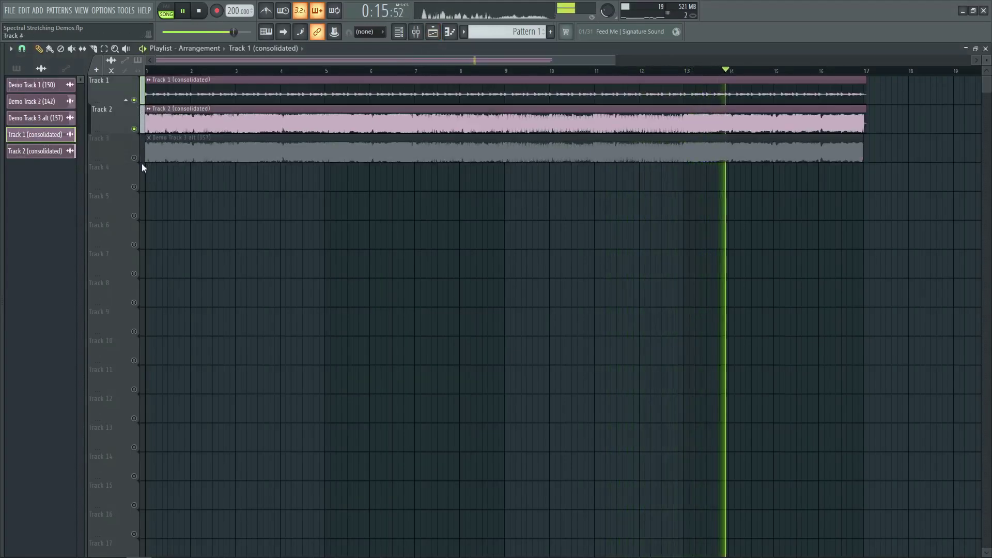
{"action": "key", "text": "space"}
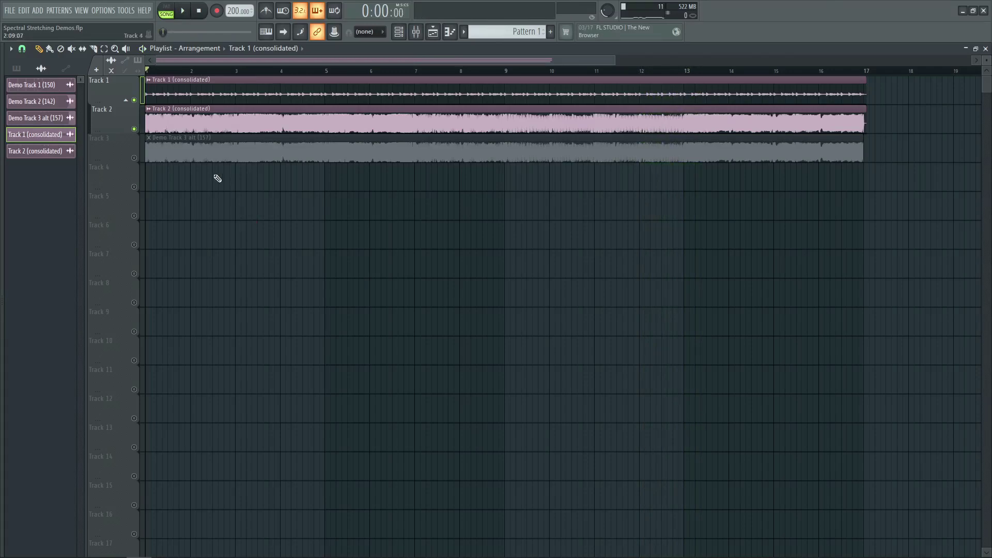
{"action": "right_click", "coordinate": [135, 158]}
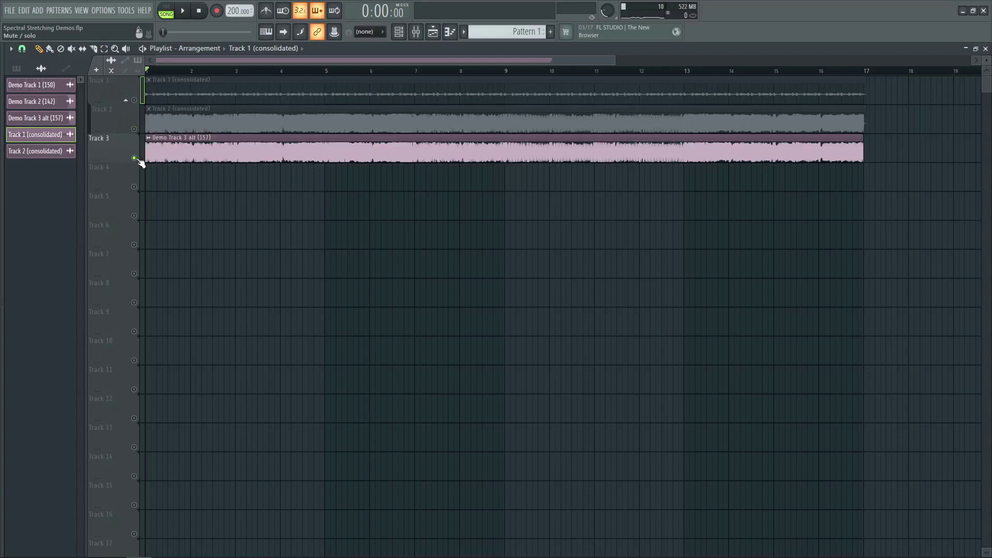
Play the original on Track 3, switch to the consolidated tracks and back while playing, and stop playback
{"action": "key", "text": "space"}
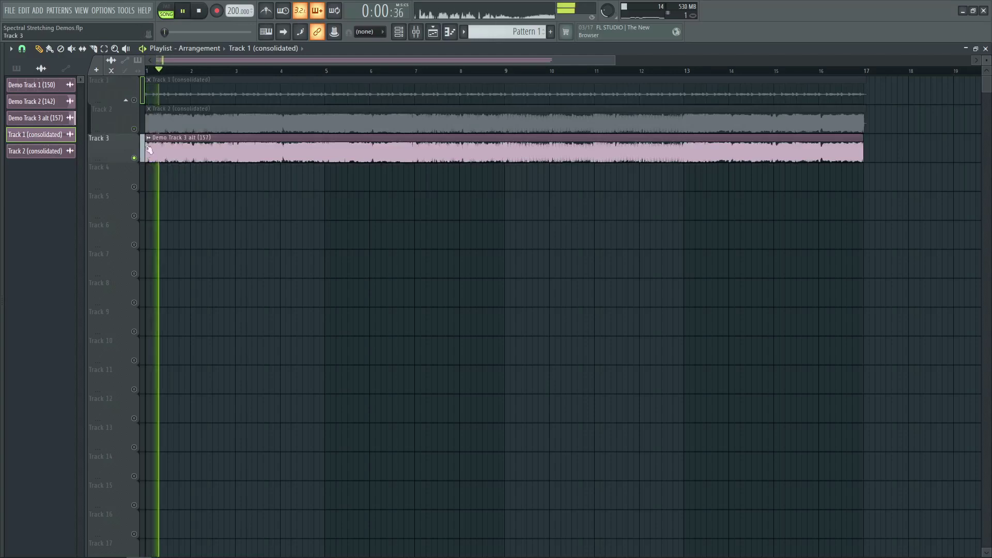
{"action": "left_click", "coordinate": [137, 109]}
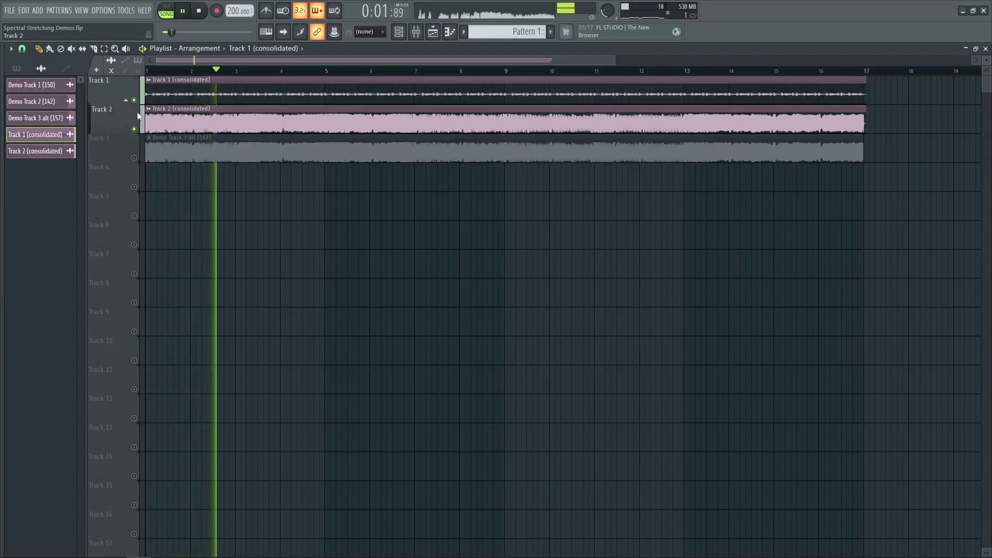
{"action": "right_click", "coordinate": [135, 159]}
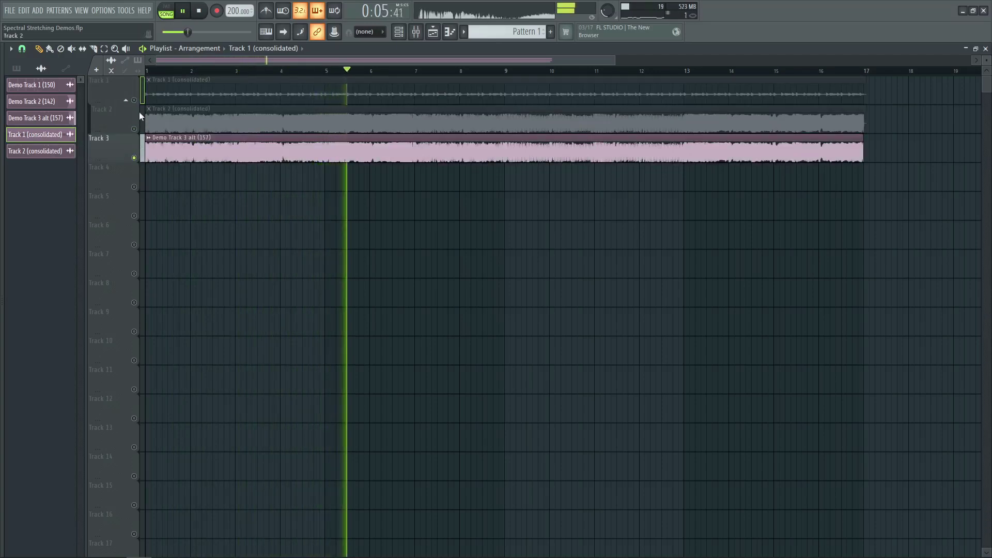
{"action": "key", "text": "space"}
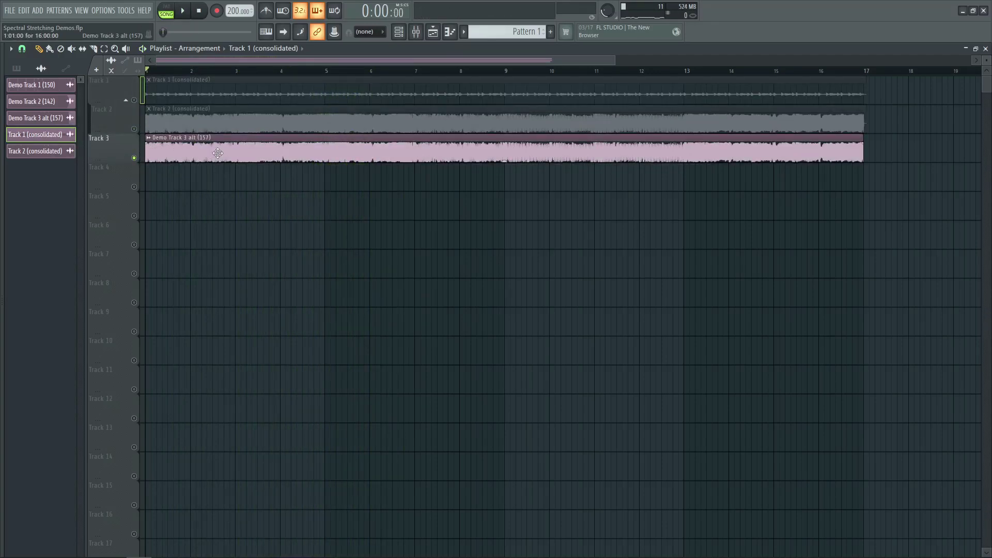
Open and close the audio clip settings of Track 1 (consolidated), and select the Demo Track 3 alt (157) clip
{"action": "double_click", "coordinate": [218, 91]}
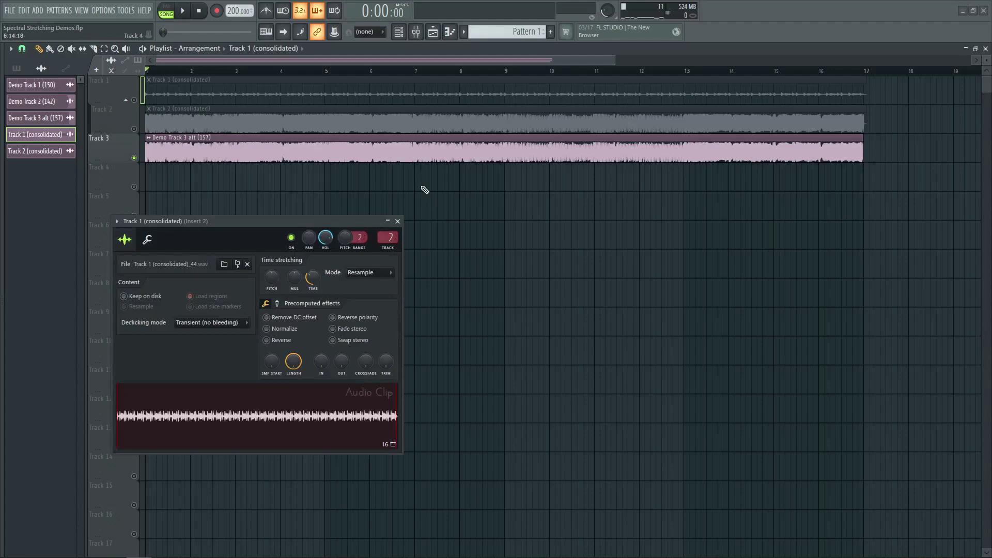
{"action": "left_click", "coordinate": [398, 220]}
{"action": "left_click", "coordinate": [341, 150]}
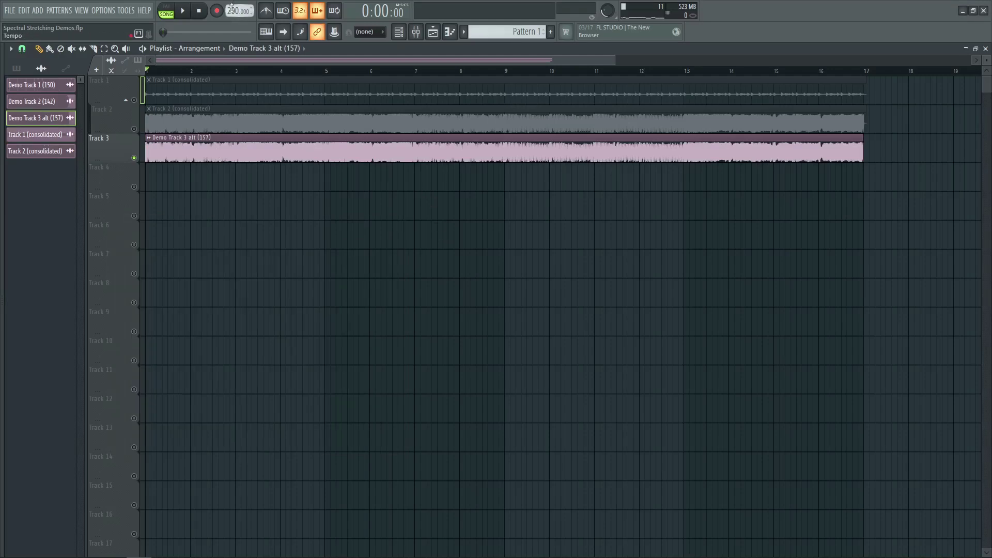
Set the project tempo to 100 BPM, play the soloed original on Track 3, and stop it
{"action": "right_click", "coordinate": [231, 8]}
{"action": "left_click", "coordinate": [235, 11]}
{"action": "type", "text": "100"}
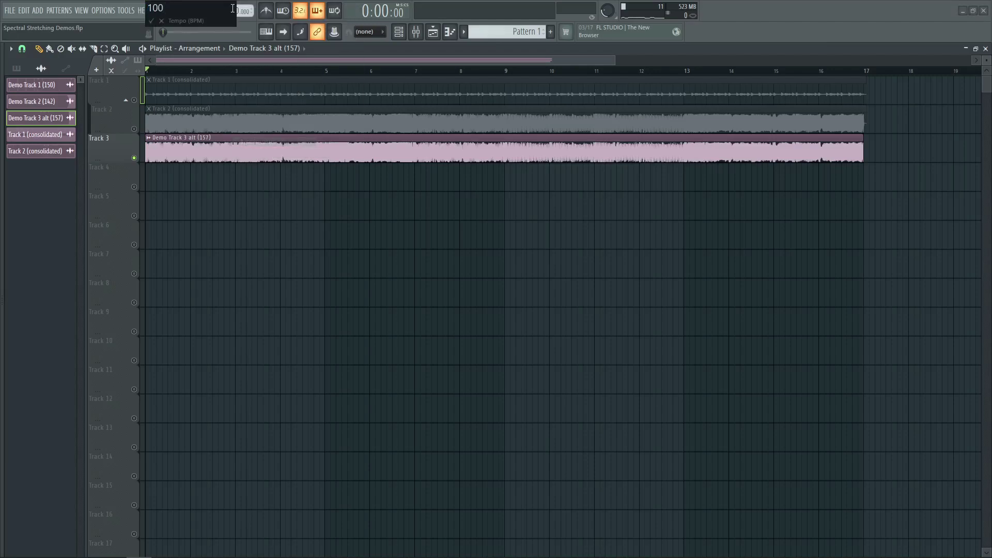
{"action": "key", "text": "Return"}
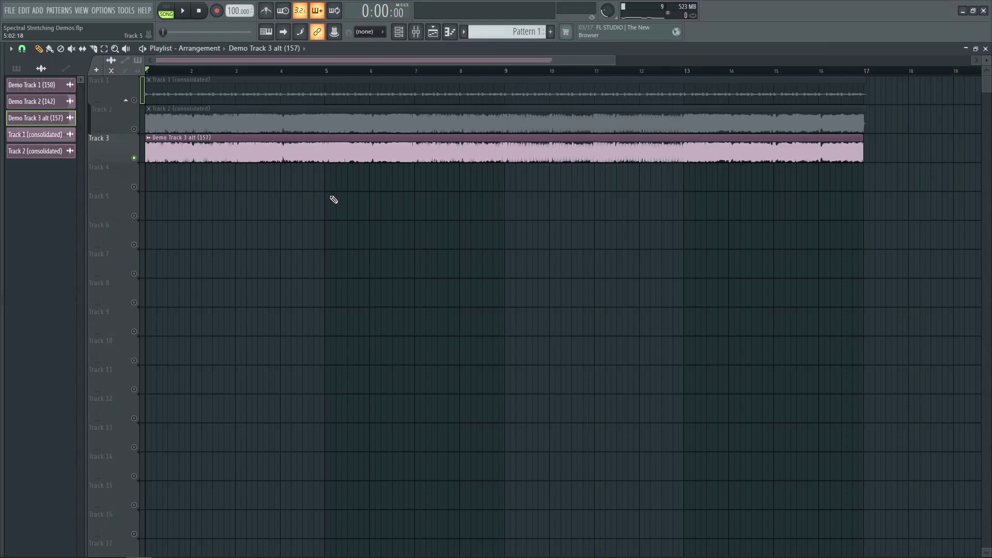
{"action": "key", "text": "space"}
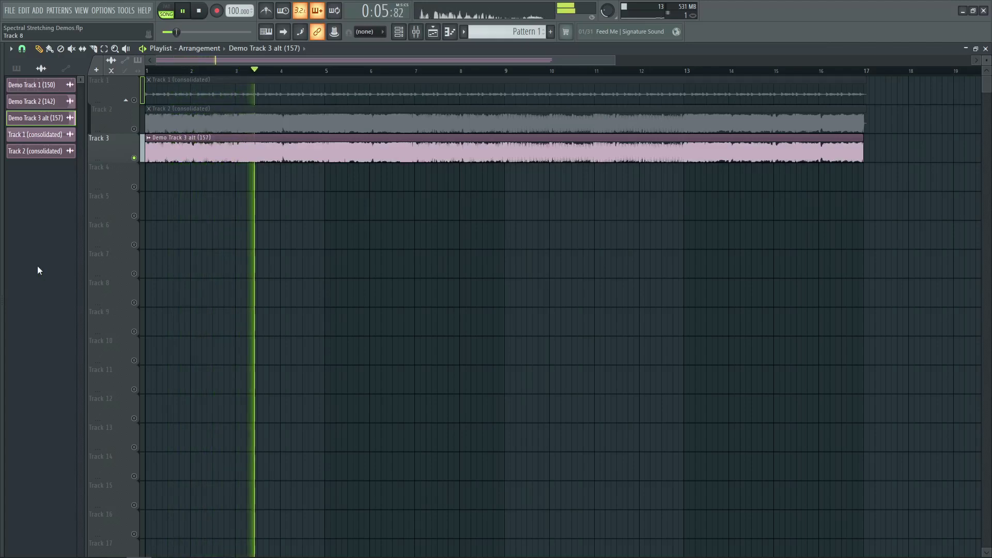
{"action": "key", "text": "space"}
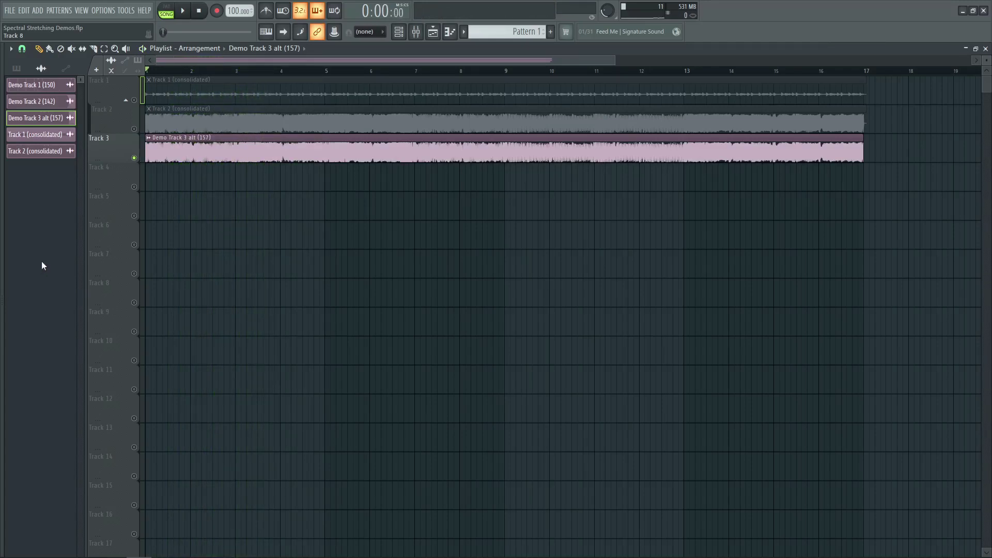
Solo the consolidated Tracks 1 and 2 together, play them at 100 BPM, and stop
{"action": "right_click", "coordinate": [133, 100]}
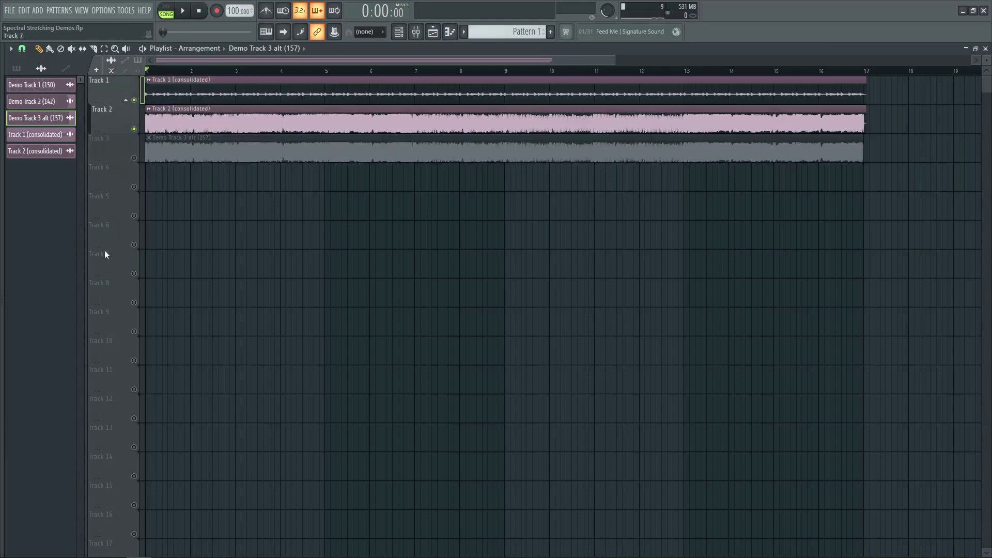
{"action": "key", "text": "space"}
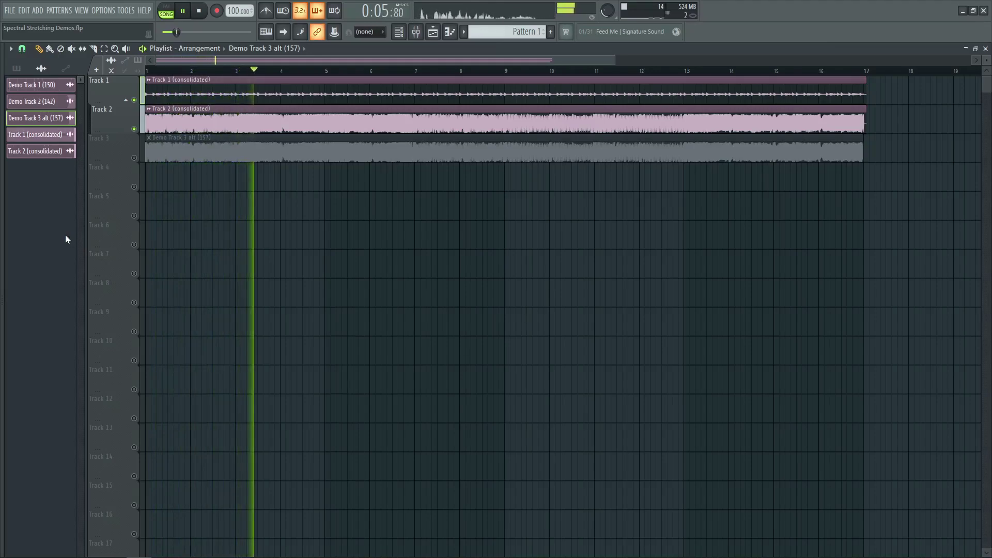
{"action": "key", "text": "space"}
Solo and play Track 3 at 100 BPM, alternate it with the consolidated tracks during playback, and stop
{"action": "right_click", "coordinate": [134, 158]}
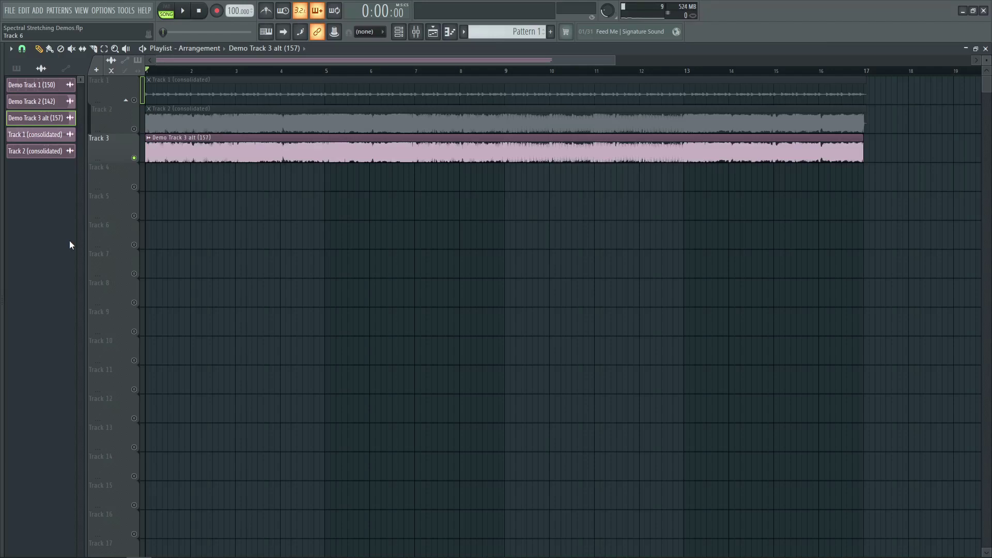
{"action": "key", "text": "space"}
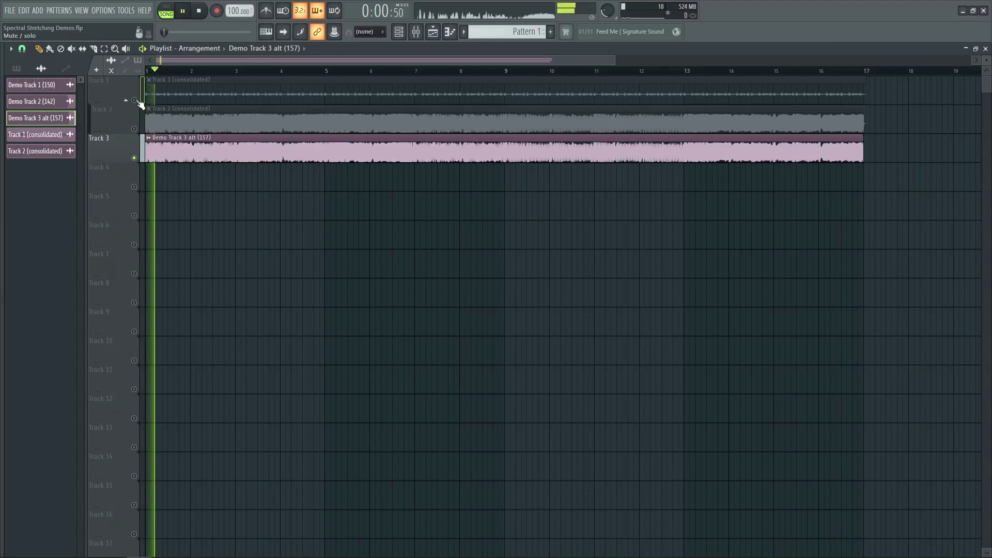
{"action": "left_click_drag", "start_coordinate": [137, 101], "coordinate": [139, 158]}
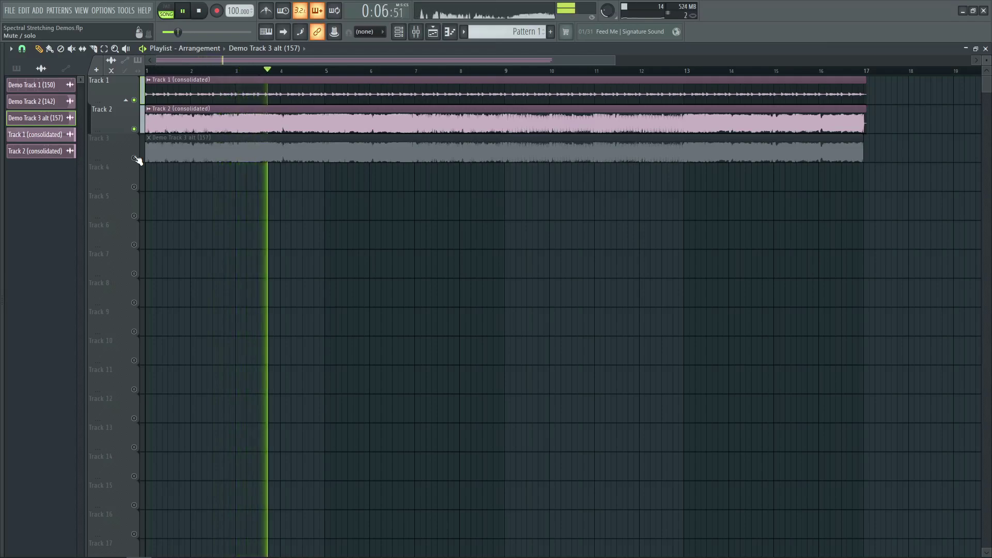
{"action": "right_click", "coordinate": [135, 158]}
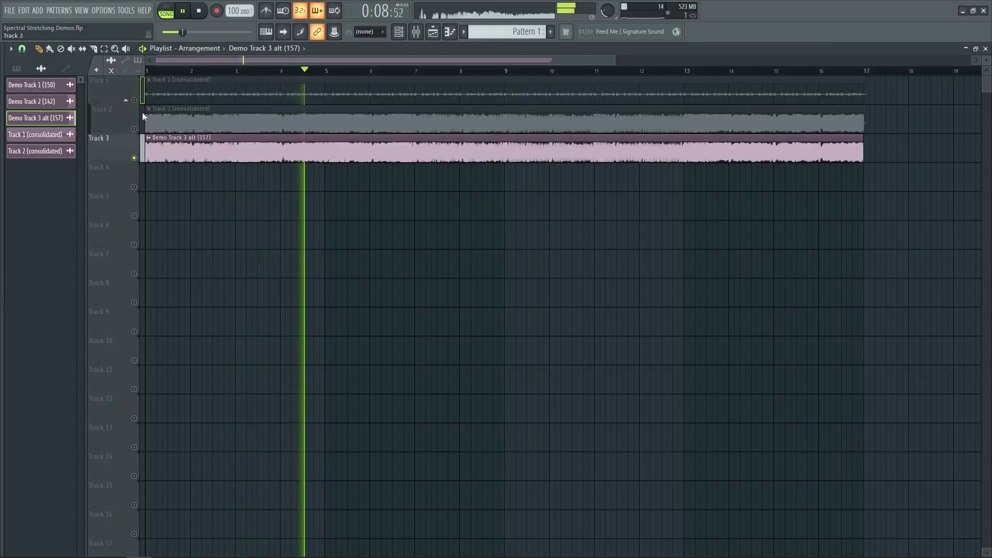
{"action": "right_click", "coordinate": [135, 100]}
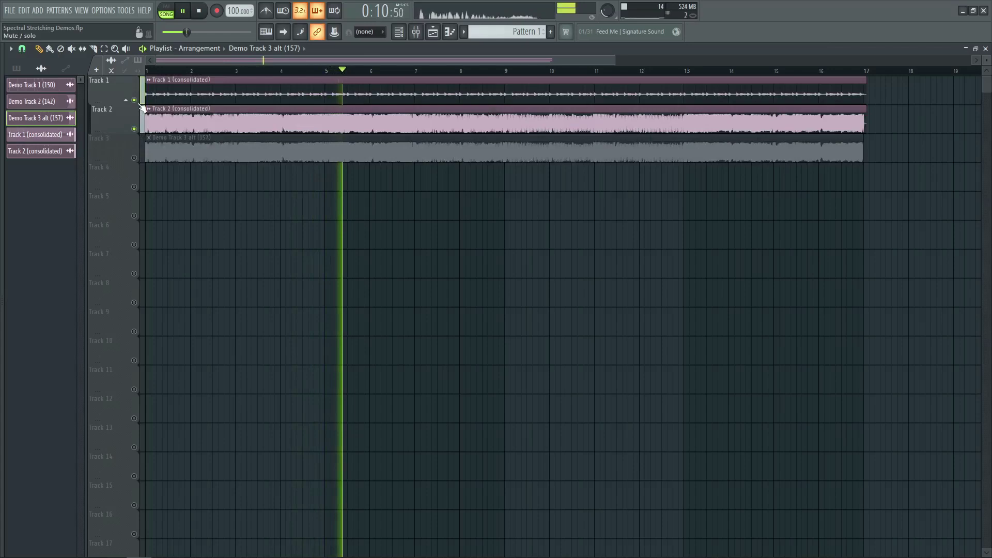
{"action": "left_click", "coordinate": [182, 11]}
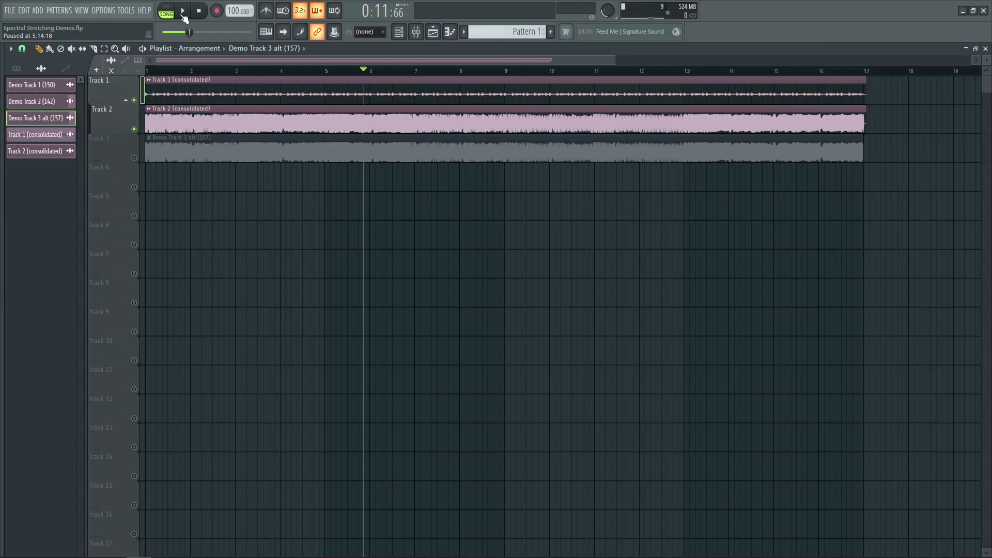
{"action": "left_click", "coordinate": [199, 11]}
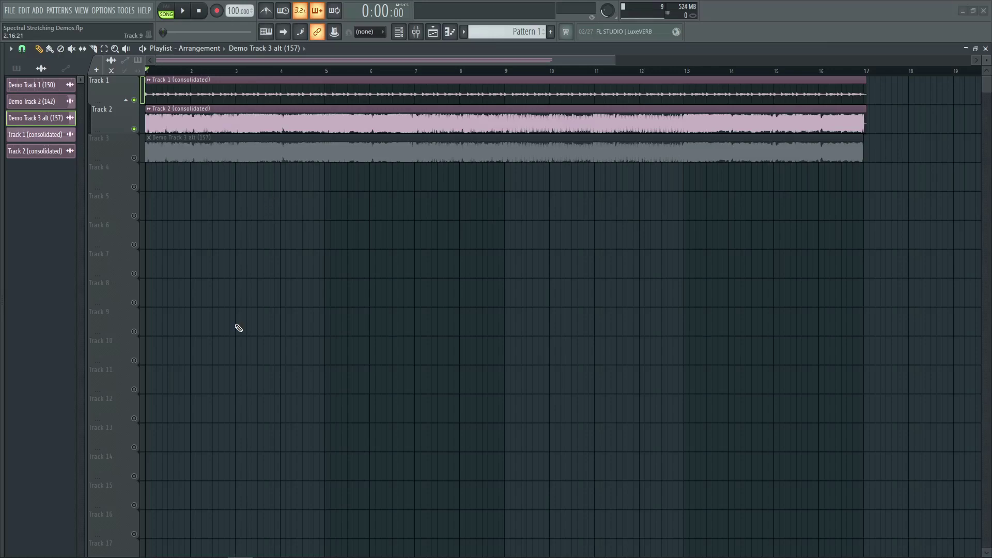
Replay the 100 BPM comparison from the start, alternating the Track 3 solo with the consolidated tracks, and stop it
{"action": "right_click", "coordinate": [139, 158]}
{"action": "key", "text": "space"}
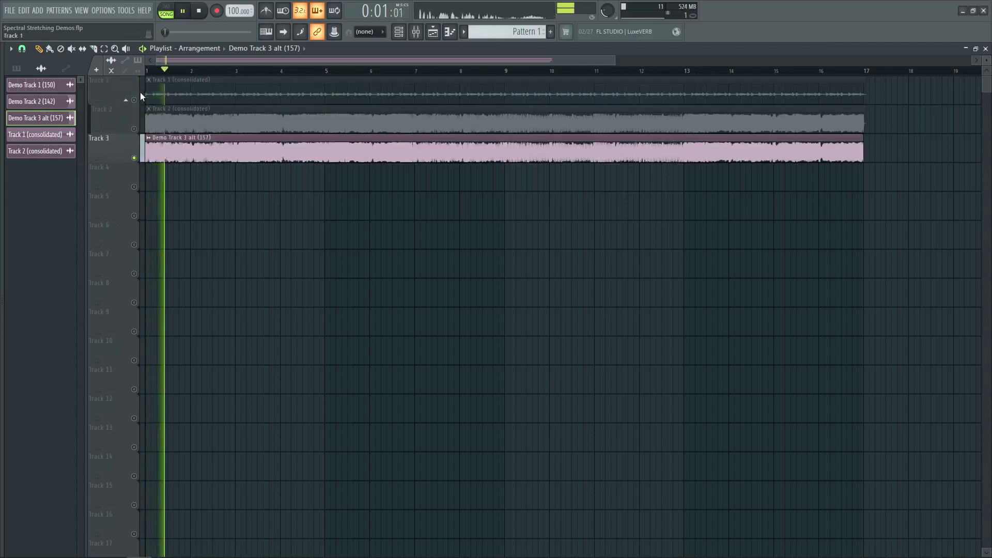
{"action": "right_click", "coordinate": [139, 93]}
{"action": "right_click", "coordinate": [138, 108], "text": "ctrl"}
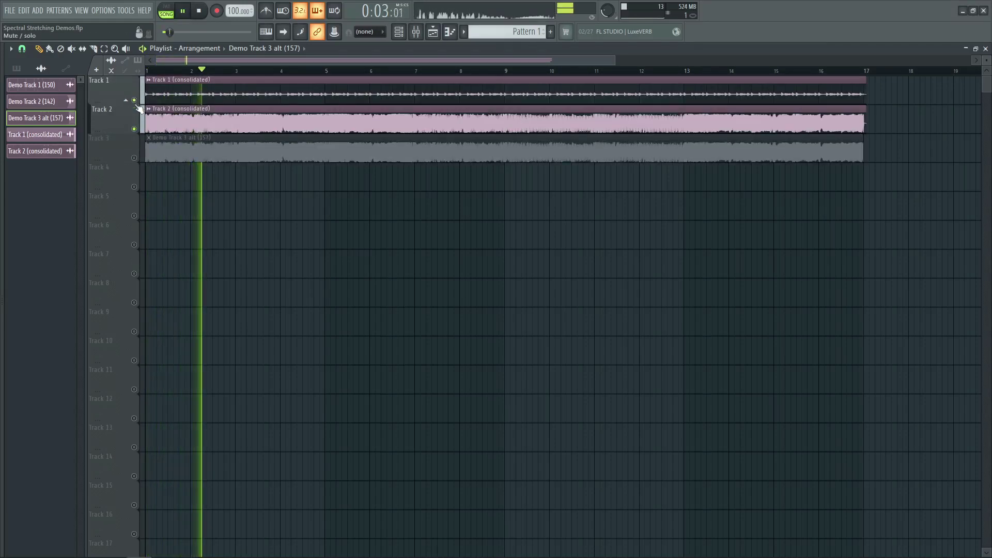
{"action": "right_click", "coordinate": [135, 160]}
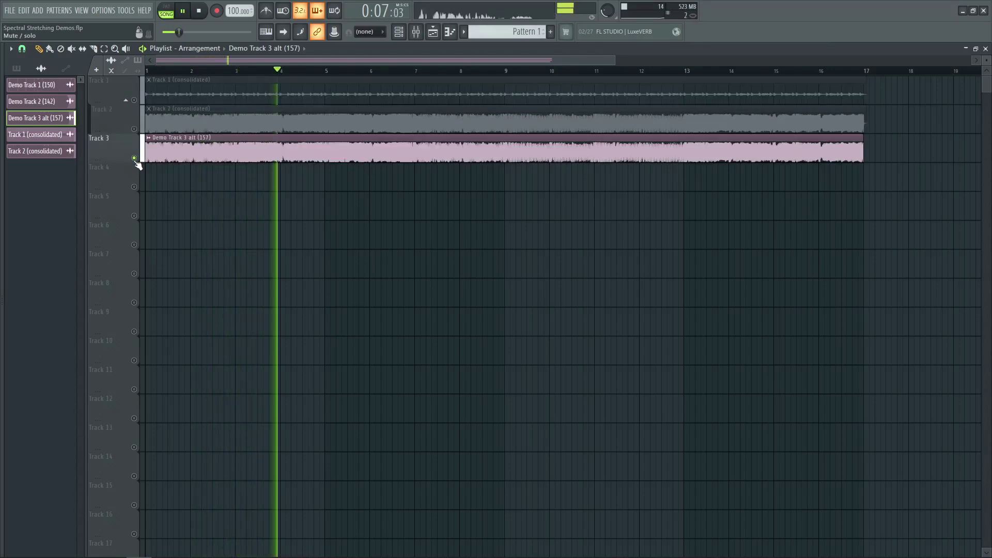
{"action": "left_click", "coordinate": [135, 99]}
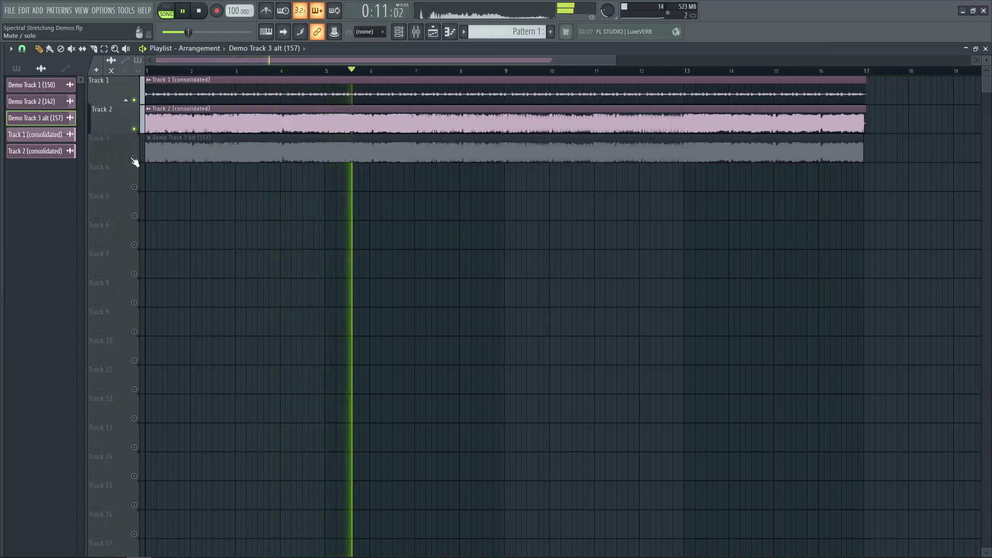
{"action": "key", "text": "space"}
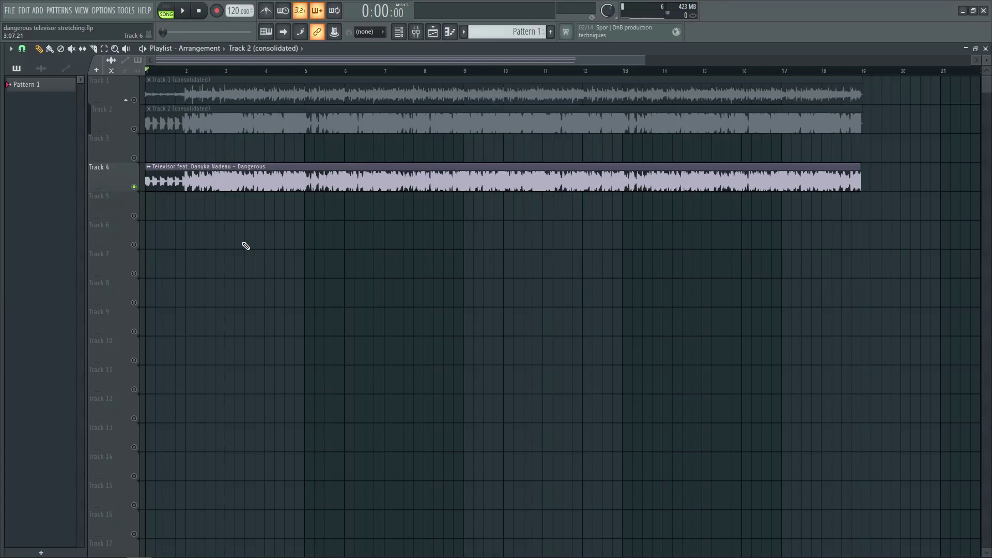
Select the Televisor "Dangerous" clip on Track 4, play the soloed original at 120 BPM, and stop it
{"action": "left_click", "coordinate": [245, 192]}
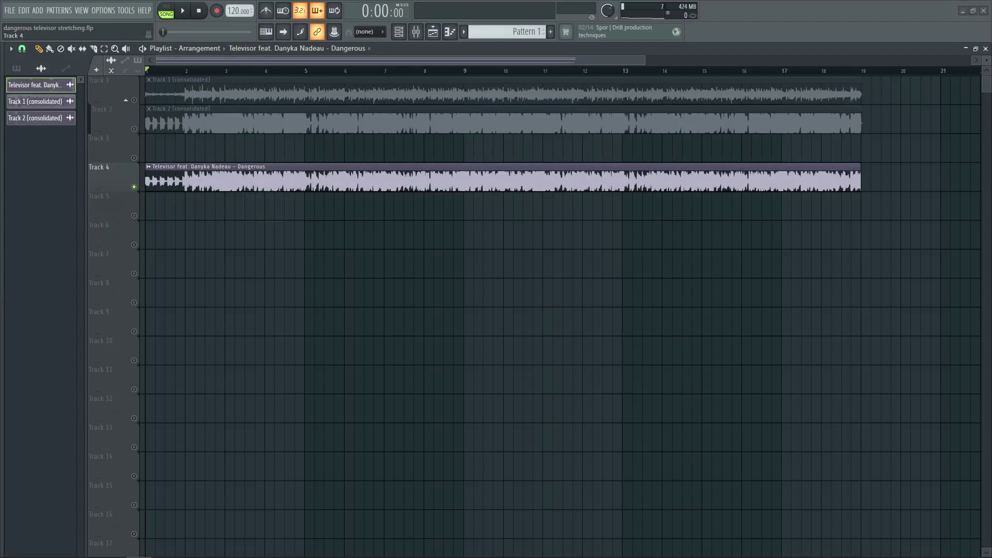
{"action": "double_click", "coordinate": [244, 186]}
{"action": "left_click", "coordinate": [442, 164]}
{"action": "key", "text": "space"}
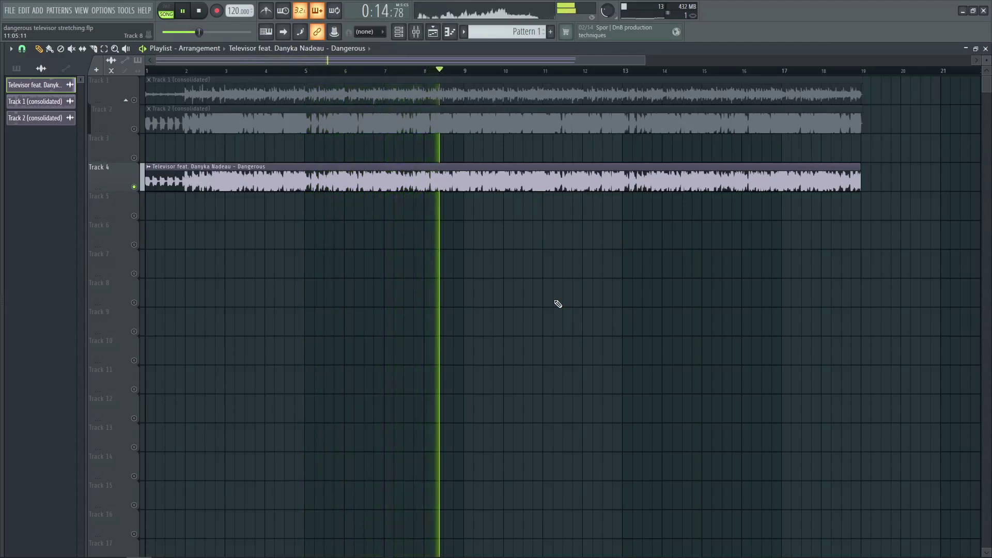
{"action": "key", "text": "space"}
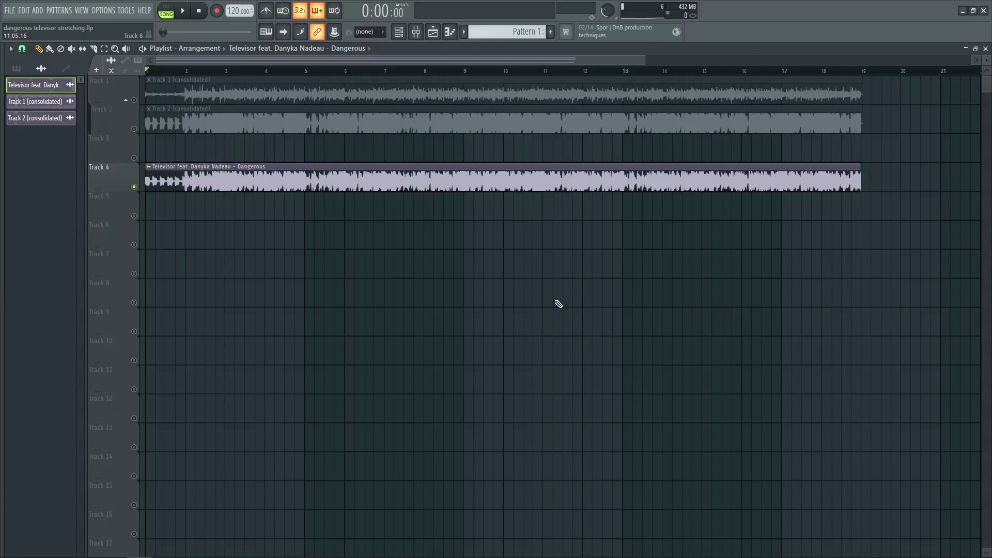
Play the consolidated Tracks 1 and 2 of the "Dangerous" project, alternate with the original on Track 4, and stop
{"action": "right_click", "coordinate": [133, 99]}
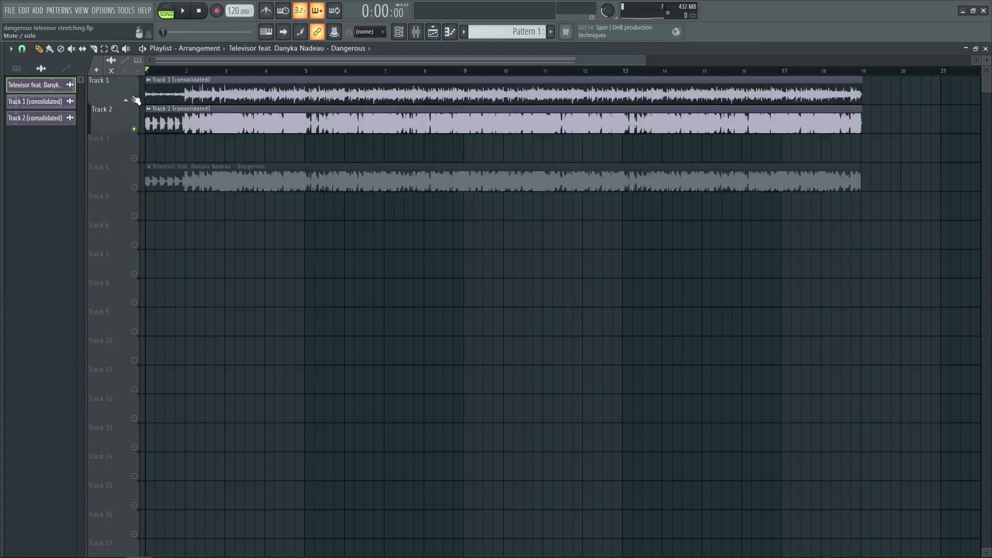
{"action": "key", "text": "space"}
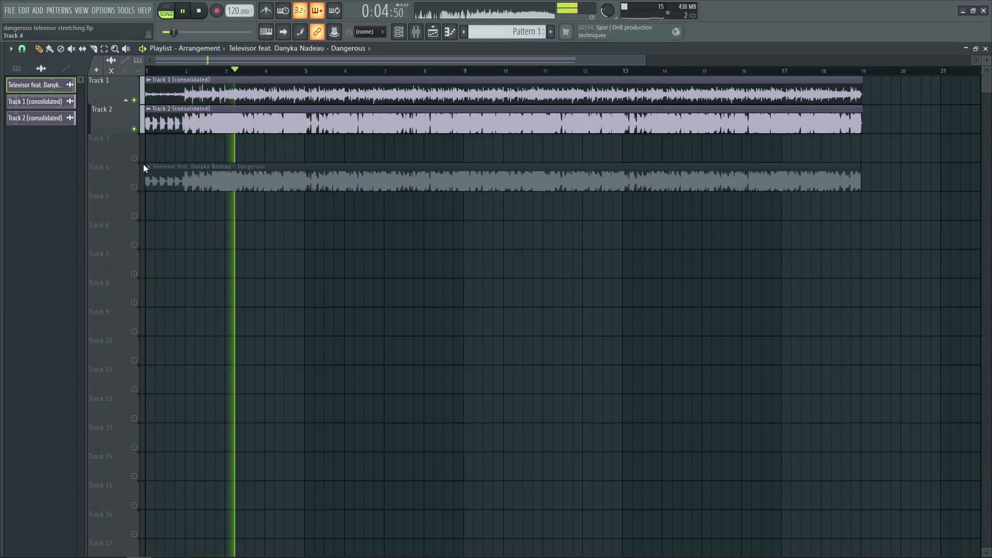
{"action": "right_click", "coordinate": [134, 186]}
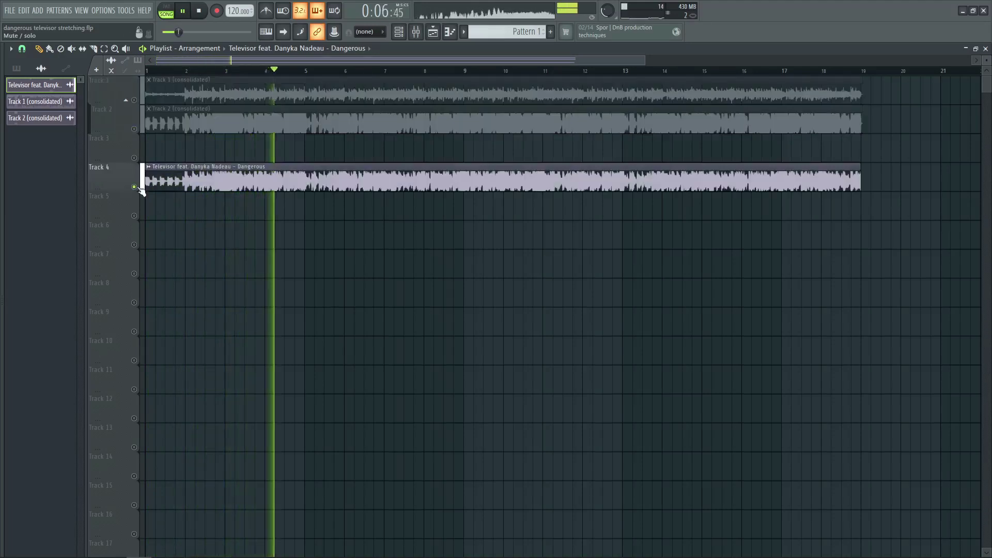
{"action": "right_click", "coordinate": [134, 100]}
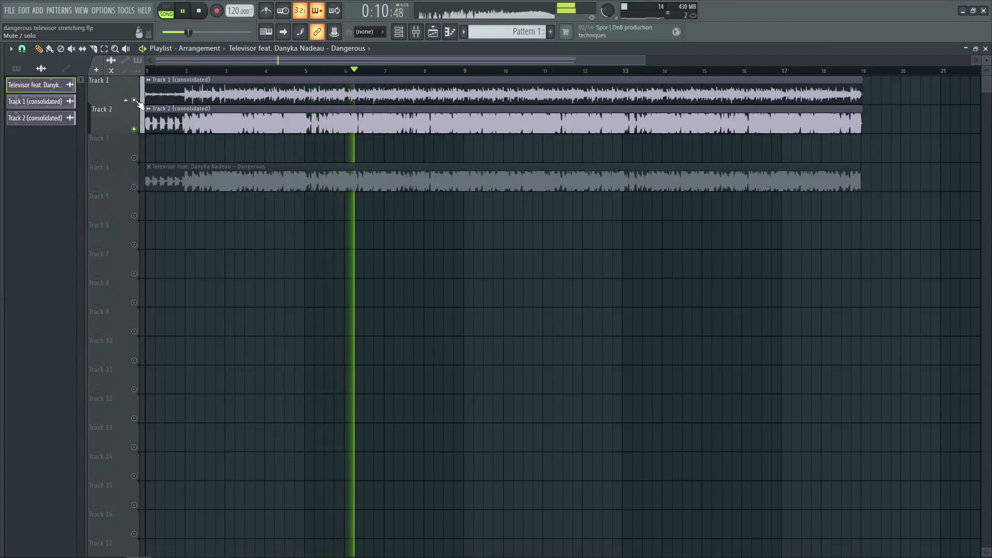
{"action": "key", "text": "space"}
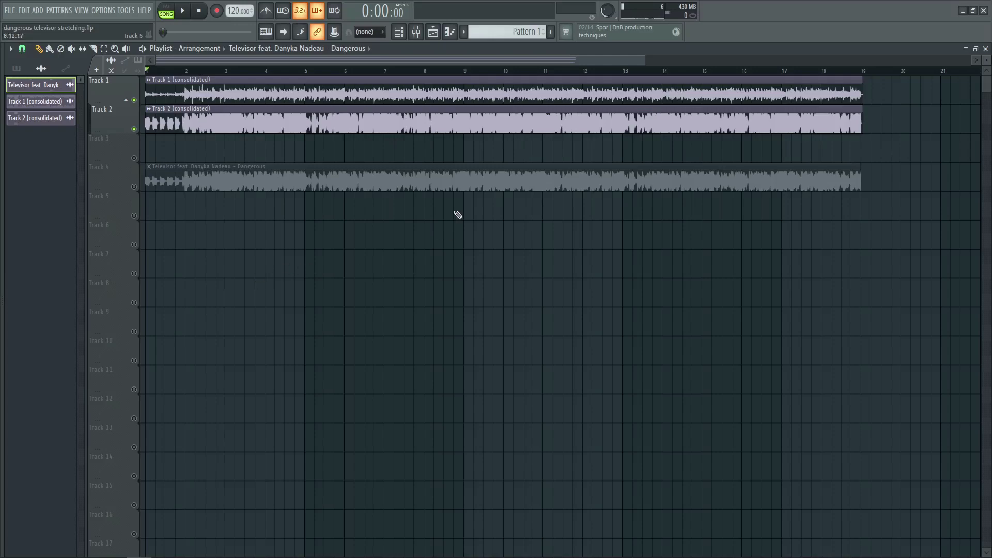
Resume playback of the consolidated tracks from the paused position and switch the solo to the original on Track 4
{"action": "left_click", "coordinate": [134, 187], "text": "ctrl"}
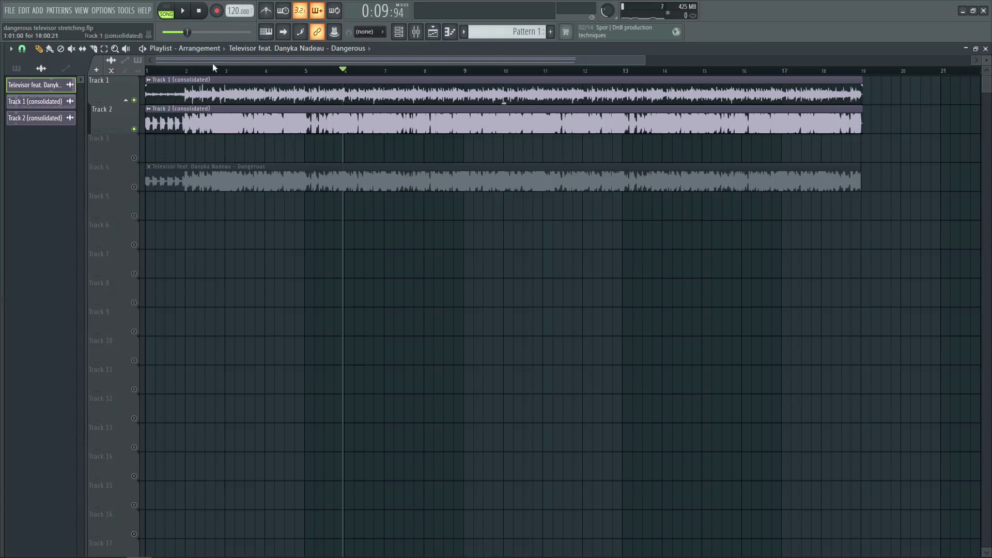
{"action": "left_click", "coordinate": [183, 10]}
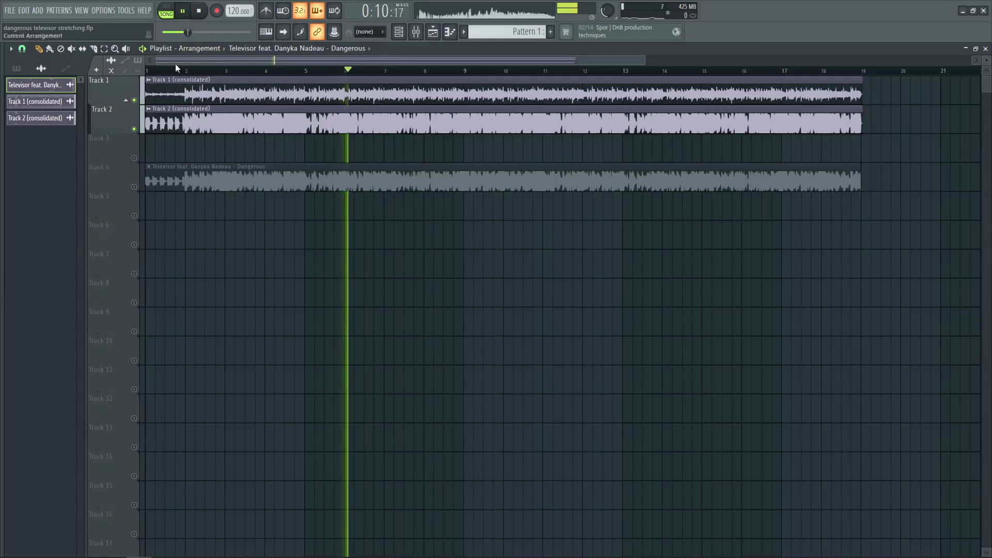
{"action": "right_click", "coordinate": [134, 186]}
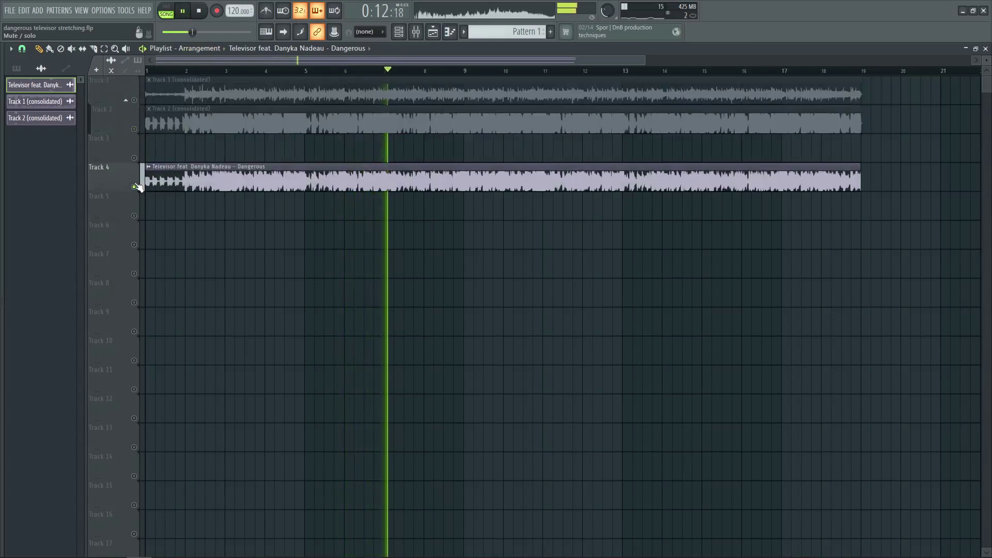
Keep alternating the solo between the consolidated Tracks 1 and 2 and the "Dangerous" original on Track 4, and stop playback
{"action": "right_click", "coordinate": [137, 101]}
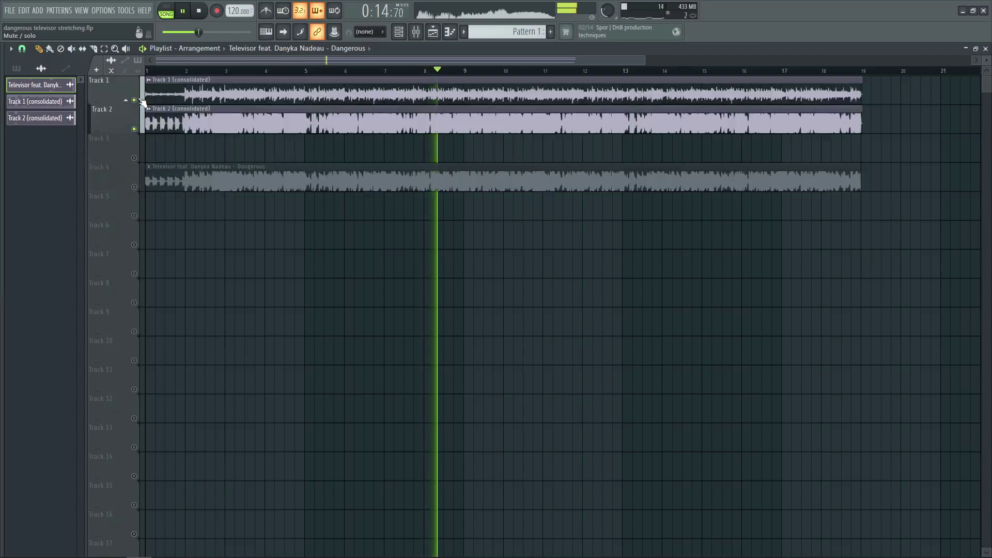
{"action": "right_click", "coordinate": [135, 187]}
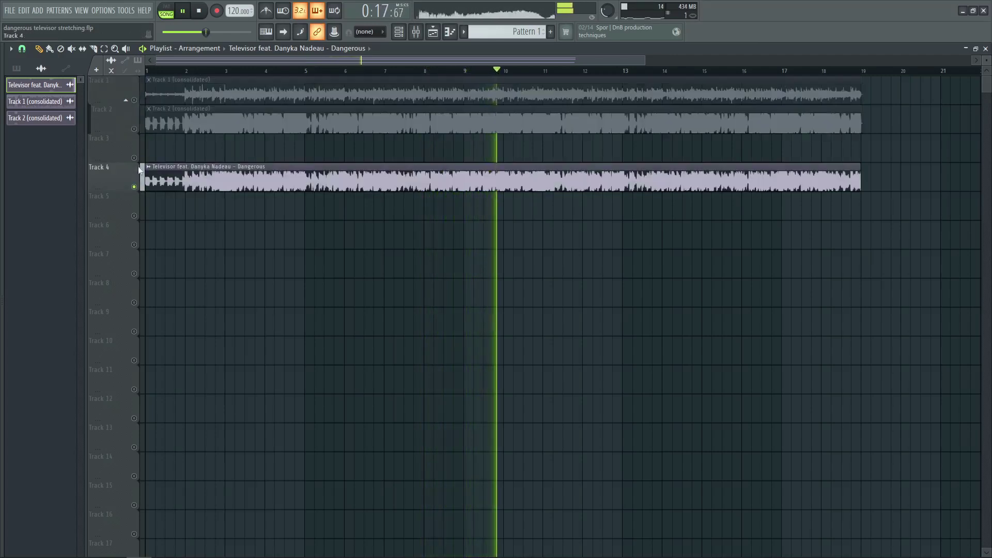
{"action": "right_click", "coordinate": [135, 100]}
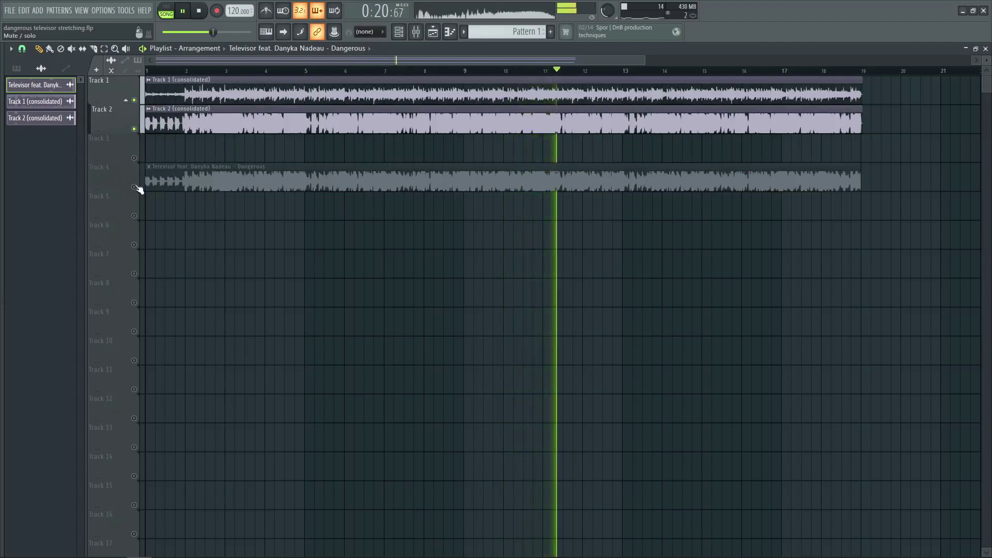
{"action": "key", "text": "space"}
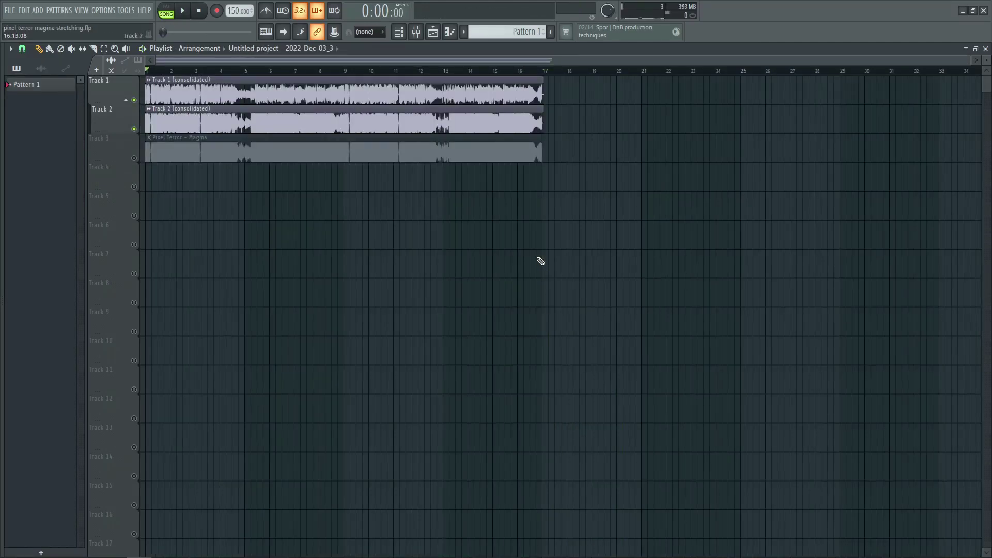
Solo the Pixel Terror - Magma original on Track 3 and review its channel pitch and formant settings
{"action": "right_click", "coordinate": [135, 158]}
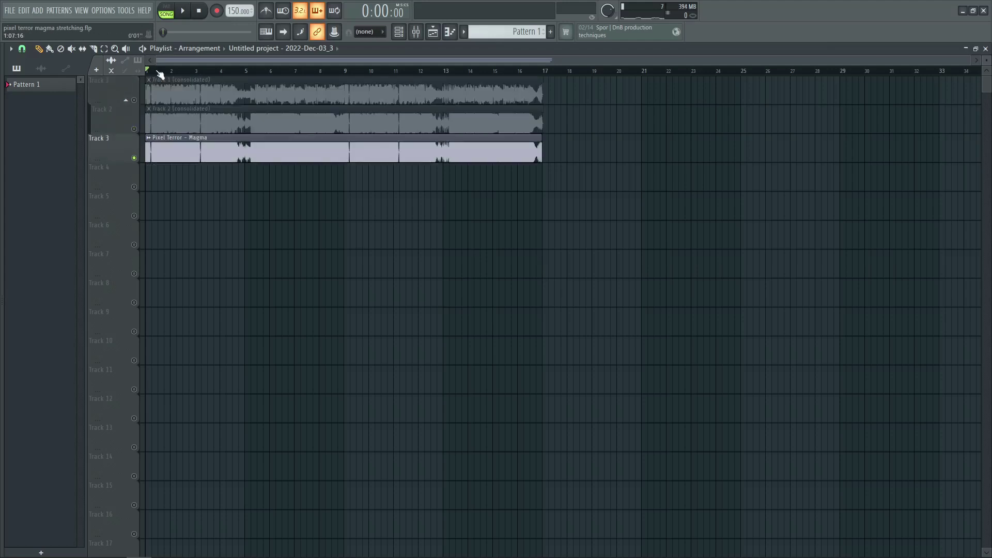
{"action": "scroll", "coordinate": [203, 58], "scroll_direction": "up", "scroll_amount": 4}
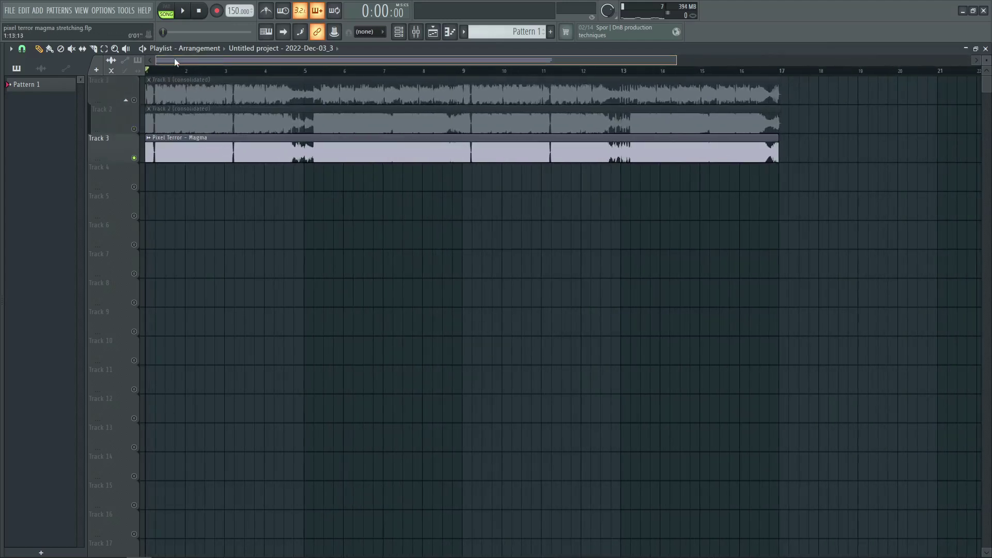
{"action": "left_click", "coordinate": [205, 155]}
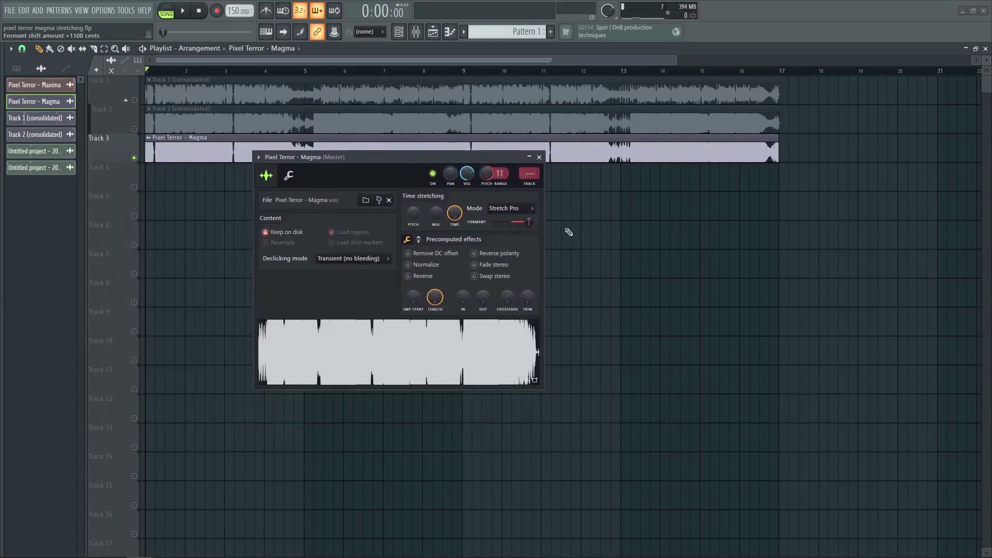
{"action": "left_click", "coordinate": [539, 157]}
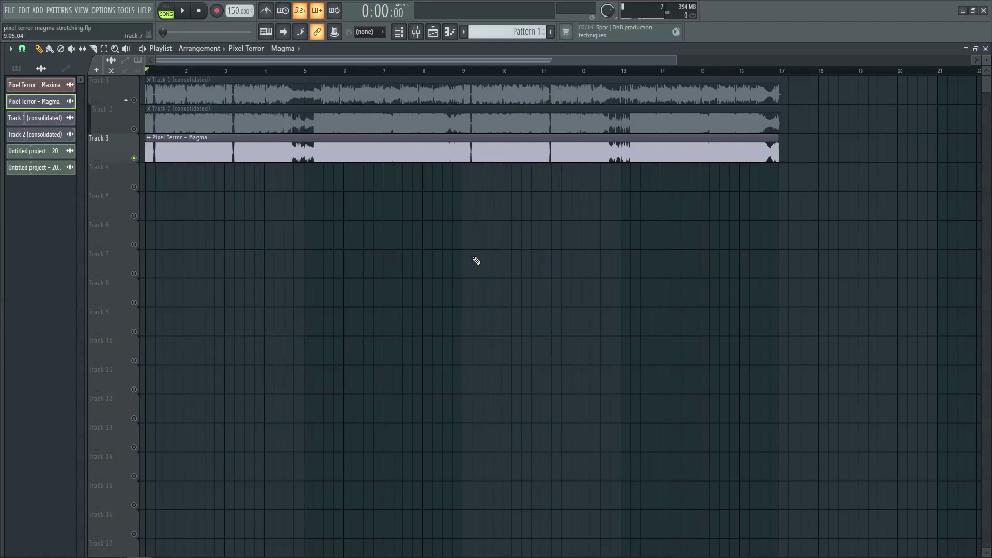
Play the soloed Magma original at 150 BPM, followed by the consolidated Tracks 1 and 2 from the start, stopping each playback
{"action": "key", "text": "space"}
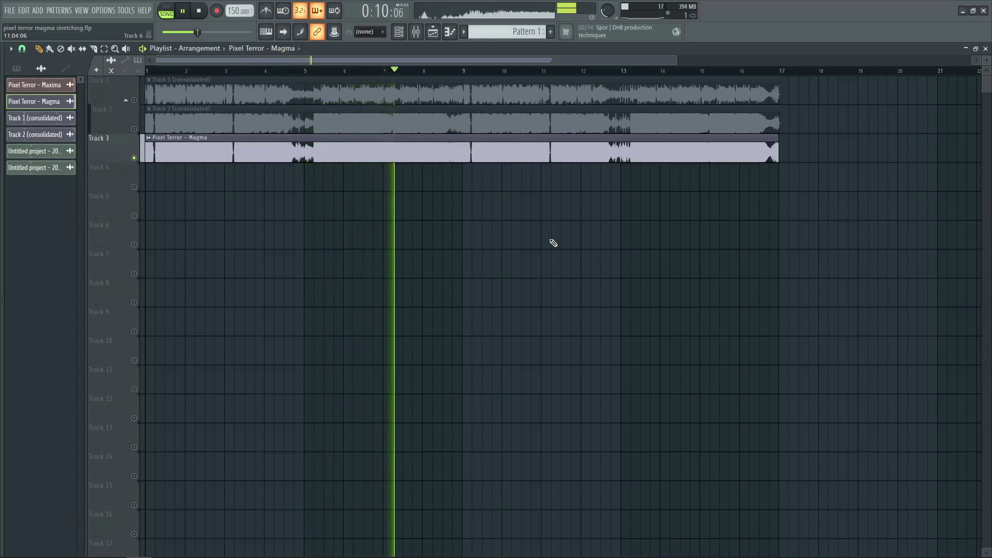
{"action": "key", "text": "space"}
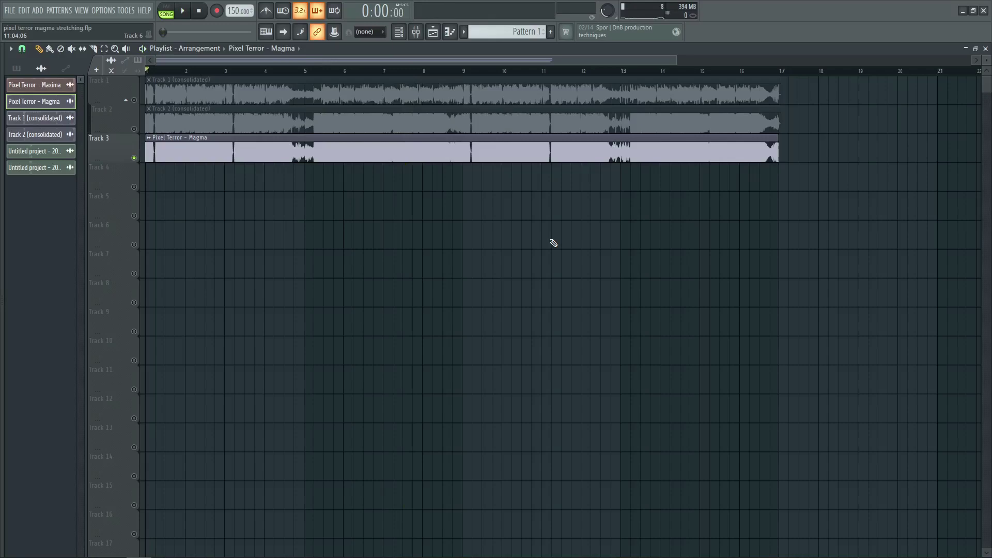
{"action": "left_click", "coordinate": [136, 100]}
{"action": "key", "text": "space"}
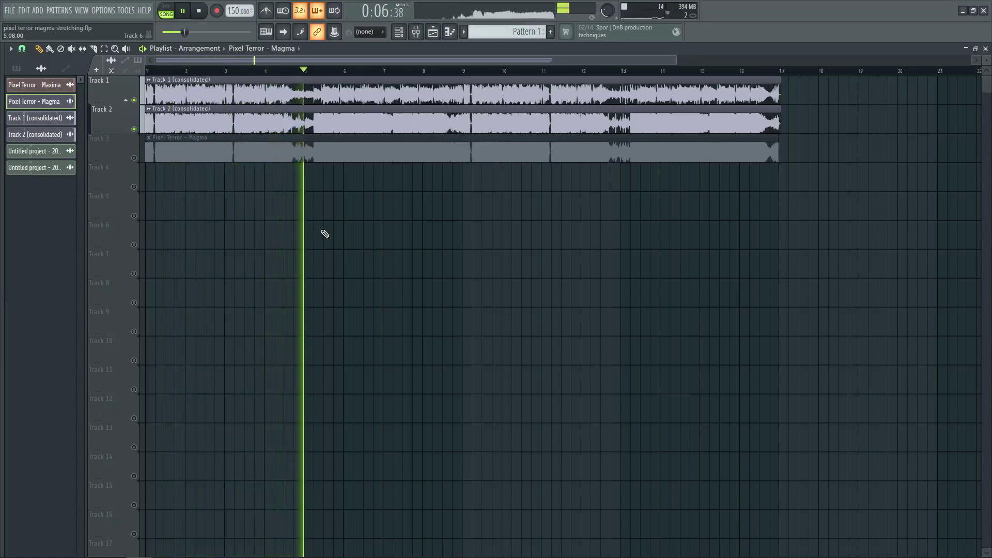
{"action": "key", "text": "space"}
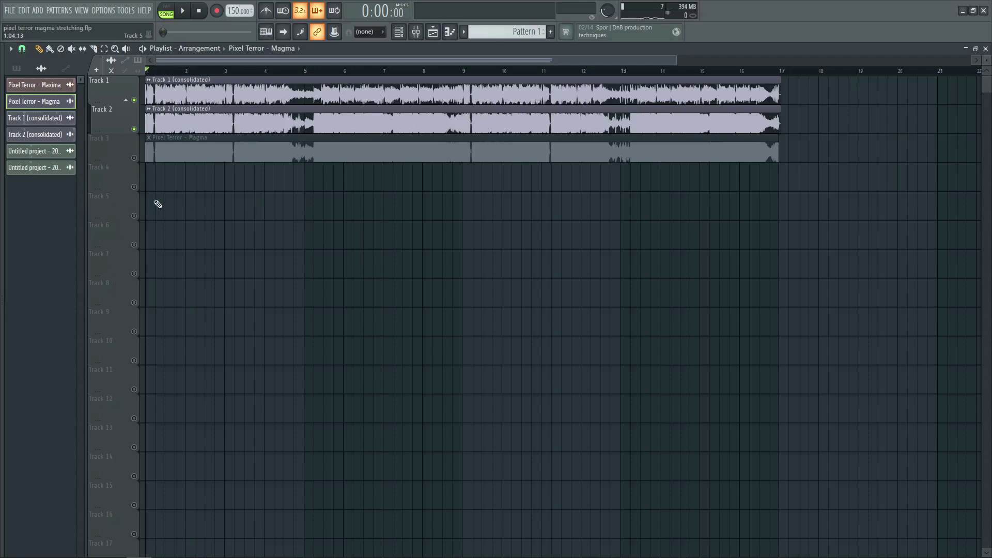
Play the Magma comparison from the start, alternating the solo between Track 3 and the consolidated Tracks 1 and 2, and stop it
{"action": "right_click", "coordinate": [134, 157]}
{"action": "key", "text": "space"}
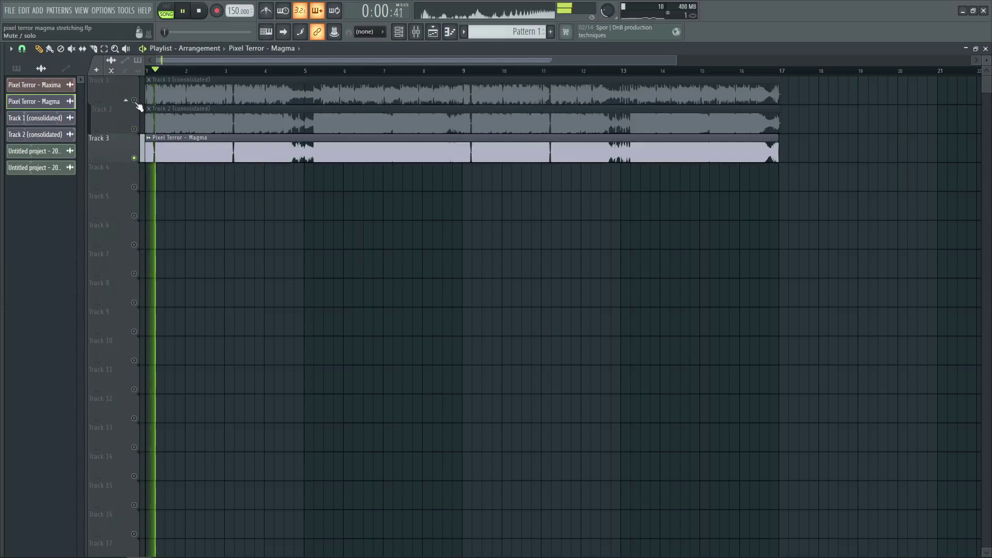
{"action": "left_click_drag", "start_coordinate": [134, 99], "coordinate": [134, 158]}
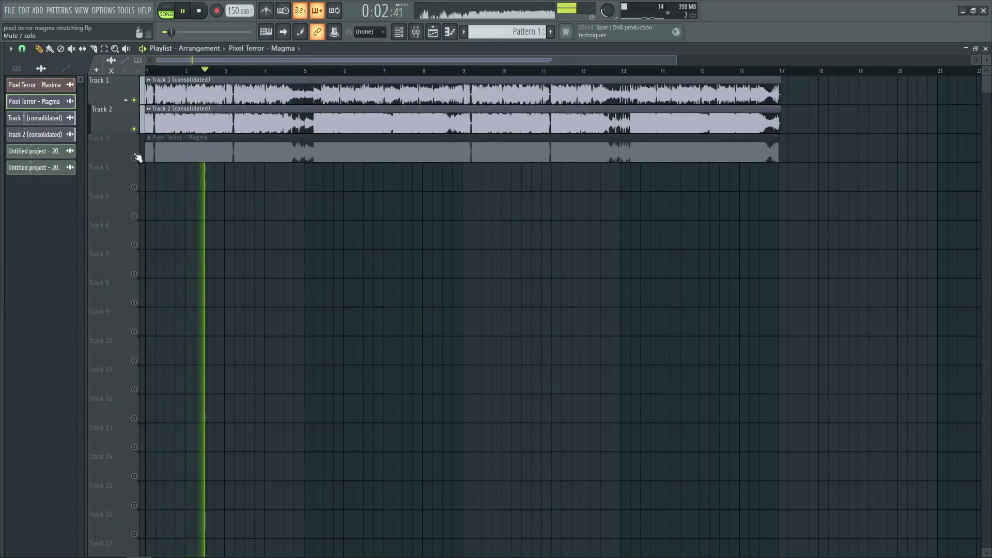
{"action": "right_click", "coordinate": [134, 157]}
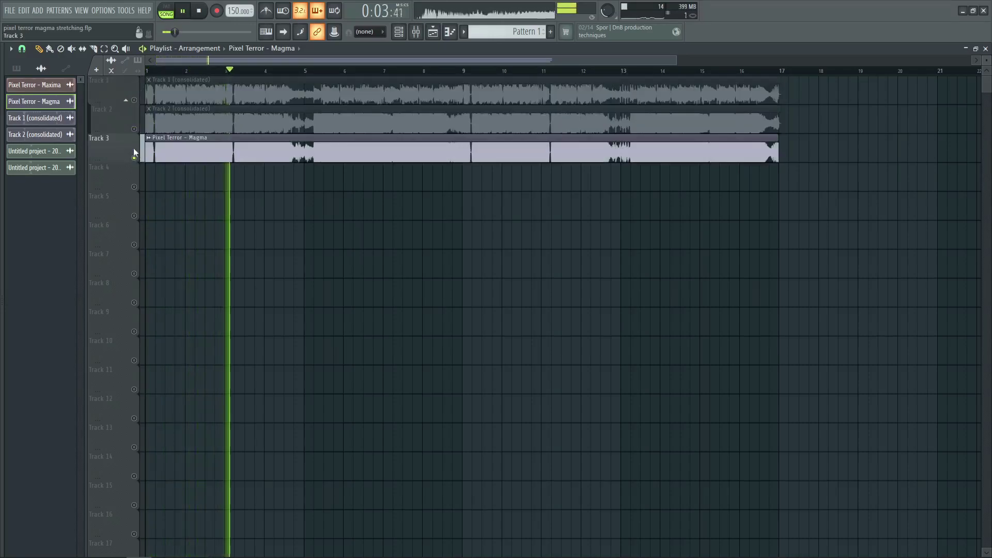
{"action": "left_click", "coordinate": [134, 101]}
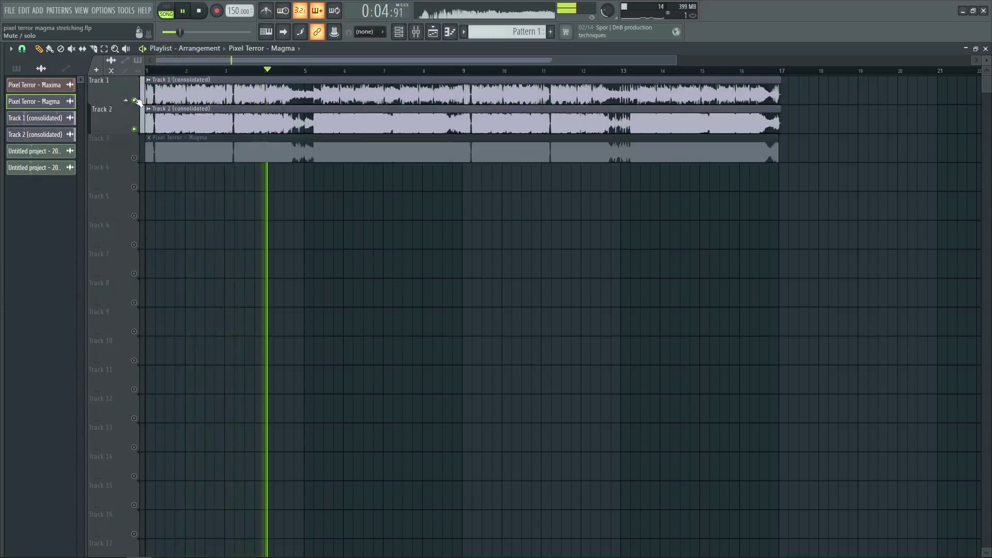
{"action": "right_click", "coordinate": [134, 158]}
{"action": "left_click", "coordinate": [134, 100]}
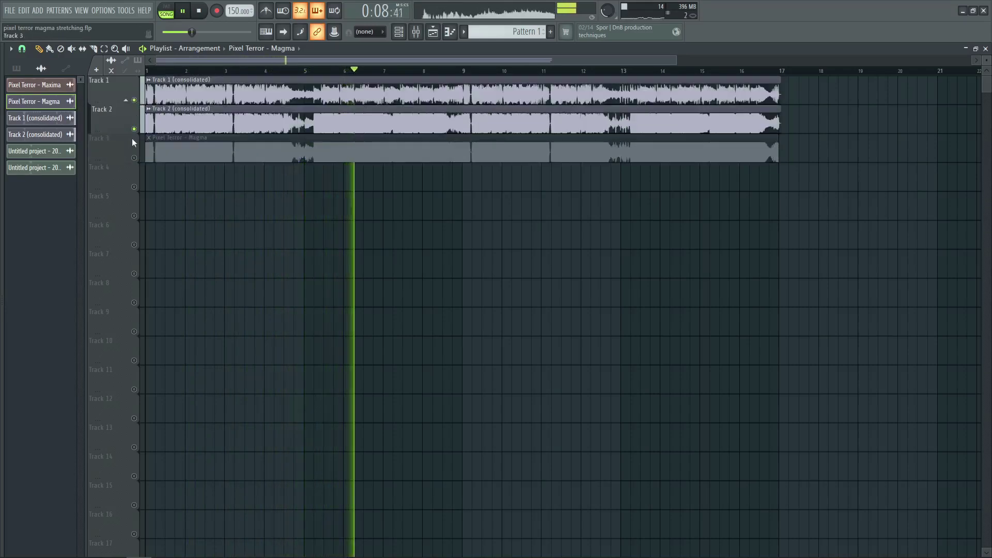
{"action": "right_click", "coordinate": [134, 158]}
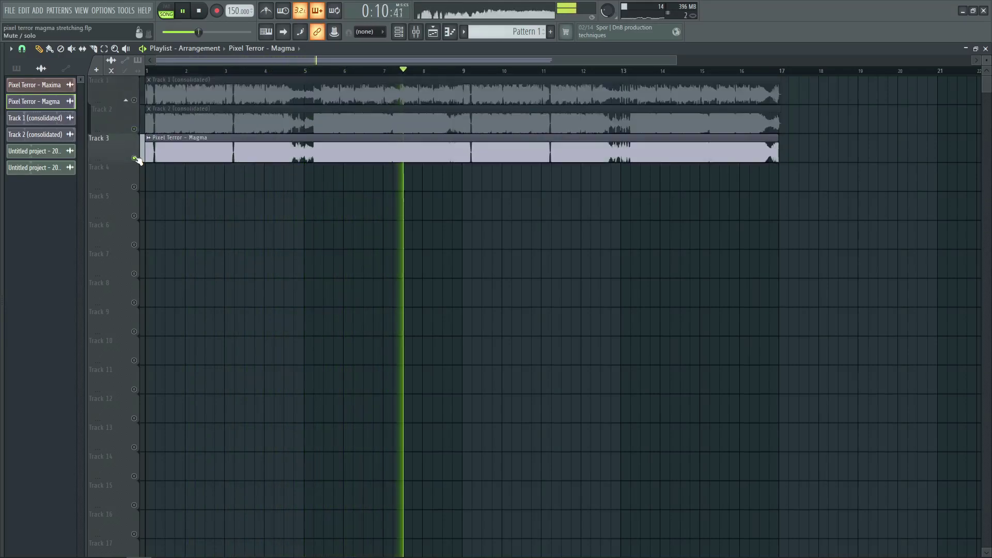
{"action": "left_click", "coordinate": [134, 100]}
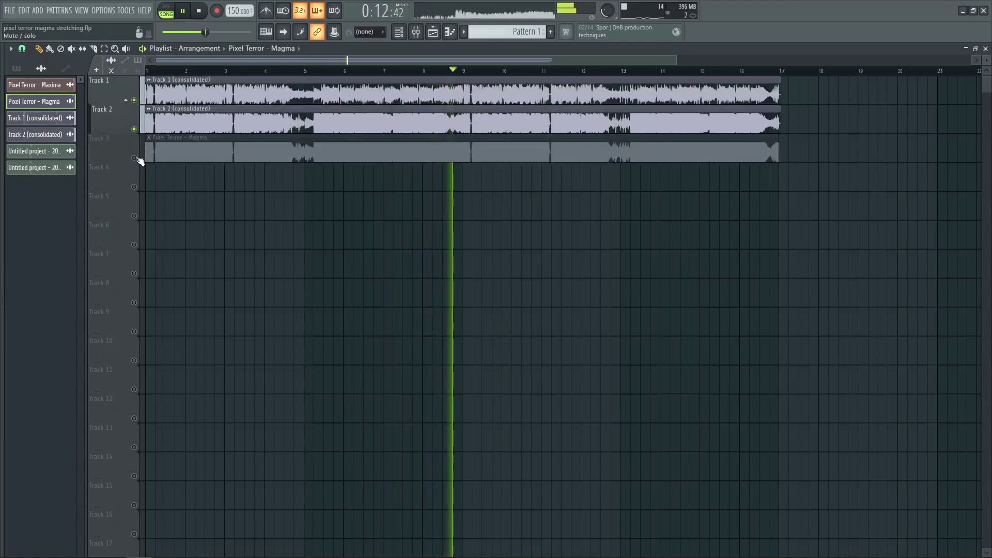
{"action": "key", "text": "space"}
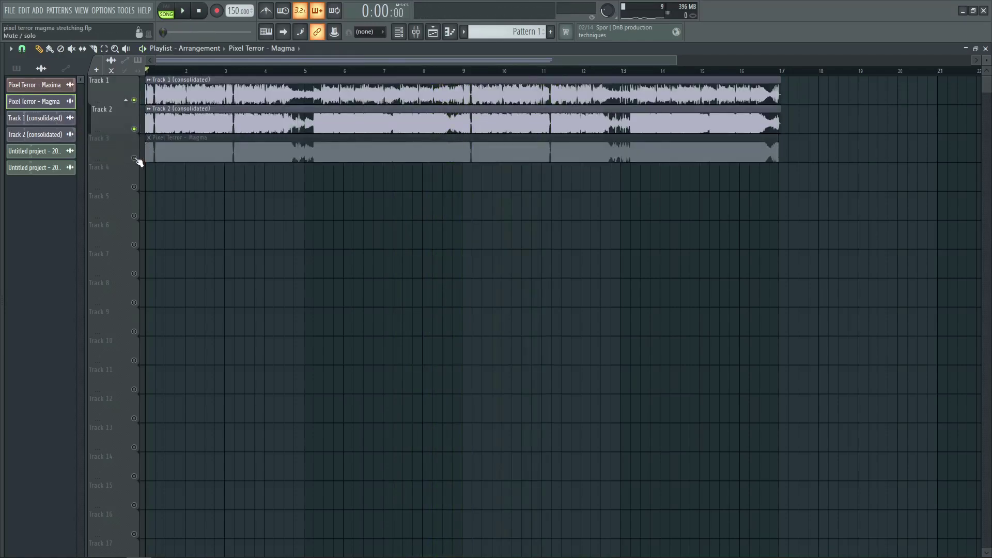
Solo Track 3 and set the Magma original's channel pitch to -400 cents with its formant shift at the neutral centre
{"action": "right_click", "coordinate": [135, 158]}
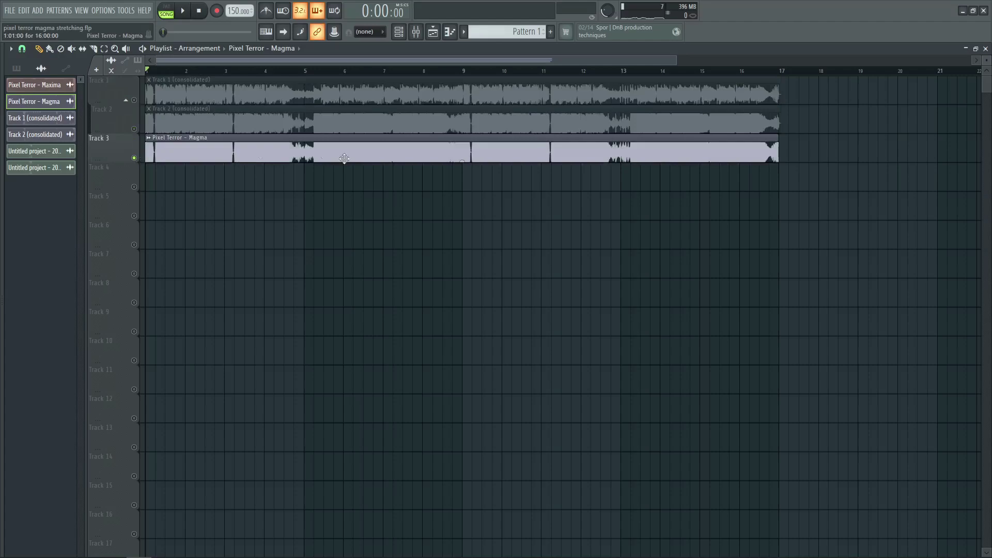
{"action": "double_click", "coordinate": [312, 162]}
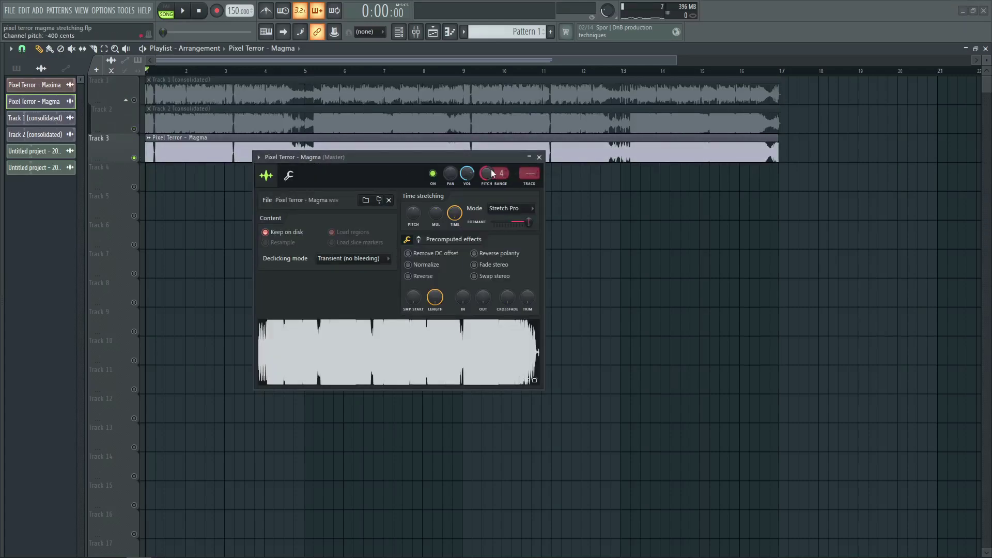
{"action": "left_click_drag", "start_coordinate": [529, 221], "coordinate": [505, 221]}
{"action": "left_click", "coordinate": [539, 157]}
Inspect the channel settings of Track 2 (consolidated), and play the soloed, repitched Magma original on Track 3 before stopping it
{"action": "left_click", "coordinate": [214, 123]}
{"action": "double_click", "coordinate": [214, 123]}
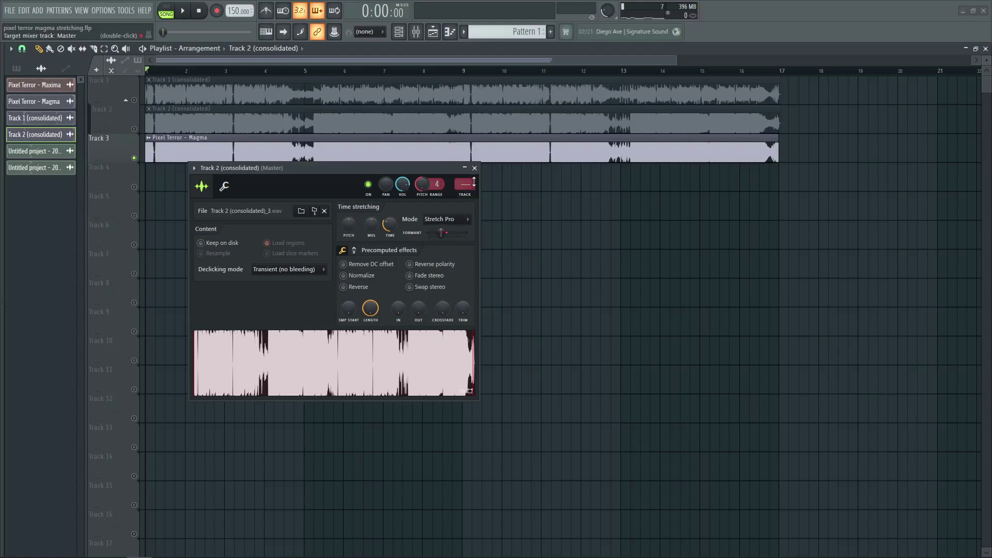
{"action": "left_click", "coordinate": [474, 168]}
{"action": "key", "text": "space"}
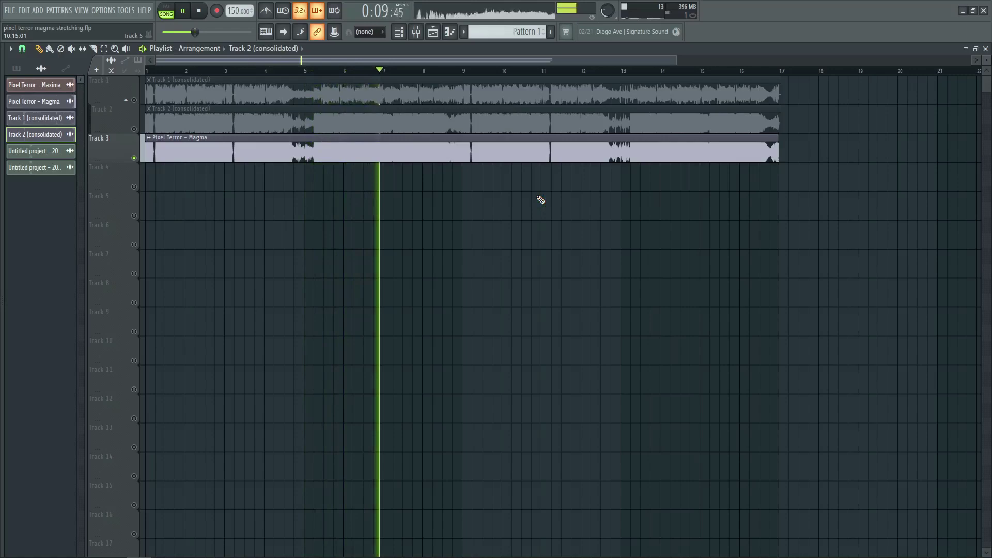
{"action": "key", "text": "space"}
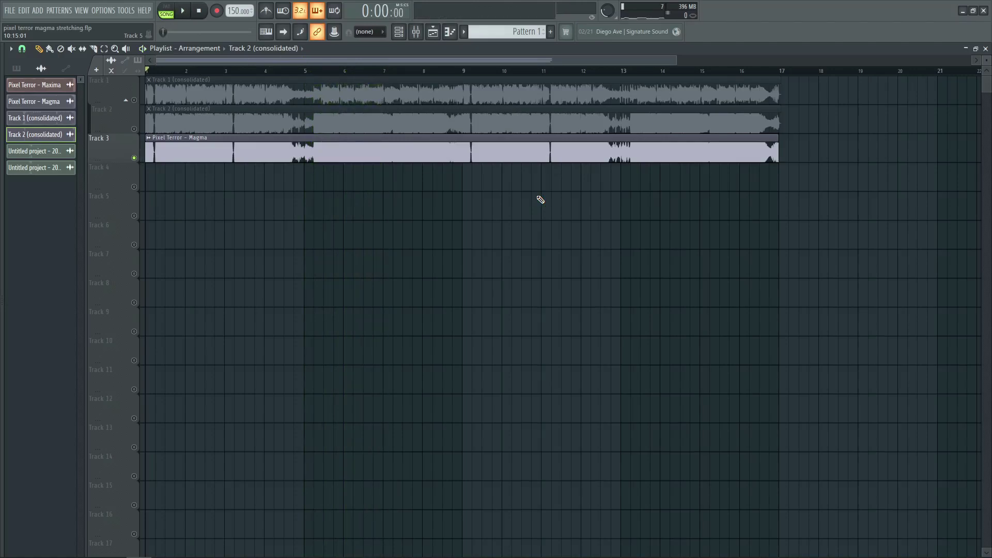
Play the consolidated Tracks 1 and 2 of the Magma project, alternate the solo with the repitched original on Track 3, and stop
{"action": "left_click", "coordinate": [134, 100]}
{"action": "key", "text": "space"}
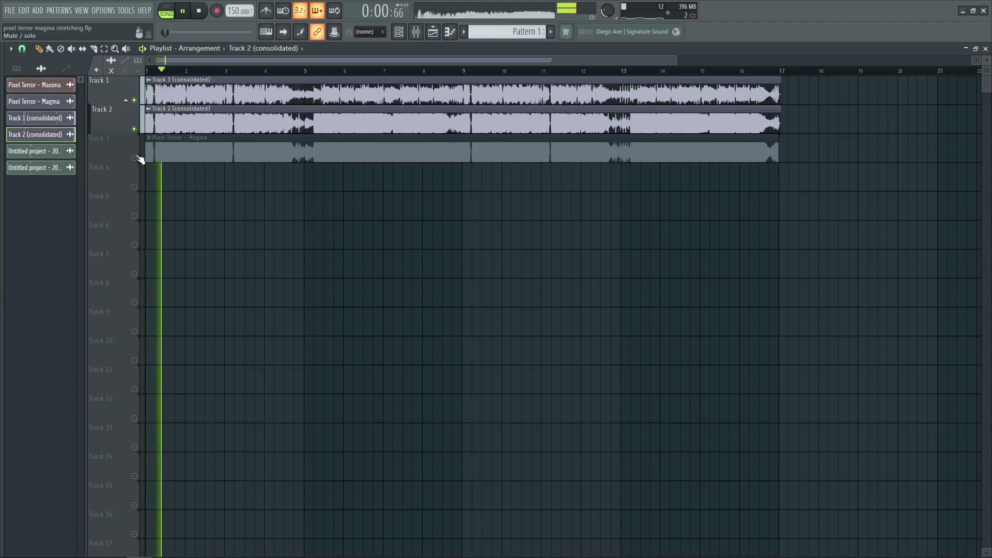
{"action": "left_click", "coordinate": [134, 158]}
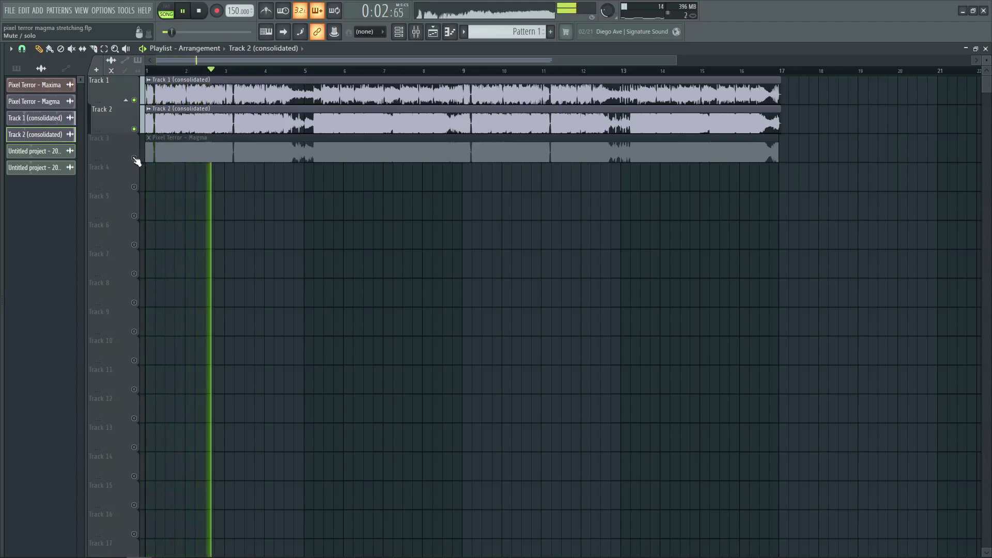
{"action": "right_click", "coordinate": [132, 149]}
{"action": "right_click", "coordinate": [134, 158]}
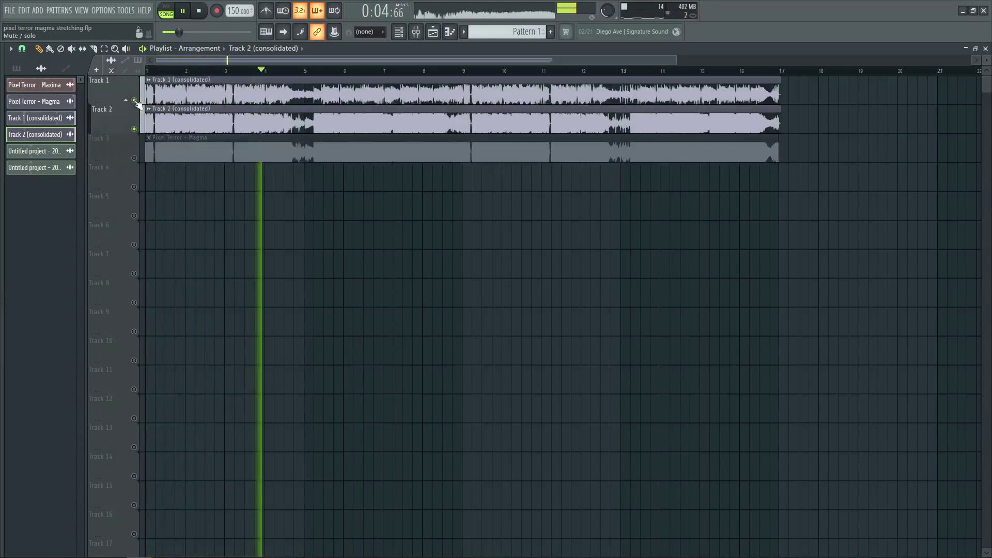
{"action": "right_click", "coordinate": [135, 158]}
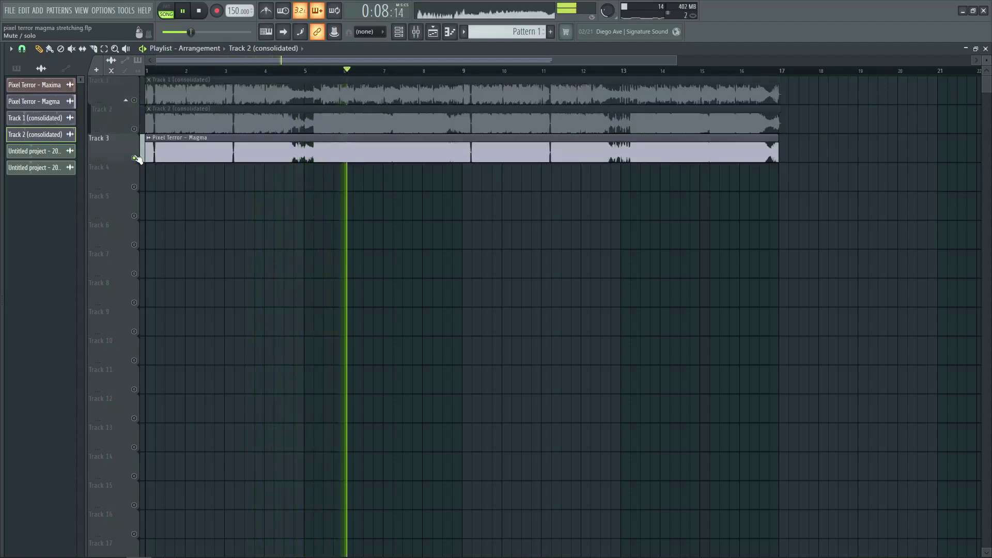
{"action": "right_click", "coordinate": [134, 103]}
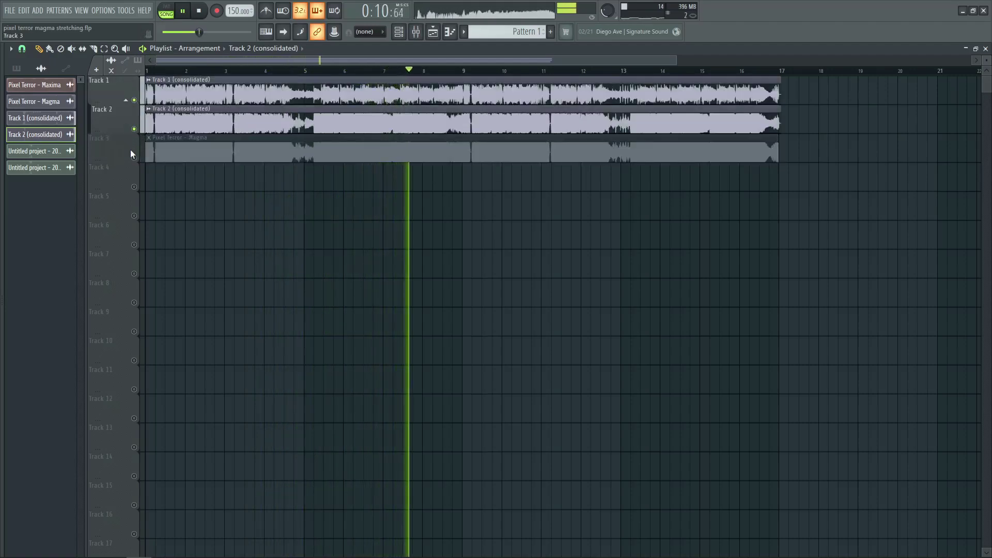
{"action": "right_click", "coordinate": [134, 158]}
{"action": "right_click", "coordinate": [134, 101]}
{"action": "key", "text": "space"}
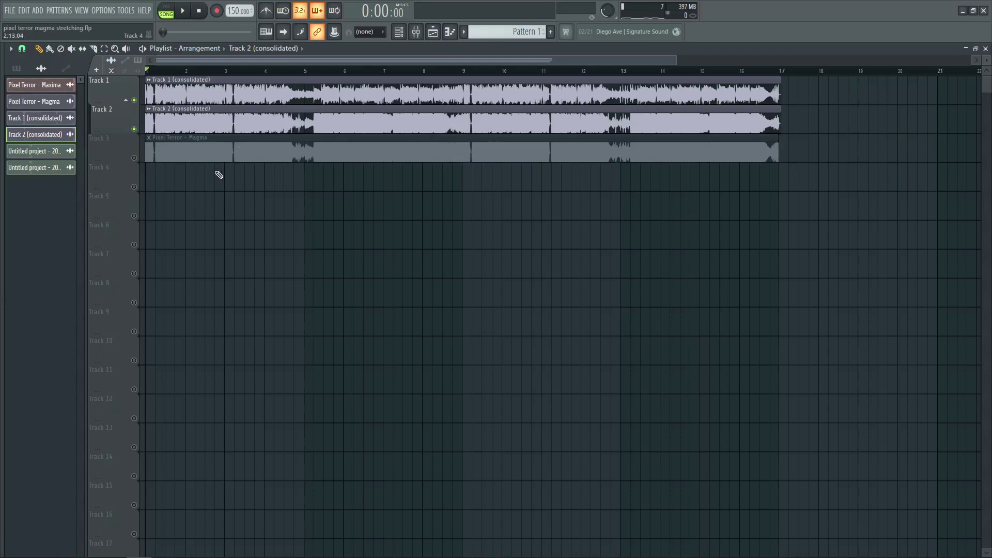
Play the Magma comparison from the start, alternating the solo between Track 3 and the consolidated Tracks 1 and 2, and stop playback
{"action": "right_click", "coordinate": [134, 158]}
{"action": "key", "text": "space"}
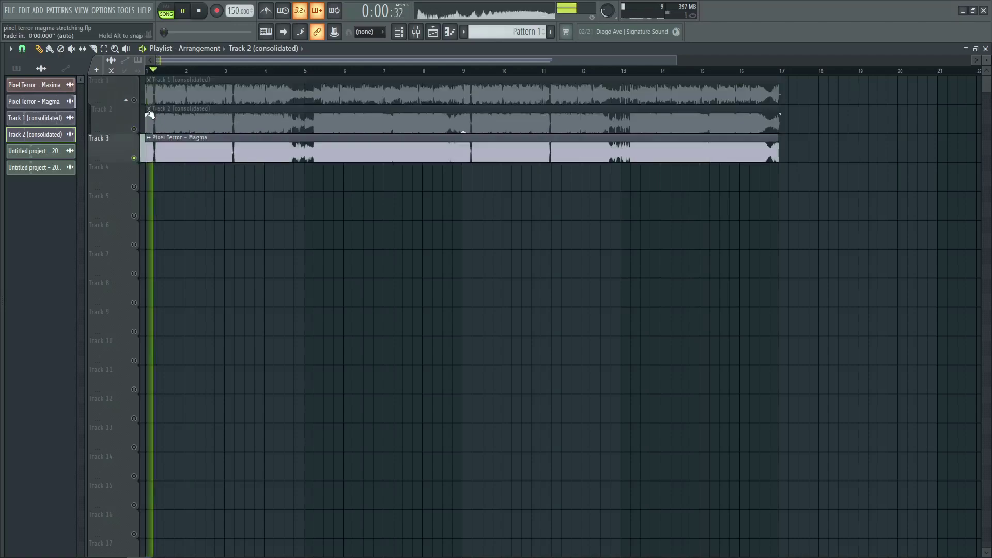
{"action": "left_click", "coordinate": [135, 100]}
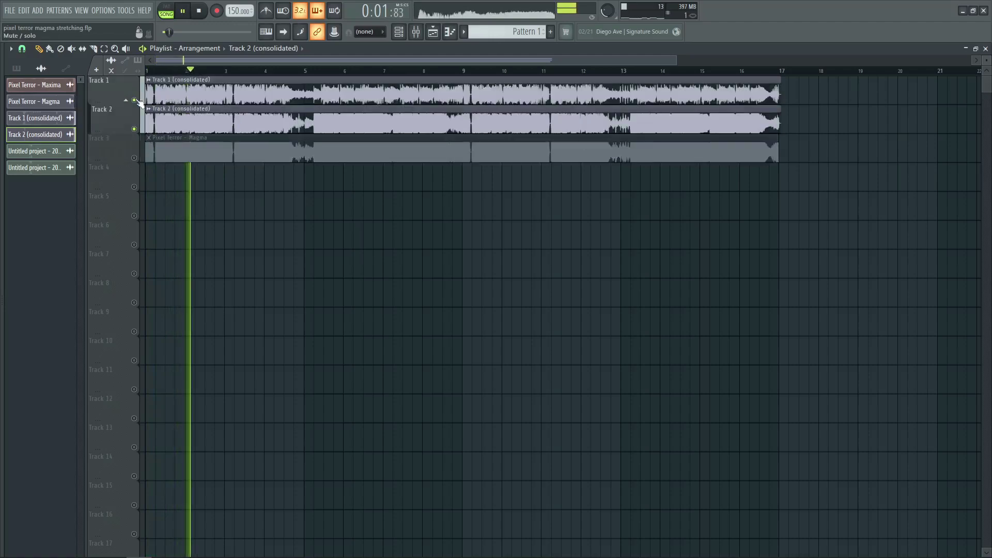
{"action": "right_click", "coordinate": [134, 158]}
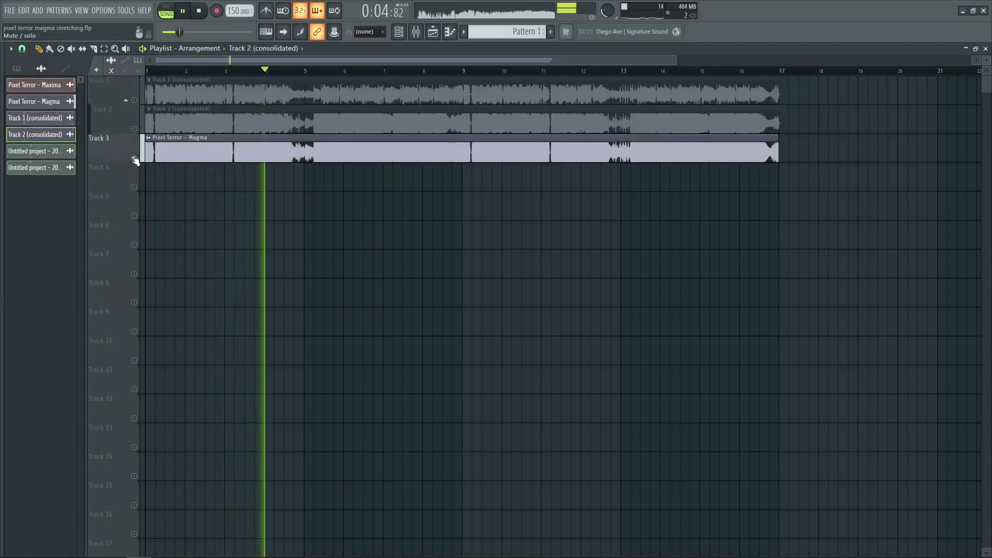
{"action": "left_click", "coordinate": [136, 100]}
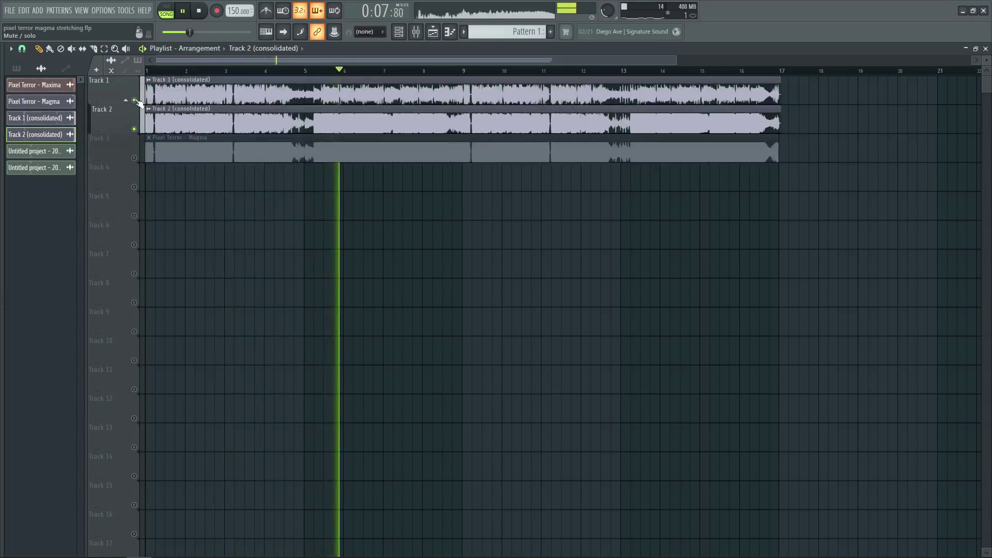
{"action": "key", "text": "space"}
Solo Track 3 and raise the Magma original's formant shift nearly to its upper limit, keeping the Stretch Pro mode
{"action": "right_click", "coordinate": [134, 158]}
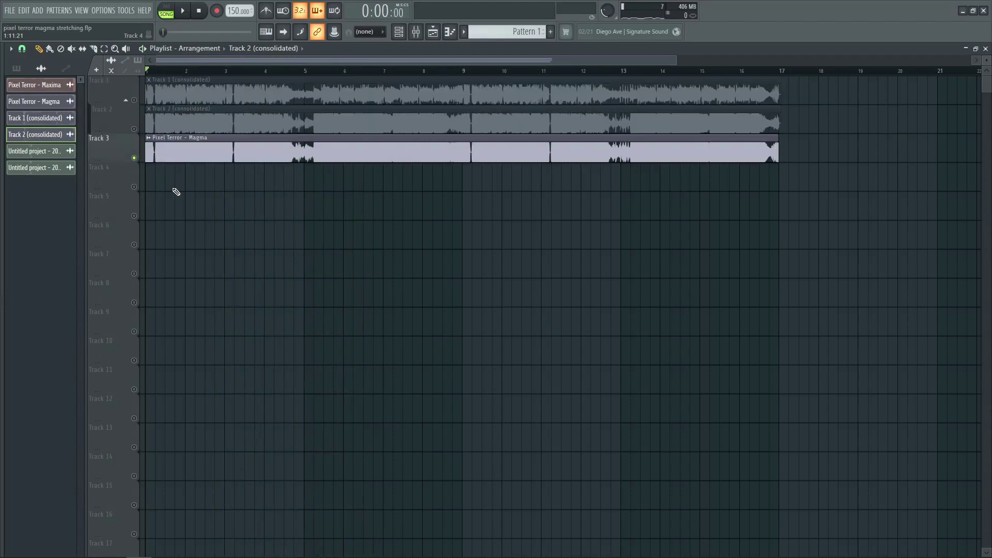
{"action": "left_click", "coordinate": [199, 149]}
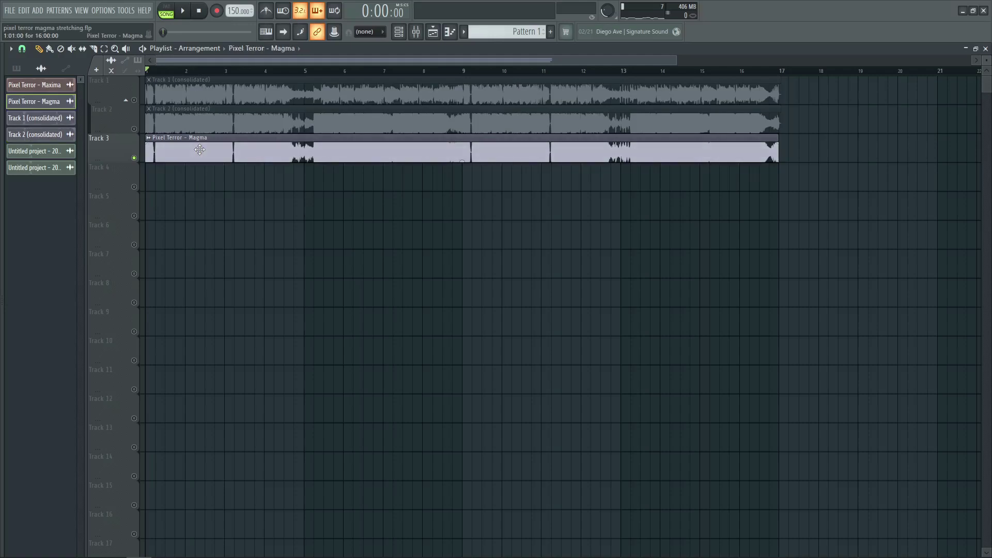
{"action": "double_click", "coordinate": [199, 149]}
{"action": "right_click", "coordinate": [505, 172]}
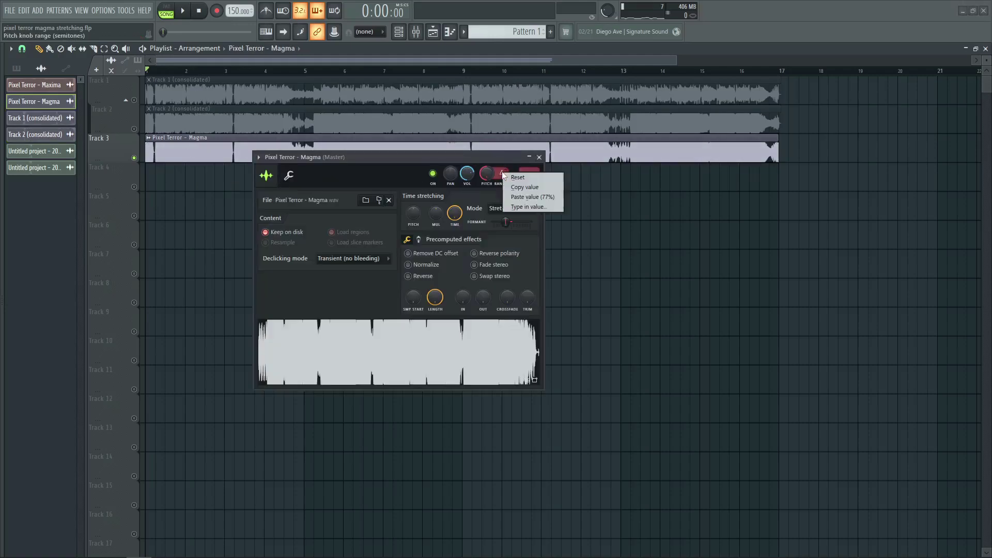
{"action": "key", "text": "Escape"}
{"action": "left_click_drag", "start_coordinate": [492, 172], "coordinate": [492, 155]}
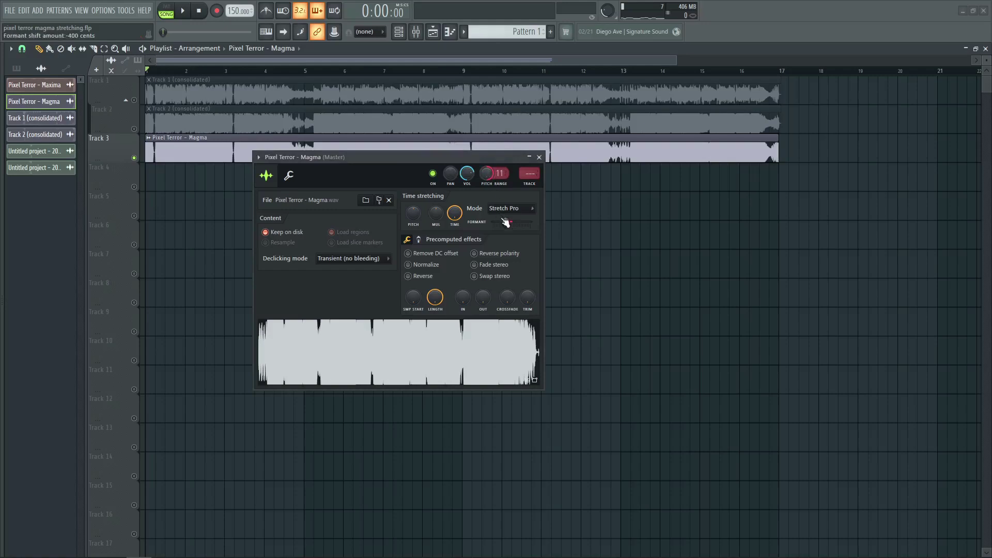
{"action": "left_click_drag", "start_coordinate": [505, 222], "coordinate": [528, 222]}
{"action": "left_click", "coordinate": [539, 157]}
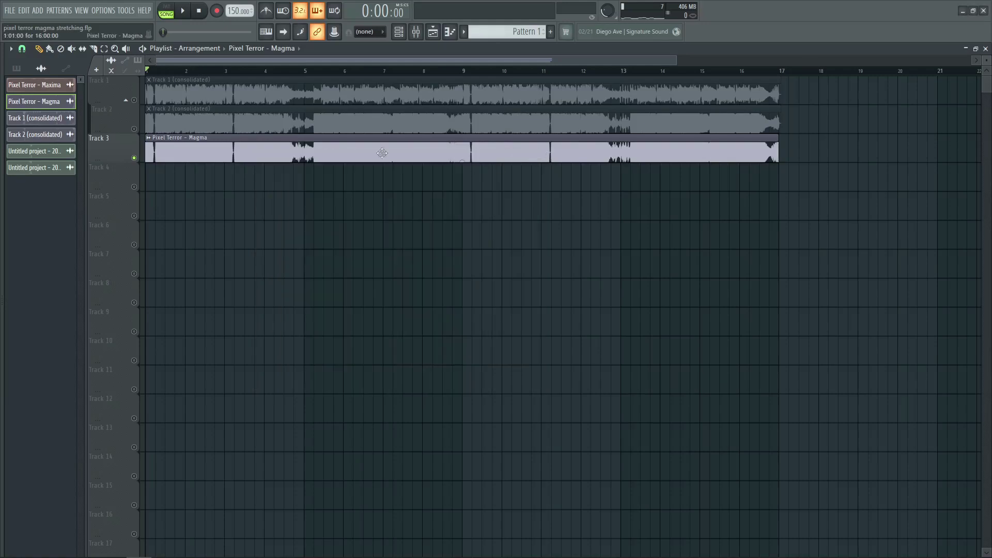
Raise the formant shift of the Track 2 (consolidated) clip in its channel settings
{"action": "double_click", "coordinate": [260, 124]}
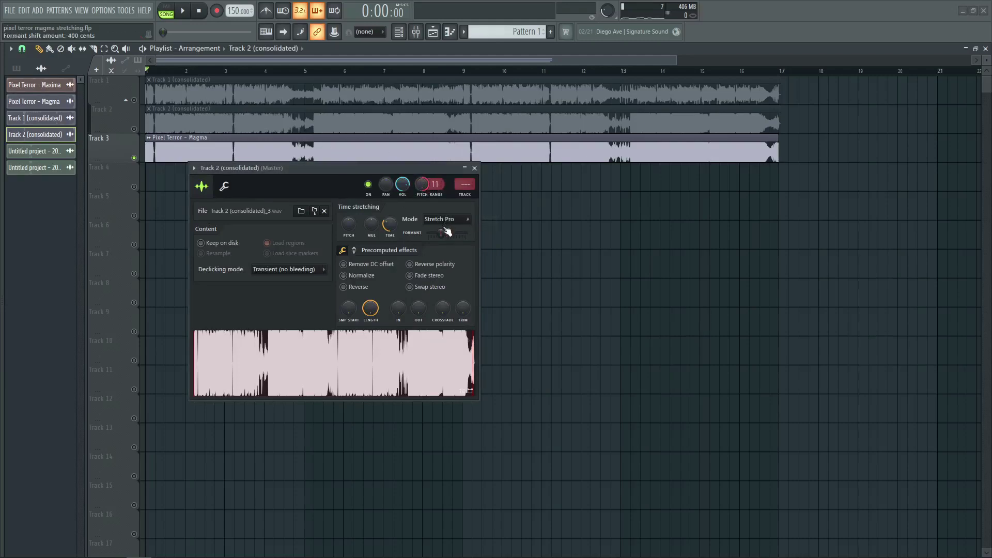
{"action": "left_click_drag", "start_coordinate": [446, 232], "coordinate": [464, 233]}
{"action": "left_click", "coordinate": [474, 169]}
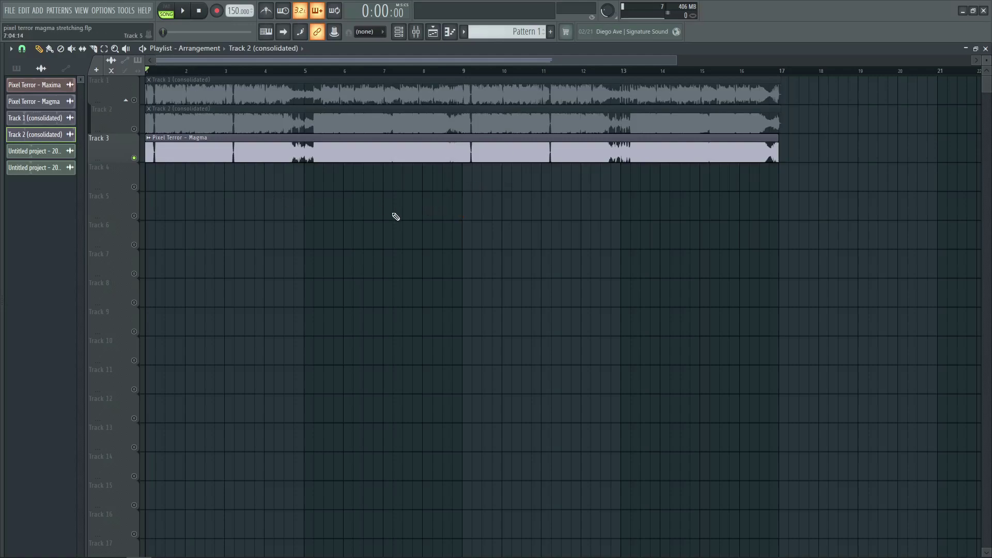
Play the formant-shifted Magma original and the consolidated Tracks 1 and 2 in turn, solo Track 3 again, and inspect the original's channel settings
{"action": "key", "text": "space"}
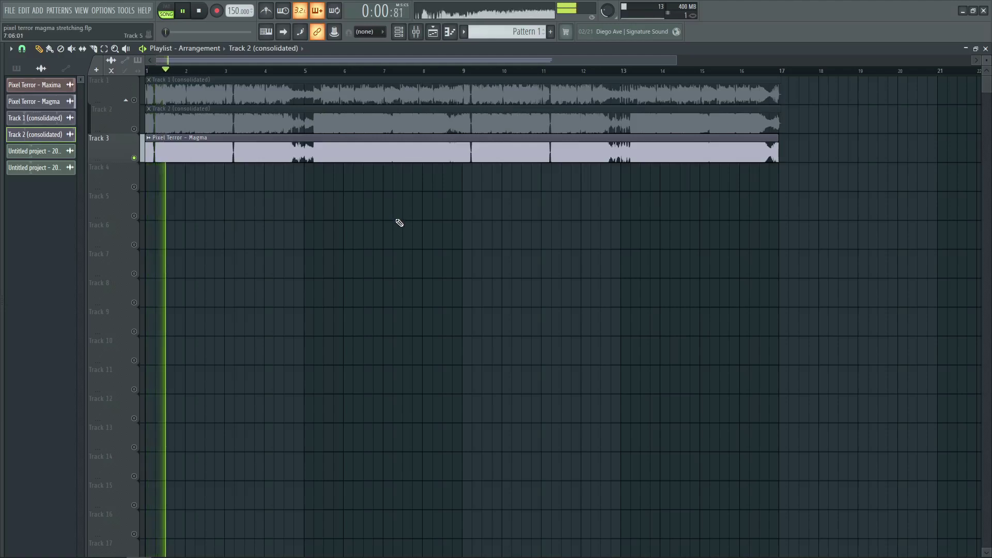
{"action": "key", "text": "space"}
{"action": "left_click", "coordinate": [135, 101]}
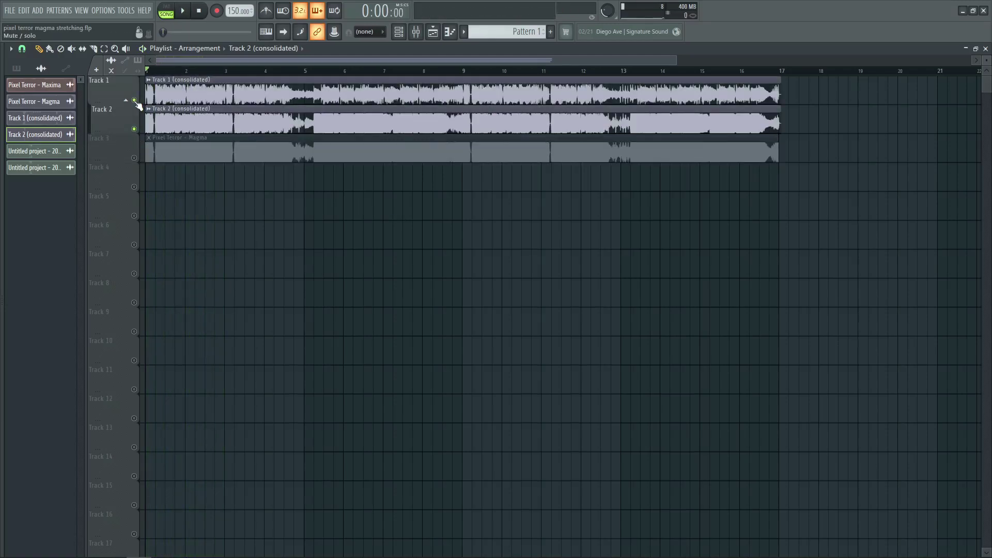
{"action": "key", "text": "space"}
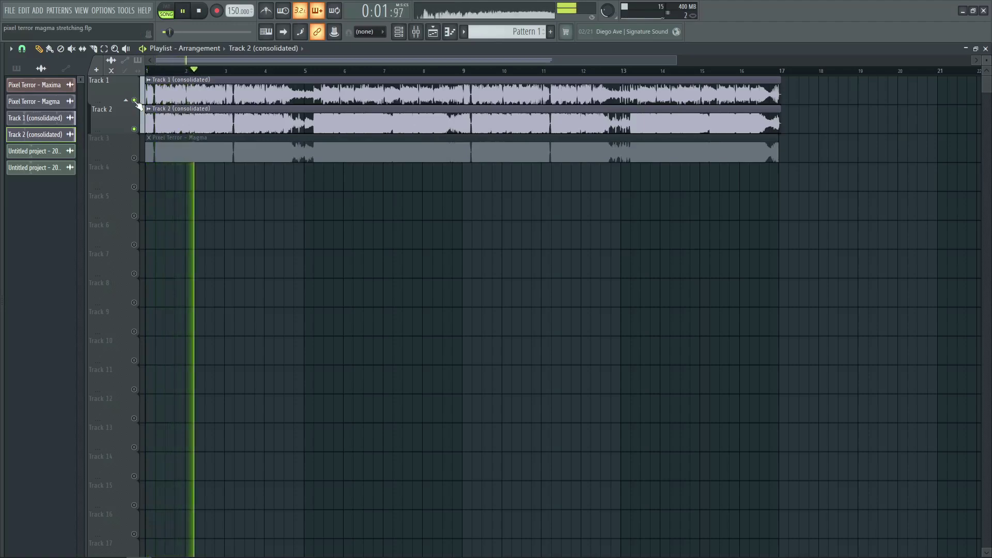
{"action": "right_click", "coordinate": [134, 158]}
{"action": "key", "text": "space"}
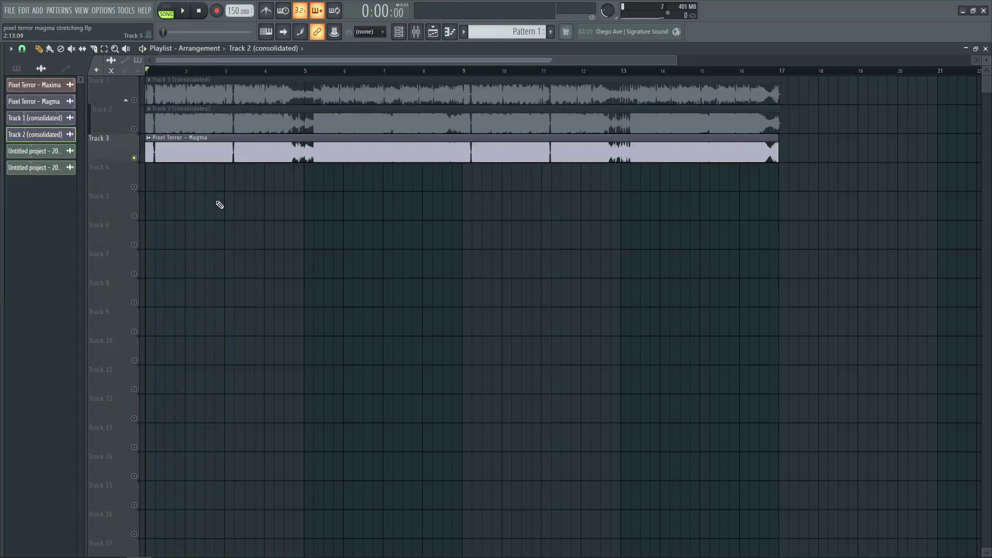
{"action": "double_click", "coordinate": [210, 158]}
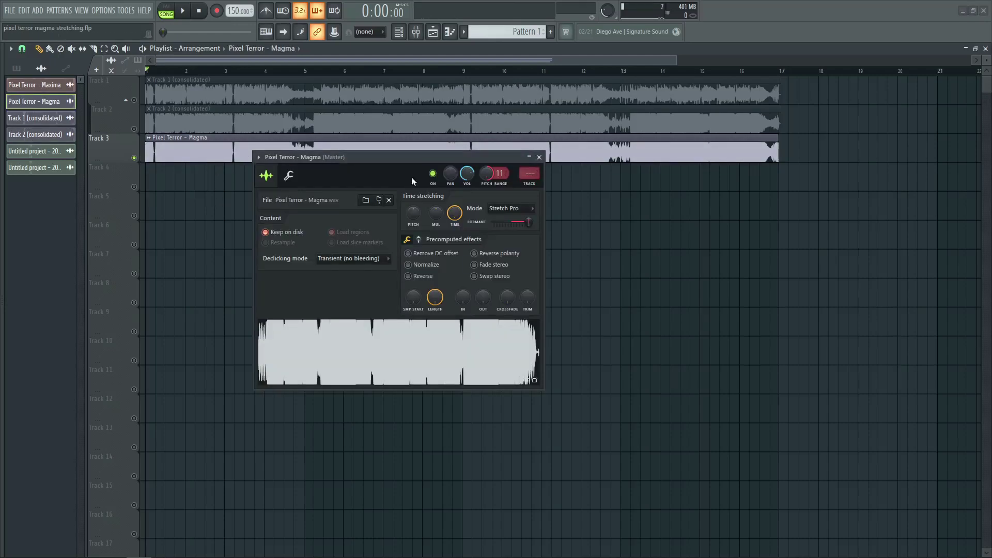
{"action": "left_click", "coordinate": [539, 157]}
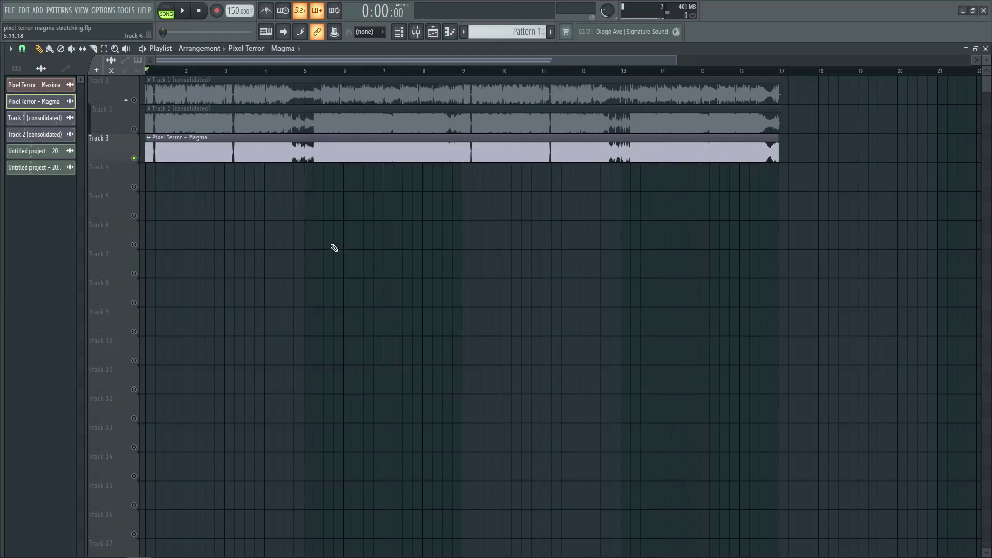